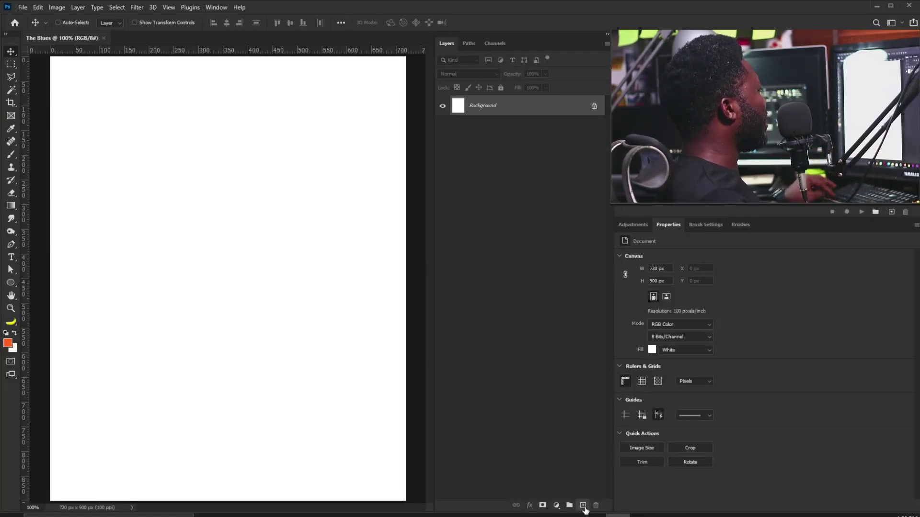
Create a new layer named Cloud above the Background.
alt+click(583, 505)
text(Cloud)
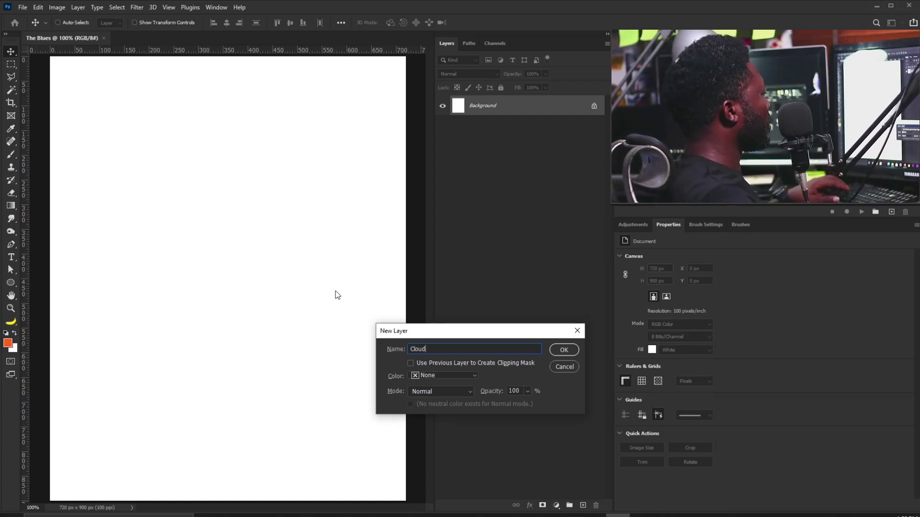
click(565, 353)
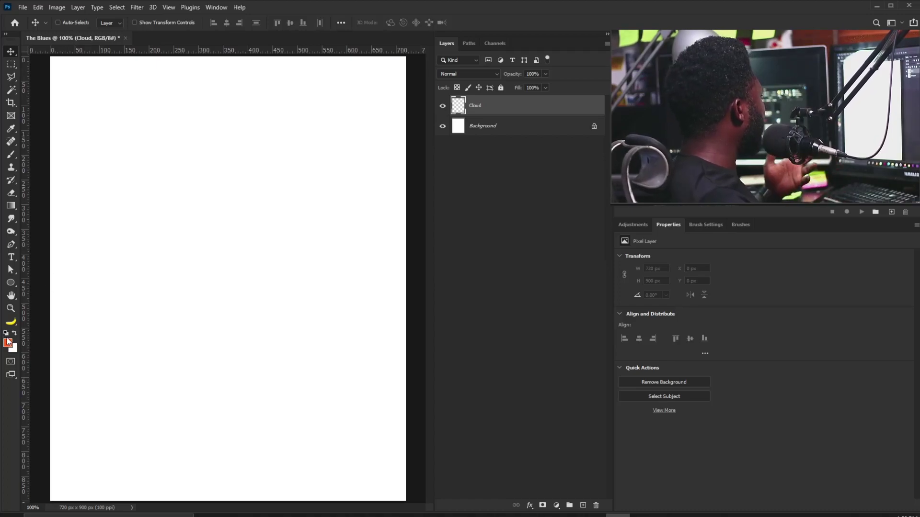
Render the Clouds filter on the Cloud layer using black and white as the foreground and background colours.
click(136, 8)
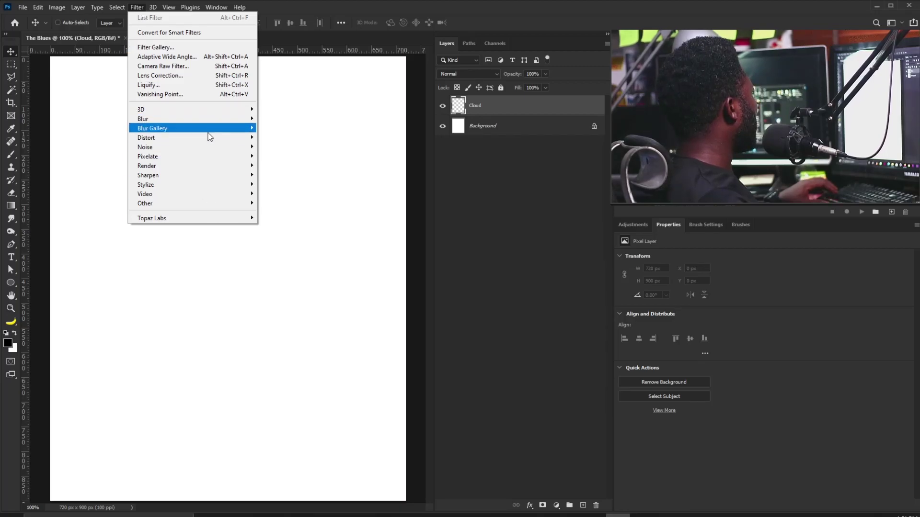
mouse_move(207, 172)
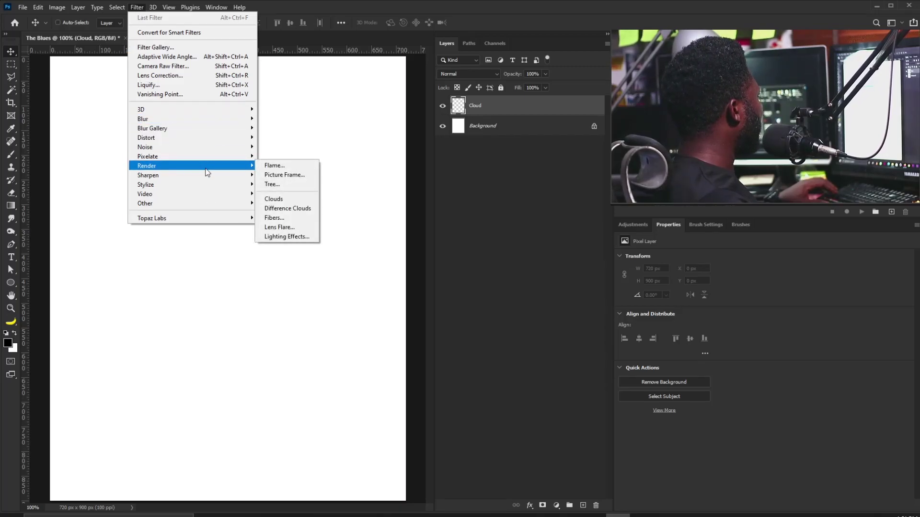
click(295, 200)
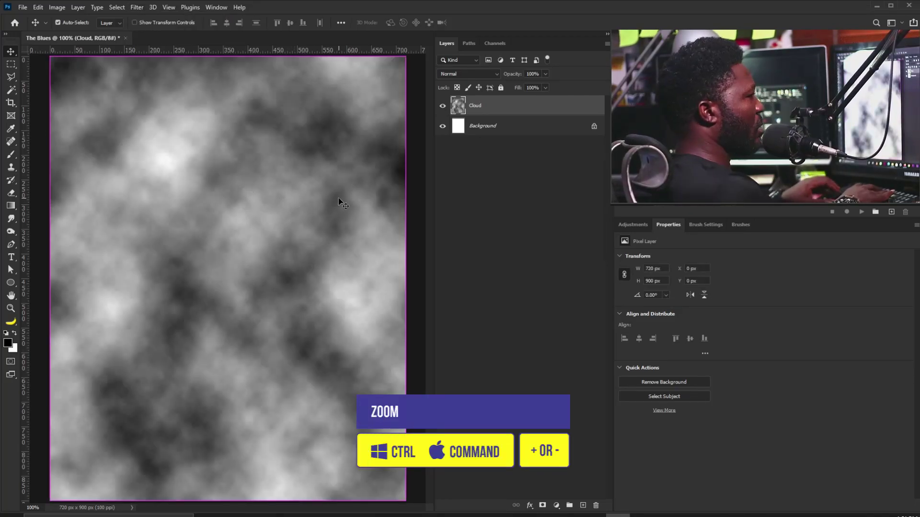
Free-transform the Cloud layer up to about 2328 x 2910 px and reposition it so softer clouds fill the canvas.
key(ctrl+minus)
key(ctrl+t)
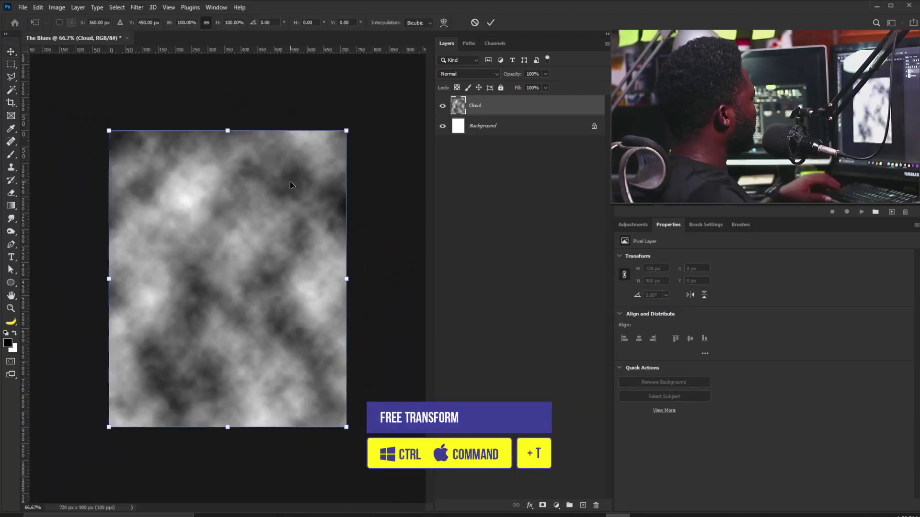
drag(346, 130, 444, 7)
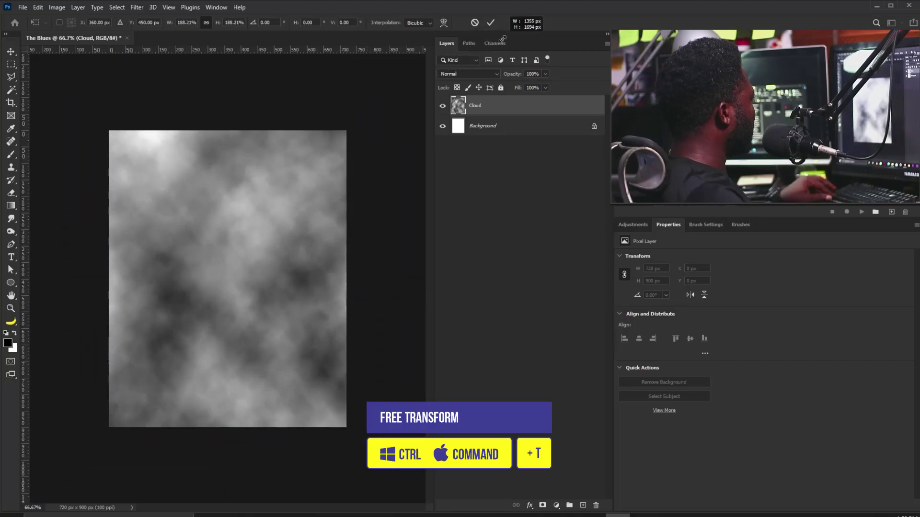
drag(279, 262, 229, 330)
drag(402, 66, 457, 3)
drag(202, 254, 280, 318)
drag(260, 281, 260, 266)
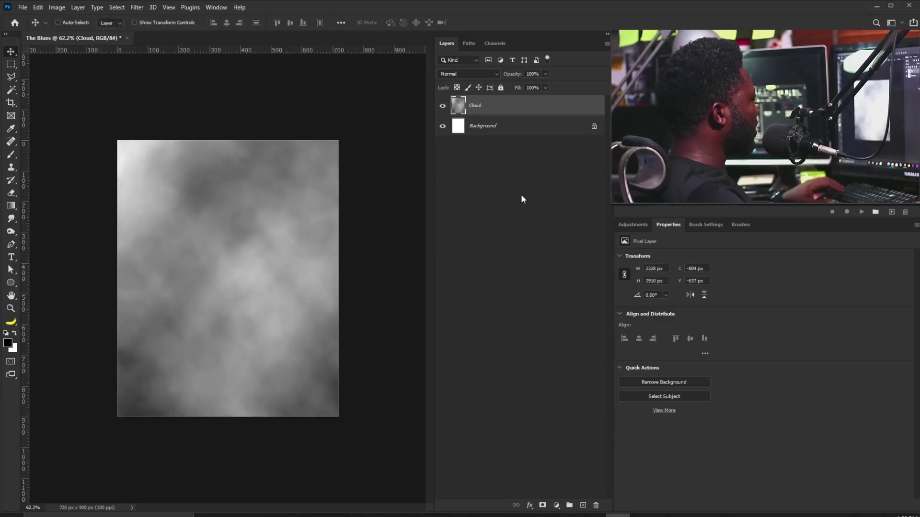
Create a new layer named Dark_Cloud above the Cloud layer.
alt+click(583, 506)
text(Dark_)
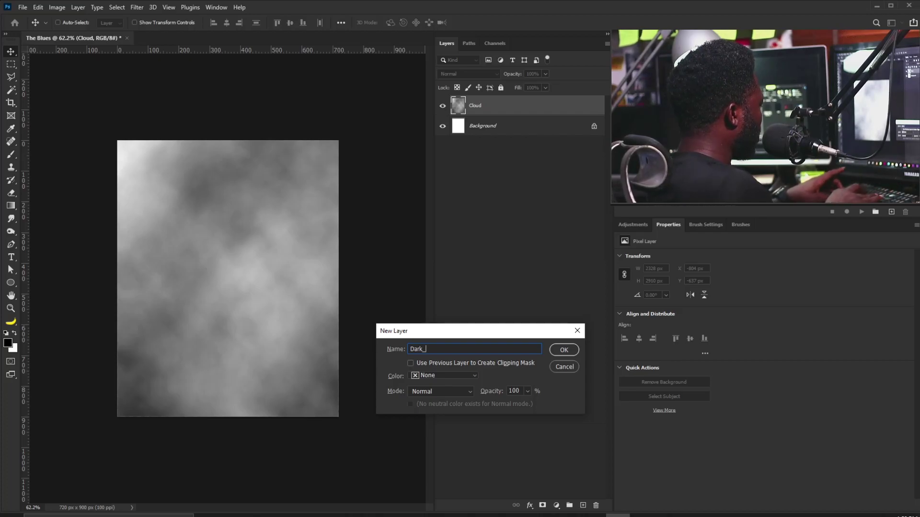
text(Cloud)
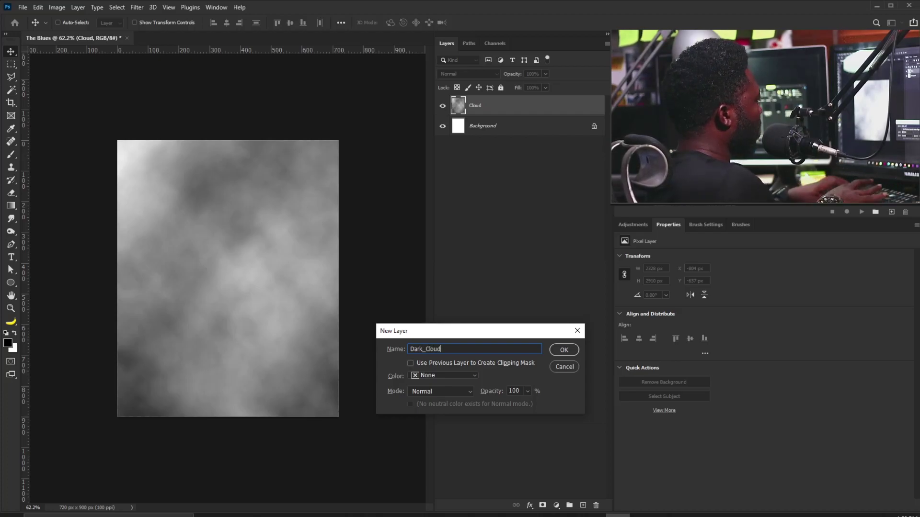
key(Return)
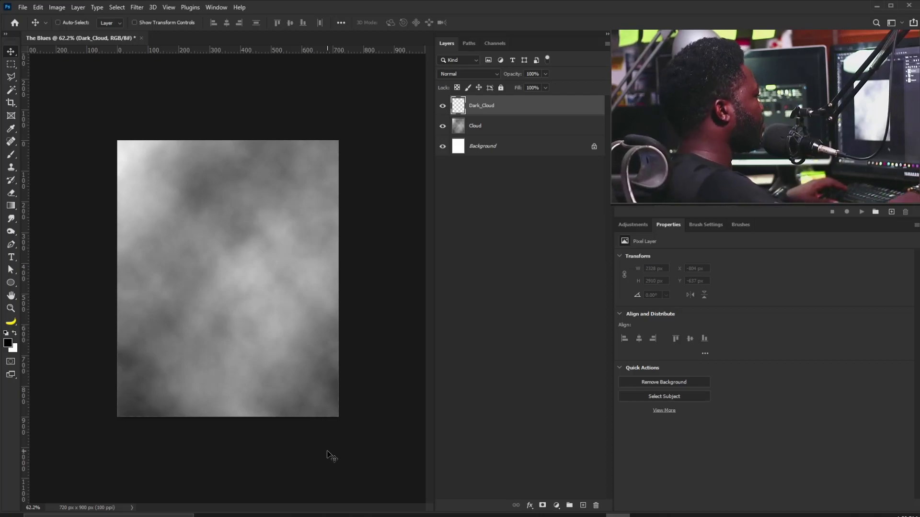
Set up the cloud brush with Shape Dynamics off and the Transfer opacity jitter controlled by Pen Pressure.
key(b)
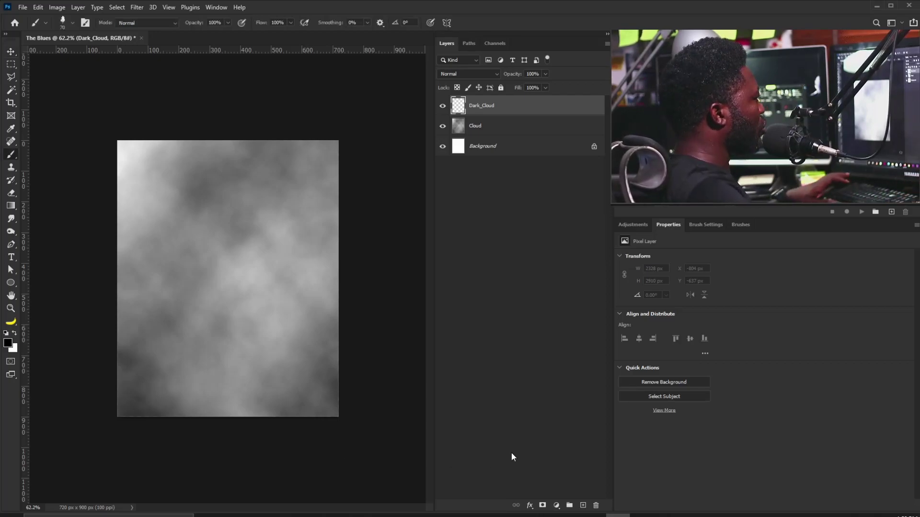
click(705, 225)
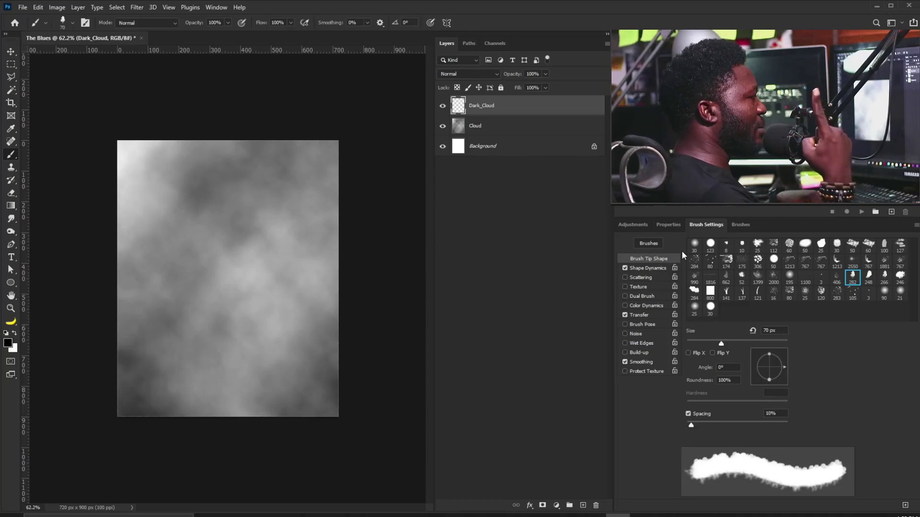
click(625, 267)
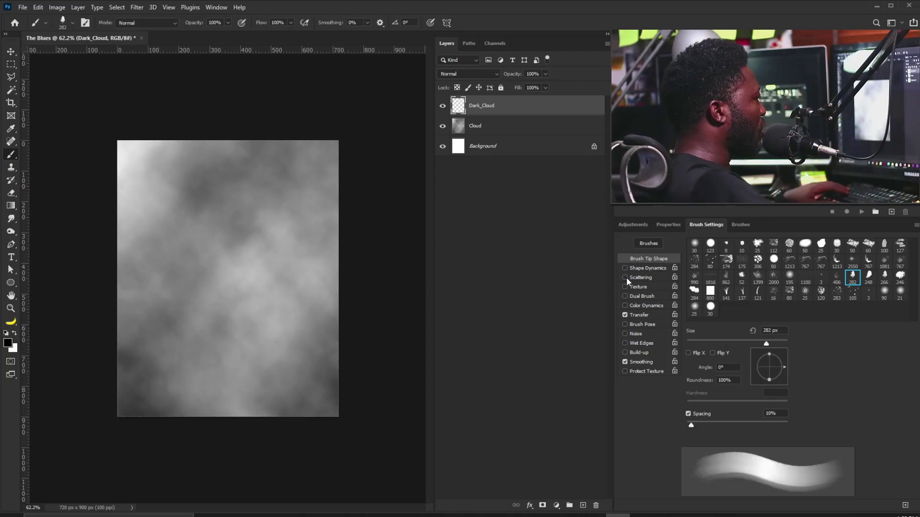
click(637, 317)
click(740, 264)
click(738, 267)
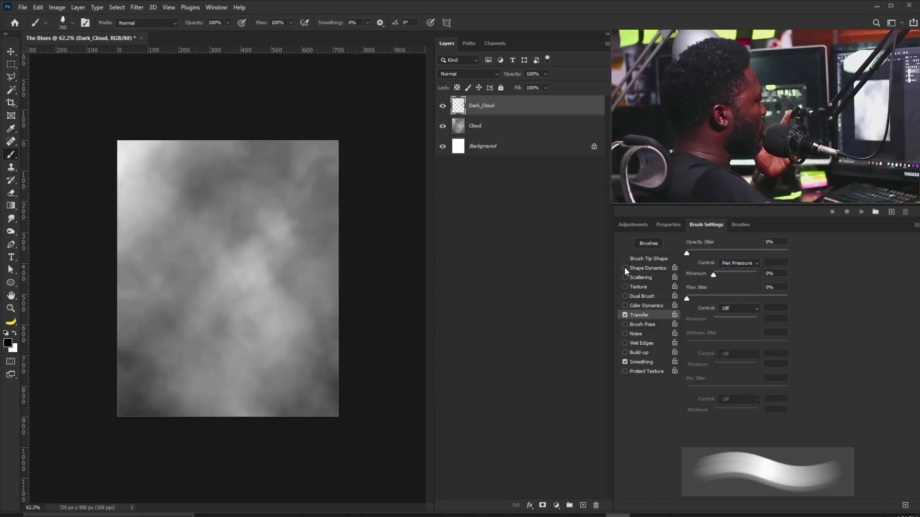
Turn on the brush's Shape Dynamics and paint black at 700 px over the canvas's upper area and side edges on Dark_Cloud.
click(624, 268)
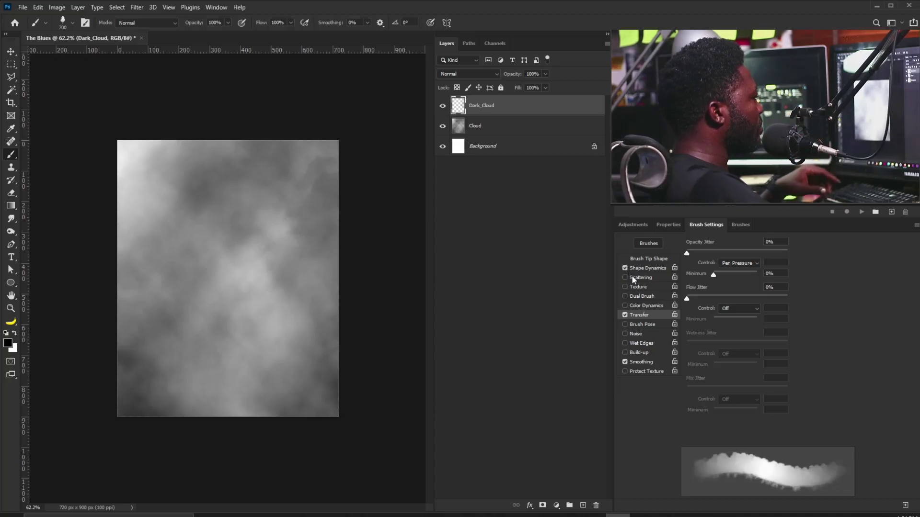
click(661, 267)
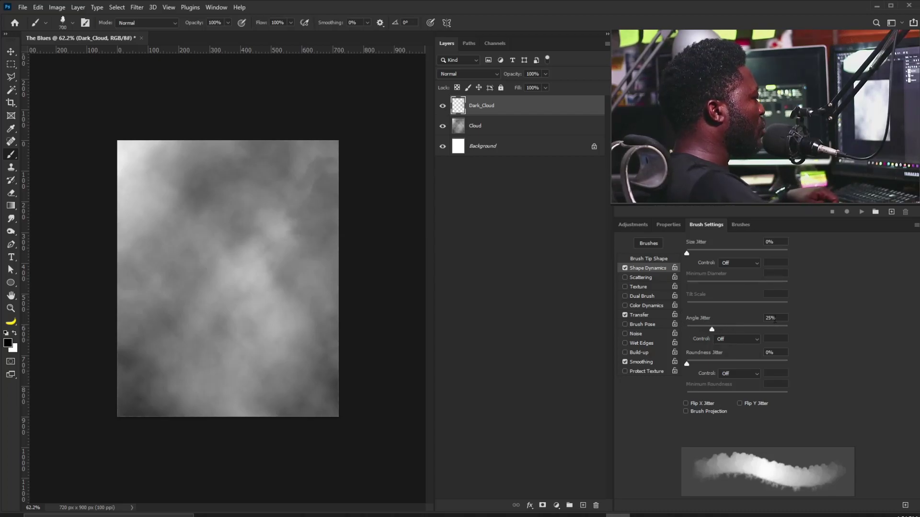
mouse_move(314, 196)
mouse_down()
mouse_move(330, 257)
mouse_move(330, 177)
mouse_move(246, 145)
mouse_move(147, 158)
mouse_move(109, 230)
mouse_move(113, 278)
mouse_move(103, 285)
mouse_move(131, 159)
mouse_move(97, 188)
mouse_move(122, 263)
mouse_move(110, 276)
mouse_move(181, 143)
mouse_move(207, 150)
mouse_move(304, 144)
mouse_move(334, 193)
mouse_move(340, 268)
mouse_move(301, 282)
mouse_move(247, 230)
mouse_move(277, 284)
mouse_move(269, 295)
mouse_move(239, 280)
mouse_move(166, 188)
mouse_move(123, 285)
mouse_move(103, 299)
mouse_move(87, 367)
mouse_move(87, 334)
mouse_move(106, 309)
mouse_move(116, 367)
mouse_move(130, 283)
mouse_move(152, 274)
mouse_move(156, 178)
mouse_move(148, 166)
mouse_move(155, 190)
mouse_move(298, 171)
mouse_move(337, 210)
mouse_move(328, 271)
mouse_move(352, 364)
mouse_move(356, 325)
mouse_move(225, 242)
mouse_move(188, 260)
mouse_move(65, 386)
mouse_move(286, 200)
mouse_move(230, 171)
mouse_move(131, 174)
mouse_move(123, 159)
mouse_move(316, 176)
mouse_move(335, 164)
mouse_move(333, 129)
mouse_move(288, 207)
mouse_move(320, 319)
mouse_move(366, 340)
mouse_move(337, 343)
mouse_move(328, 386)
mouse_move(345, 369)
mouse_up()
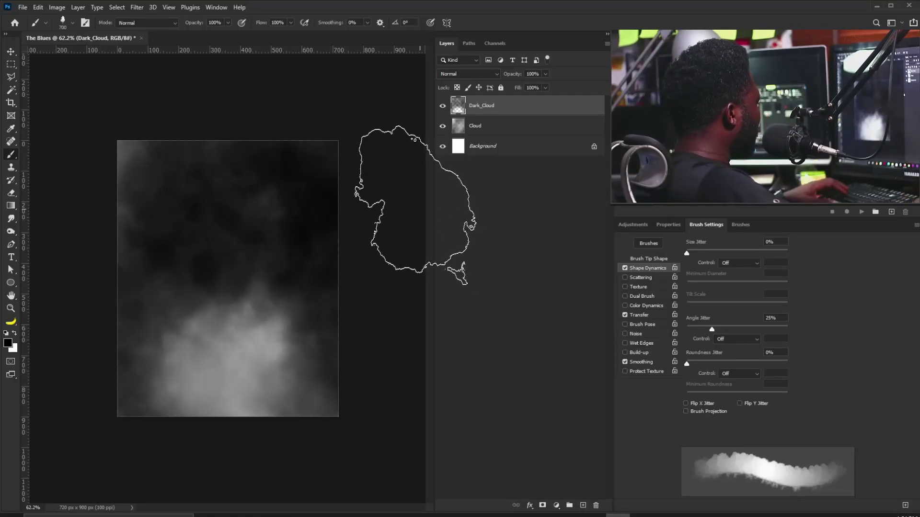
key(v)
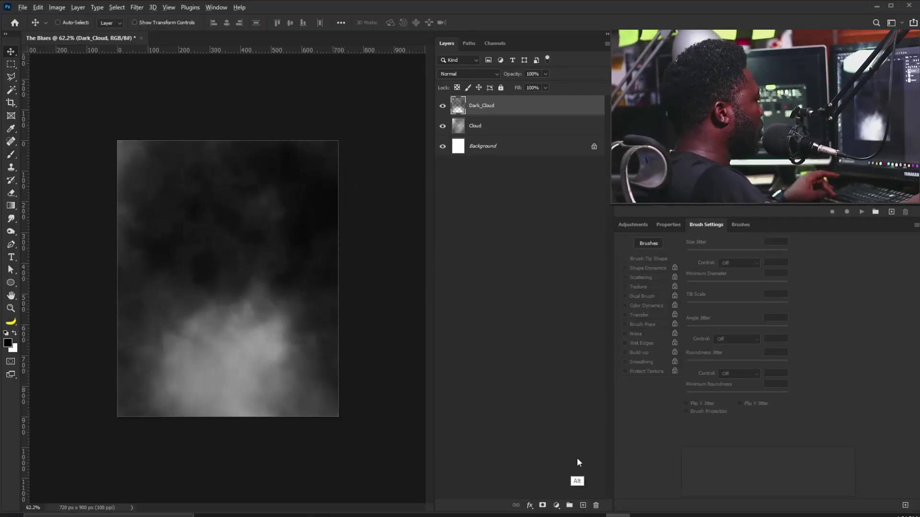
Create a new layer named White_Light above Dark_Cloud.
click(586, 493)
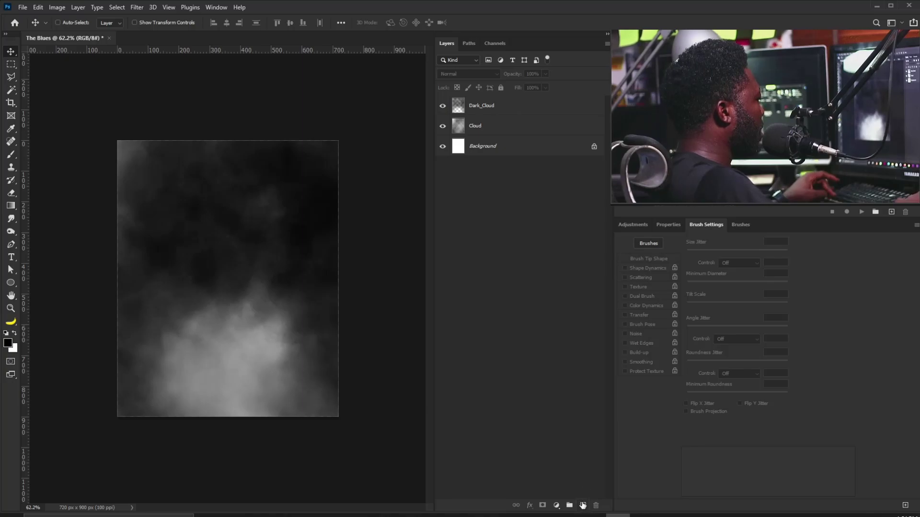
alt+click(582, 506)
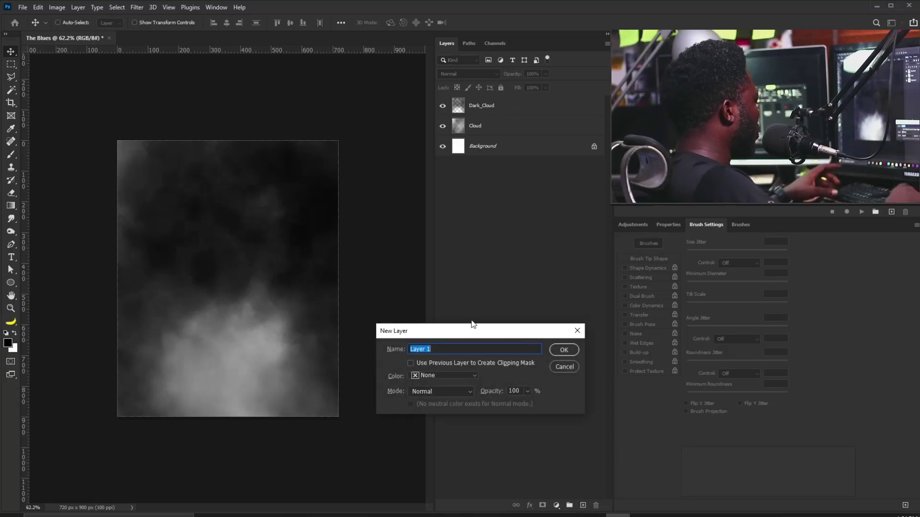
text(White_Light)
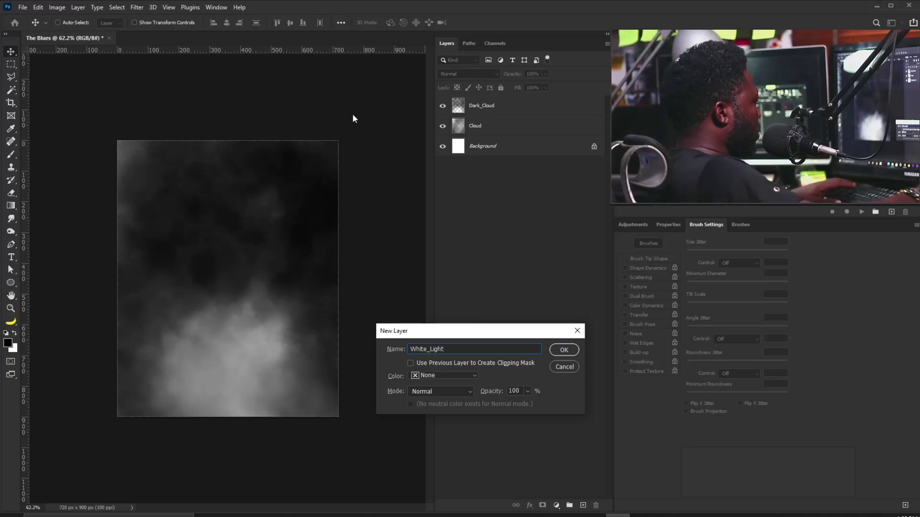
click(562, 350)
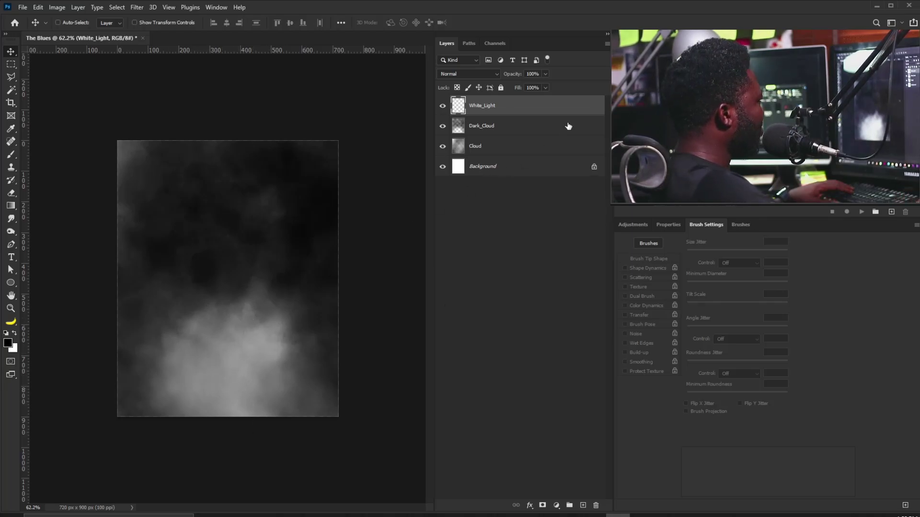
Add a Gradient Map adjustment layer above the White_Light layer.
click(642, 225)
click(686, 274)
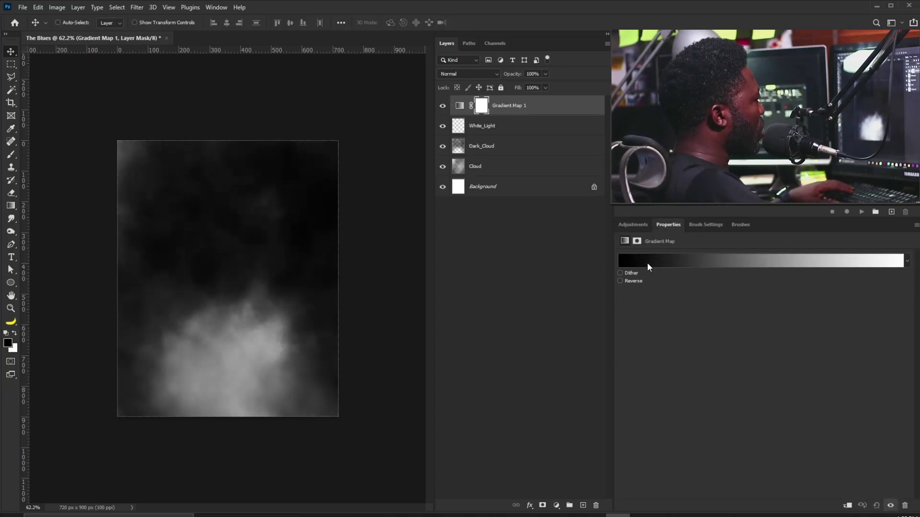
click(459, 107)
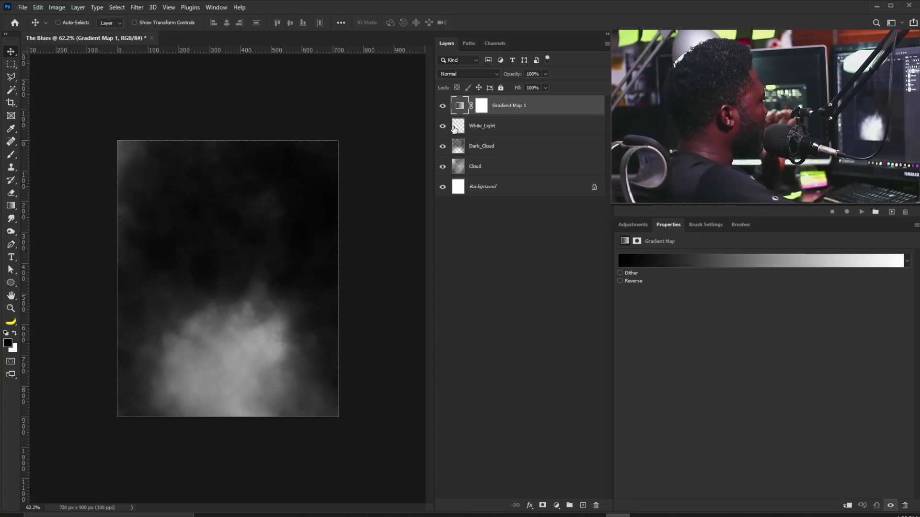
Set the colour stop at the dark end of the gradient map to the very dark blue #00050a.
click(648, 262)
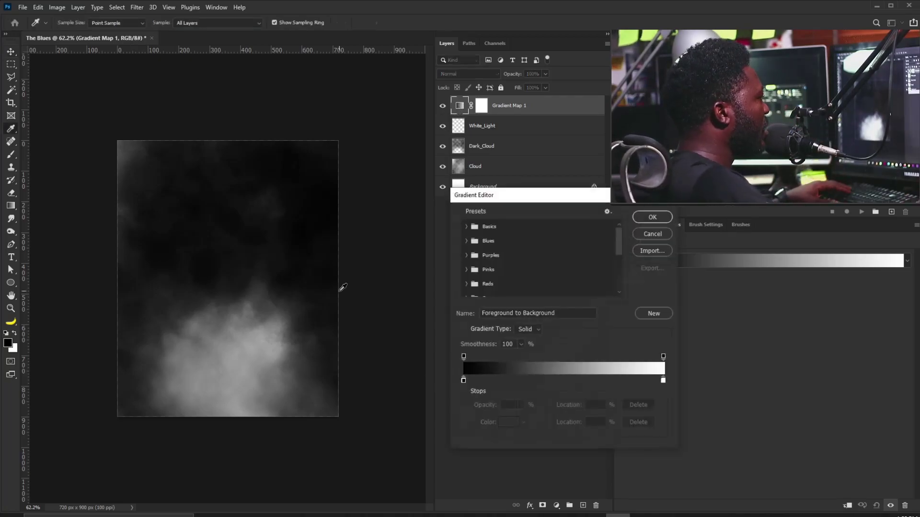
drag(535, 200, 473, 232)
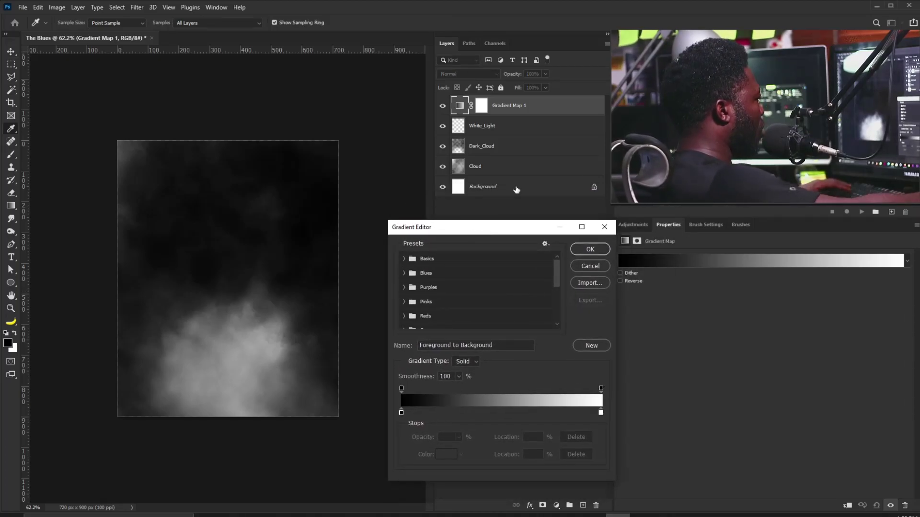
click(400, 413)
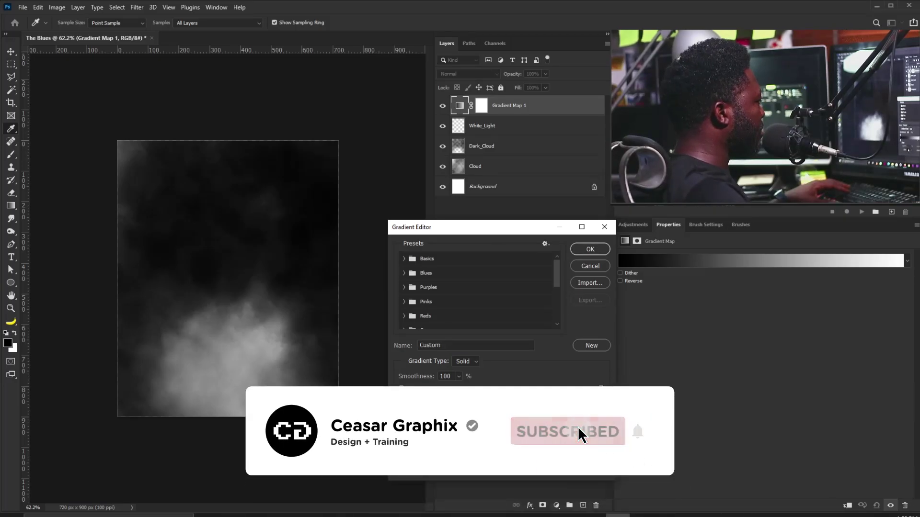
double_click(400, 413)
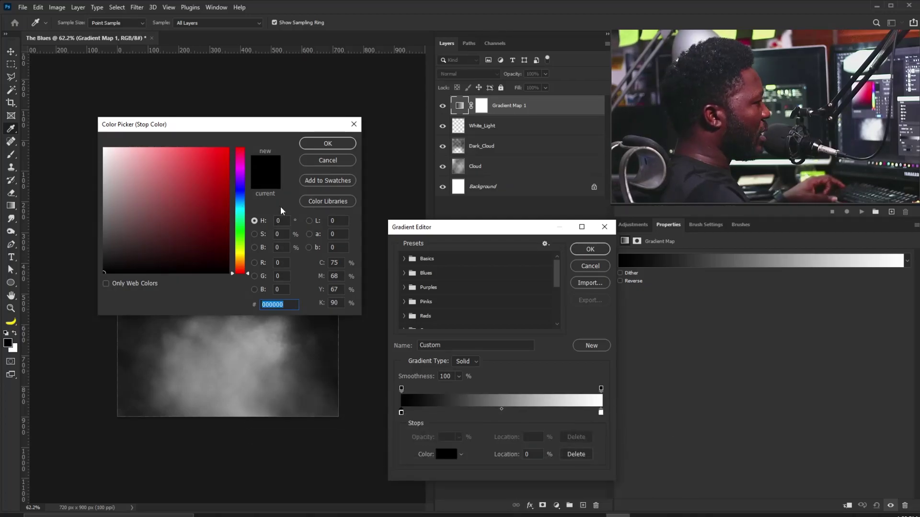
drag(243, 199, 243, 201)
click(229, 268)
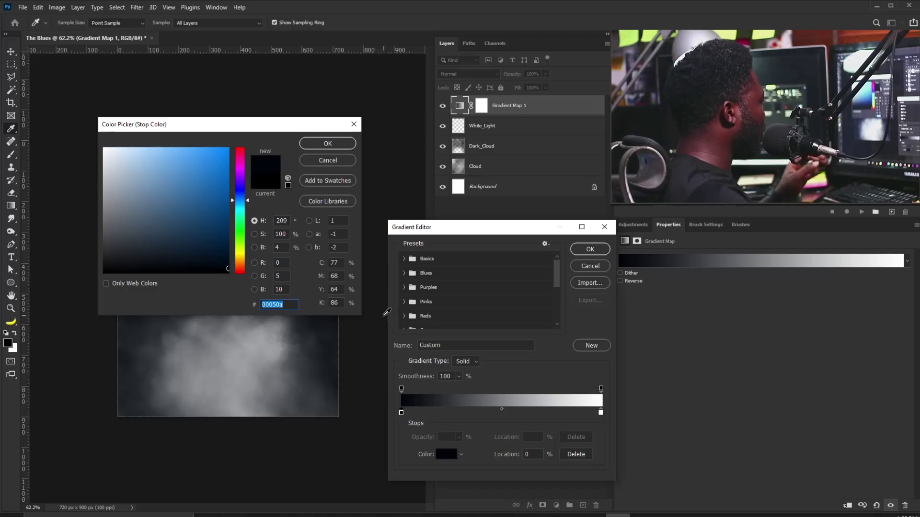
click(328, 144)
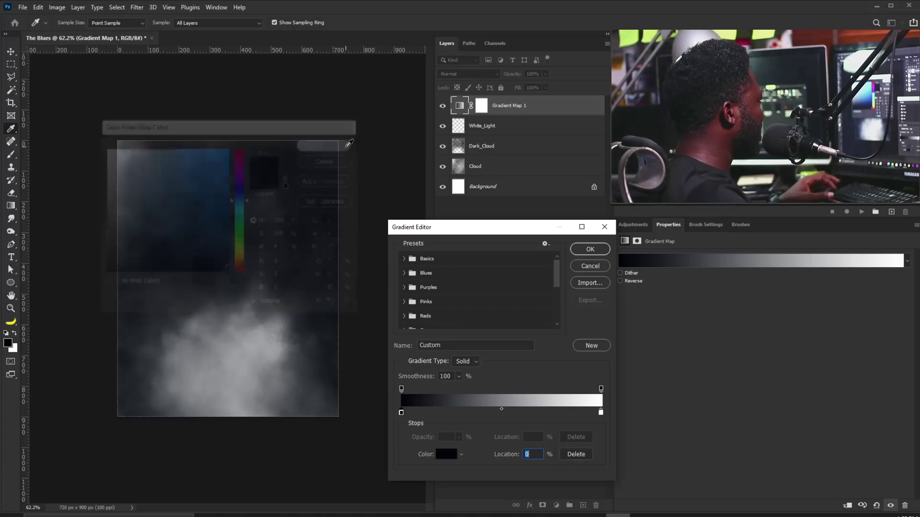
Add a colour stop at 24% of the gradient and set its colour to blue #00487a.
click(448, 414)
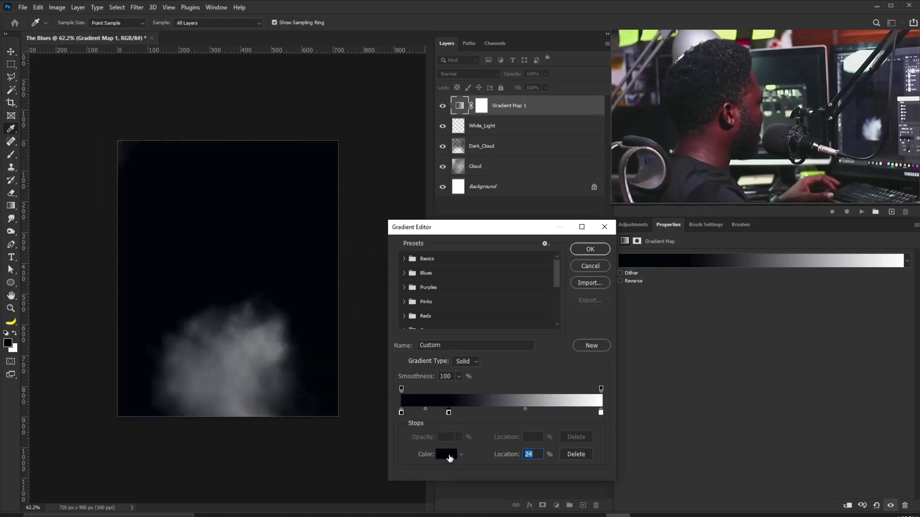
click(449, 459)
mouse_move(221, 243)
mouse_down()
mouse_move(248, 199)
mouse_move(231, 216)
mouse_up()
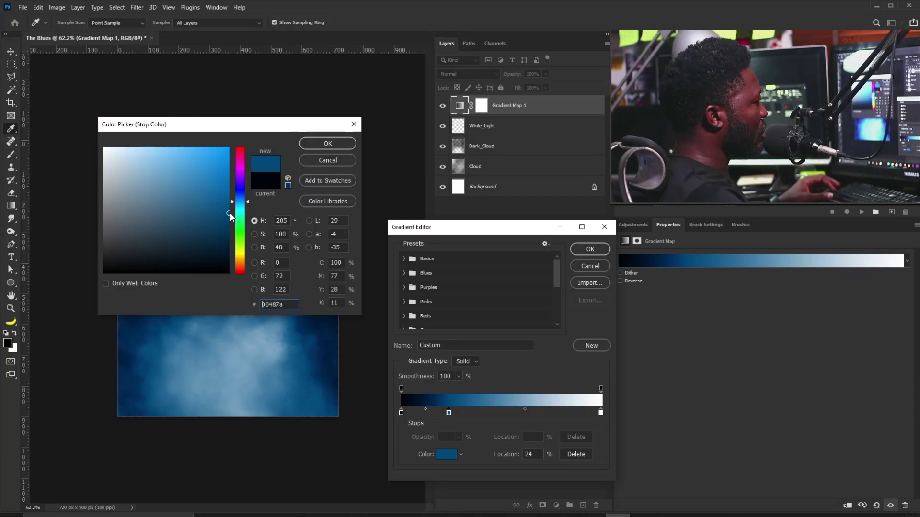
click(336, 146)
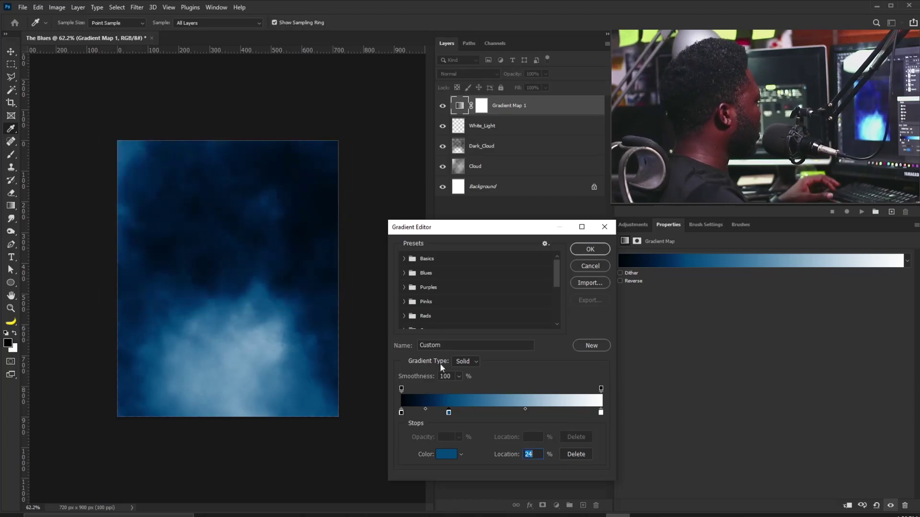
Add a colour stop at 66% of the gradient and set its colour to bright blue #007dd5.
click(533, 413)
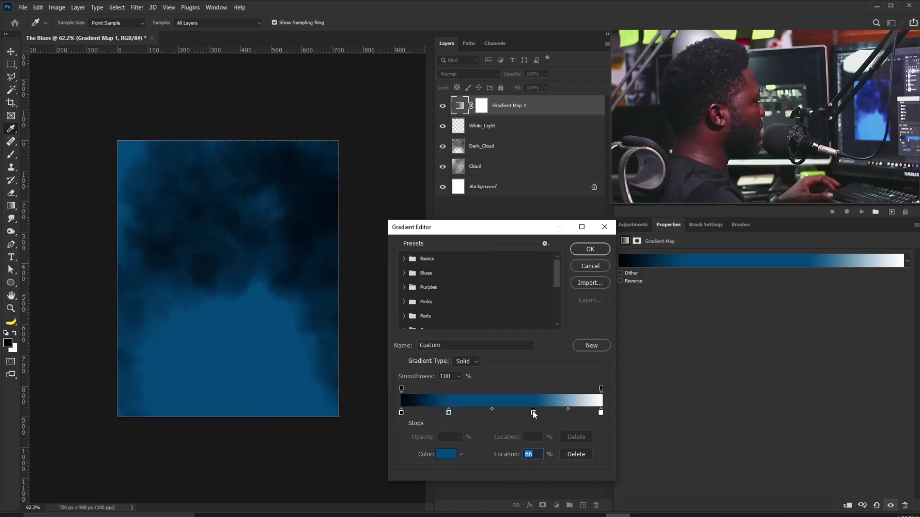
click(451, 456)
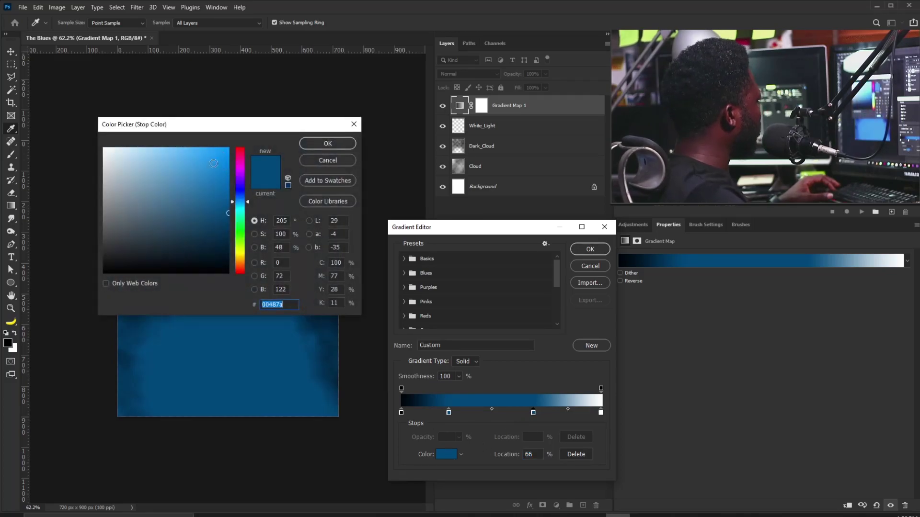
drag(226, 180, 228, 168)
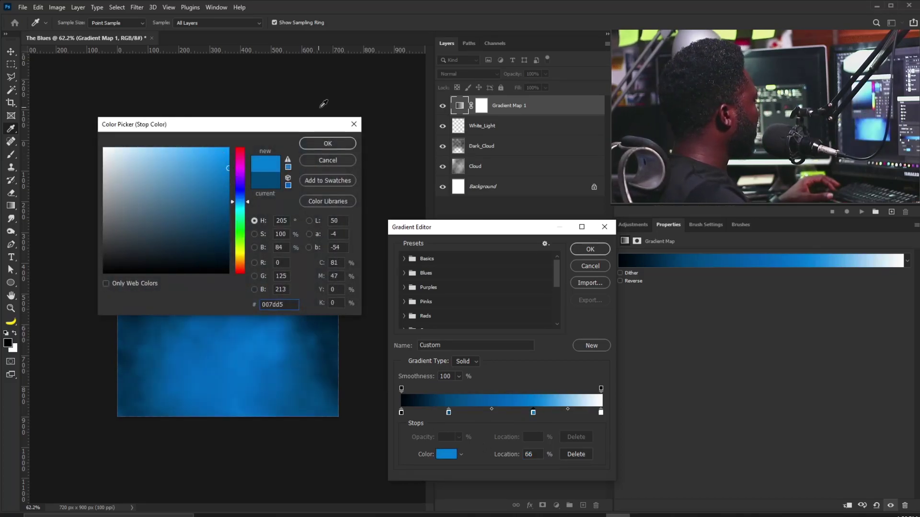
click(327, 144)
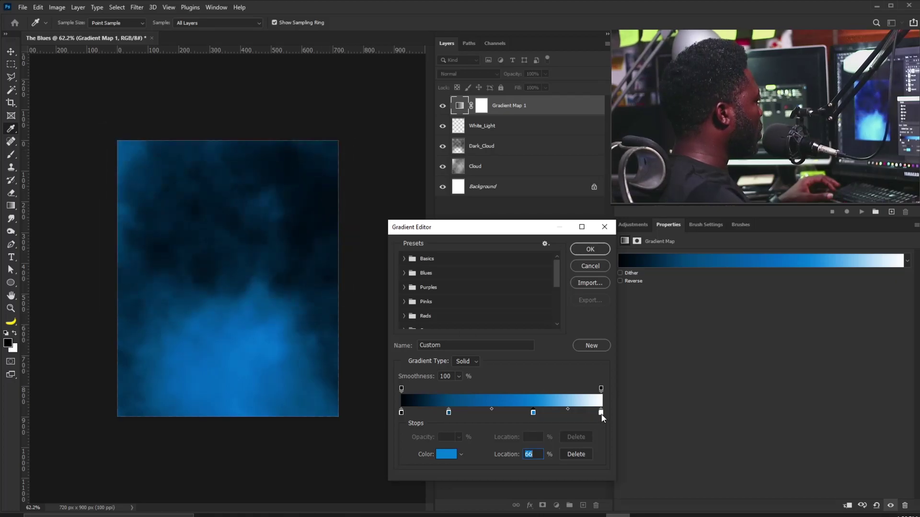
Set the colour stop at the light end of the gradient to cyan #00f6ff.
click(442, 456)
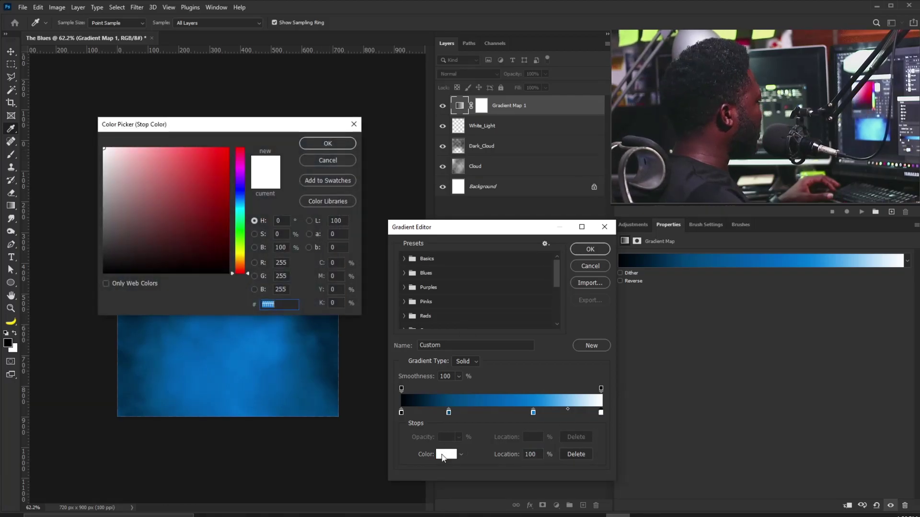
drag(244, 224, 242, 212)
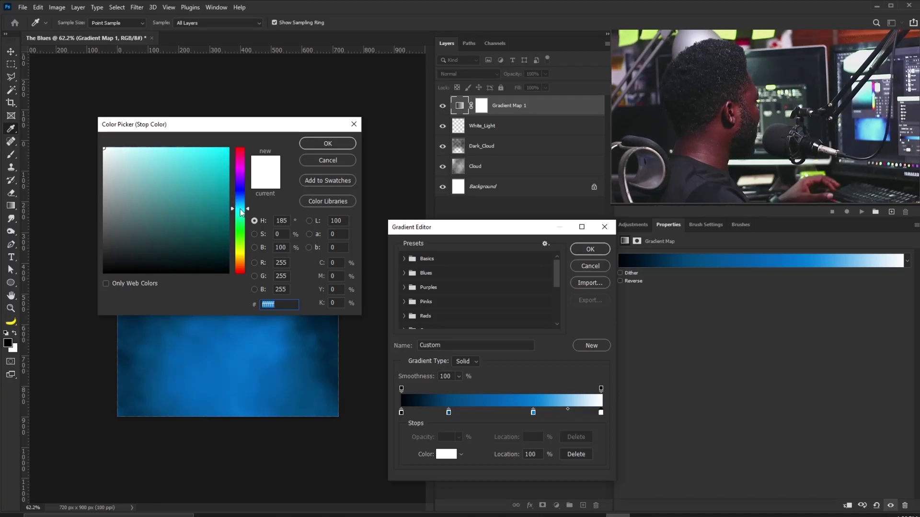
click(229, 148)
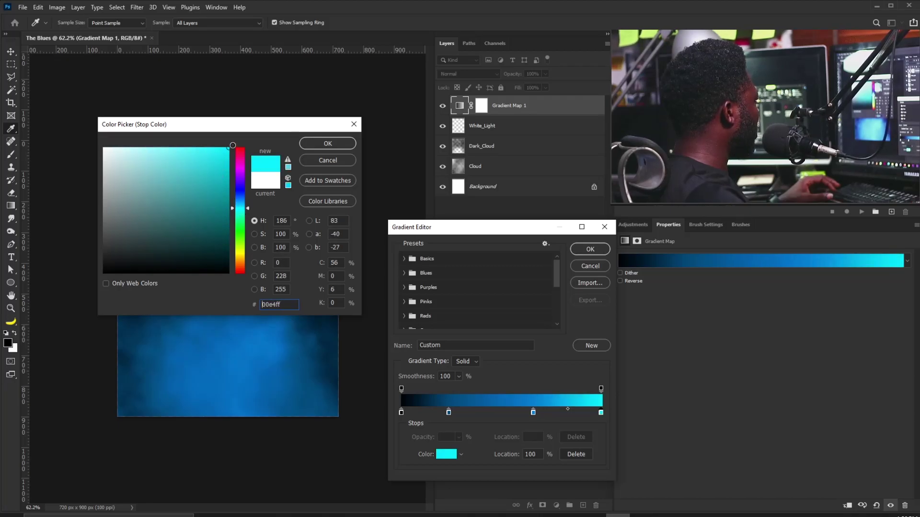
drag(247, 208, 248, 211)
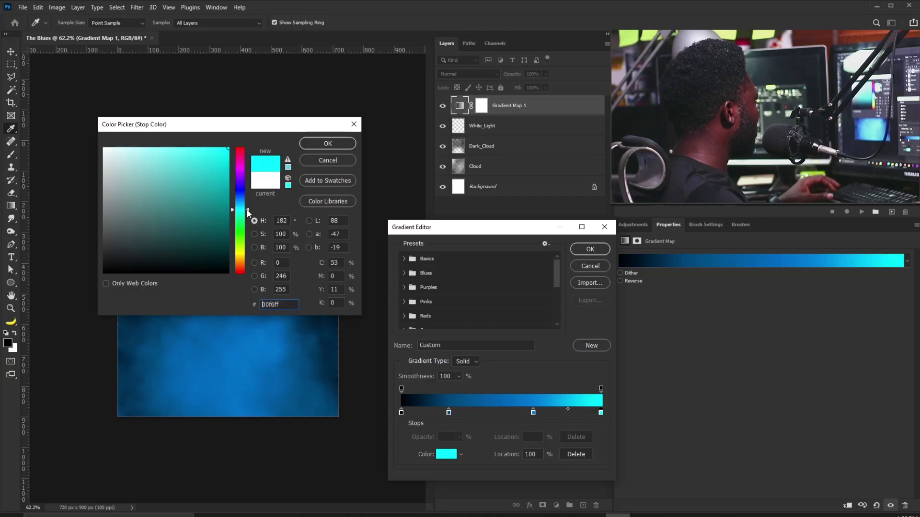
click(336, 143)
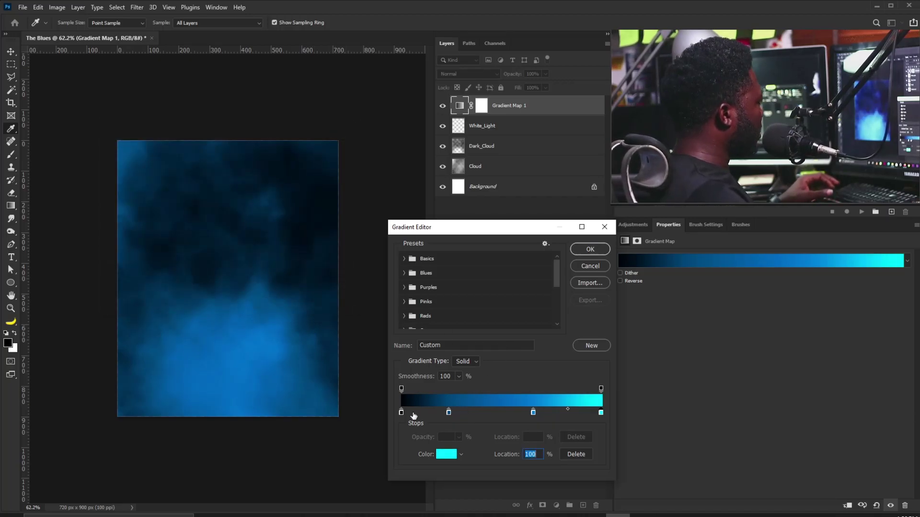
Shift the dark and two blue stops inward, move the cyan stop to 87%, and apply the gradient.
drag(448, 412, 471, 413)
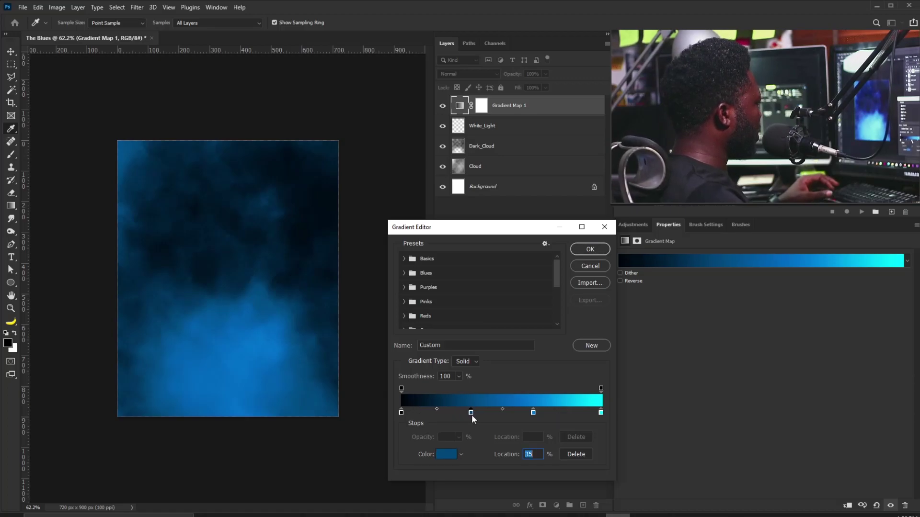
mouse_move(401, 413)
mouse_down()
mouse_move(429, 418)
mouse_move(414, 417)
mouse_up()
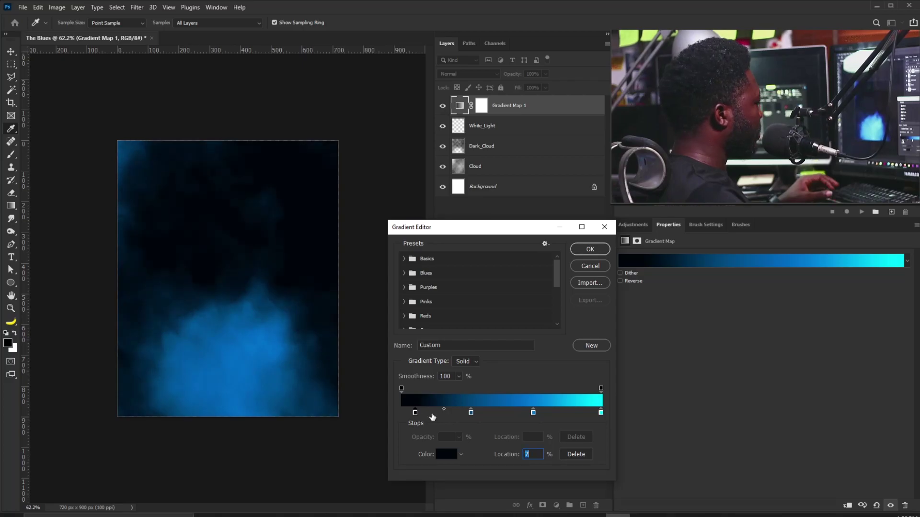
click(470, 413)
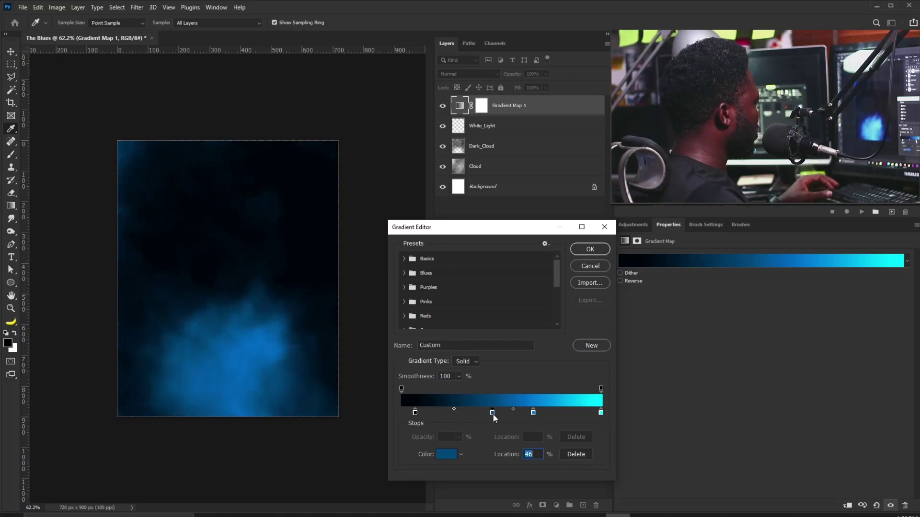
drag(533, 413, 544, 412)
drag(601, 412, 574, 412)
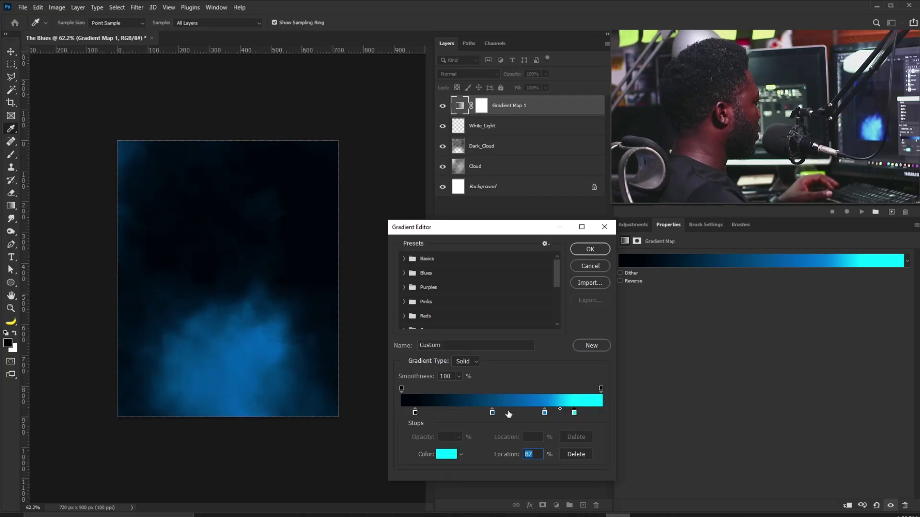
drag(492, 411, 475, 413)
click(590, 250)
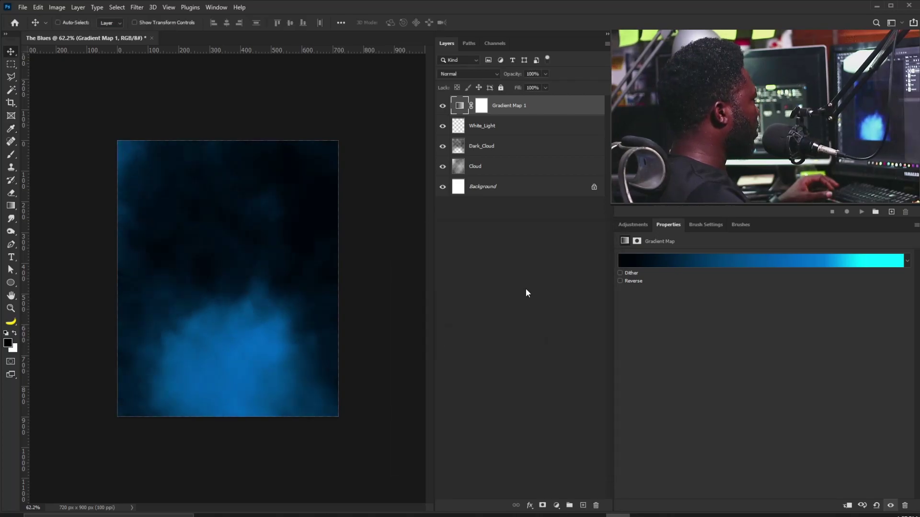
Paint white light at the bottom centre of the White_Light layer with the cloud brush at 700 px and 400 px.
click(460, 127)
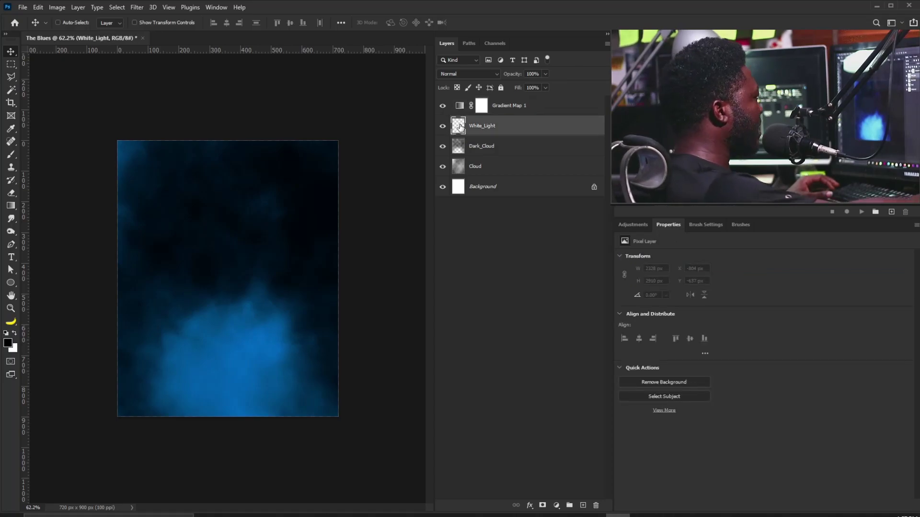
key(b)
key(x)
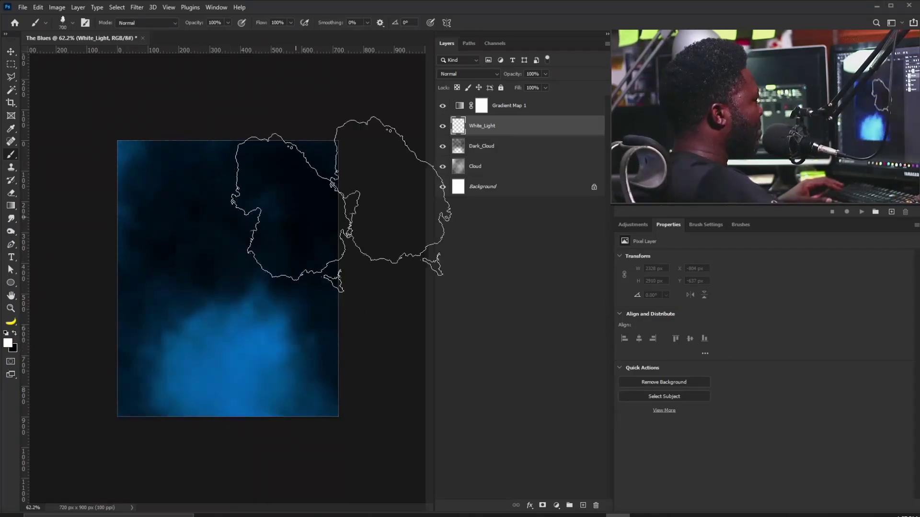
click(248, 406)
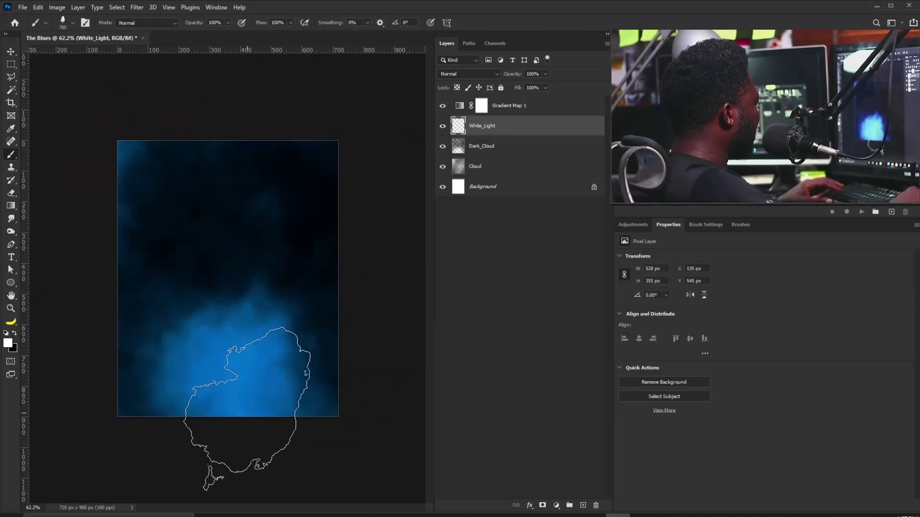
key(bracketleft)
key(bracketleft)
key(bracketleft)
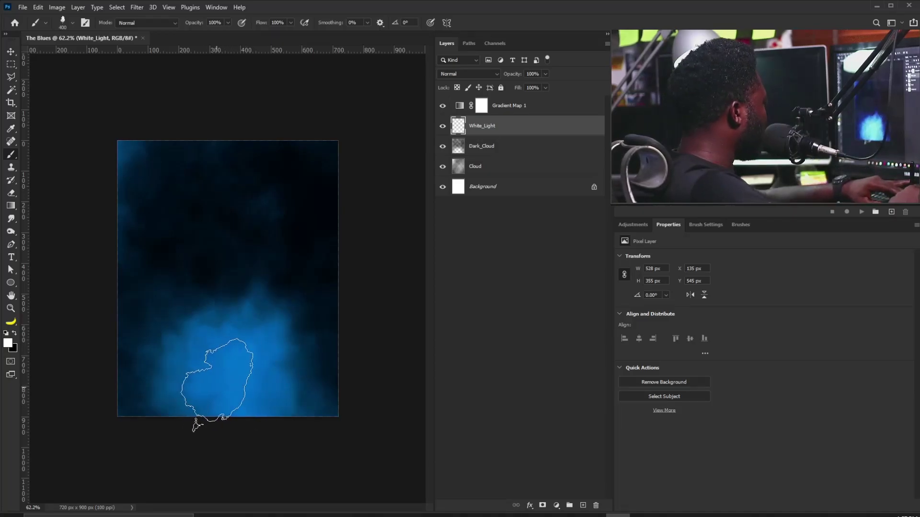
click(234, 383)
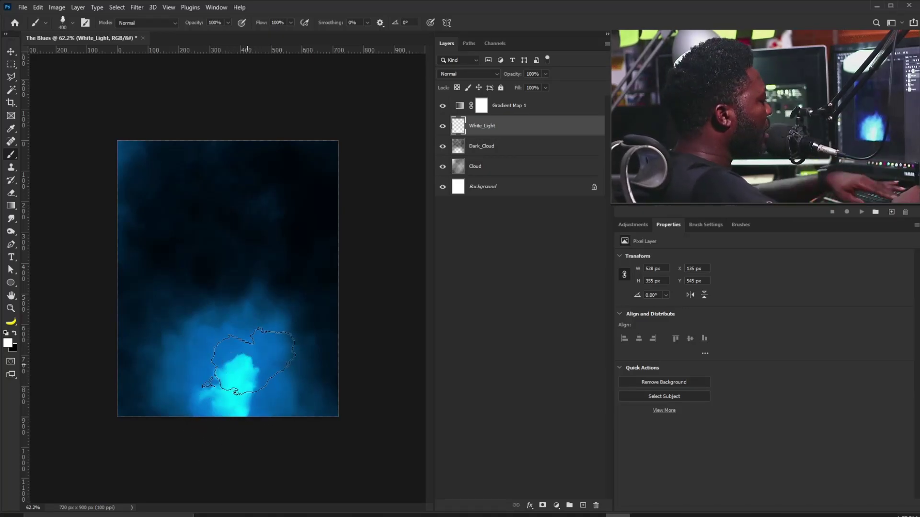
Fill out the white glow along the canvas's bottom edge, reducing the cloud brush to 200 px.
key(bracketright)
key(bracketright)
key(bracketleft)
key(bracketleft)
key(bracketleft)
key(bracketleft)
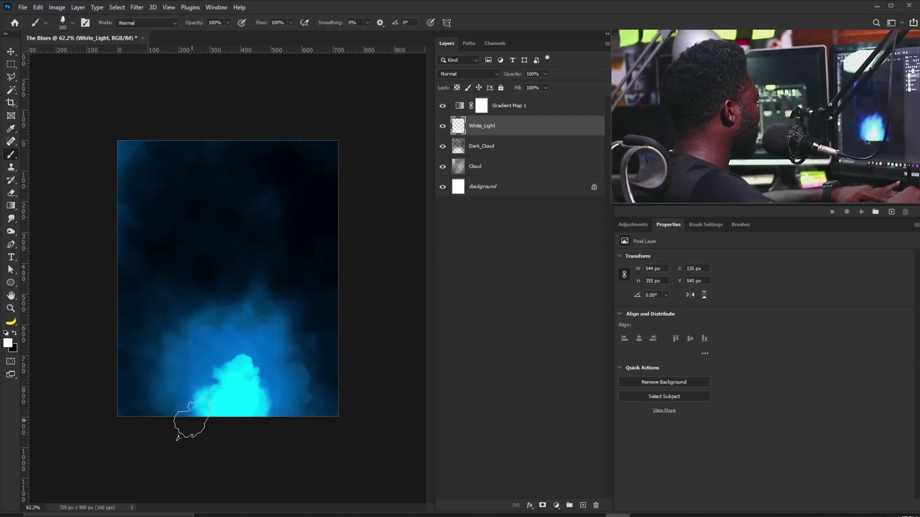
Switch to the soft round brush tip at 300 px and soften the lower-left side of the glow with white.
click(629, 225)
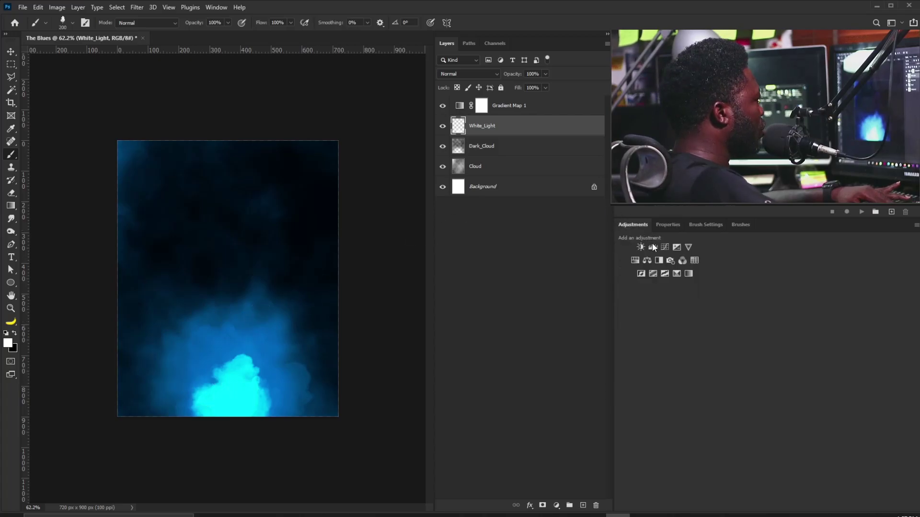
click(707, 225)
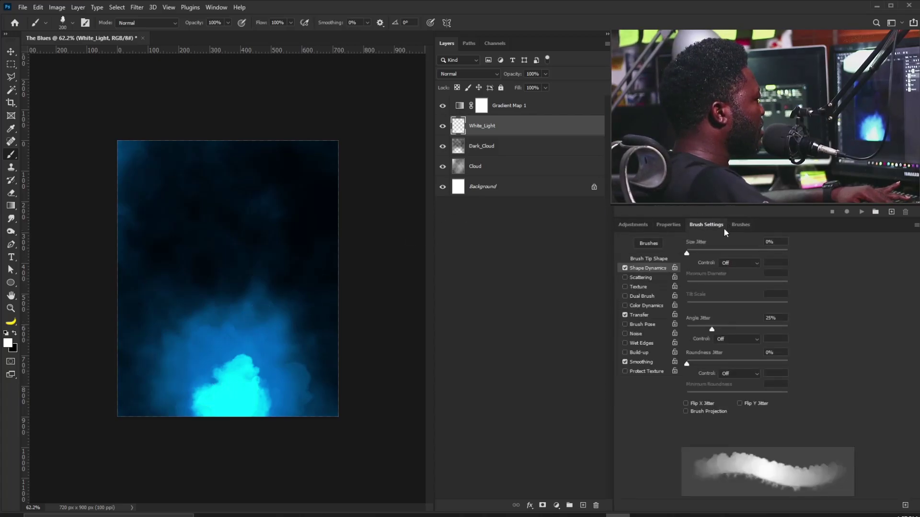
click(648, 259)
click(694, 246)
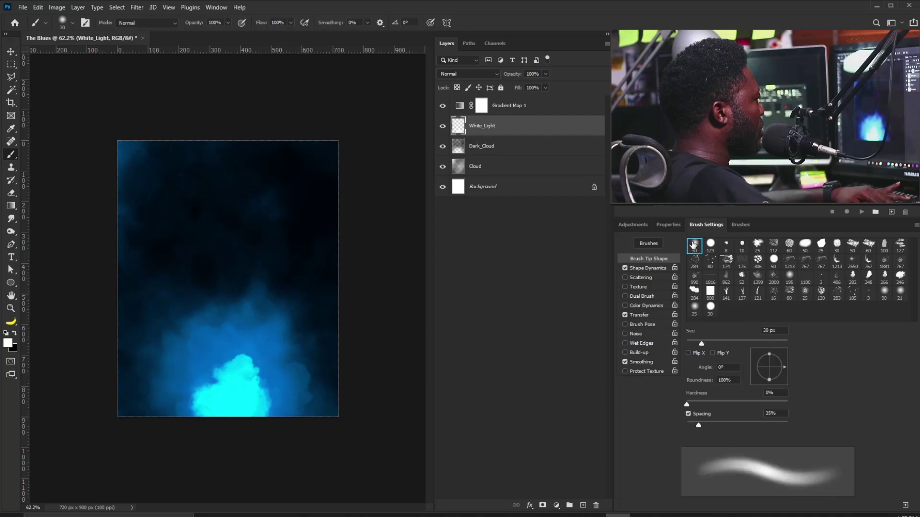
key(bracketright)
key(bracketright)
key(bracketright)
key(bracketright)
key(bracketright)
key(bracketright)
key(bracketright)
key(bracketright)
key(bracketright)
key(bracketright)
key(bracketright)
key(bracketright)
key(bracketright)
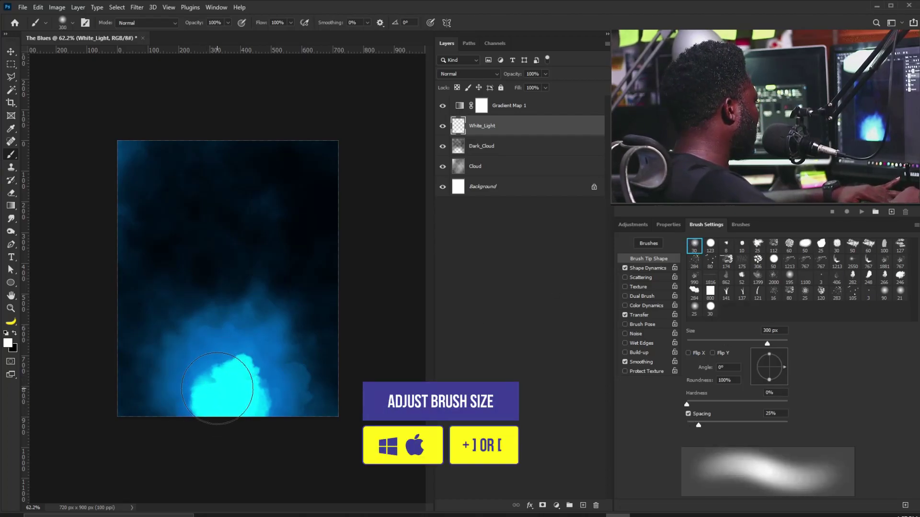
mouse_move(195, 414)
mouse_down()
mouse_move(194, 395)
mouse_move(203, 420)
mouse_move(226, 410)
mouse_up()
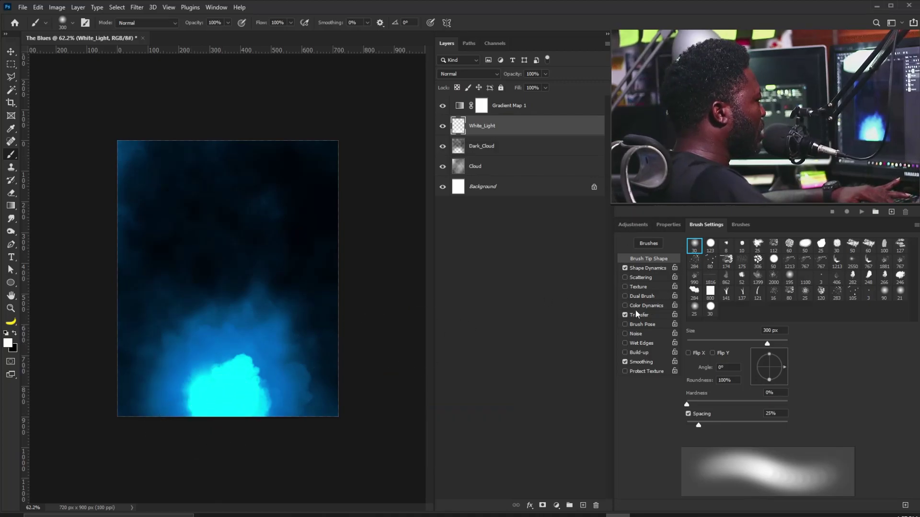
Turn off Shape Dynamics, set the brush spacing to 1%, and paint more white over the glow's centre and right side.
click(625, 267)
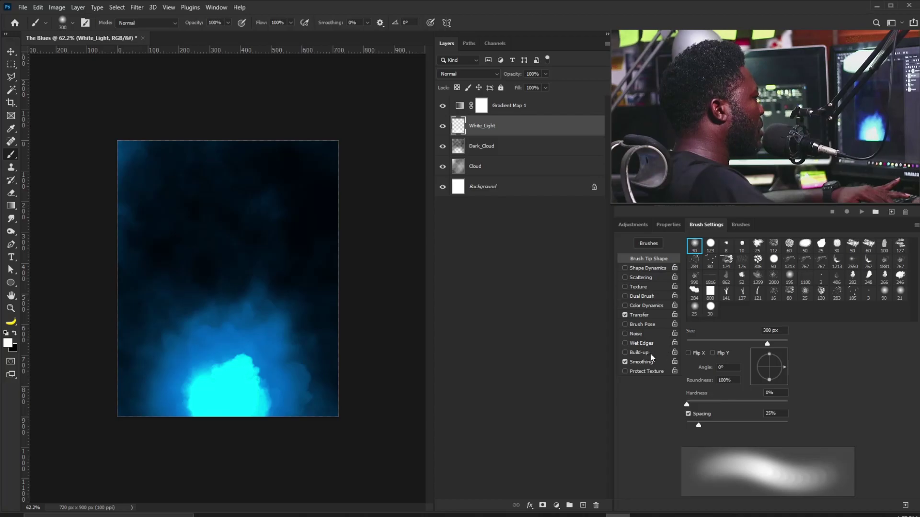
drag(698, 426, 667, 420)
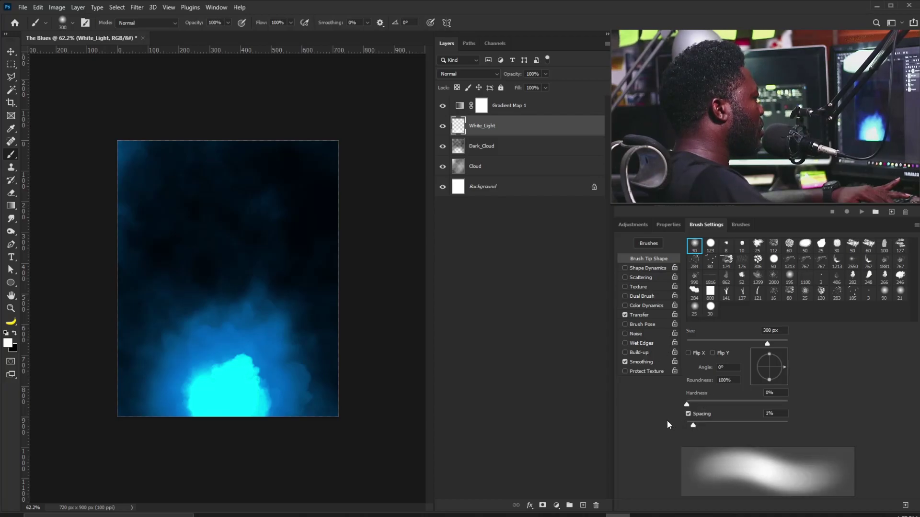
click(255, 401)
click(233, 377)
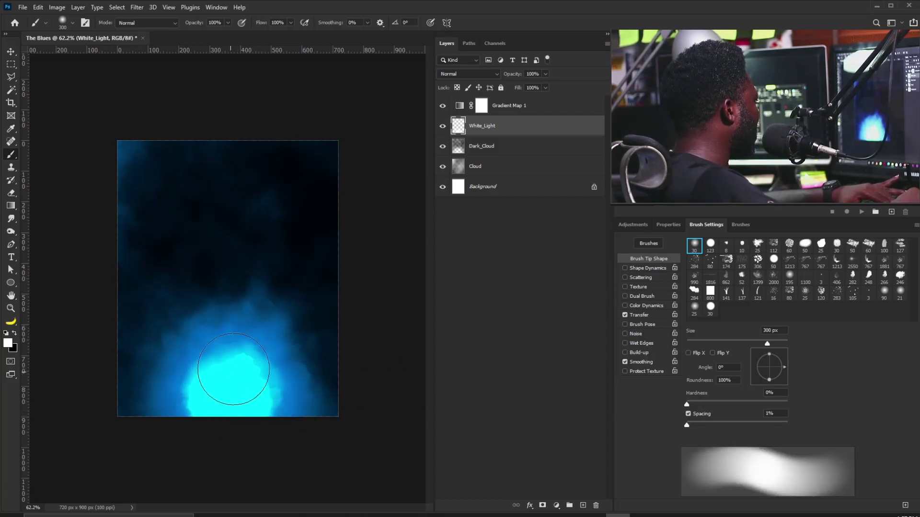
Reopen the gradient of the Gradient Map layer and move the cyan stop to 93%, keeping its colour.
click(460, 106)
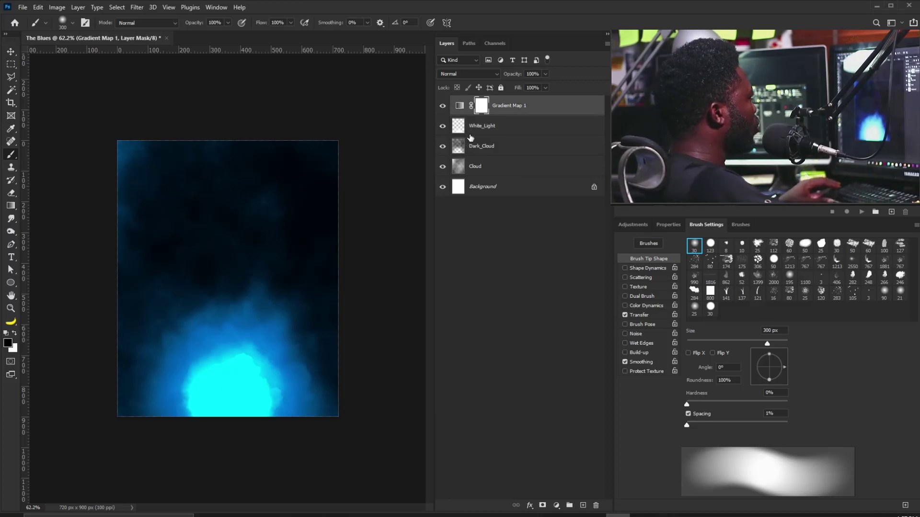
click(459, 107)
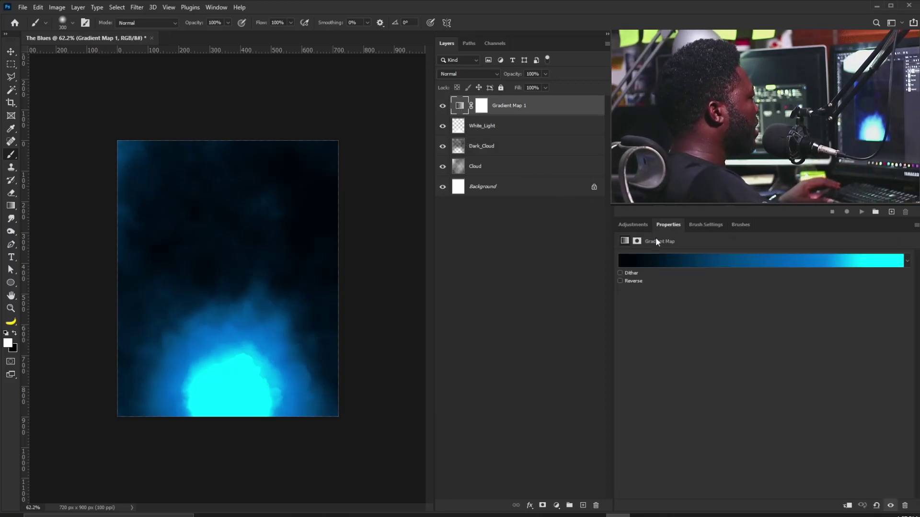
click(665, 263)
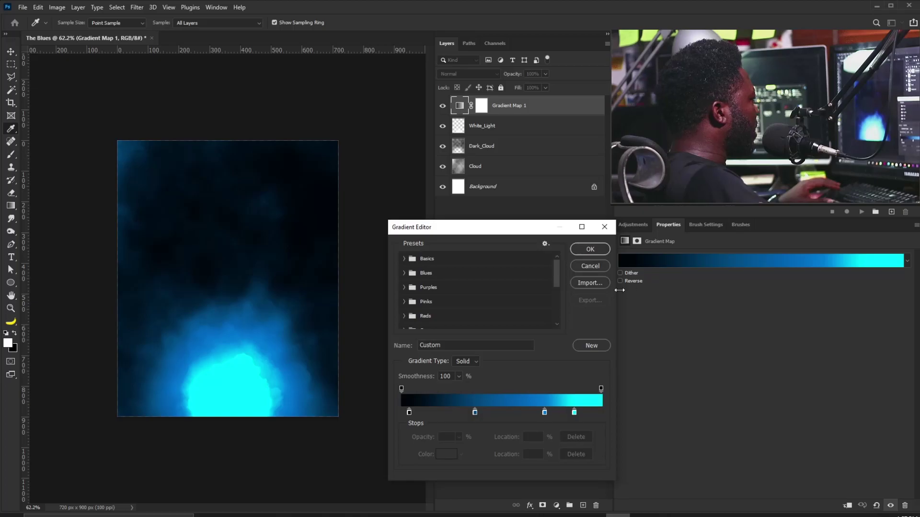
drag(575, 412, 587, 412)
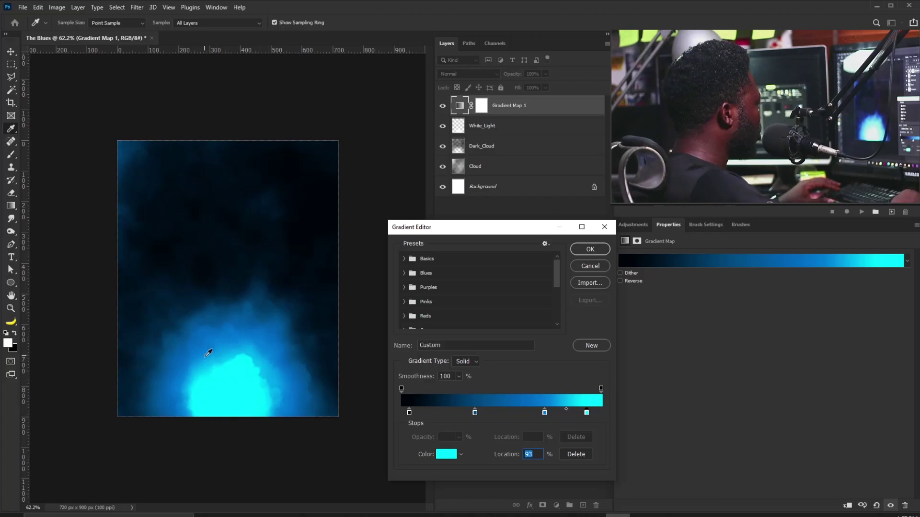
click(242, 354)
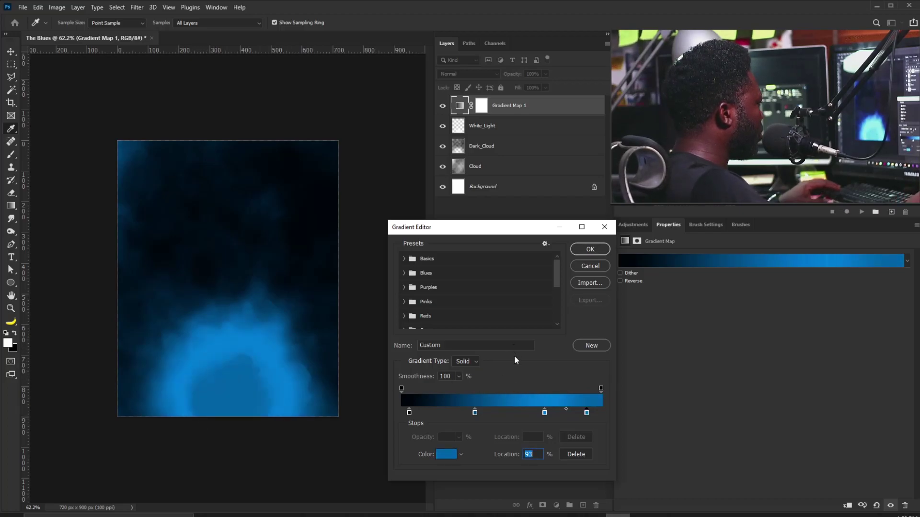
key(ctrl+z)
Rebalance the gradient by shifting the bright blue stop toward the dark end and the dark blue stop to 28%.
drag(545, 412, 464, 414)
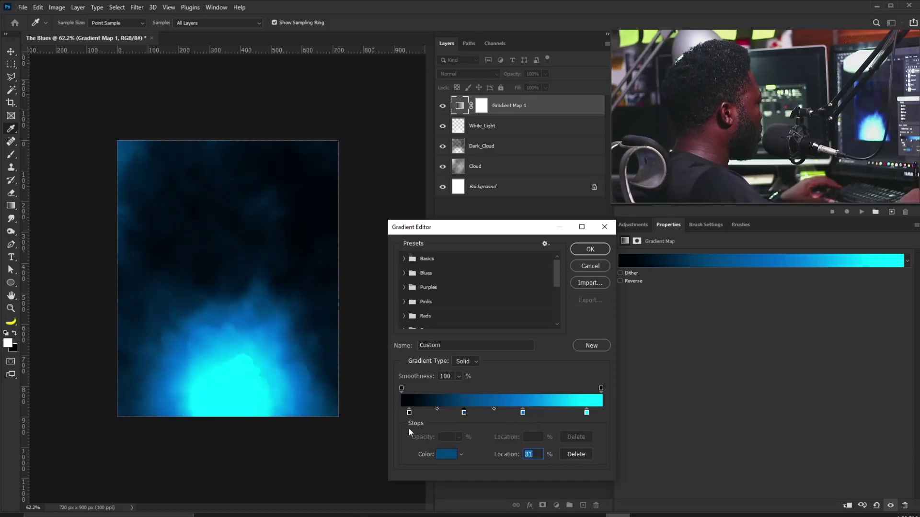
mouse_move(586, 415)
mouse_down()
mouse_move(577, 415)
mouse_move(585, 415)
mouse_up()
mouse_move(524, 412)
mouse_down()
mouse_move(540, 416)
mouse_move(530, 412)
mouse_up()
drag(465, 415, 457, 413)
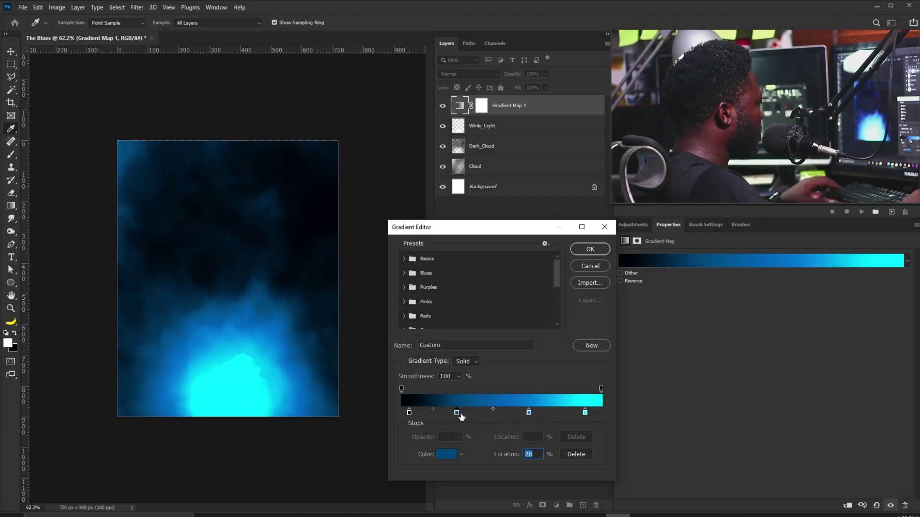
Move the black stop of the Gradient Map gradient to 5% and apply the gradient changes.
drag(409, 412, 415, 414)
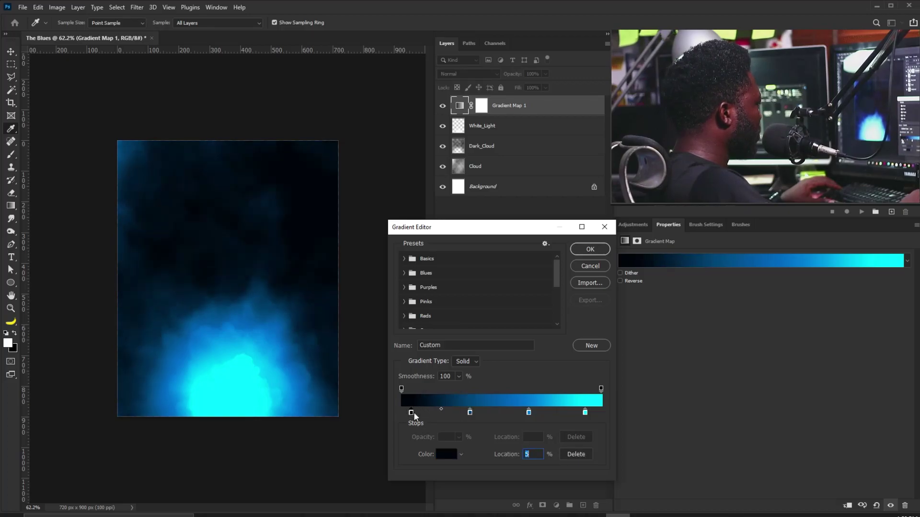
click(589, 248)
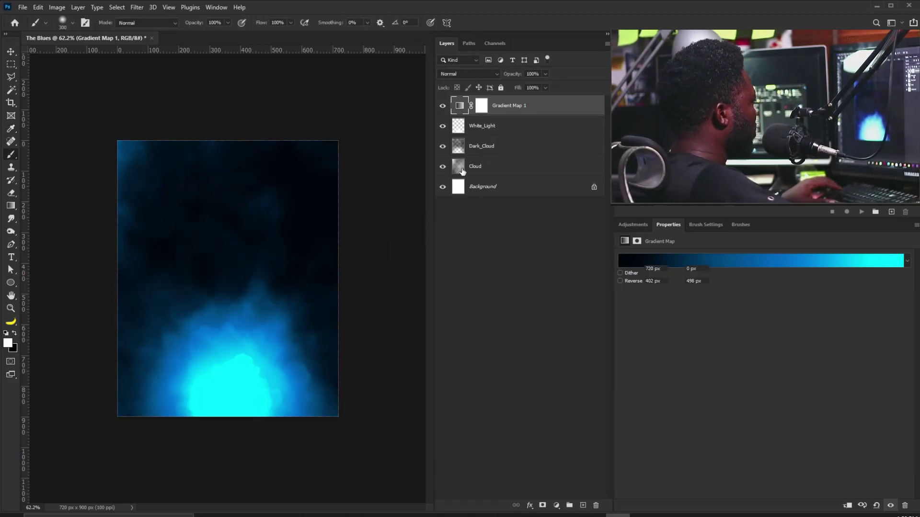
On the White_Light layer, erase part of the glow's right side using the cloud-shaped eraser tip reduced to 150 px.
click(494, 126)
key(e)
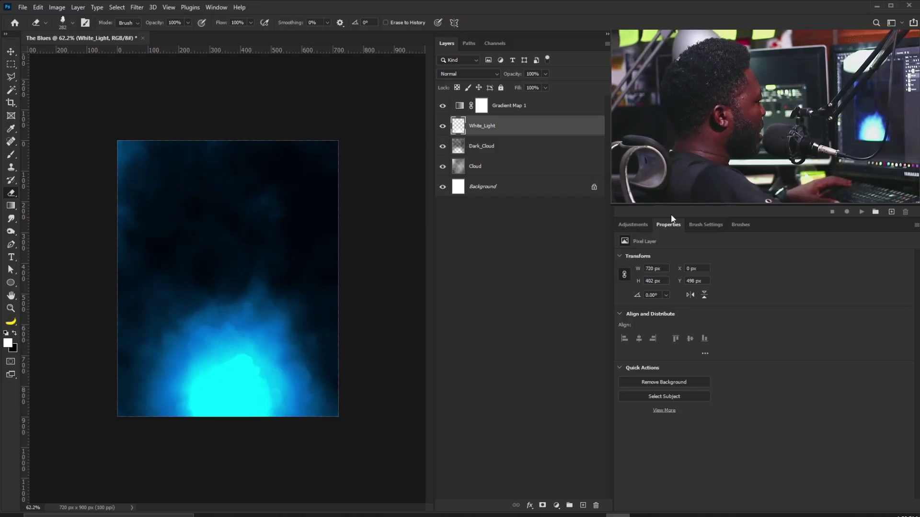
click(717, 222)
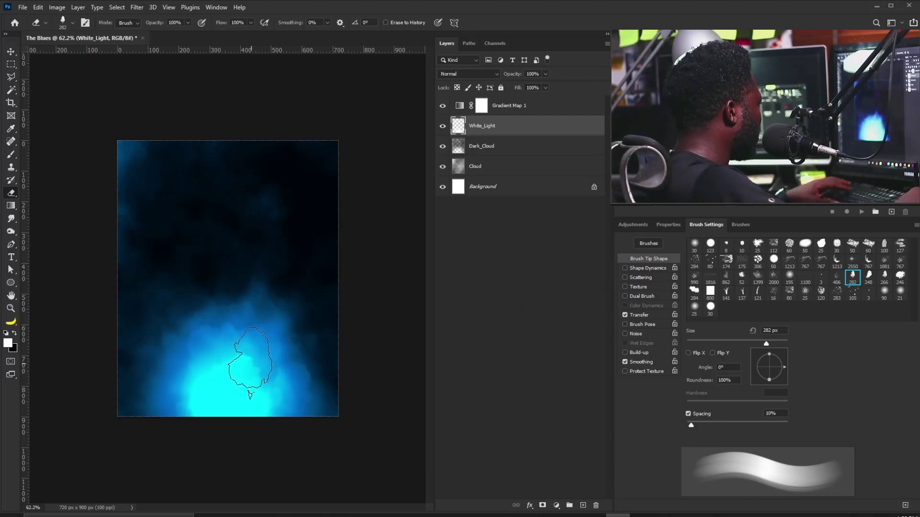
key(bracketleft)
key(bracketleft)
key(bracketleft)
key(bracketleft)
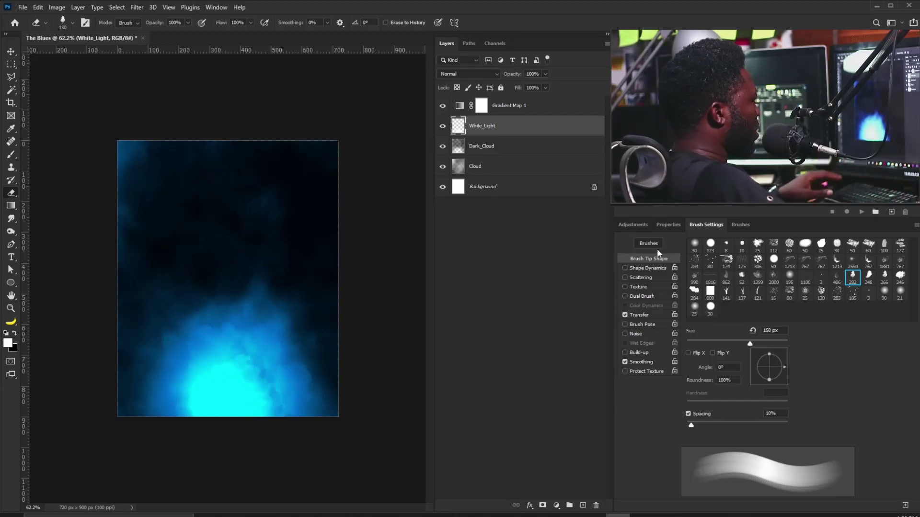
Paint more white over the glow's centre with the soft round brush at 150 px and nudge the White_Light layer.
click(694, 243)
key(b)
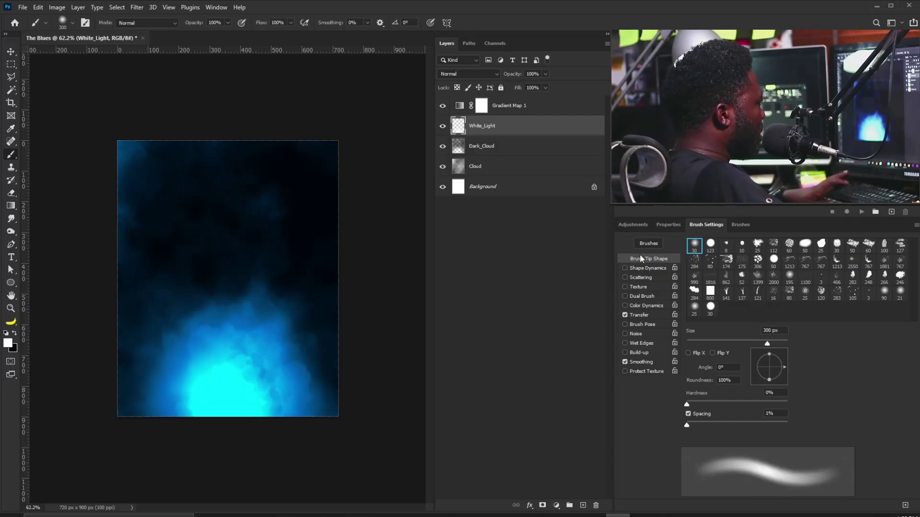
click(691, 247)
key(bracketright)
key(bracketright)
key(bracketright)
key(bracketright)
key(bracketright)
key(bracketright)
key(bracketright)
key(bracketright)
key(bracketright)
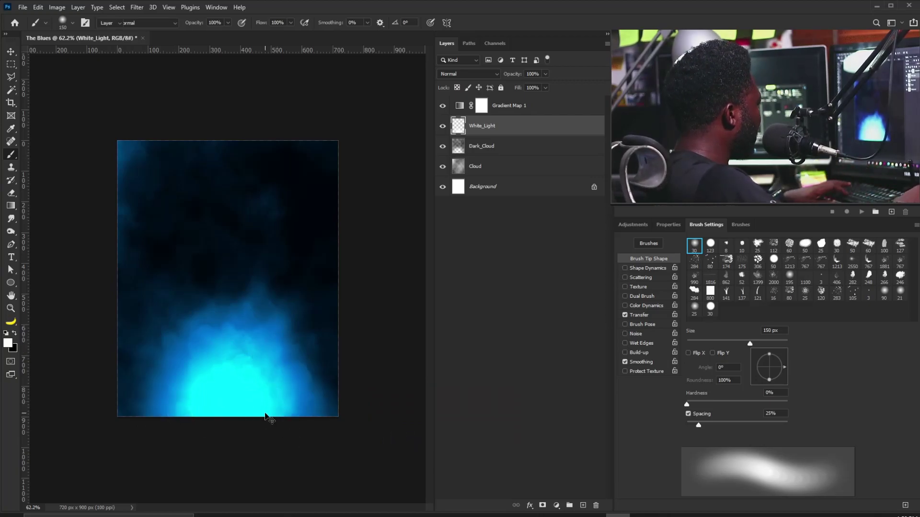
key(v)
drag(263, 381, 264, 387)
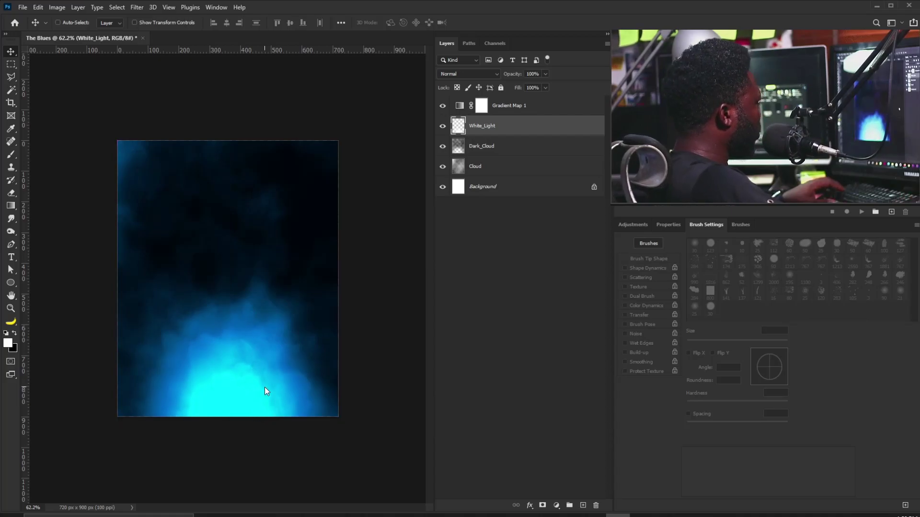
Place the Trophy image above Gradient Map 1, scale it to about 184%, and position it at the bottom of the canvas.
click(511, 108)
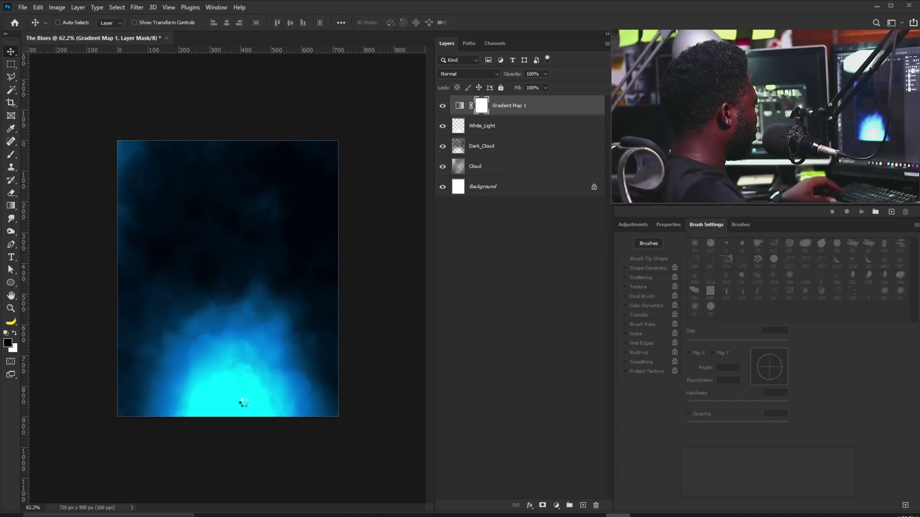
drag(275, 246, 313, 222)
drag(246, 280, 241, 377)
drag(164, 330, 188, 353)
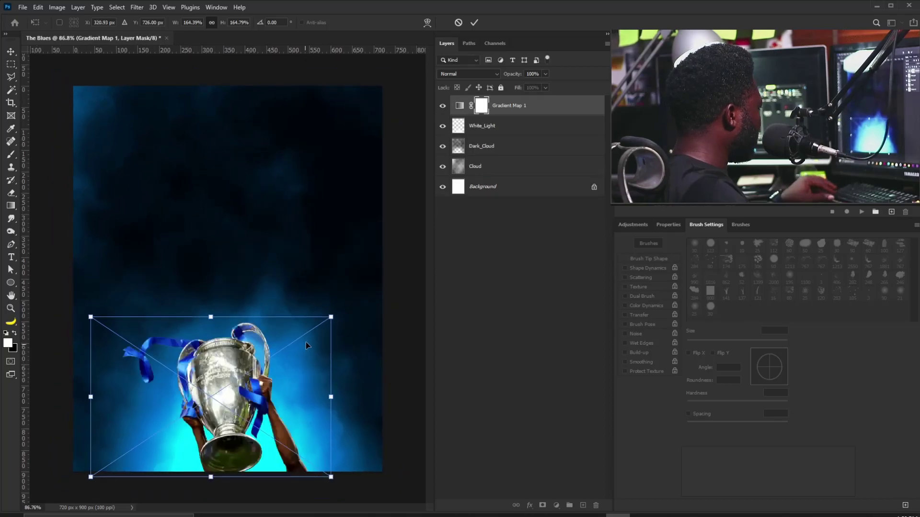
mouse_move(330, 316)
mouse_down()
mouse_move(350, 302)
mouse_move(342, 307)
mouse_up()
drag(282, 418, 283, 400)
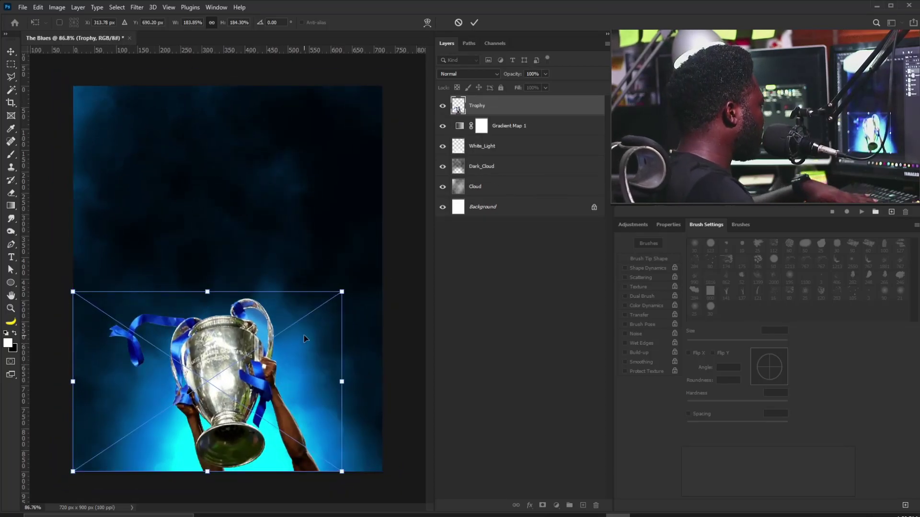
key(Return)
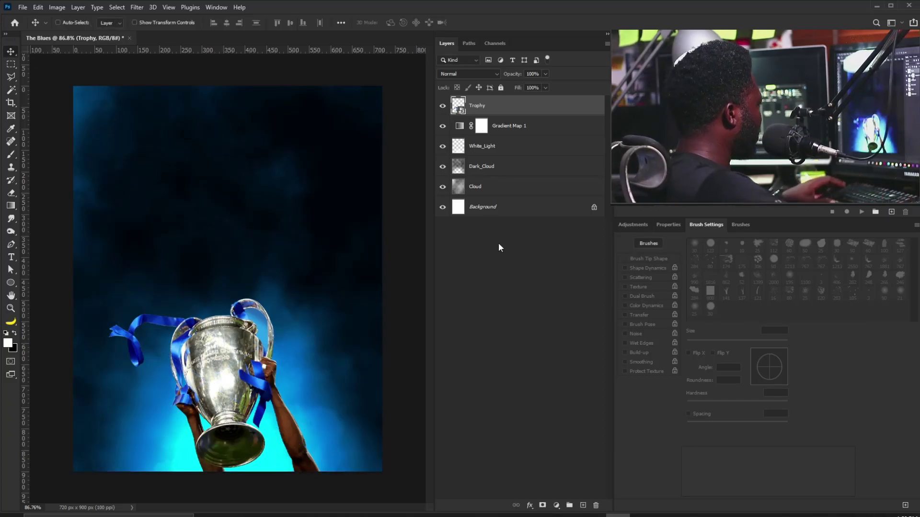
mouse_move(242, 408)
mouse_down()
mouse_move(243, 431)
mouse_move(246, 413)
mouse_up()
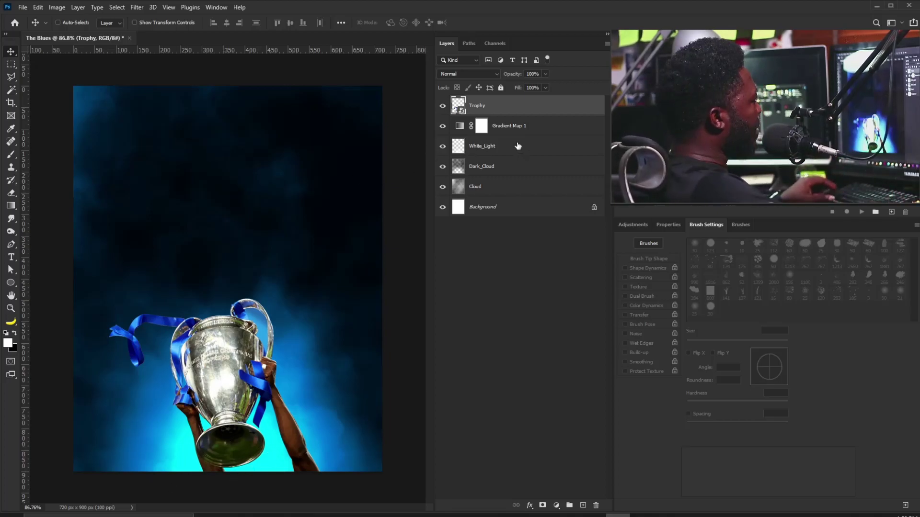
Duplicate the Gradient Map 1 layer above the Trophy layer and clip the copy to Trophy.
drag(522, 125, 510, 100)
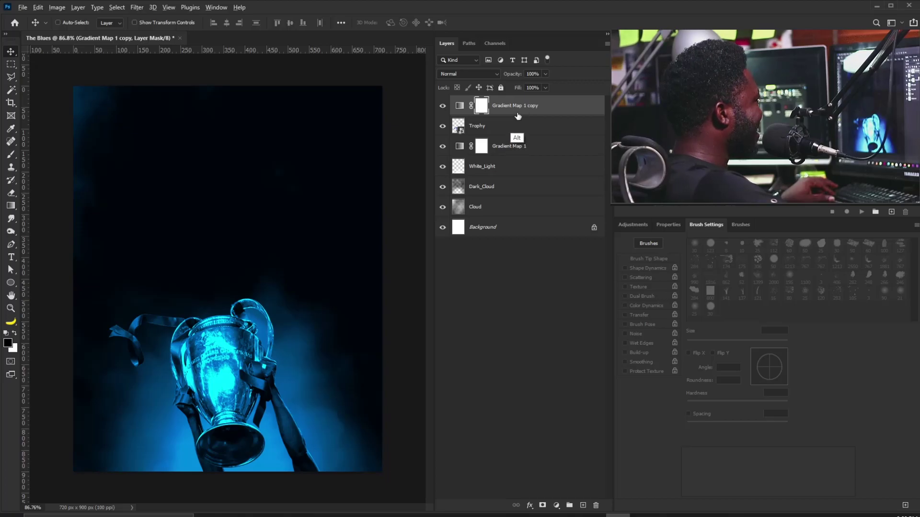
scroll(517, 117, up, 1)
alt+click(517, 117)
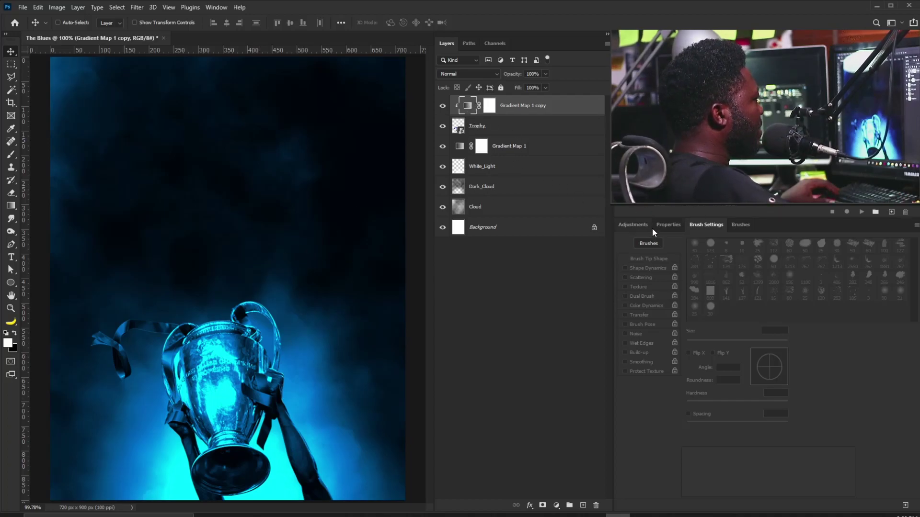
In the gradient of Gradient Map 1 copy, move the cyan stop to 100% and recolour it pale blue a9e8ff.
click(668, 225)
click(661, 259)
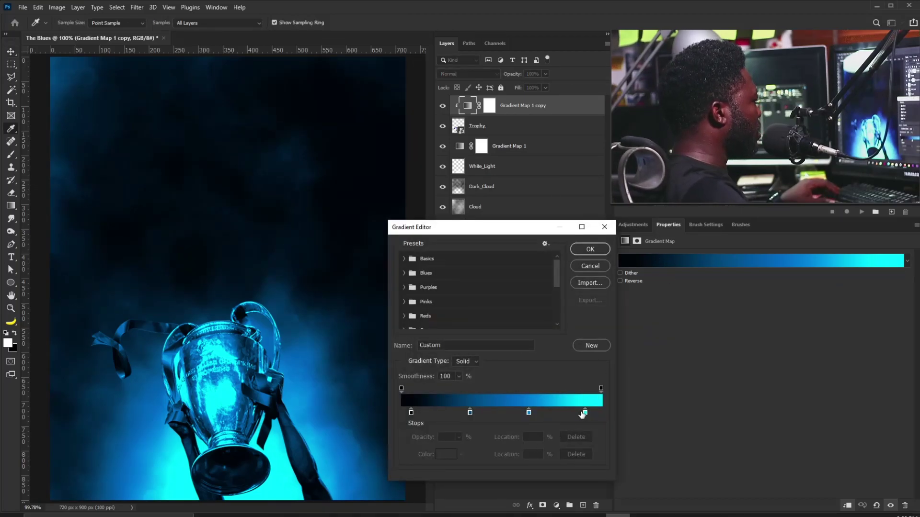
drag(585, 413, 611, 413)
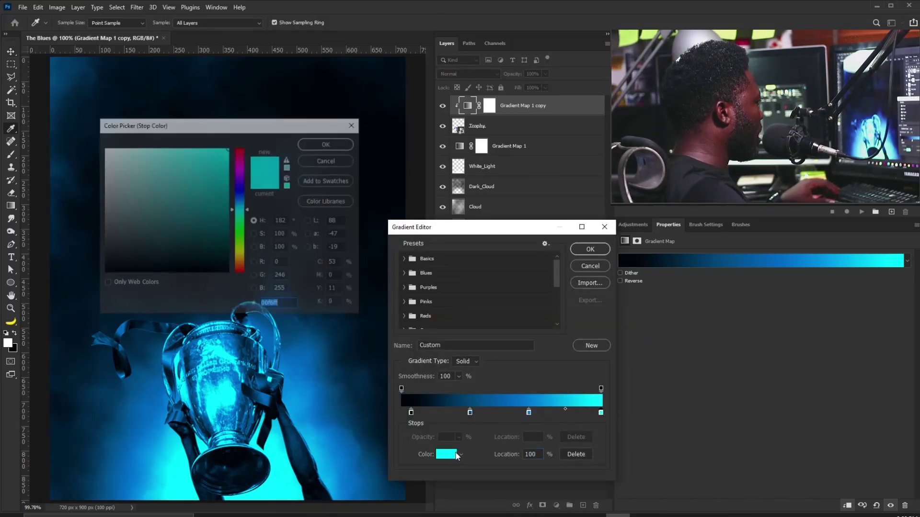
double_click(600, 412)
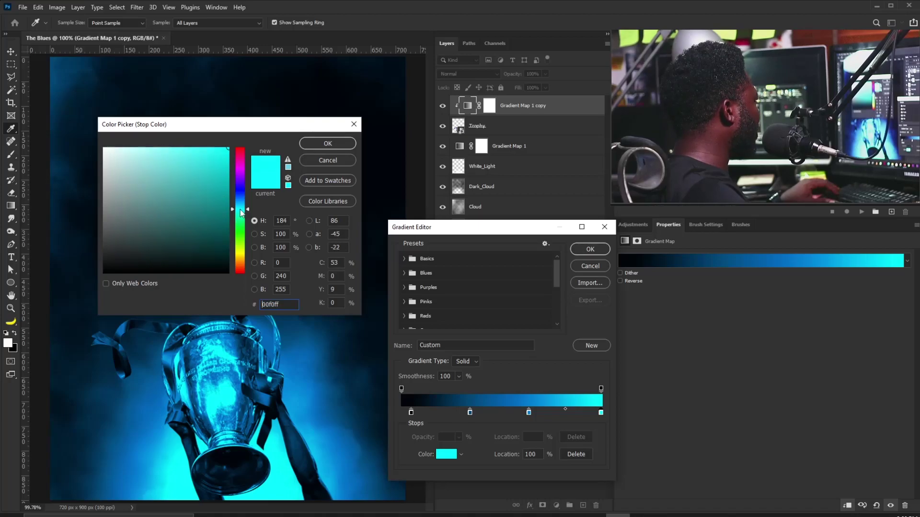
drag(241, 213, 241, 205)
click(146, 147)
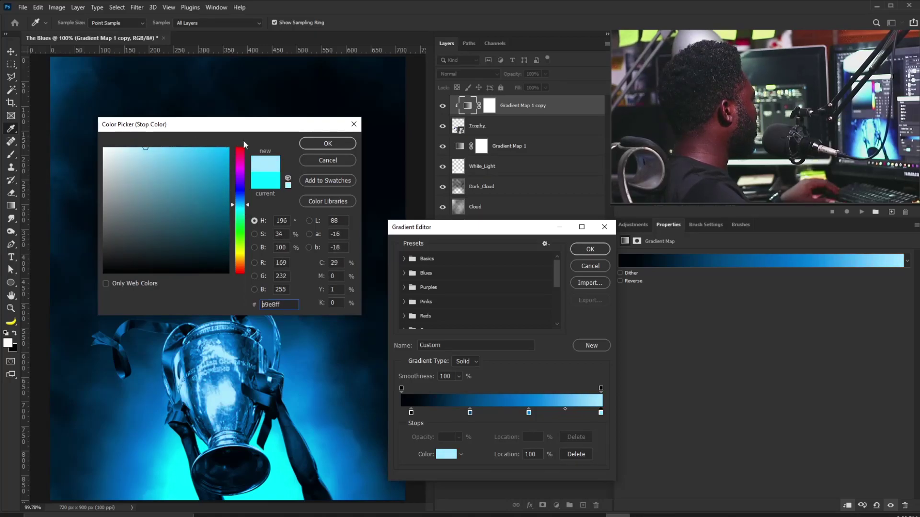
click(318, 143)
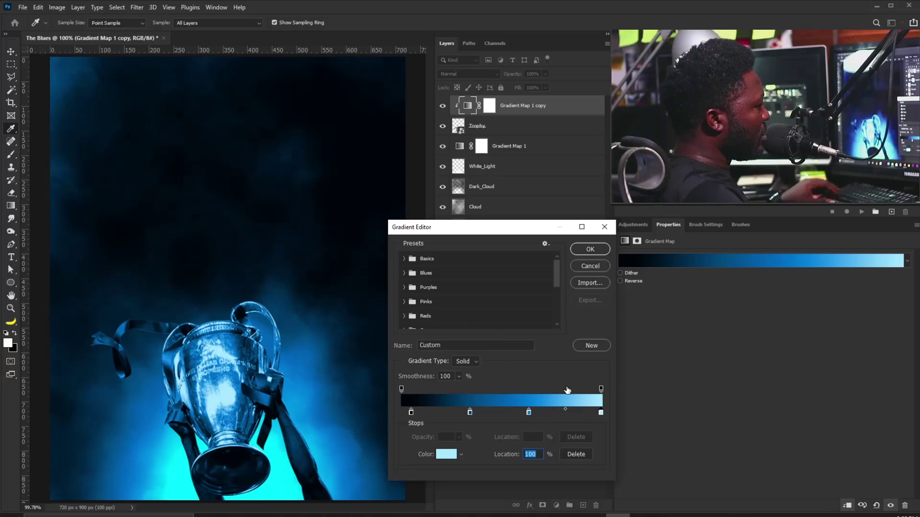
Shift the copy's bright blue and dark blue stops toward the light end, set the black stop to 9%, and apply the gradient.
drag(529, 413, 554, 413)
drag(469, 411, 497, 413)
click(555, 413)
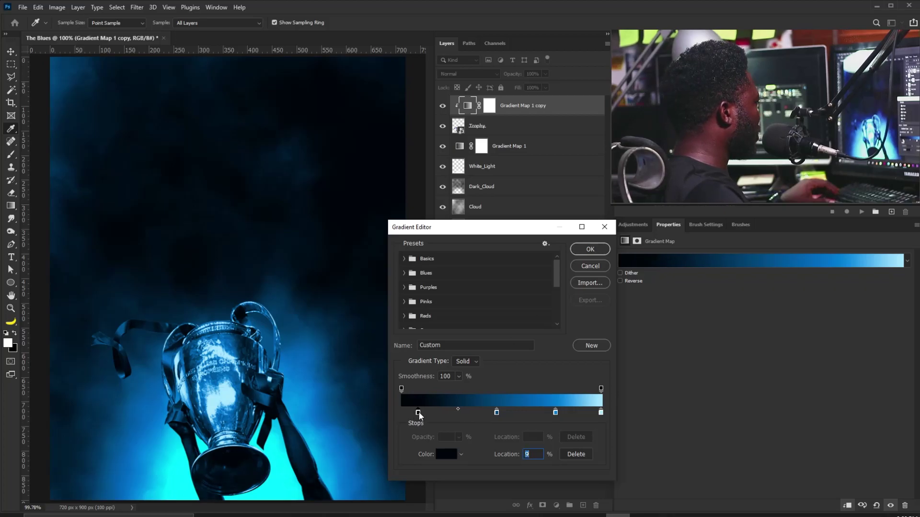
click(597, 251)
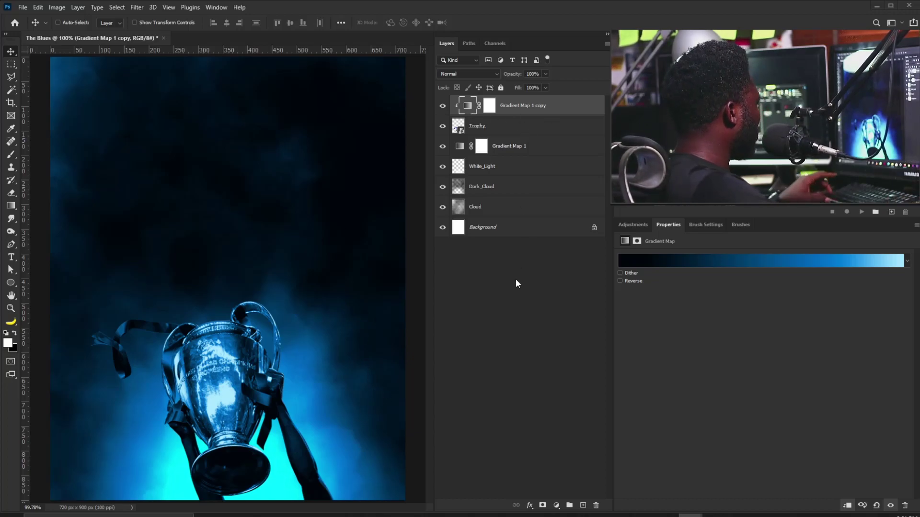
Create a layer named Dodge, clip it between Trophy and Gradient Map 1 copy, and set its blend mode to Soft Light.
alt+click(582, 505)
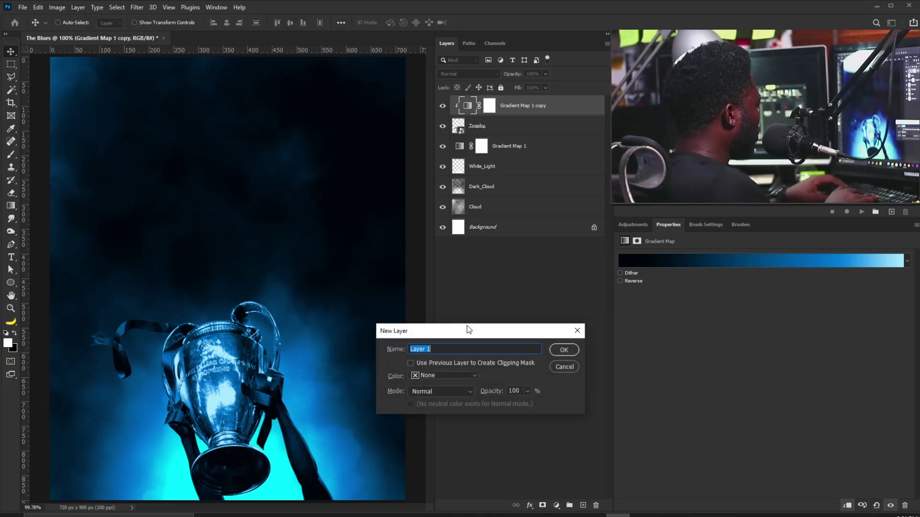
text(Dodge)
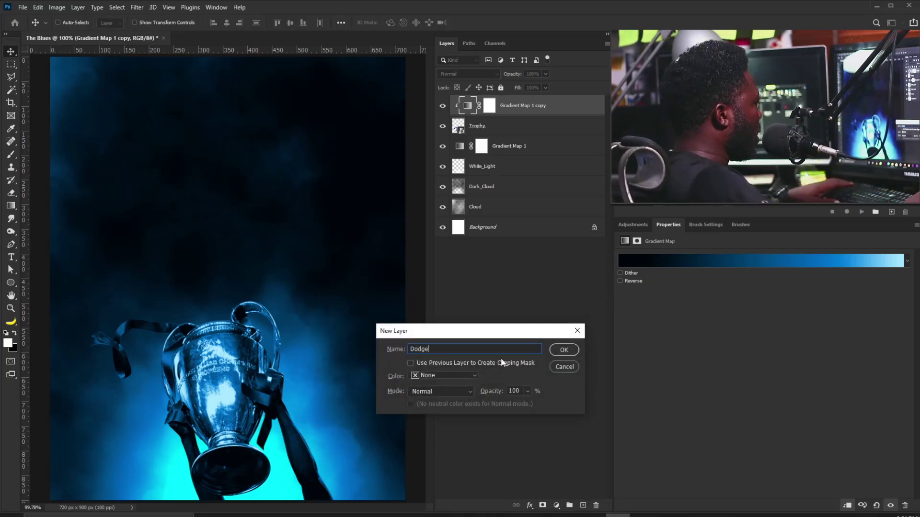
click(560, 349)
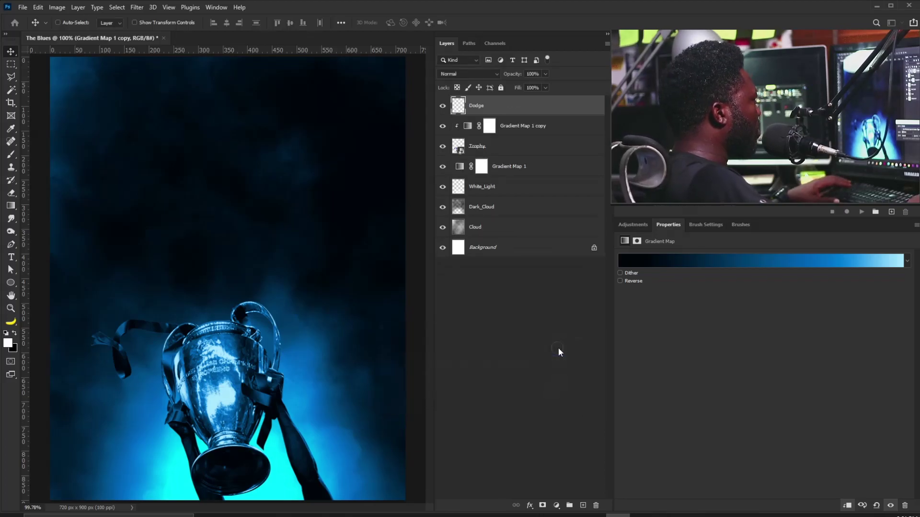
drag(513, 113, 509, 132)
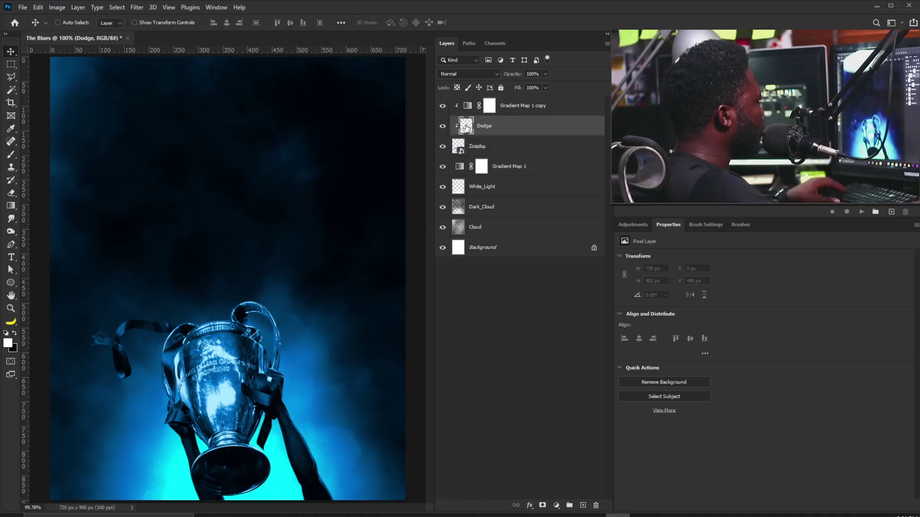
click(470, 76)
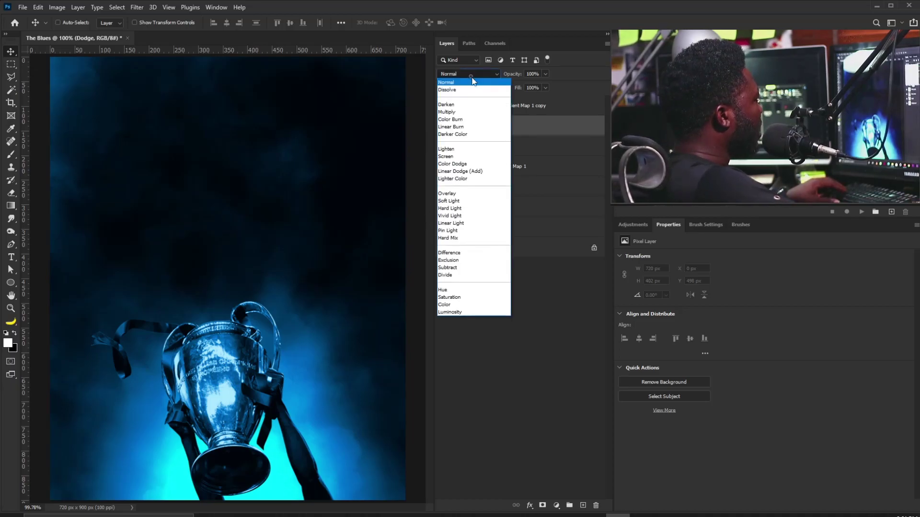
click(453, 204)
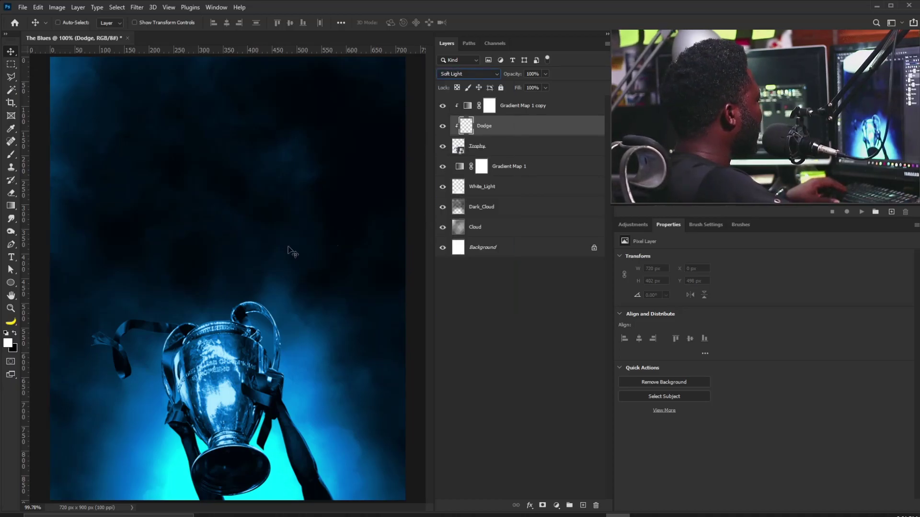
Set the foreground colour to light grey ebebeb and choose the 30 px soft round brush tip.
click(8, 343)
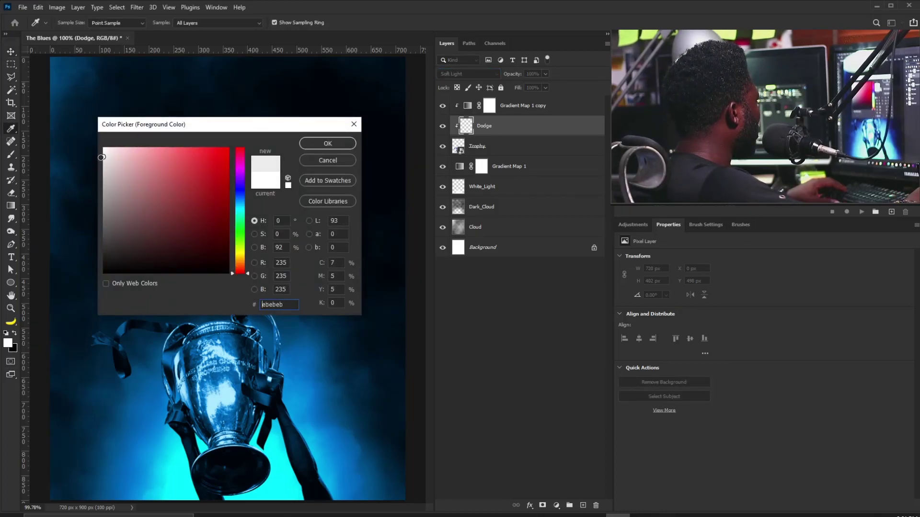
click(335, 144)
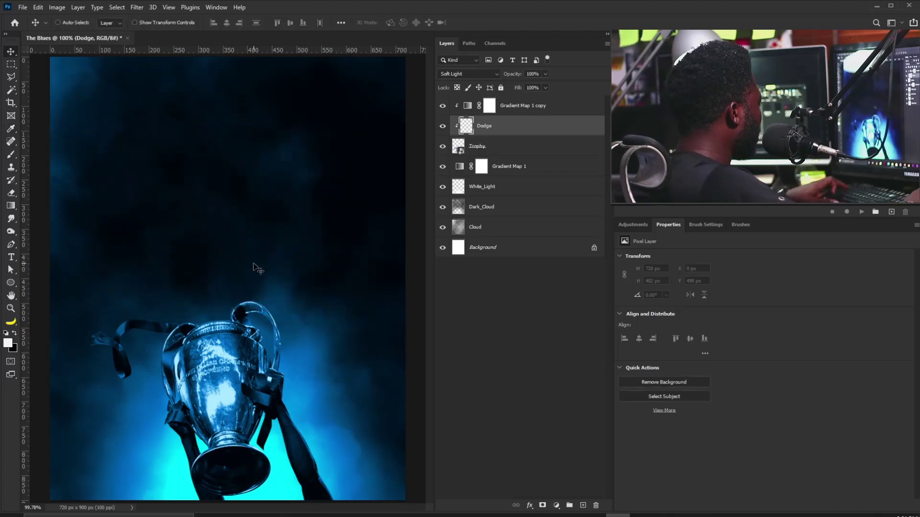
key(b)
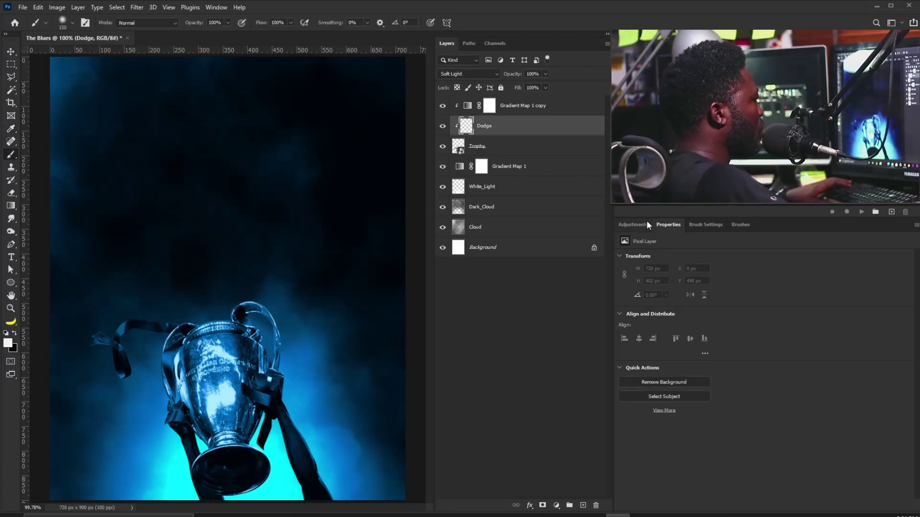
click(699, 227)
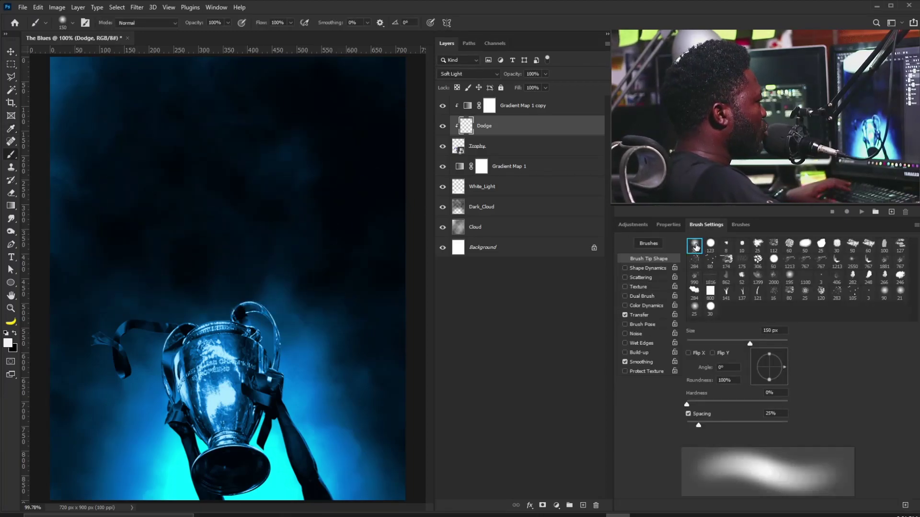
click(695, 246)
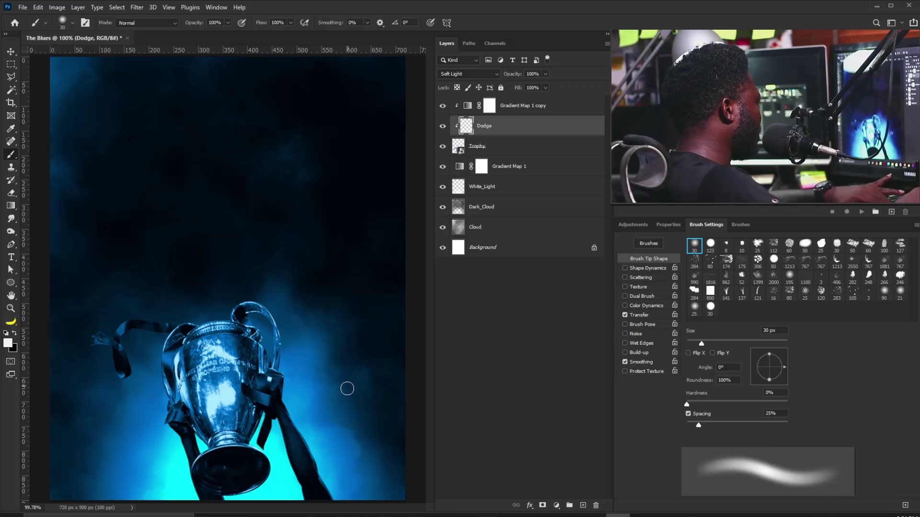
Paint soft highlights along the raised arm and hand beside the trophy on the Dodge layer, using 30 px and 15 px brush sizes.
key(bracketright)
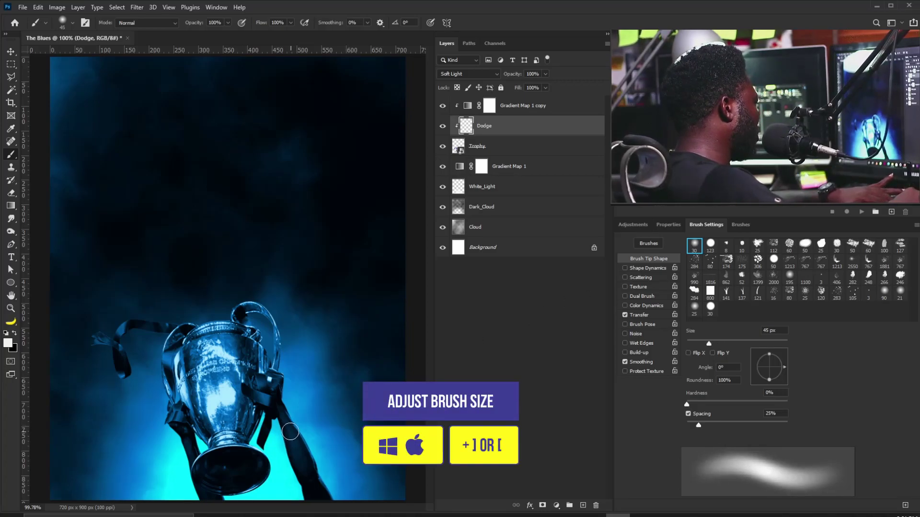
key(bracketleft)
key(bracketleft)
key(bracketleft)
drag(278, 410, 289, 350)
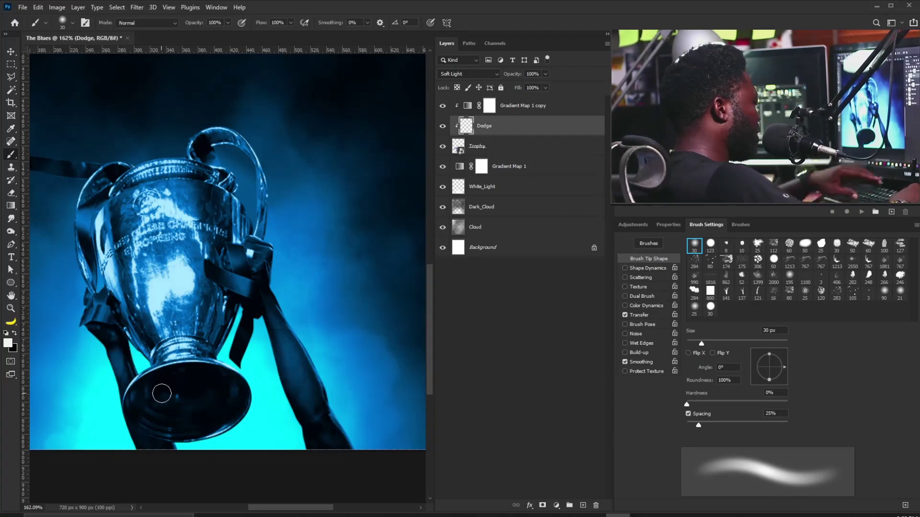
key(bracketleft)
key(bracketleft)
key(bracketleft)
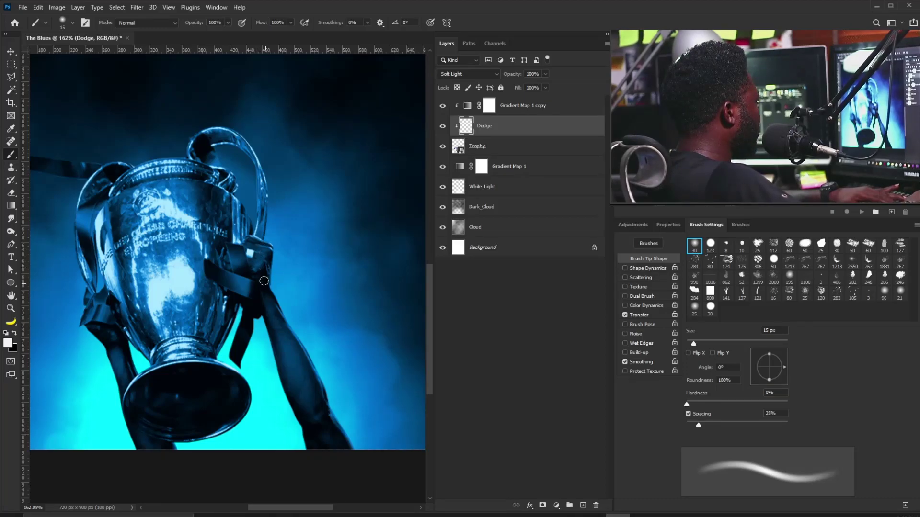
mouse_move(297, 187)
mouse_down()
mouse_move(259, 255)
mouse_move(258, 227)
mouse_up()
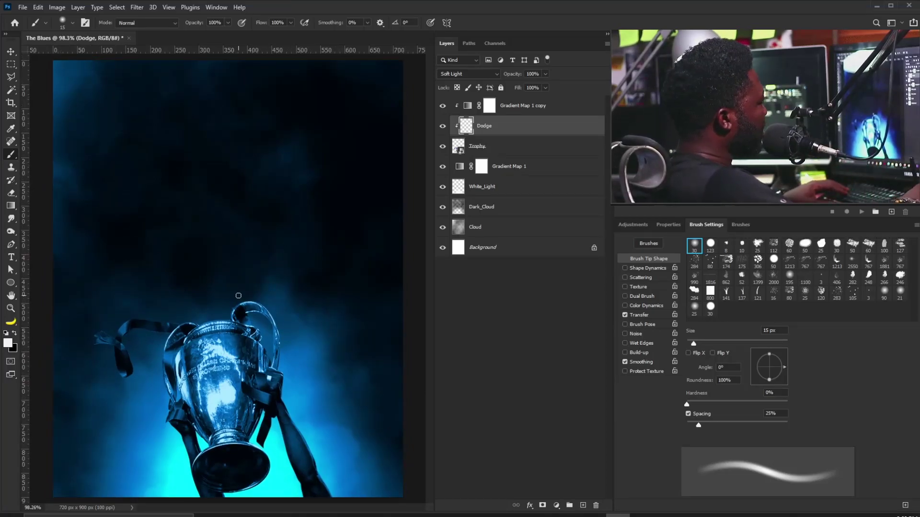
Create a layer named Glow Rim White Light above Gradient Map 1 copy and clip it to the trophy stack.
click(520, 102)
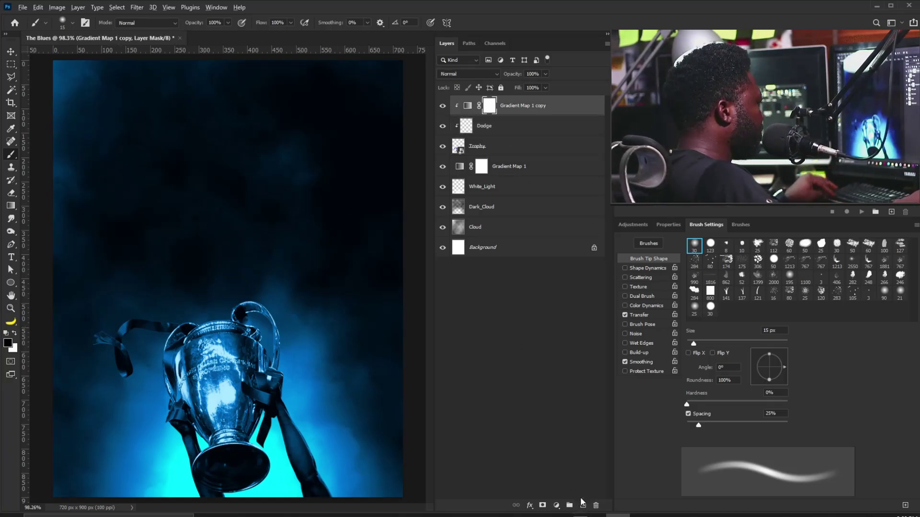
alt+click(582, 506)
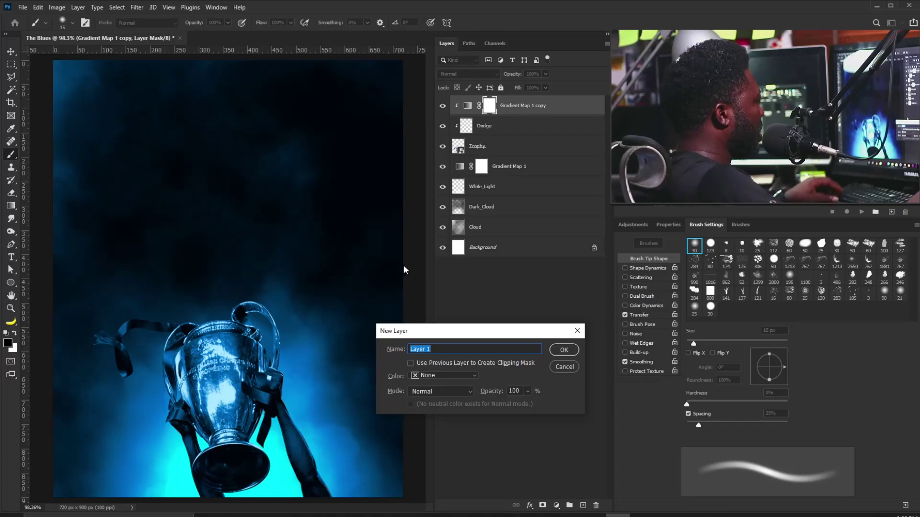
text(Gl)
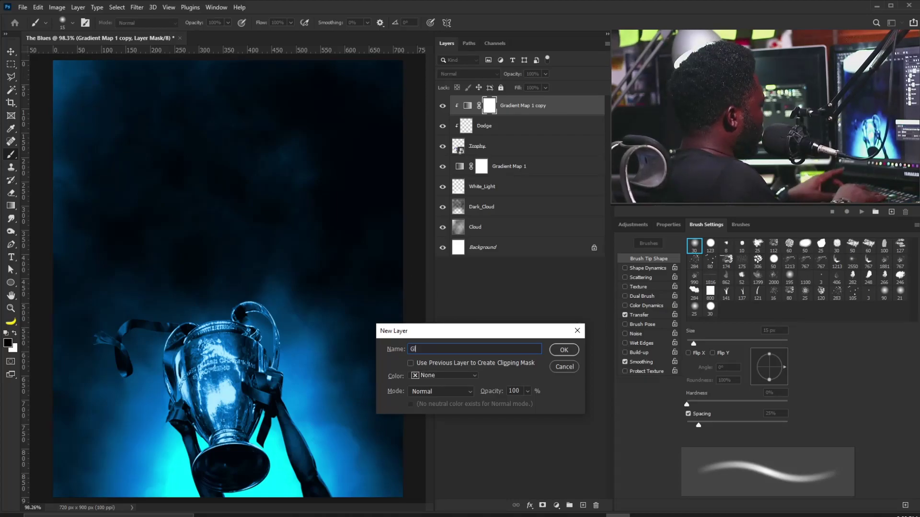
text(ow Rim)
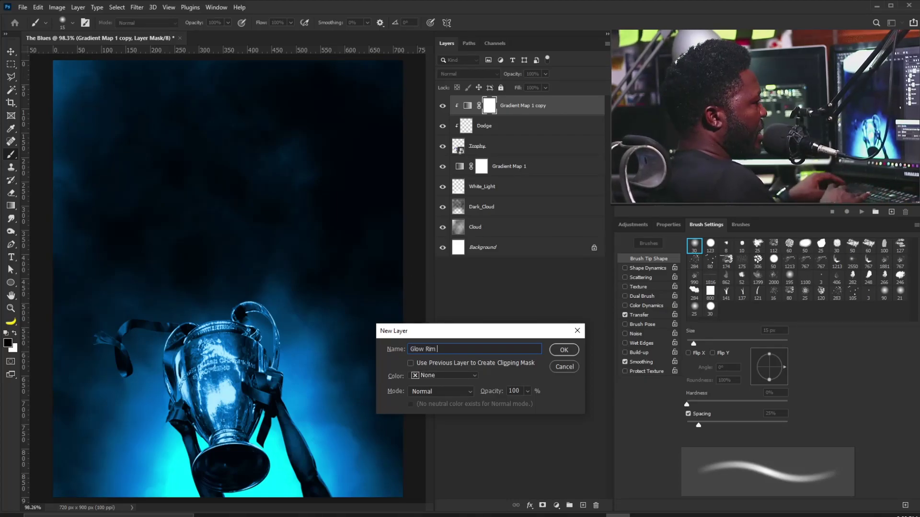
key(Return)
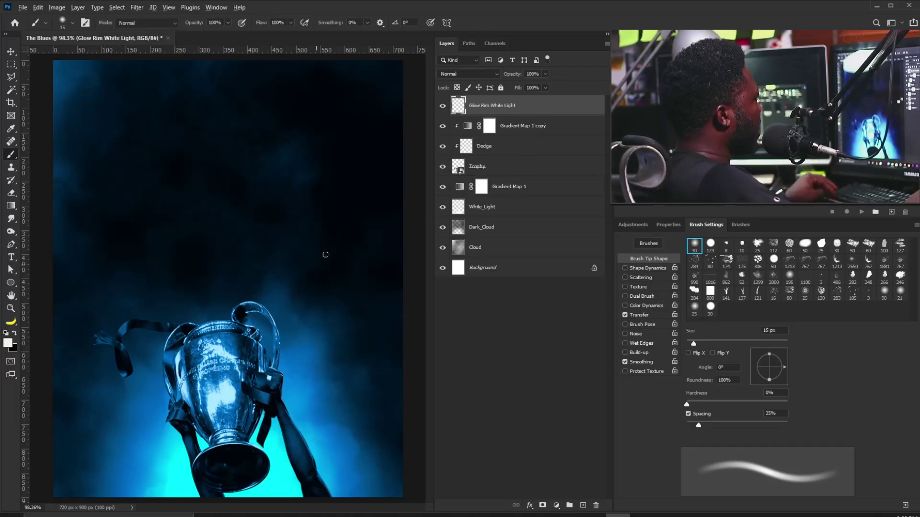
alt+click(535, 115)
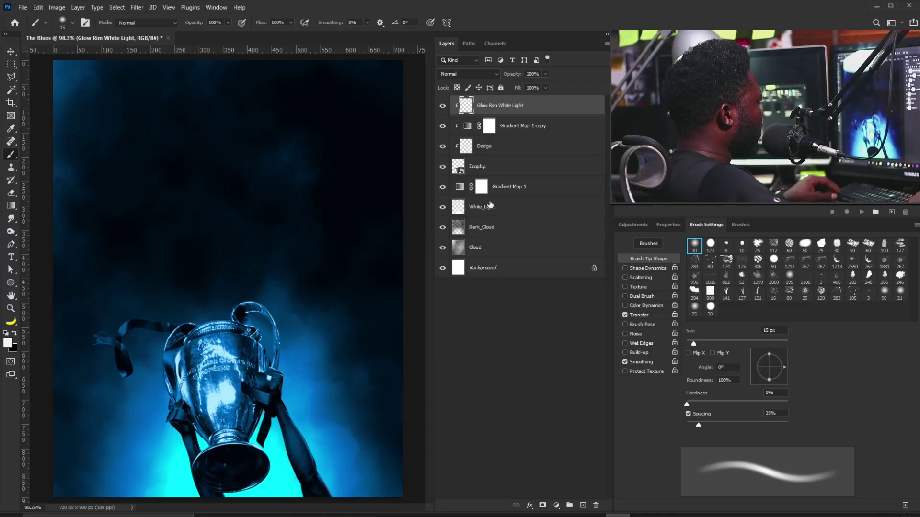
Group the layers from Gradient Map 1 down to Cloud and name the group BG.
click(510, 189)
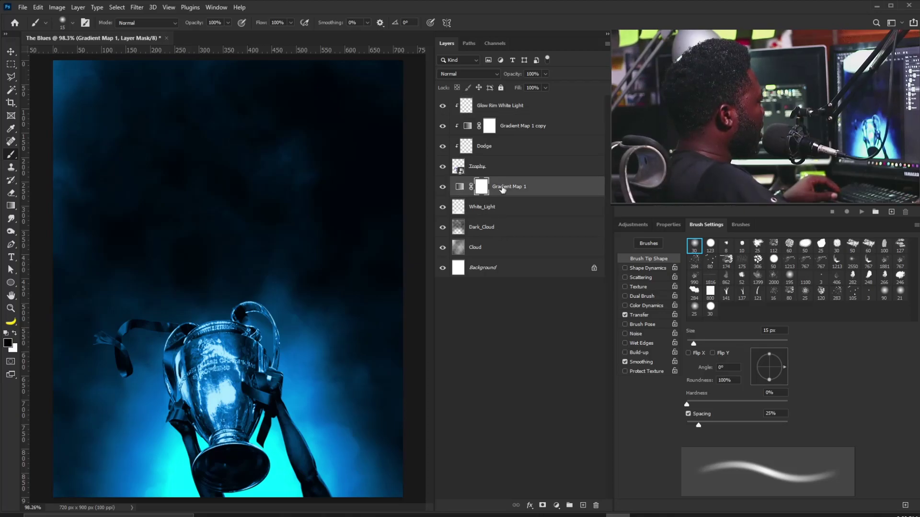
shift+click(494, 249)
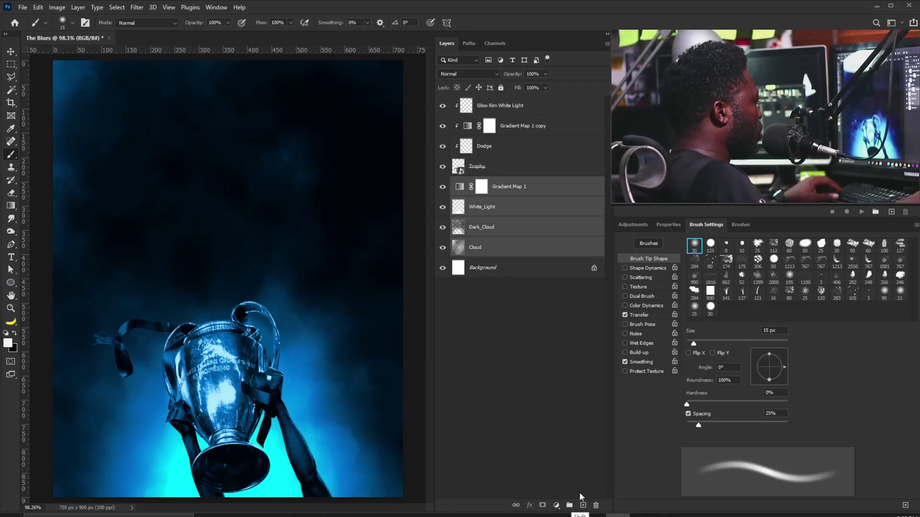
key(ctrl+g)
double_click(479, 184)
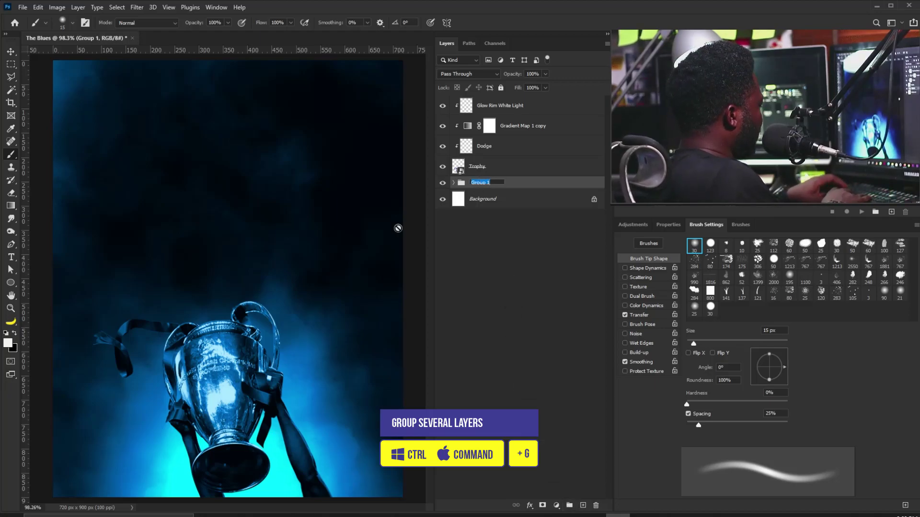
text(BG)
key(Return)
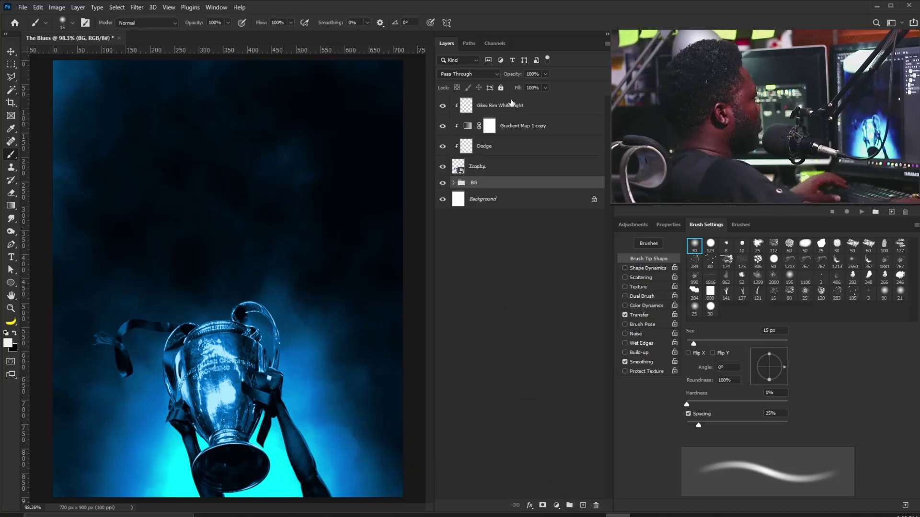
Make the Glow Rim White Light layer active for brush painting and set the foreground colour to white ffffff.
click(479, 108)
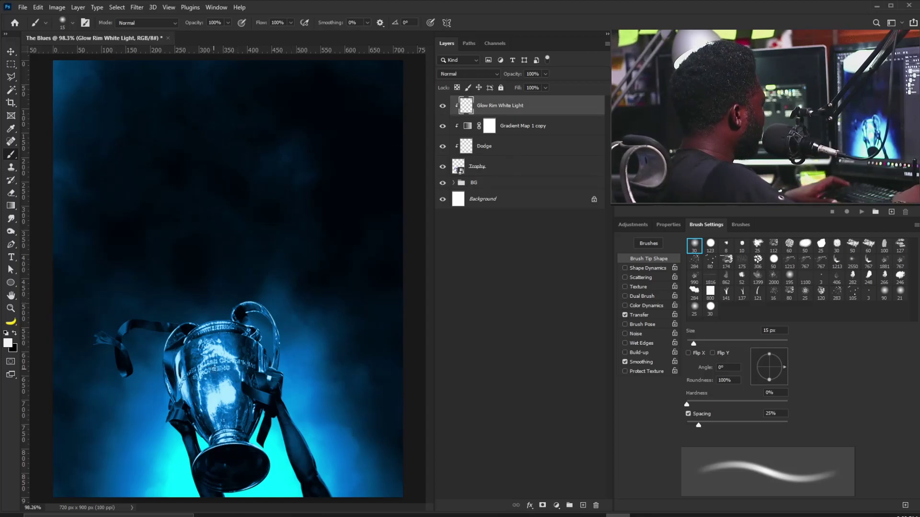
drag(247, 343, 291, 308)
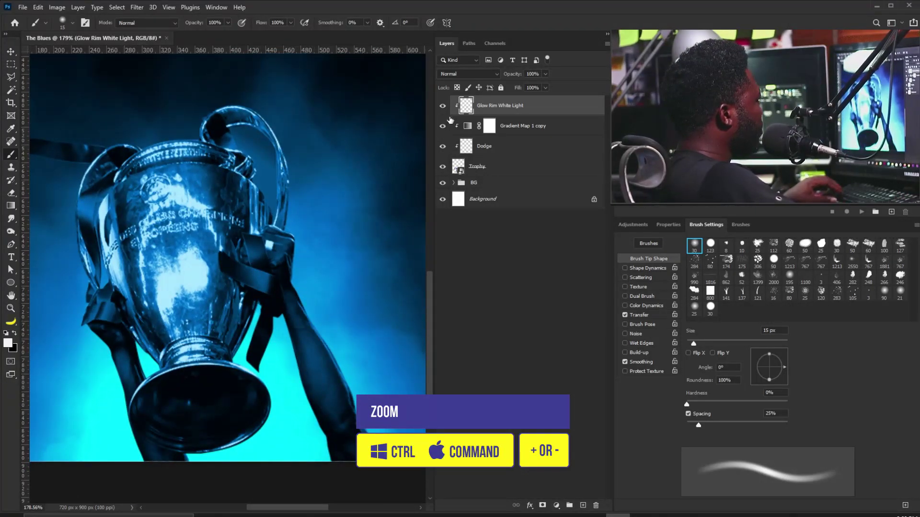
click(8, 343)
text(ffffff)
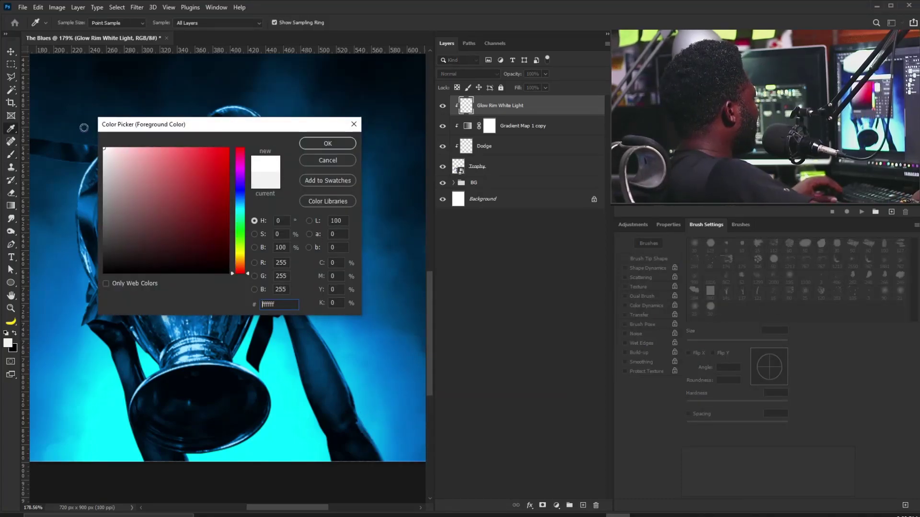
click(328, 143)
key(b)
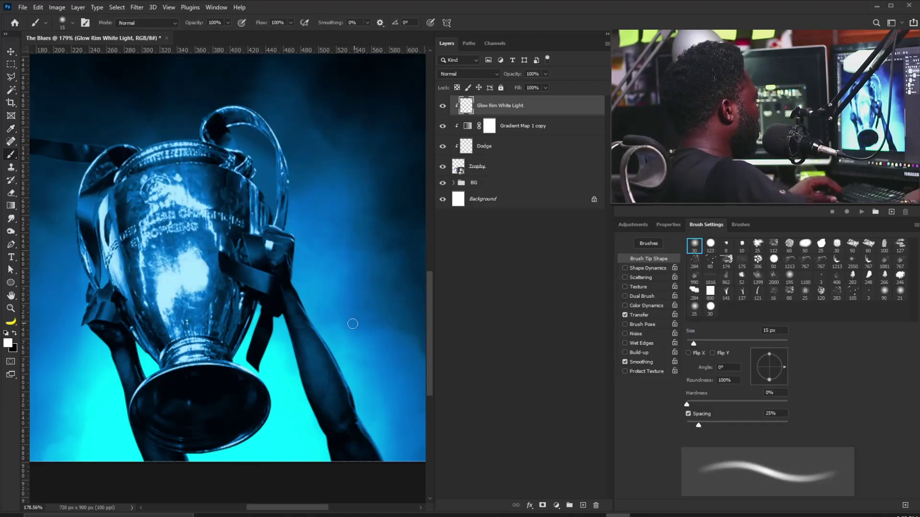
Paint a soft white rim glow down the outer edge of the right-hand forearm with a 20 px brush.
key(bracketright)
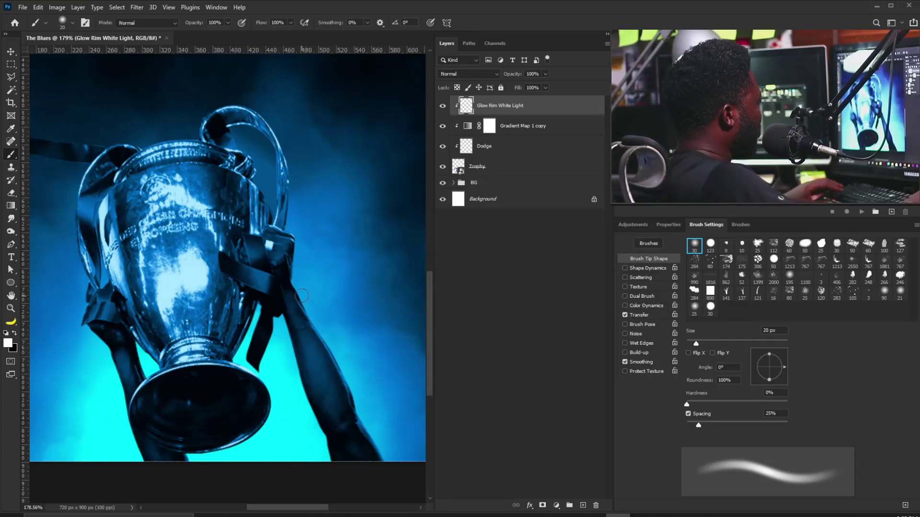
drag(306, 306, 338, 357)
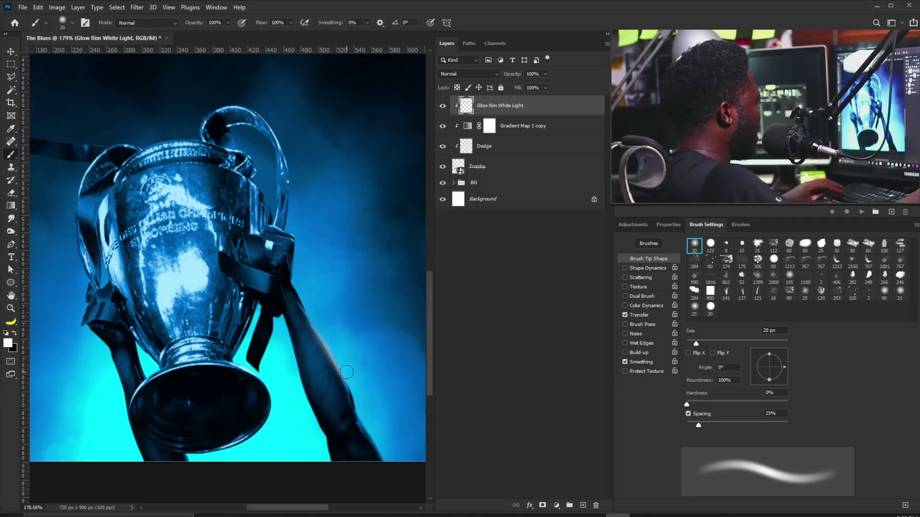
drag(362, 414, 383, 455)
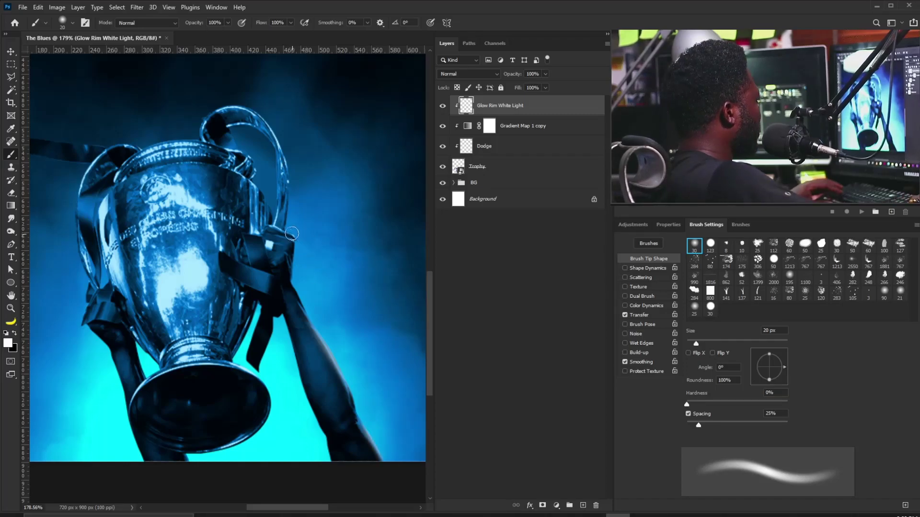
Reduce the brush to 9 px and paint a soft white glow along the curve of the trophy's right handle.
key(bracketleft)
key(bracketleft)
key(bracketleft)
key(bracketleft)
key(bracketleft)
key(bracketleft)
key(bracketleft)
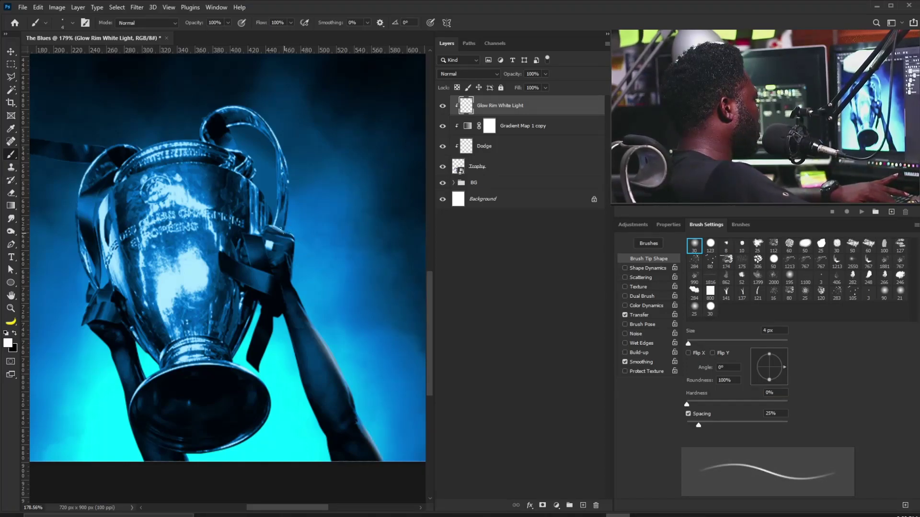
key(bracketright)
key(bracketright)
key(bracketright)
key(bracketright)
key(bracketright)
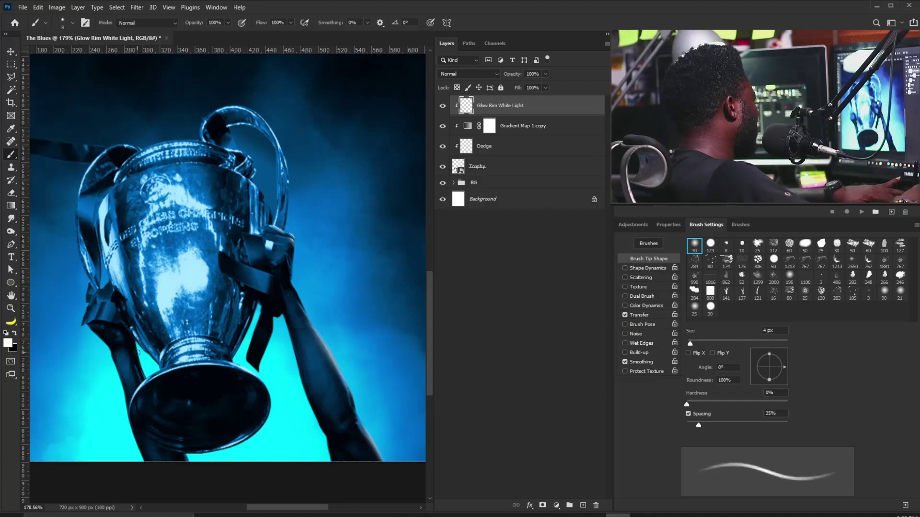
drag(229, 126, 270, 151)
key(ctrl+z)
scroll(234, 138, up, 5)
mouse_move(221, 111)
mouse_down()
mouse_move(278, 111)
mouse_move(310, 147)
mouse_up()
drag(192, 76, 356, 188)
scroll(355, 187, down, 2)
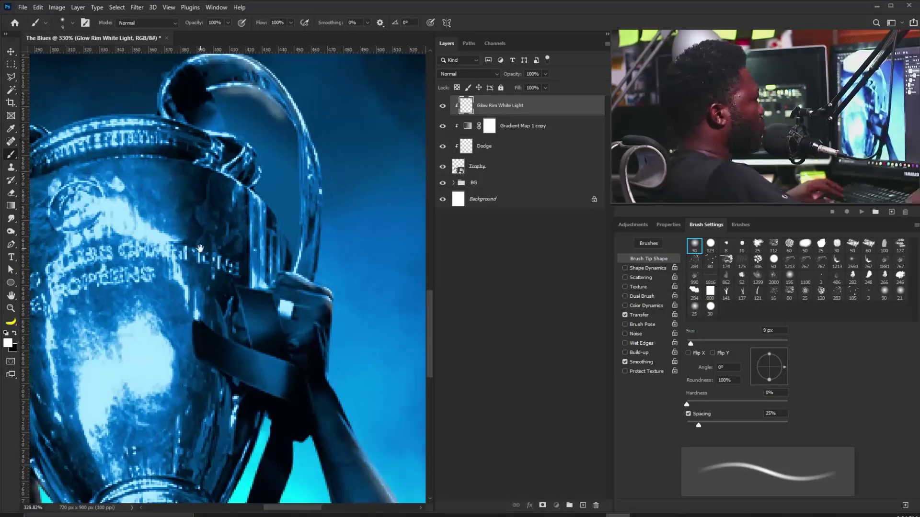
Paint soft white rim glow with the 9 px brush along the inner edge of the left forearm below the trophy.
drag(201, 312, 331, 158)
drag(174, 328, 216, 378)
scroll(169, 320, down, 4)
scroll(315, 303, up, 2)
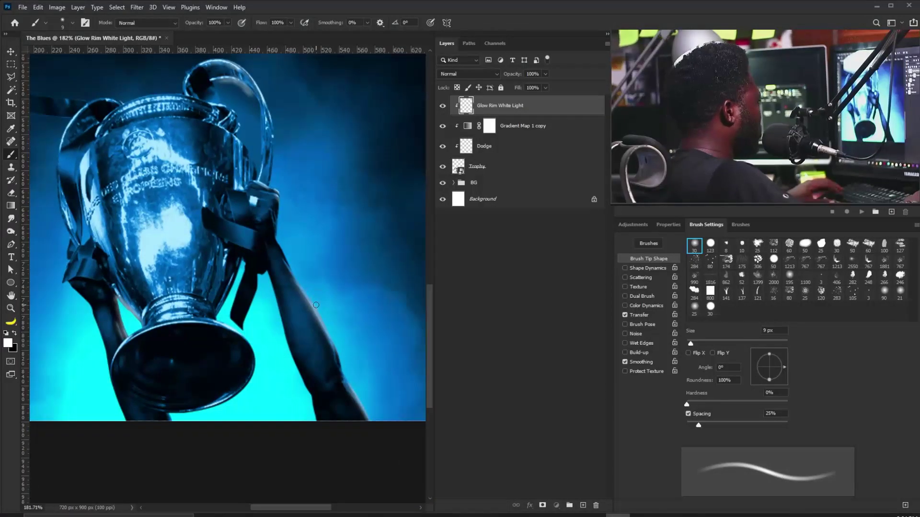
drag(106, 324, 138, 341)
drag(143, 287, 171, 313)
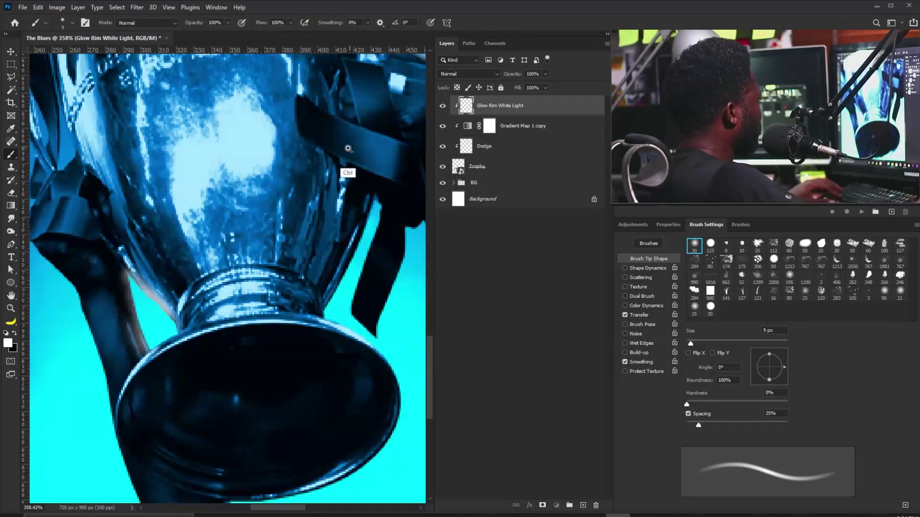
drag(356, 141, 333, 149)
drag(149, 132, 236, 270)
mouse_move(166, 199)
mouse_down()
mouse_move(213, 281)
mouse_move(166, 291)
mouse_move(204, 315)
mouse_up()
Touch up the rim glow around the trophy's handles and left ribbon, alternating between a smaller Eraser and the white brush.
key(e)
key(bracketleft)
key(bracketleft)
key(bracketleft)
key(bracketleft)
key(bracketleft)
key(bracketleft)
key(bracketleft)
key(bracketleft)
key(bracketleft)
key(bracketleft)
key(bracketleft)
key(b)
drag(123, 255, 154, 252)
drag(220, 232, 197, 235)
mouse_move(310, 245)
mouse_down()
mouse_move(230, 275)
mouse_move(247, 276)
mouse_up()
drag(67, 247, 150, 301)
mouse_move(230, 306)
mouse_down()
mouse_move(230, 203)
mouse_move(285, 181)
mouse_up()
Clean up the stray white glow spilling inside the opening of the trophy's right handle.
key(w)
mouse_move(306, 135)
mouse_down()
mouse_move(282, 192)
mouse_move(239, 190)
mouse_move(276, 201)
mouse_up()
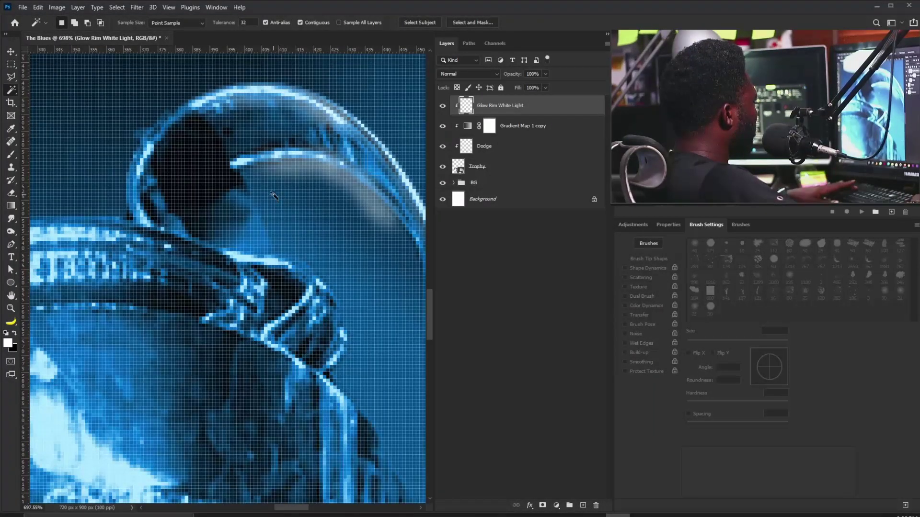
key(e)
mouse_move(330, 187)
mouse_down()
mouse_move(281, 176)
mouse_move(330, 180)
mouse_move(372, 214)
mouse_move(324, 174)
mouse_up()
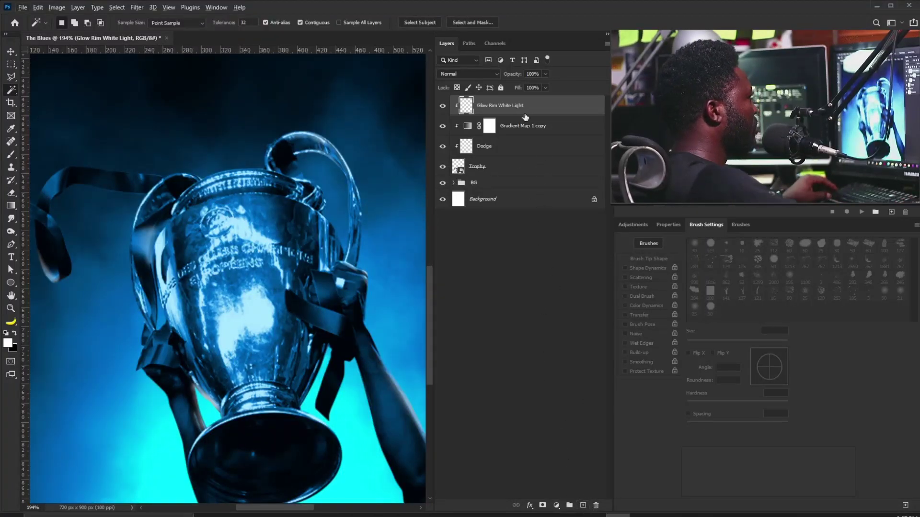
Create a layer named Rim White Light above Glow Rim White Light, reusing its copied name, and clip it to the trophy stack.
double_click(510, 105)
key(ctrl+c)
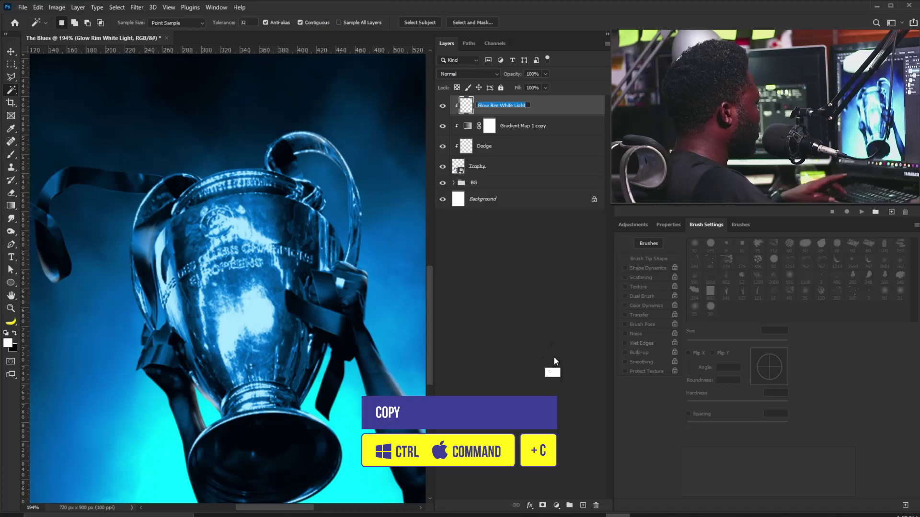
alt+click(582, 505)
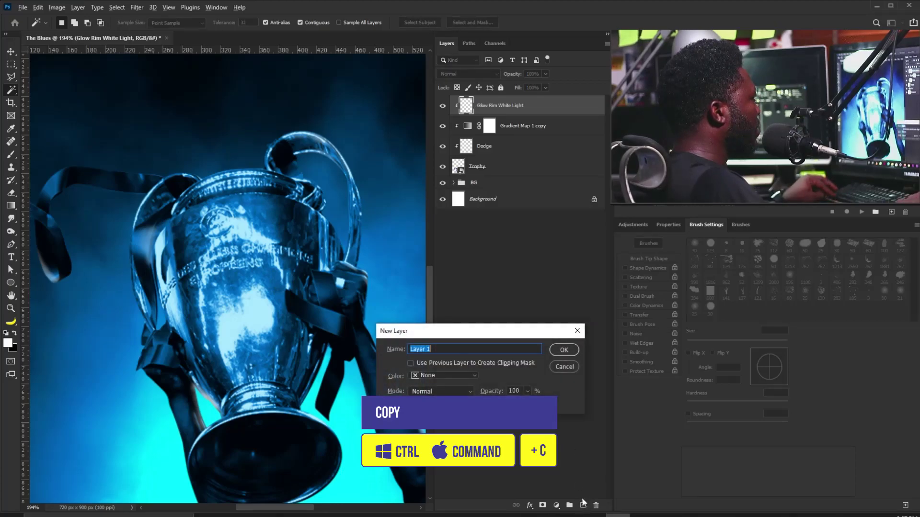
key(ctrl+v)
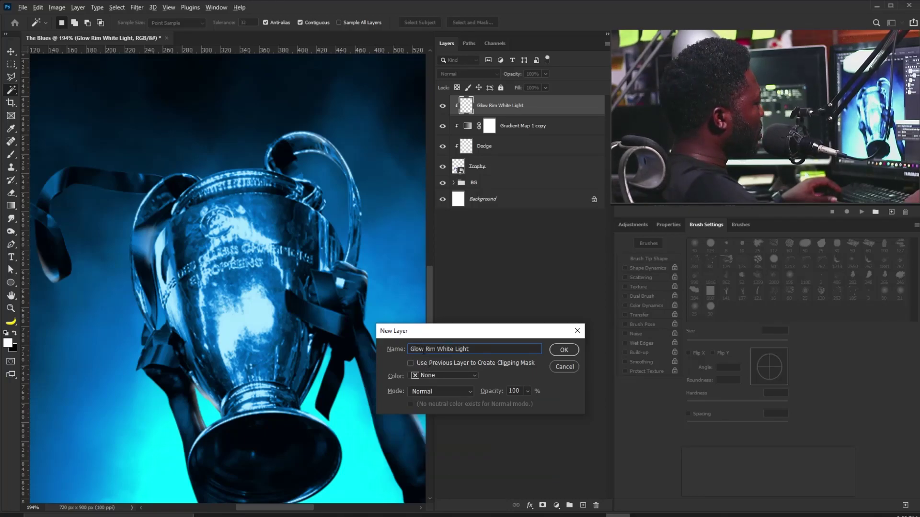
key(BackSpace)
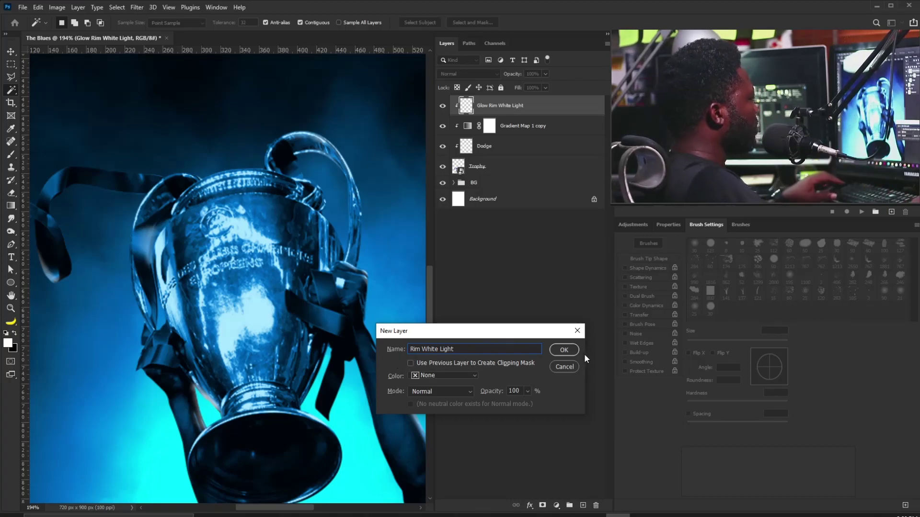
click(564, 351)
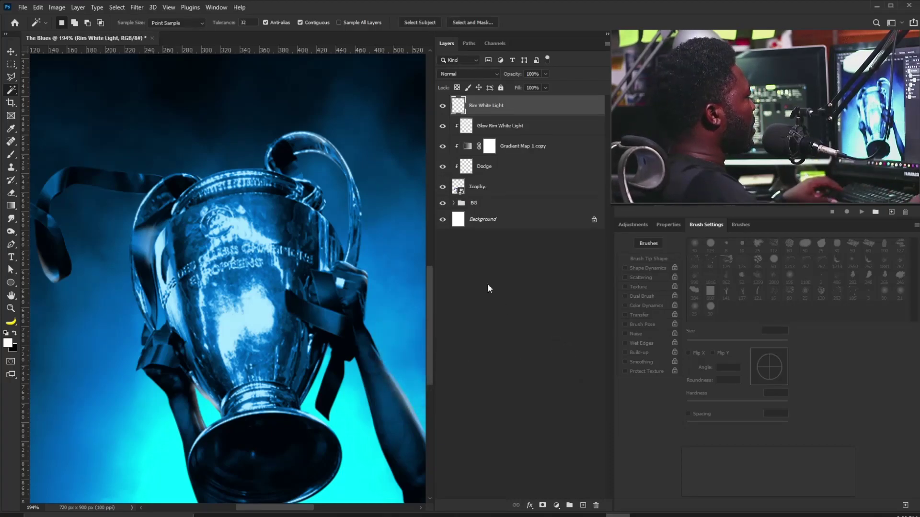
alt+click(505, 114)
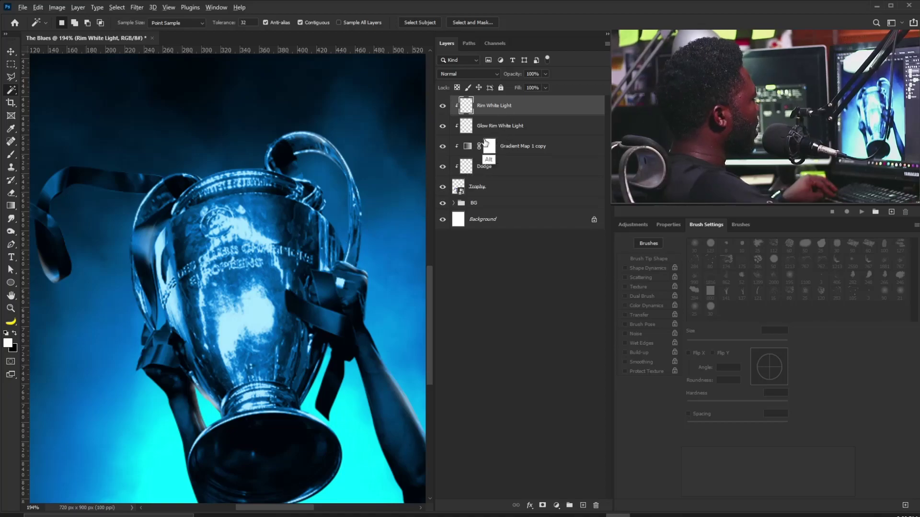
key(v)
key(Escape)
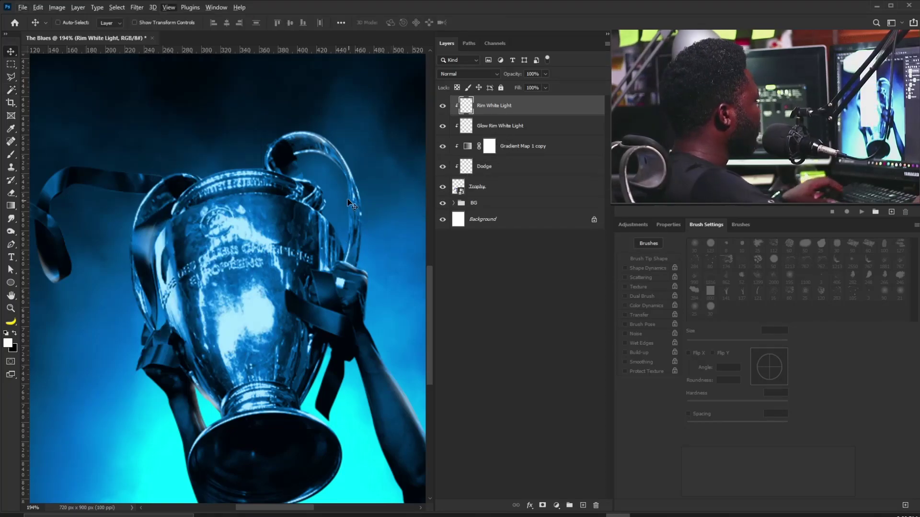
Configure the brush's Shape Dynamics with size controlled by Pen Pressure and 0% angle jitter, and turn off Transfer.
key(b)
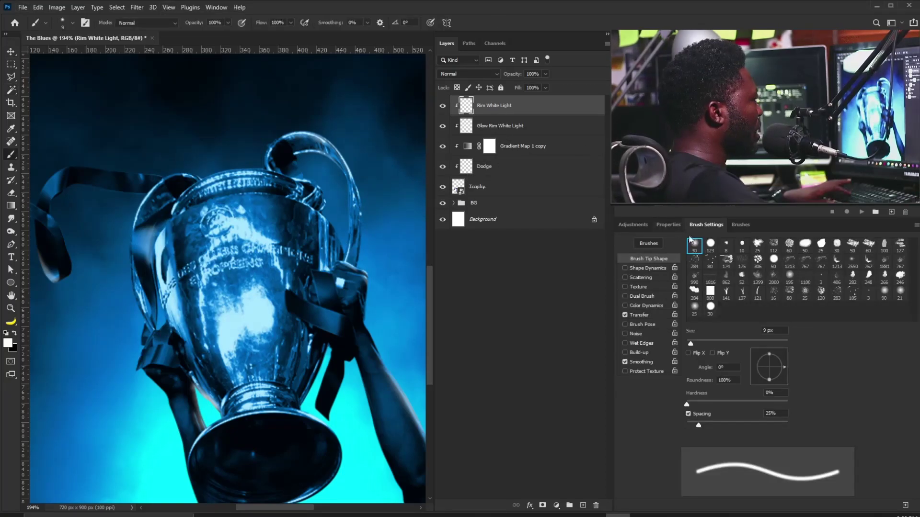
click(639, 268)
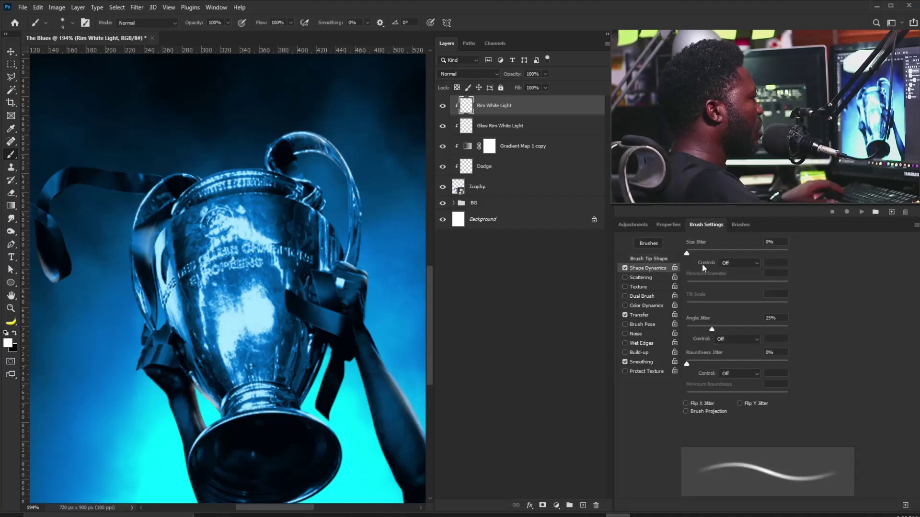
click(712, 328)
drag(711, 328, 659, 323)
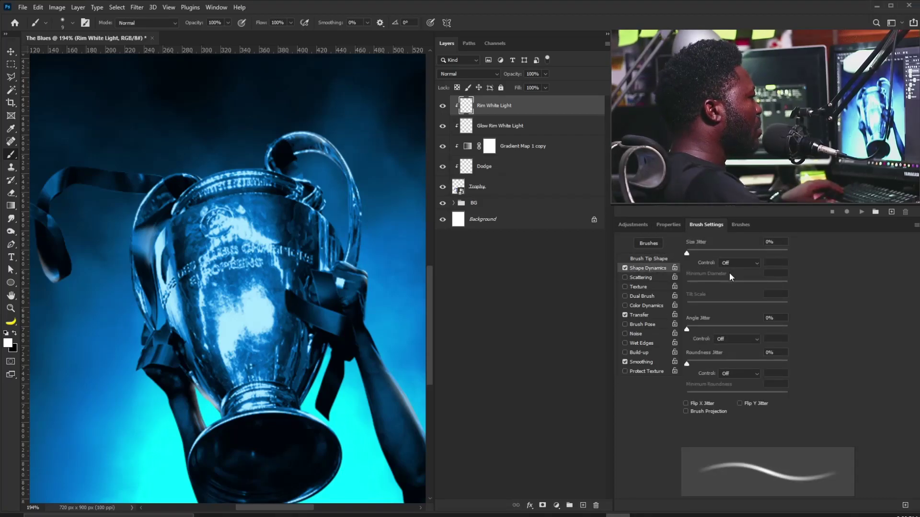
click(739, 263)
click(733, 292)
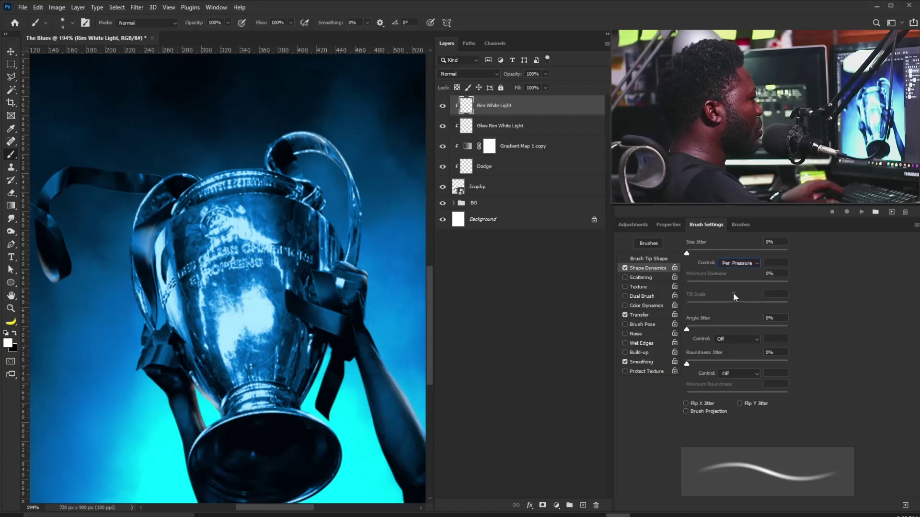
click(625, 315)
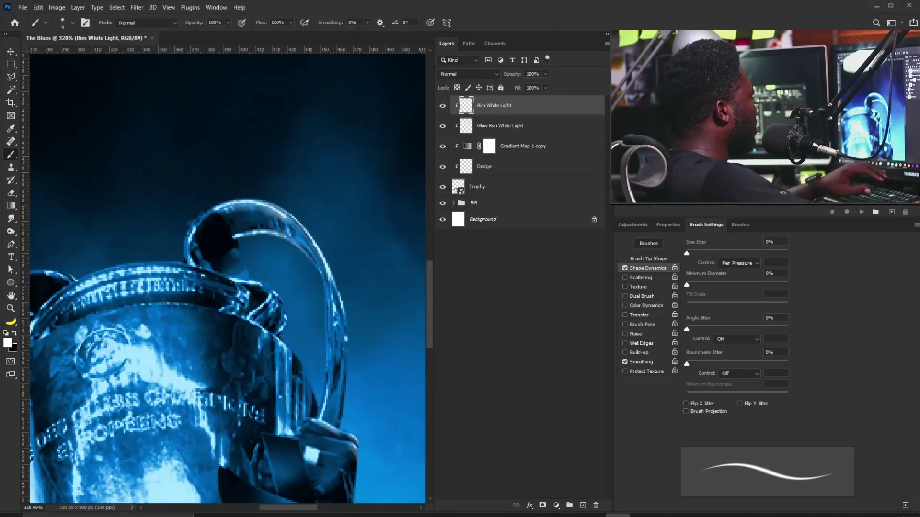
Set the brush smoothing to 45%.
click(331, 23)
text(45)
key(Return)
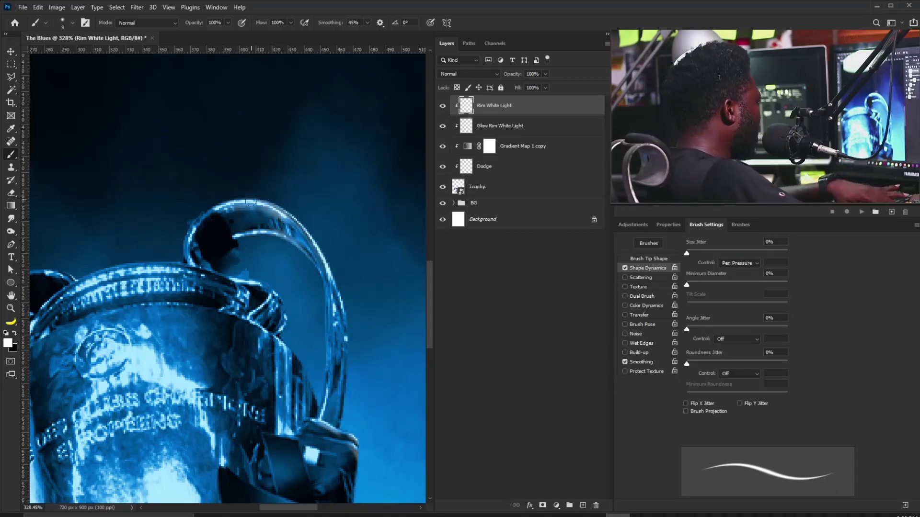
Paint crisp white rim light along the outer and inner edges of the trophy's right handle with a slightly smaller brush.
key(bracketleft)
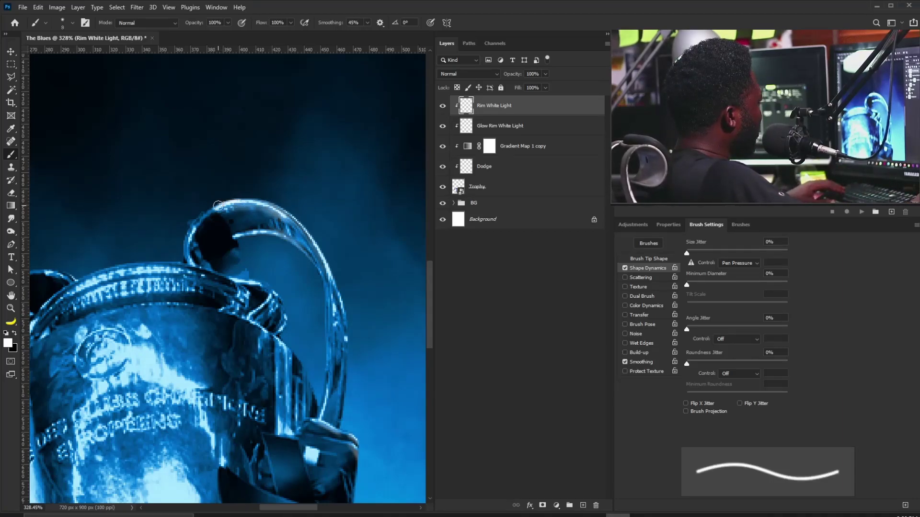
drag(218, 205, 308, 230)
drag(357, 296, 329, 230)
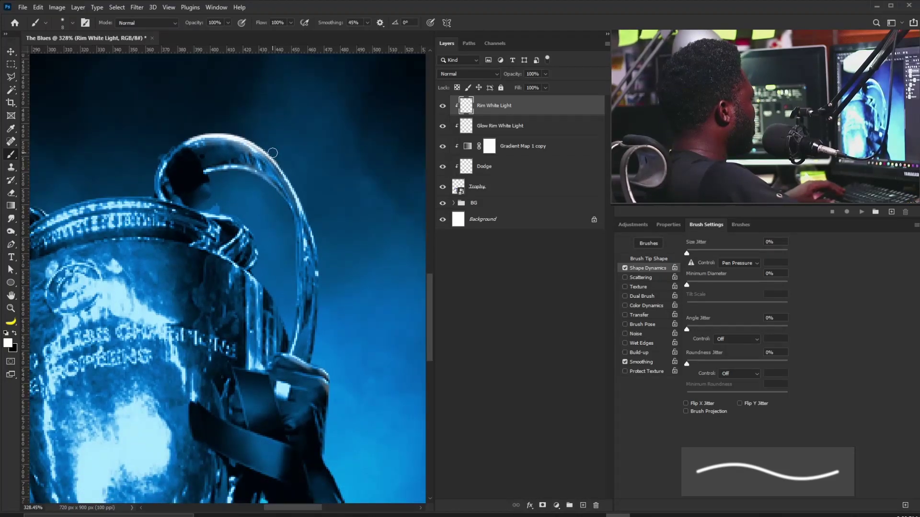
drag(272, 153, 310, 228)
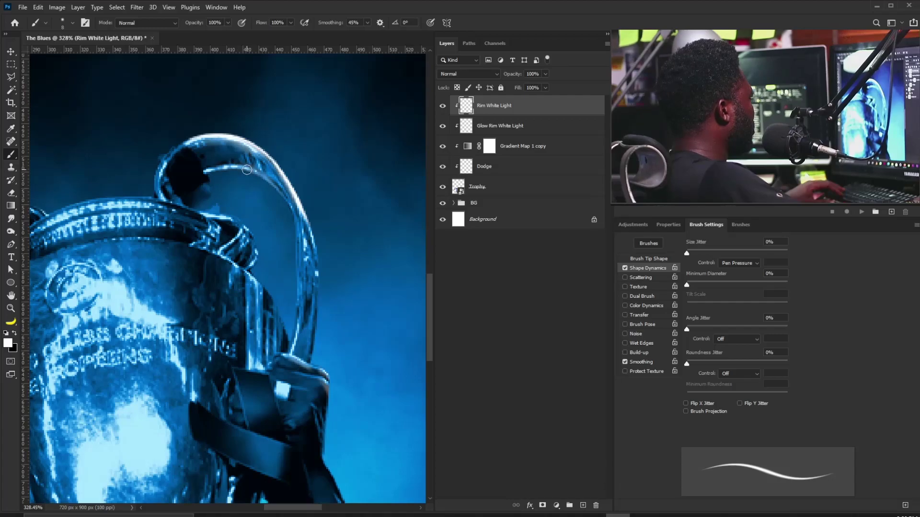
drag(330, 297, 283, 195)
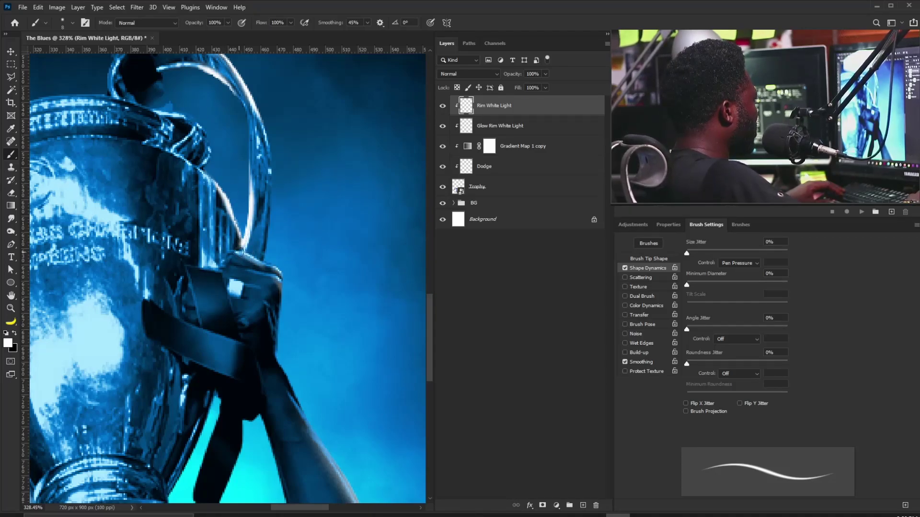
Reduce the brush to 4 px and paint thin white rim light along the knuckles and outer edge of the right hand.
drag(276, 277, 274, 336)
key(bracketleft)
key(bracketleft)
key(bracketleft)
key(bracketleft)
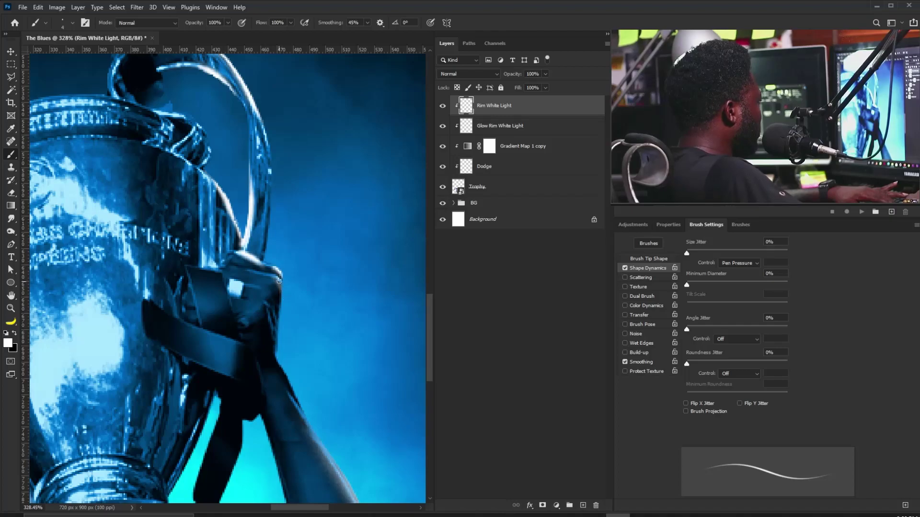
drag(326, 277, 264, 244)
drag(271, 287, 292, 297)
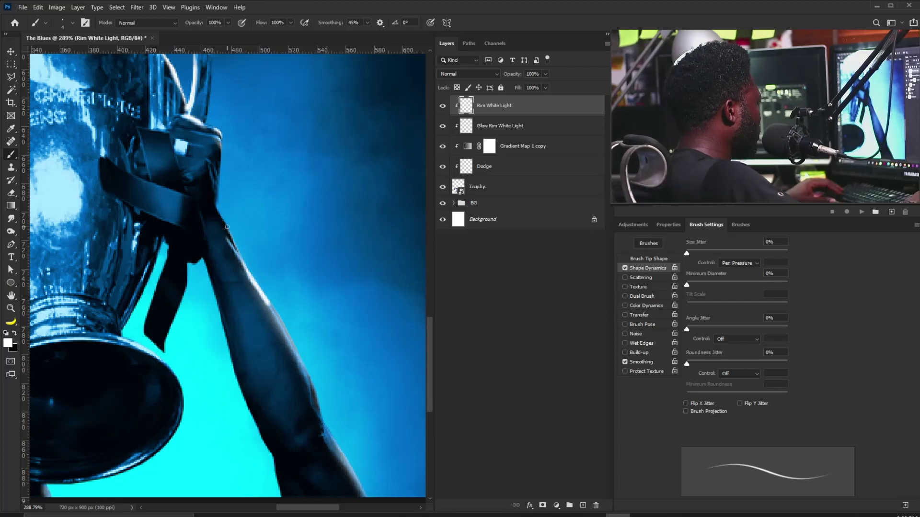
Paint thin white rim light down the outer edge of the right forearm to the elbow.
drag(298, 374, 246, 268)
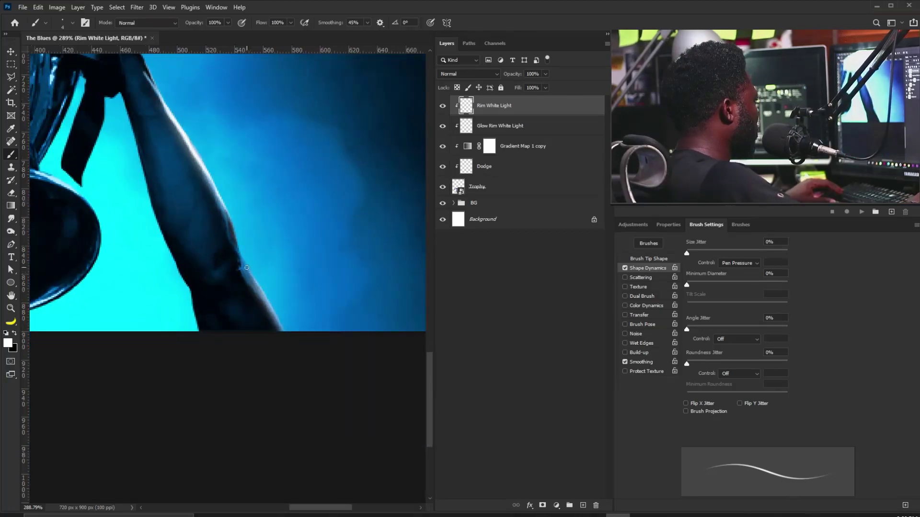
drag(298, 171, 198, 234)
drag(239, 168, 304, 333)
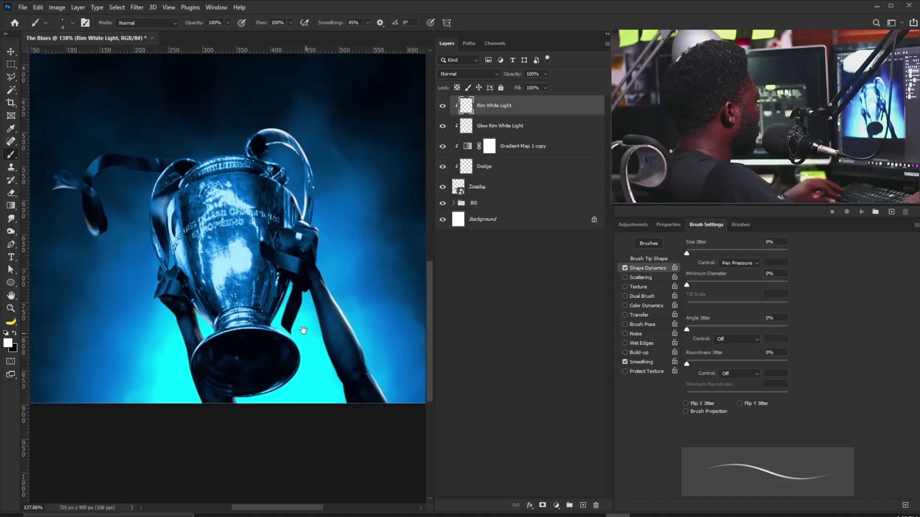
Paint thin white rim light along the inner edge of the left forearm and the adjoining rim of the trophy's base.
drag(253, 314, 331, 330)
mouse_move(168, 380)
mouse_down()
mouse_move(208, 405)
mouse_move(194, 348)
mouse_move(219, 351)
mouse_move(182, 308)
mouse_up()
drag(212, 442, 190, 393)
drag(220, 265, 173, 283)
drag(198, 335, 237, 338)
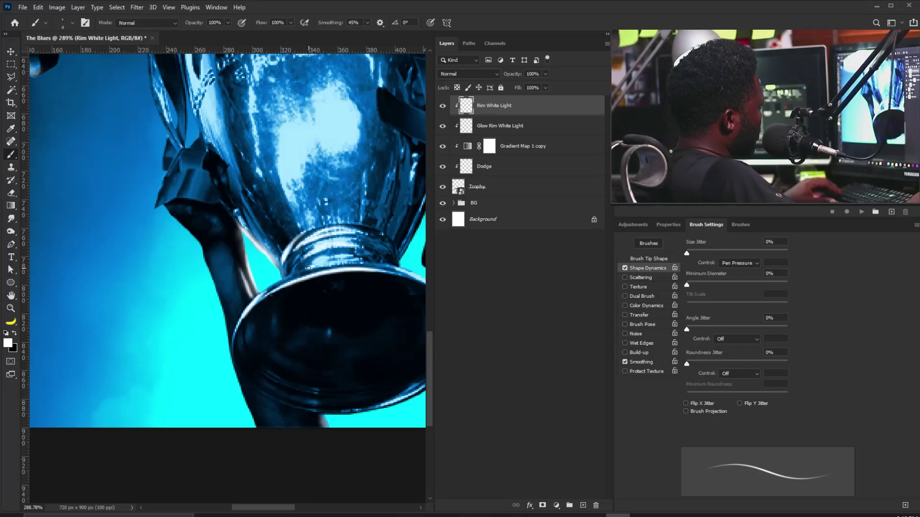
drag(296, 243, 267, 259)
Paint white rim light along the lower edges of the loose ends of the left ribbon.
drag(88, 101, 245, 306)
drag(179, 211, 285, 398)
drag(191, 314, 247, 306)
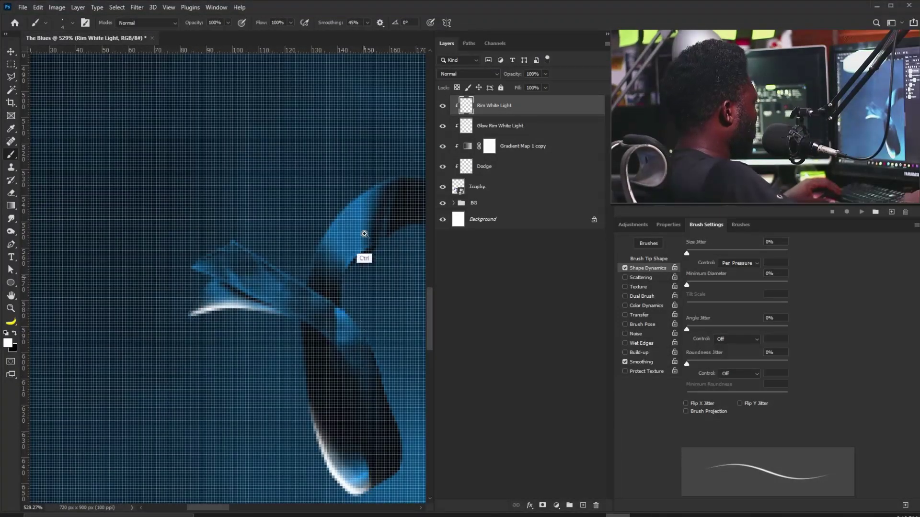
drag(363, 268, 291, 229)
Paint thin white rim light around the left handle, its wrapped ribbon and the adjacent left edge of the trophy body.
key(ctrl+0)
mouse_move(82, 348)
mouse_down()
mouse_move(246, 276)
mouse_move(250, 251)
mouse_up()
mouse_move(331, 159)
mouse_down()
mouse_move(245, 253)
mouse_move(202, 266)
mouse_up()
drag(326, 215, 209, 257)
drag(317, 242, 269, 291)
drag(290, 333, 264, 298)
drag(271, 354, 318, 345)
mouse_move(300, 299)
mouse_down()
mouse_move(173, 252)
mouse_move(285, 333)
mouse_up()
drag(355, 193, 303, 210)
drag(232, 250, 275, 315)
mouse_move(266, 257)
mouse_down()
mouse_move(281, 313)
mouse_move(351, 374)
mouse_up()
mouse_move(221, 261)
mouse_down()
mouse_move(287, 312)
mouse_move(275, 331)
mouse_move(313, 364)
mouse_move(287, 270)
mouse_up()
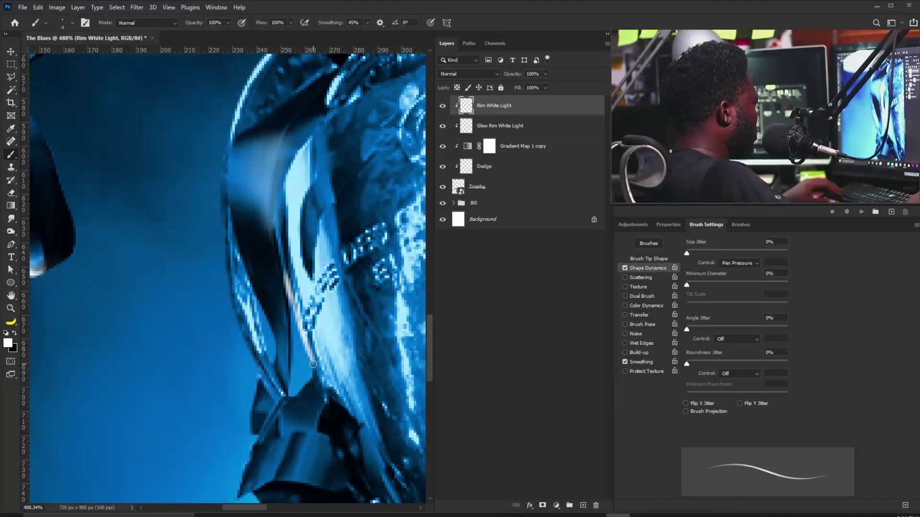
drag(291, 209, 275, 352)
mouse_move(267, 392)
mouse_down()
mouse_move(269, 319)
mouse_move(317, 262)
mouse_up()
mouse_move(309, 270)
mouse_down()
mouse_move(264, 271)
mouse_move(263, 250)
mouse_up()
drag(293, 225, 265, 250)
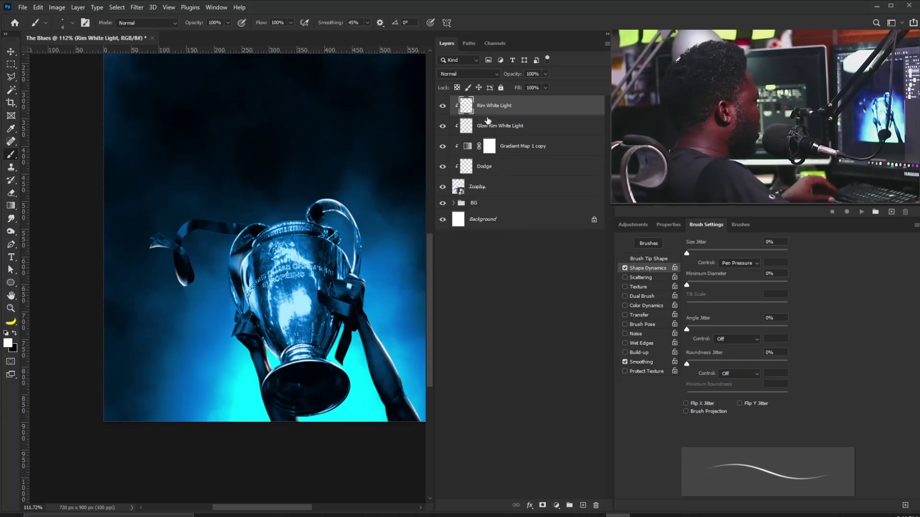
Create a layer named Glow Rim blue Light above Rim White Light and clip it to the trophy stack.
alt+click(582, 505)
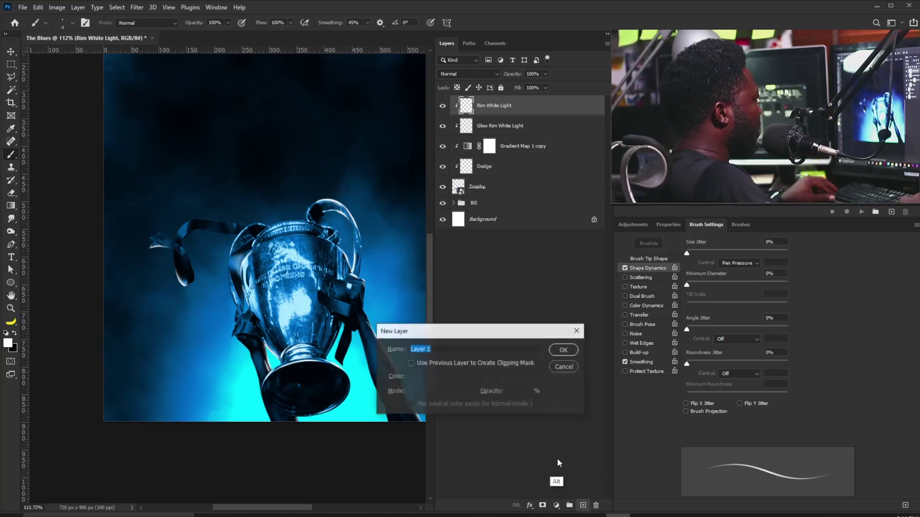
text(Glow Rim White Light)
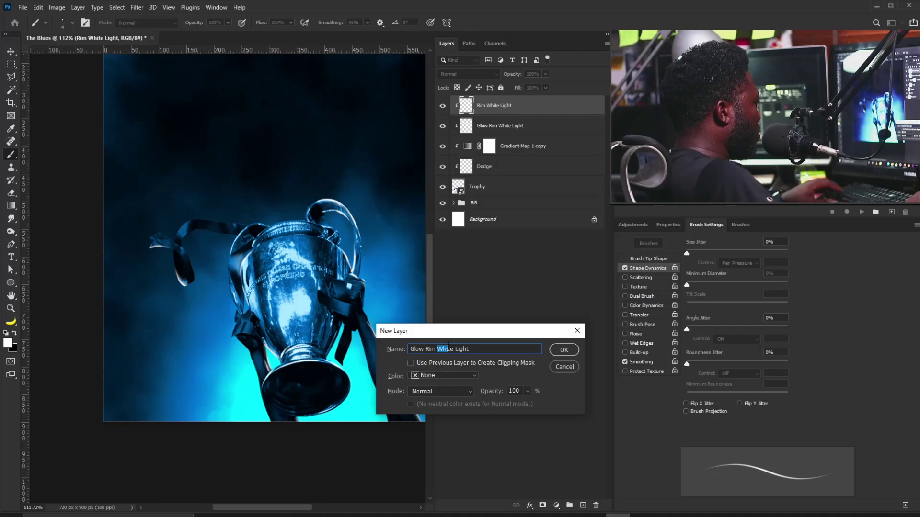
text(blue)
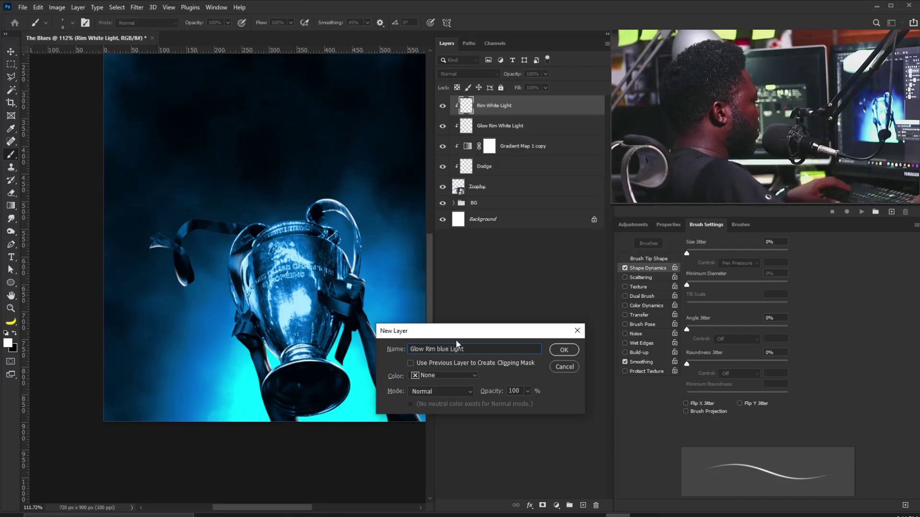
click(560, 350)
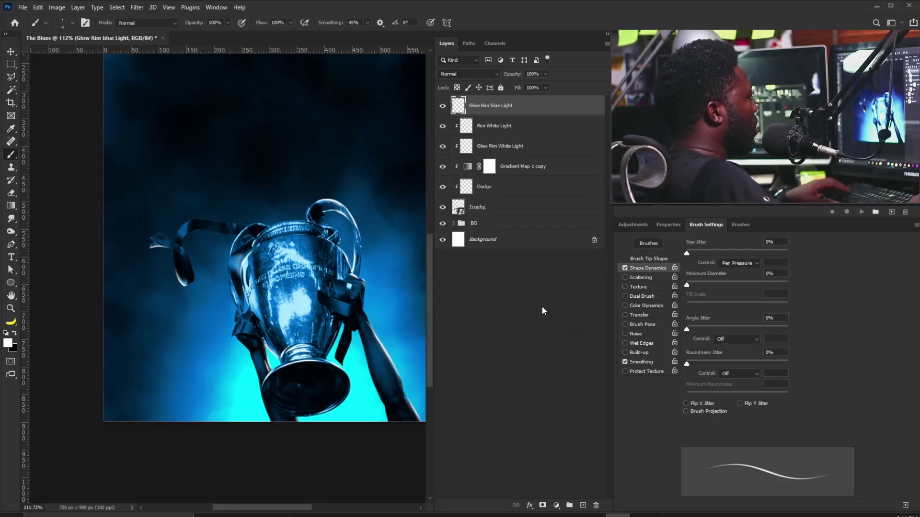
alt+click(507, 123)
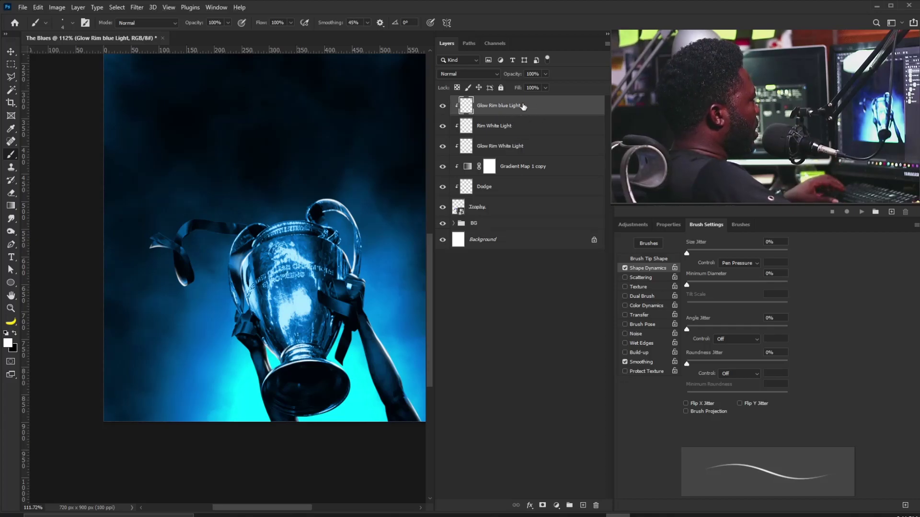
Set the Glow Rim blue Light layer's blend mode to Color Dodge and disable Transparency Shapes Layer.
double_click(594, 105)
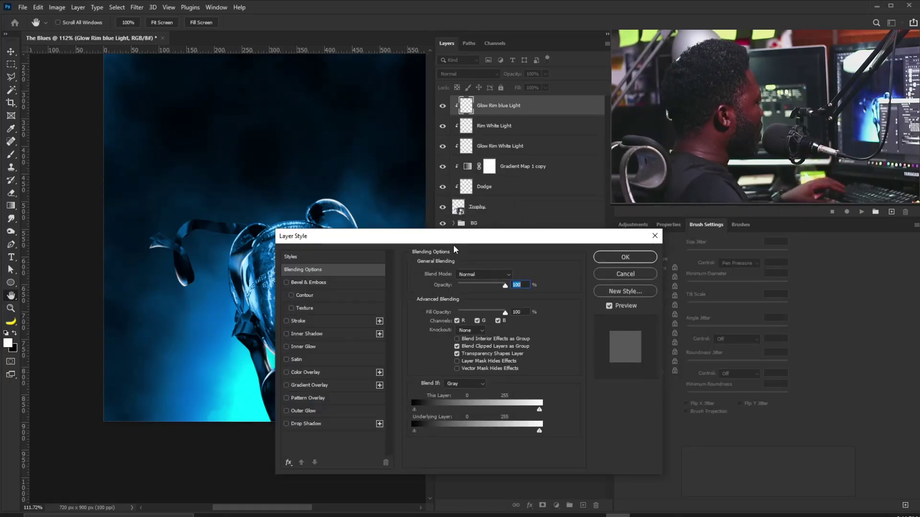
click(467, 273)
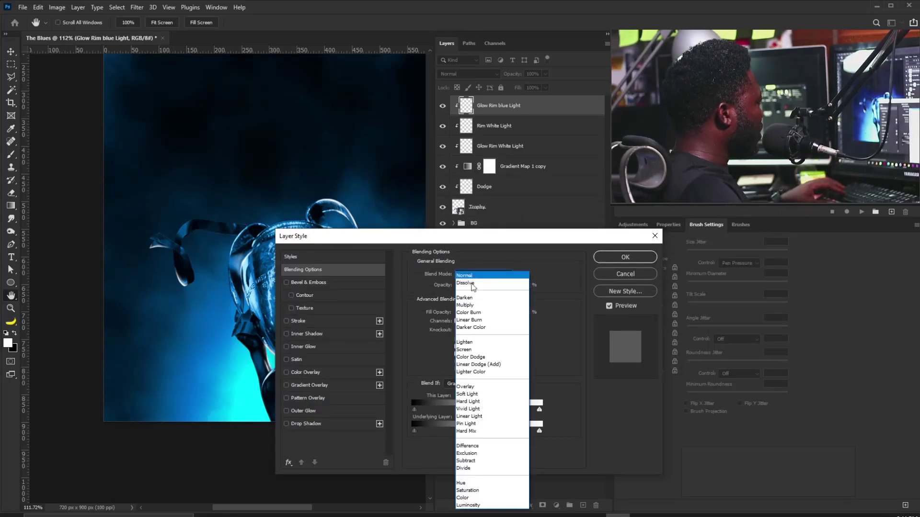
click(478, 354)
click(484, 274)
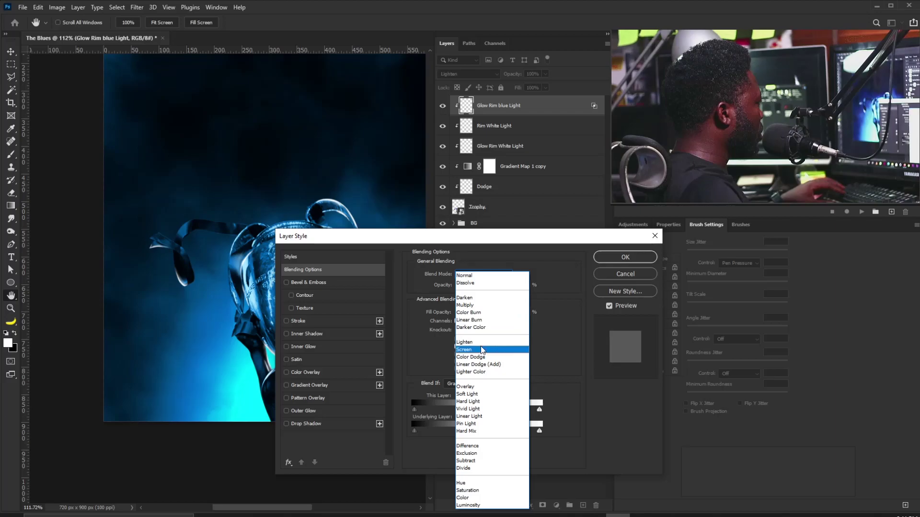
click(462, 349)
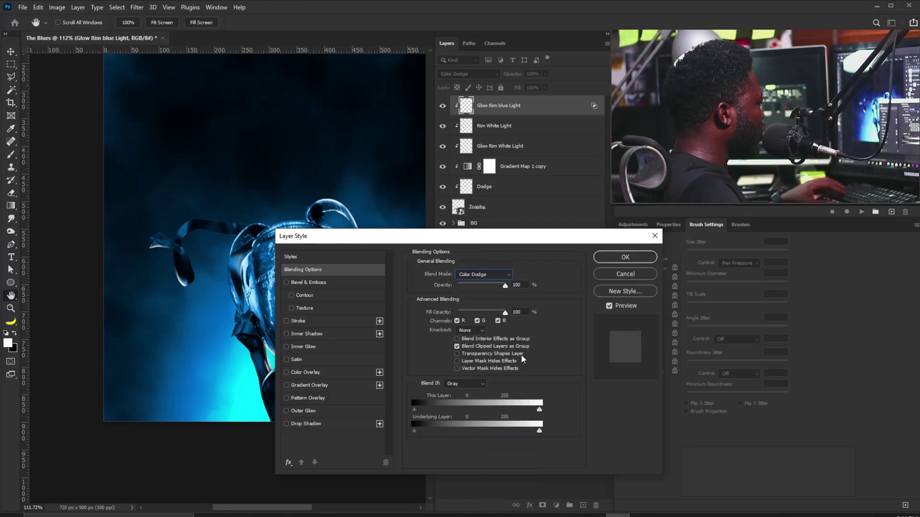
click(625, 257)
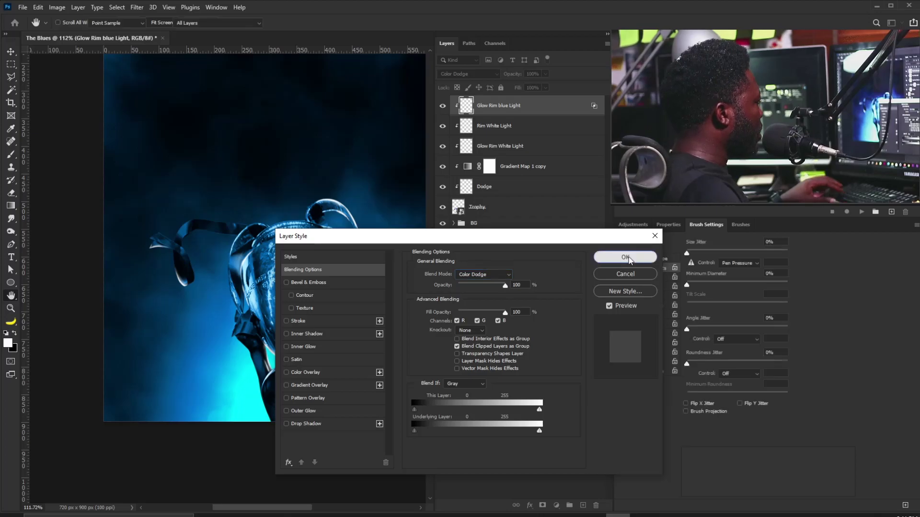
Set the foreground color to light blue #6fdfff.
click(8, 343)
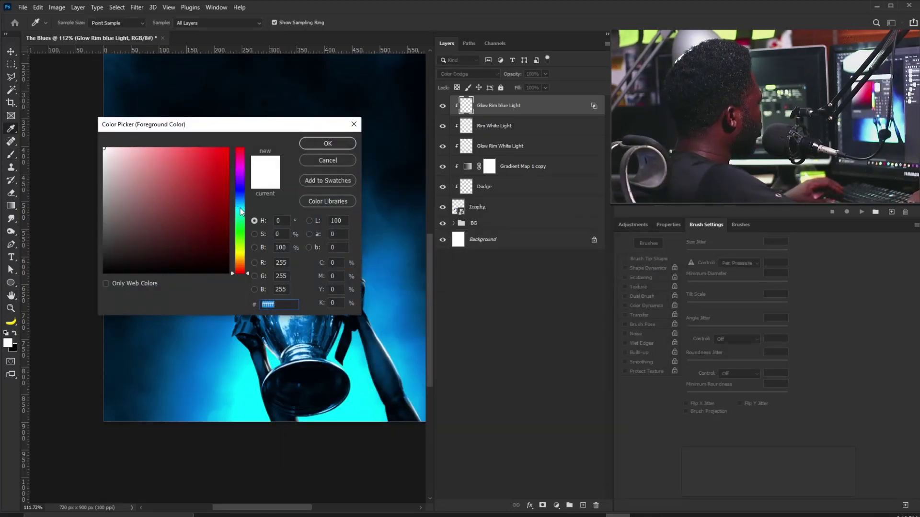
drag(241, 212, 239, 206)
click(174, 148)
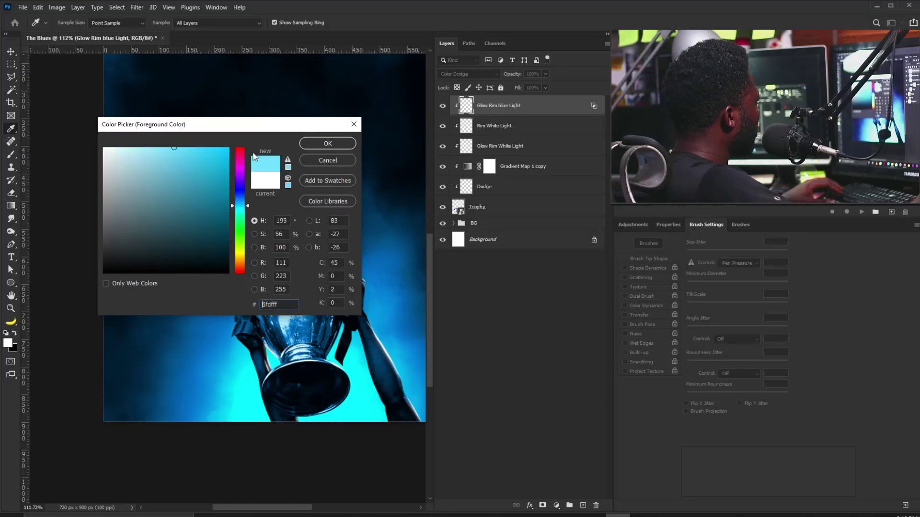
click(321, 143)
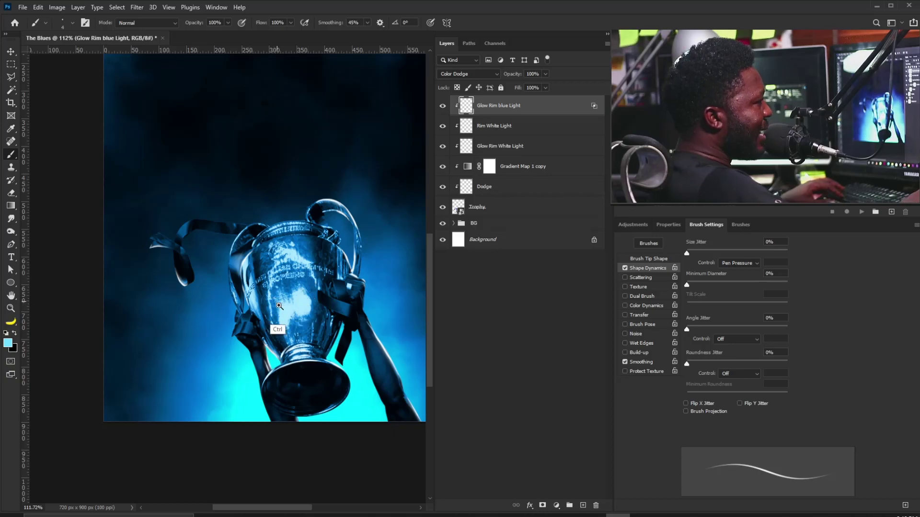
Turn Transfer on and Shape Dynamics off for the brush, and enlarge it to 10 px for work around the left handle.
drag(299, 331, 341, 343)
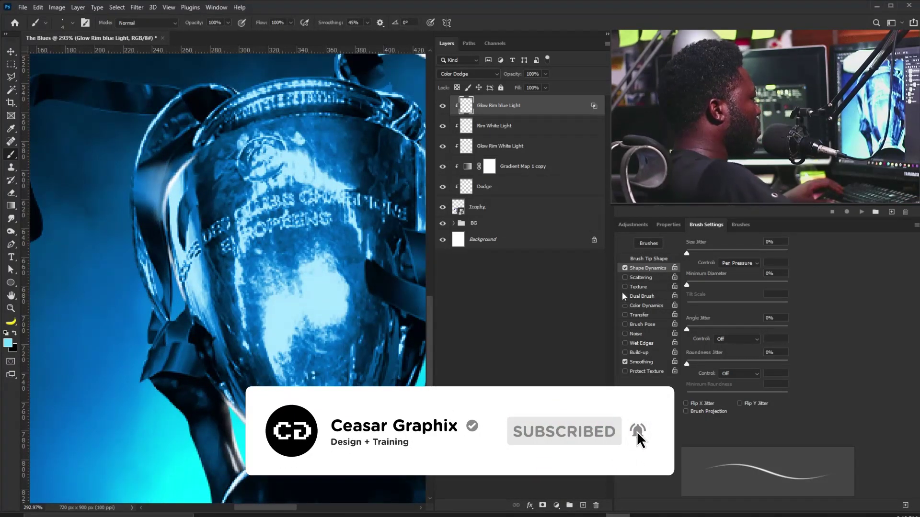
click(625, 314)
click(625, 268)
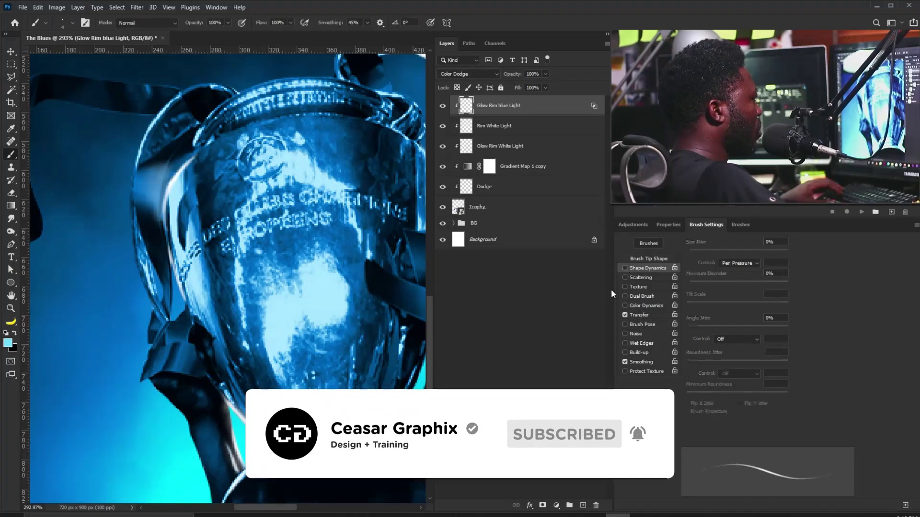
drag(139, 223, 167, 245)
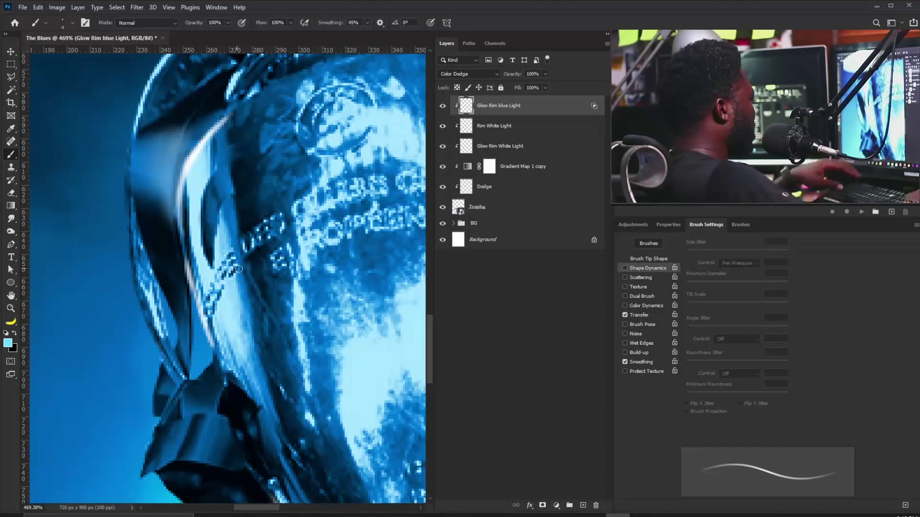
key(bracketright)
key(bracketright)
key(bracketright)
key(bracketright)
key(bracketright)
key(bracketright)
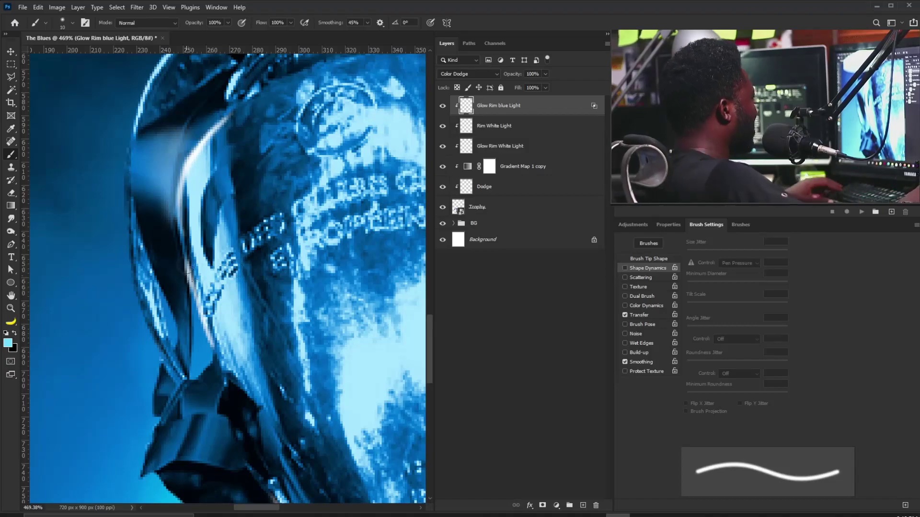
Paint blue light along the left handle's inner edge, then reduce the brush to 6 px and continue beside its upper ribbon.
drag(183, 259, 213, 331)
mouse_move(187, 227)
mouse_down()
mouse_move(193, 168)
mouse_move(217, 130)
mouse_move(172, 165)
mouse_move(170, 193)
mouse_up()
key(ctrl+z)
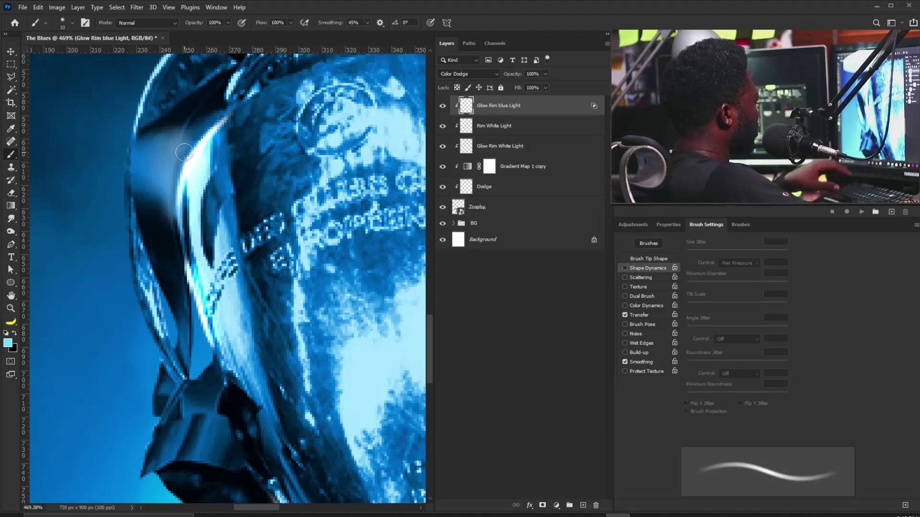
key(bracketleft)
key(bracketleft)
key(bracketleft)
key(bracketleft)
drag(182, 130, 168, 195)
drag(175, 138, 165, 194)
Paint blue rim light along the outer edge of the raised right arm.
drag(303, 159, 200, 230)
drag(338, 335, 360, 332)
drag(319, 314, 252, 285)
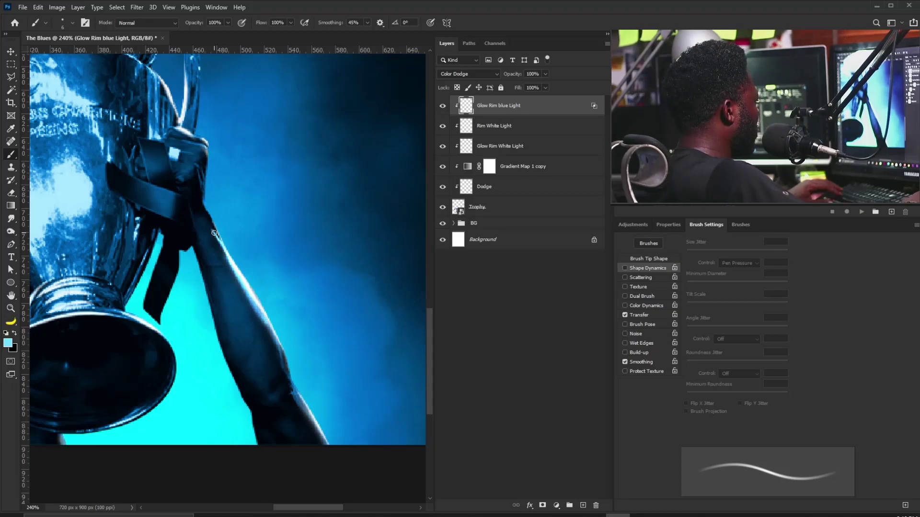
drag(254, 300, 350, 411)
Paint blue light along the inner and upper edges of the right handle and the adjoining shoulder of the trophy.
drag(277, 241, 310, 241)
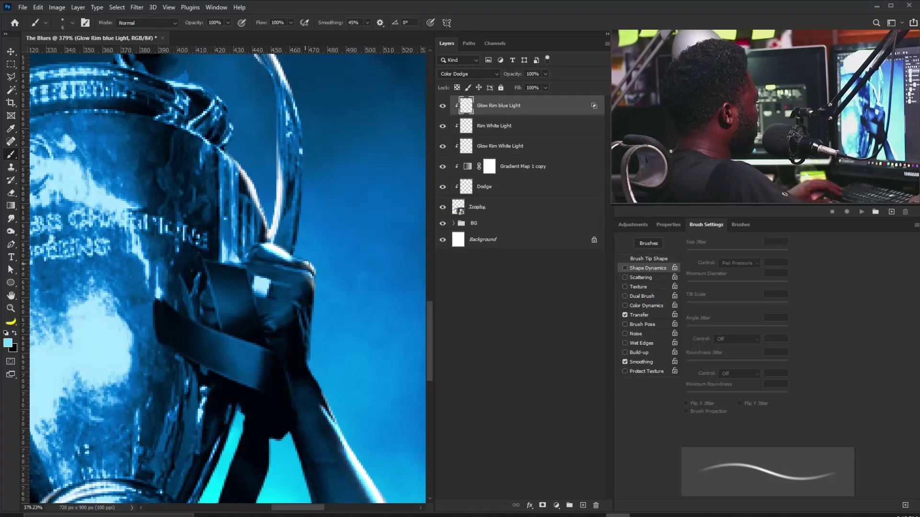
scroll(306, 274, up, 5)
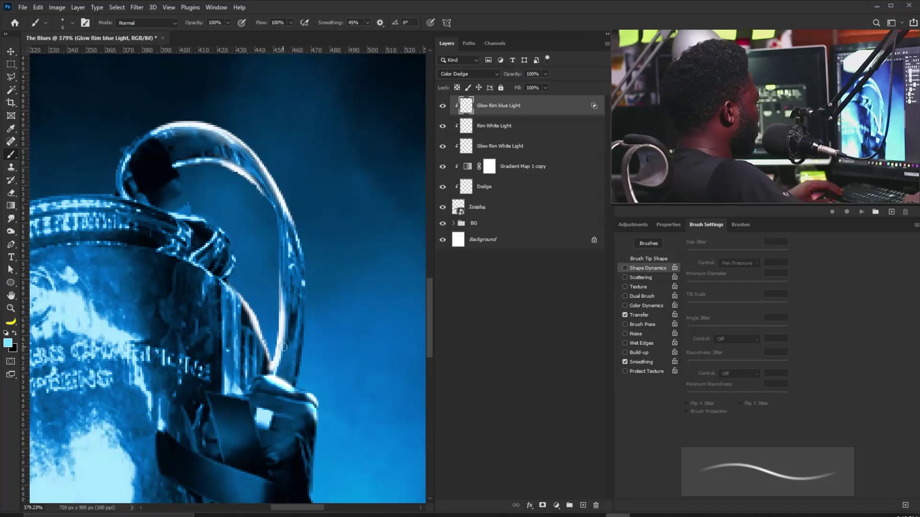
mouse_move(275, 367)
mouse_down()
mouse_move(286, 330)
mouse_move(284, 244)
mouse_move(249, 147)
mouse_move(300, 250)
mouse_up()
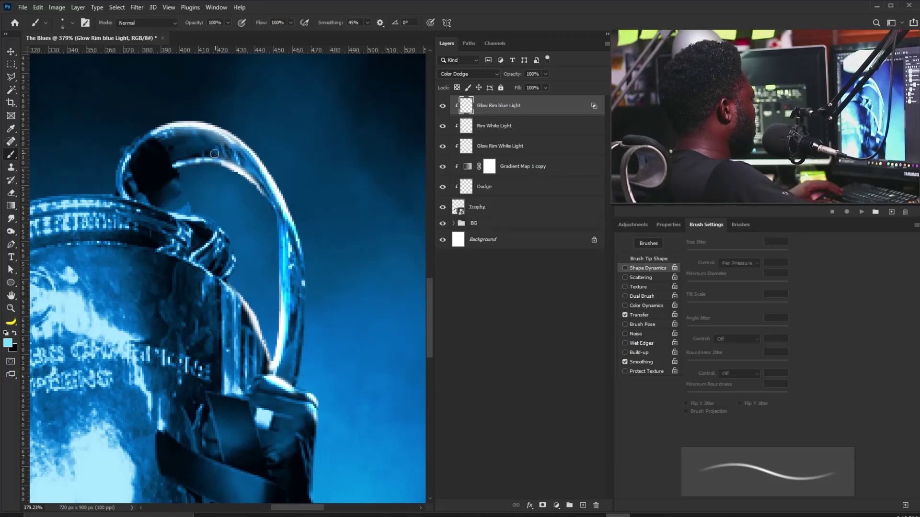
drag(210, 155, 285, 223)
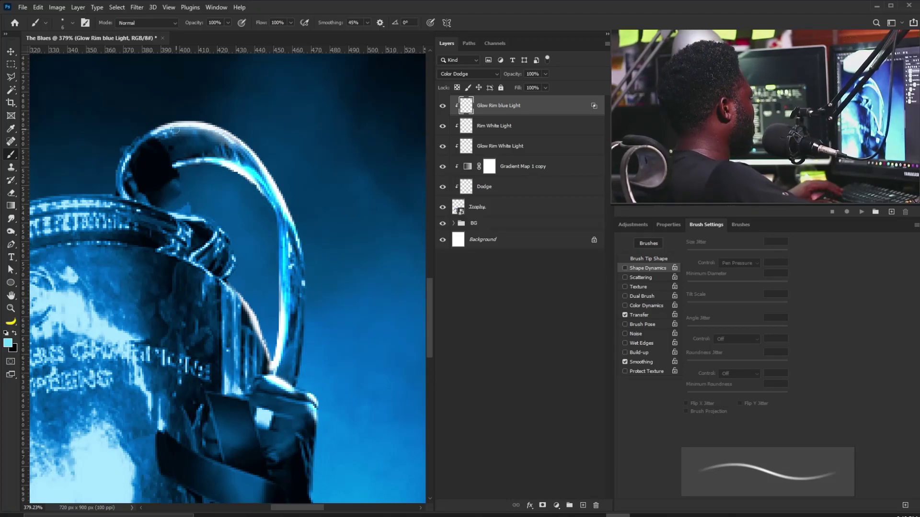
mouse_move(156, 135)
mouse_down()
mouse_move(190, 130)
mouse_move(237, 145)
mouse_move(258, 170)
mouse_up()
drag(241, 331, 219, 288)
mouse_move(218, 239)
mouse_down()
mouse_move(259, 324)
mouse_move(242, 355)
mouse_move(235, 224)
mouse_move(256, 249)
mouse_move(238, 252)
mouse_move(245, 255)
mouse_up()
key(ctrl+0)
Paint blue light along the inner edge of the left arm and the trophy's lower edge beside the base.
mouse_move(199, 396)
mouse_down()
mouse_move(221, 362)
mouse_move(274, 381)
mouse_up()
drag(221, 377, 199, 262)
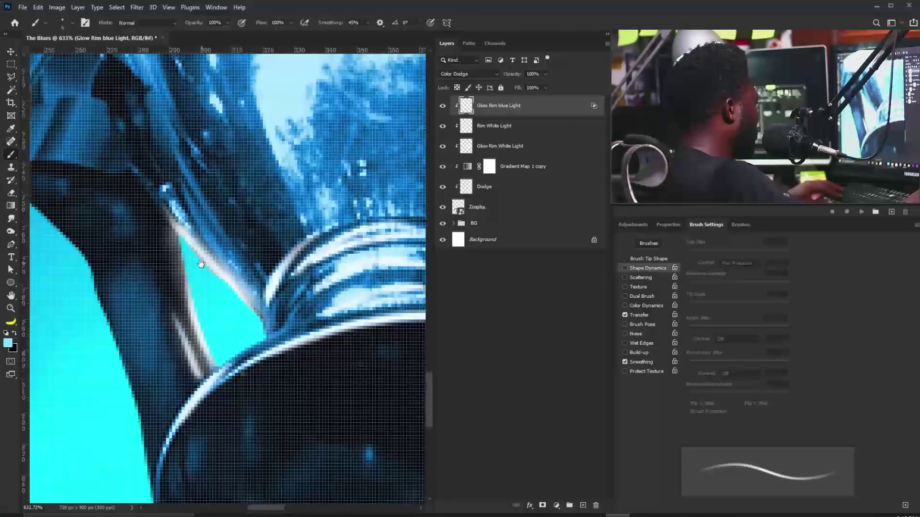
mouse_move(212, 368)
mouse_down()
mouse_move(188, 329)
mouse_move(180, 266)
mouse_up()
drag(197, 375, 175, 317)
mouse_move(172, 210)
mouse_down()
mouse_move(262, 316)
mouse_move(300, 260)
mouse_move(351, 226)
mouse_up()
drag(338, 219, 233, 229)
mouse_move(230, 242)
mouse_down()
mouse_move(185, 279)
mouse_move(253, 244)
mouse_move(320, 238)
mouse_up()
mouse_move(215, 298)
mouse_down()
mouse_move(307, 271)
mouse_move(331, 277)
mouse_up()
drag(225, 316, 341, 328)
drag(227, 243, 197, 249)
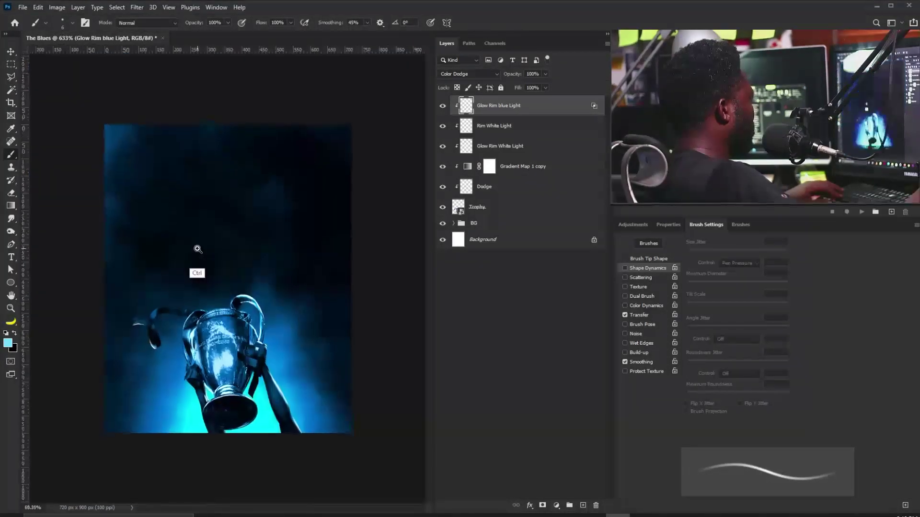
Reduce the brush to 3 px and paint finer blue light along the rim of the trophy's base.
mouse_move(211, 389)
mouse_down()
mouse_move(233, 391)
mouse_move(283, 305)
mouse_move(311, 307)
mouse_up()
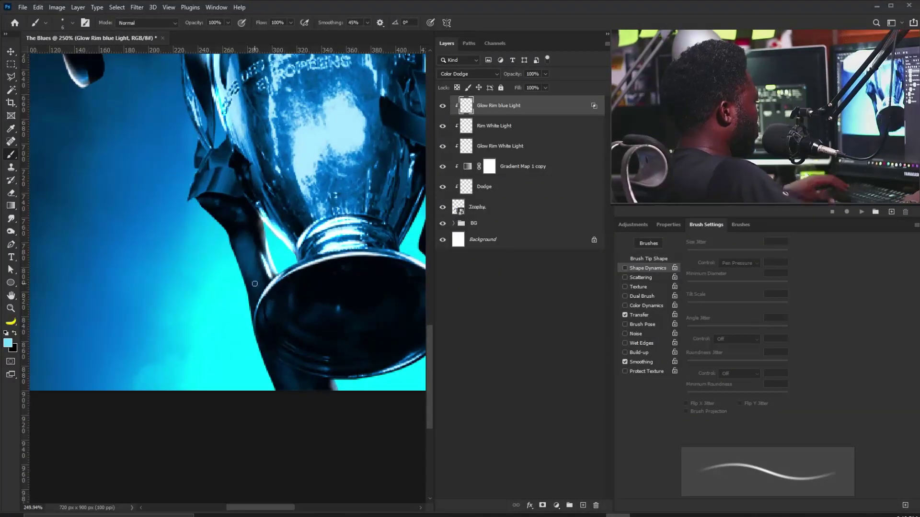
key(bracketleft)
key(bracketleft)
key(bracketleft)
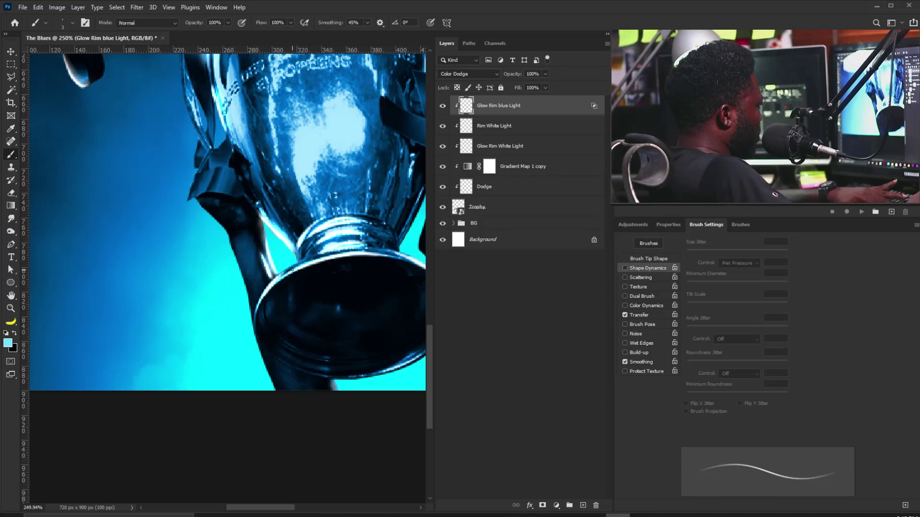
mouse_move(372, 251)
mouse_down()
mouse_move(414, 264)
mouse_move(286, 255)
mouse_move(276, 243)
mouse_move(303, 314)
mouse_up()
mouse_move(274, 262)
mouse_down()
mouse_move(264, 264)
mouse_move(274, 257)
mouse_up()
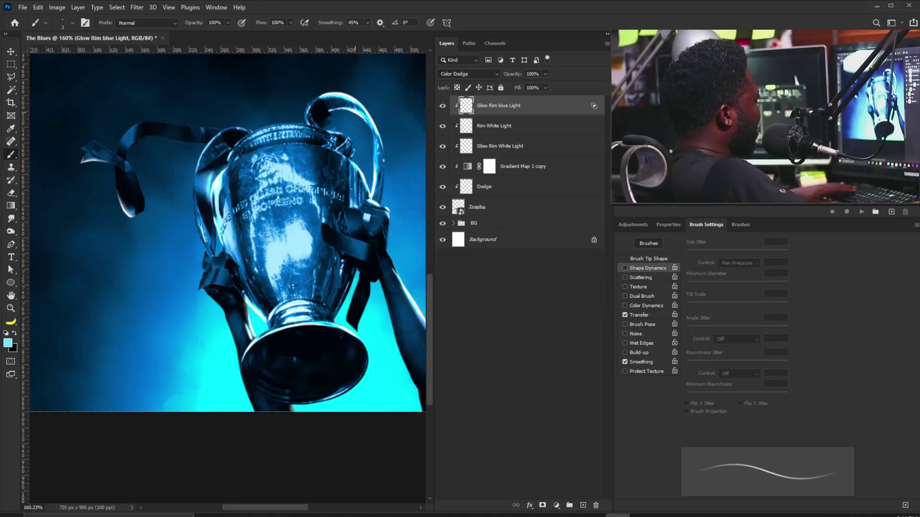
Touch up the rim light near the right handle with a 15 px Eraser on the Rim White Light and Glow Rim White Light layers.
key(e)
key(bracketleft)
key(bracketleft)
key(bracketleft)
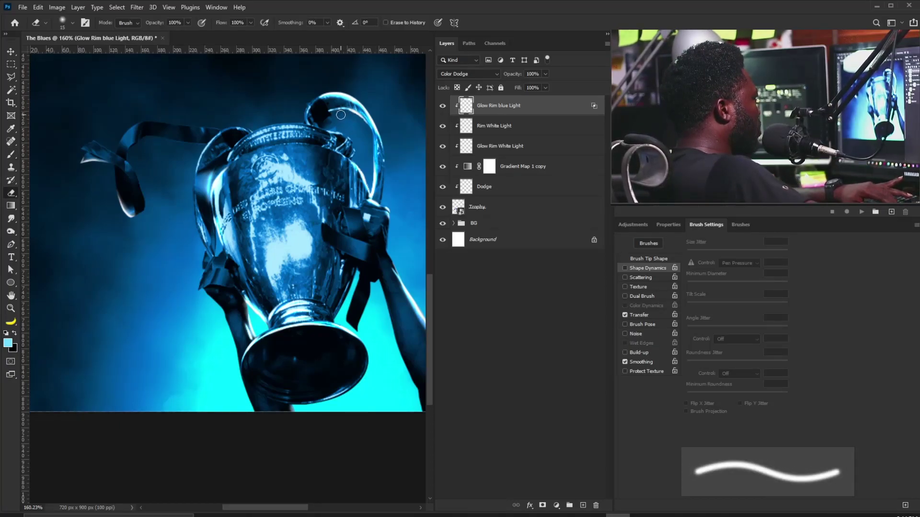
click(482, 128)
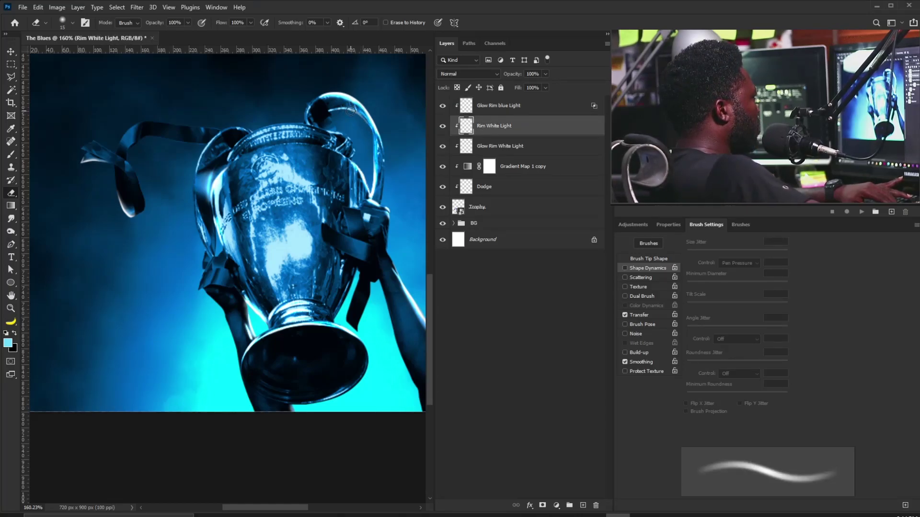
click(483, 148)
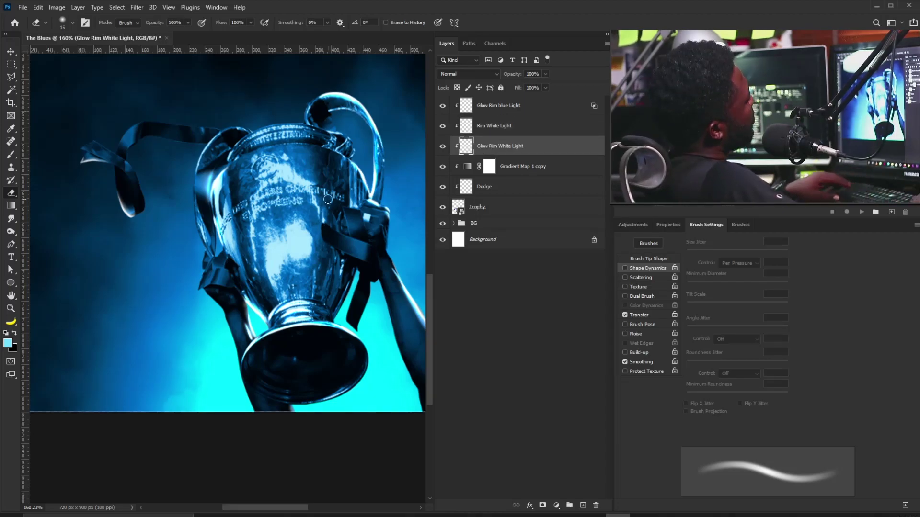
drag(342, 110, 259, 220)
Add a new layer above Glow Rim blue Light and enlarge the soft brush to 200 px.
click(509, 107)
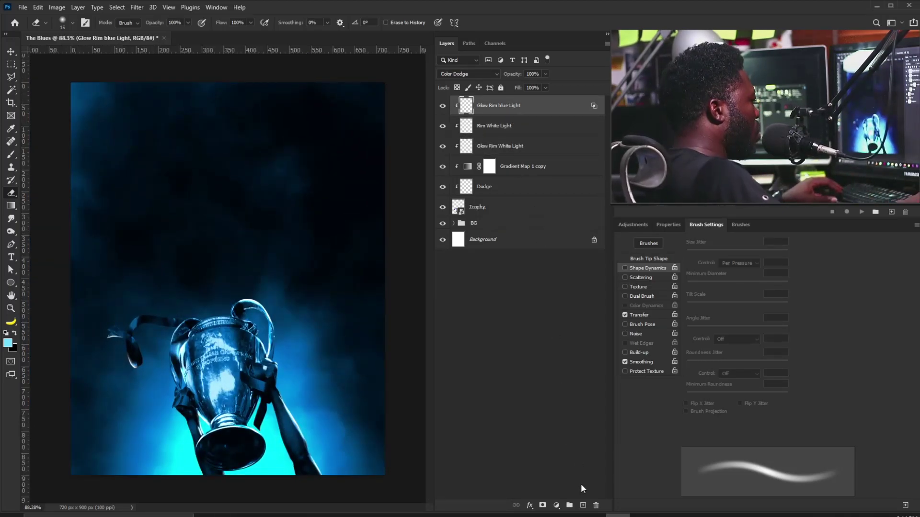
click(583, 505)
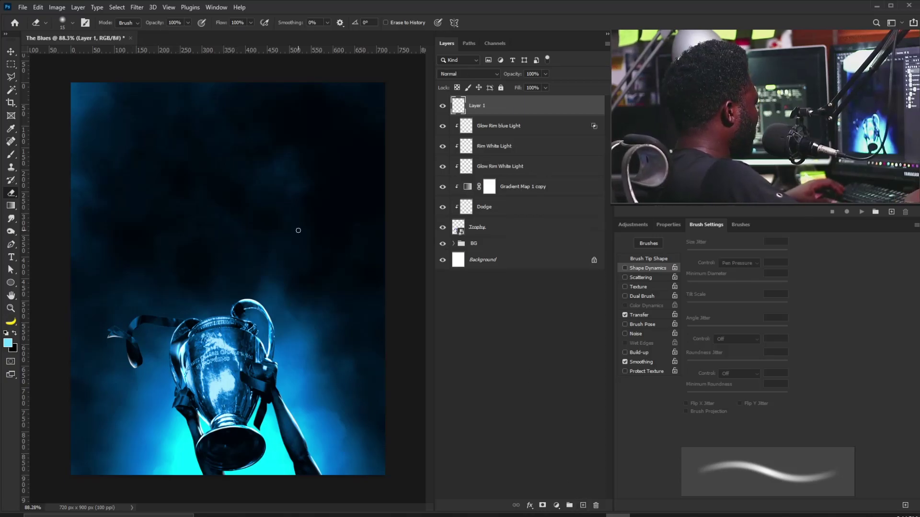
key(b)
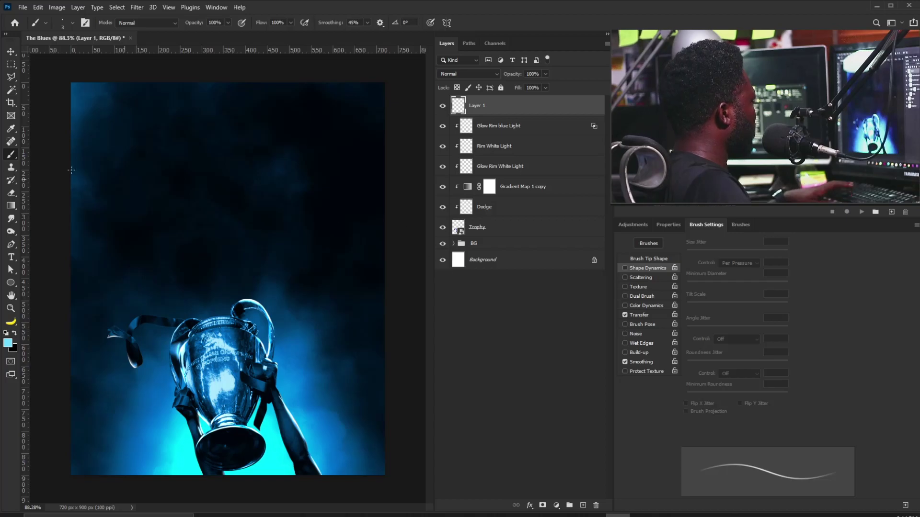
key(])
key(])
key(])
key(])
key(])
key(])
key(])
key(])
key(])
key(])
key(])
key(])
key(])
key(])
key(])
key(])
key(])
key(])
key(])
key(])
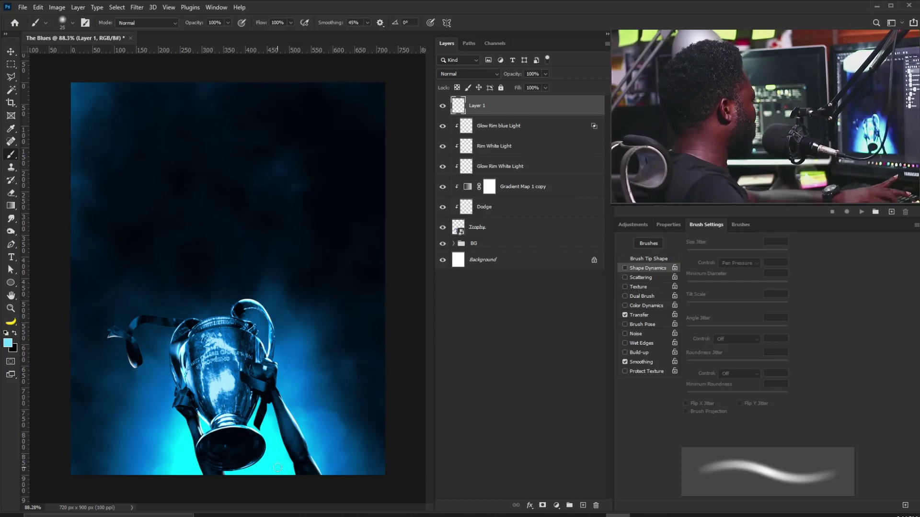
key(])
key(])
key(])
key(])
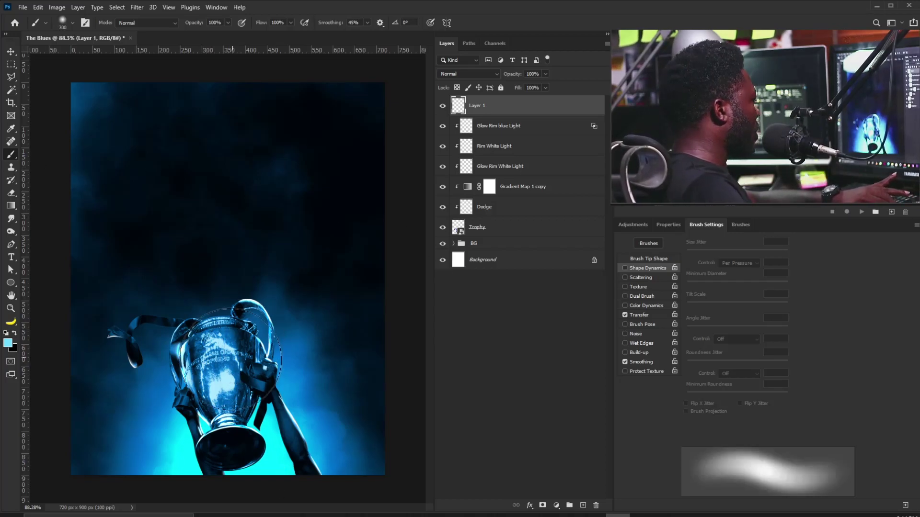
key([)
key([)
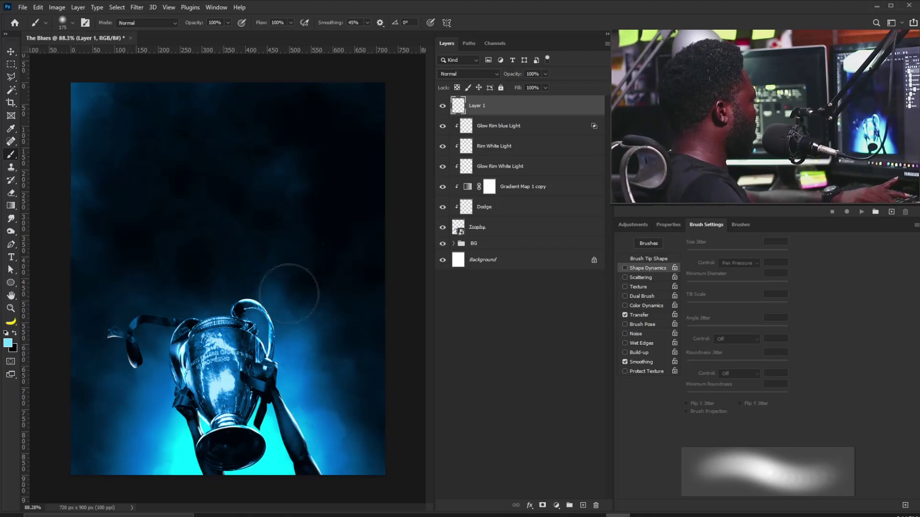
Set the new layer's blend mode to Screen and rename it Glow_blue.
click(470, 77)
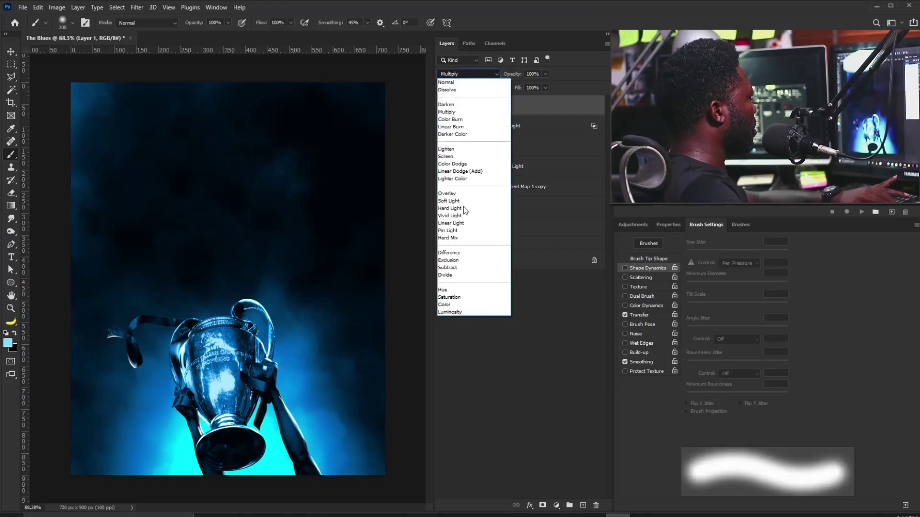
click(463, 157)
double_click(475, 105)
text(Glow_ blue)
key(Return)
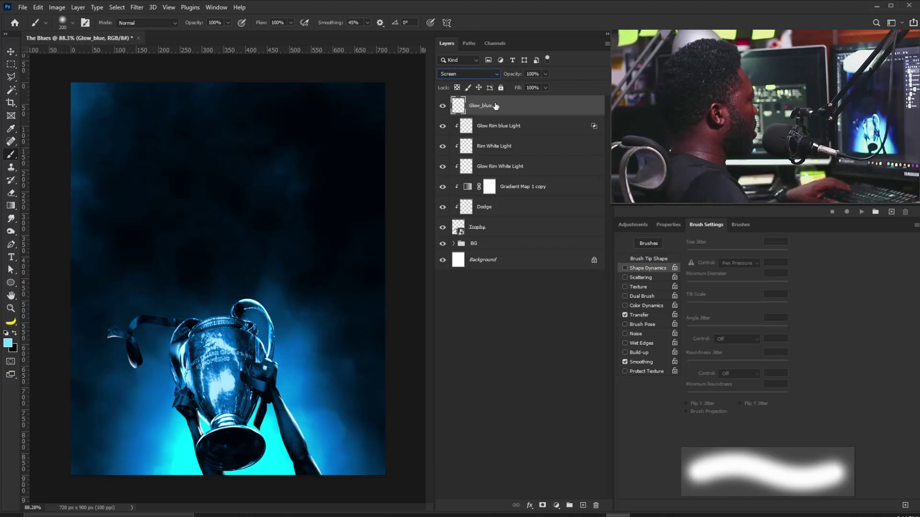
Try soft light blue glow dabs over the lower trophy and its base.
click(203, 397)
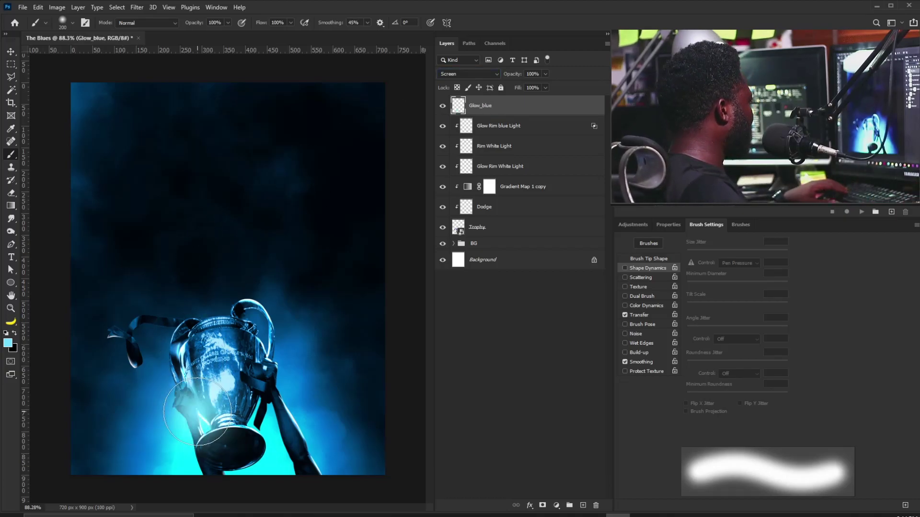
click(262, 421)
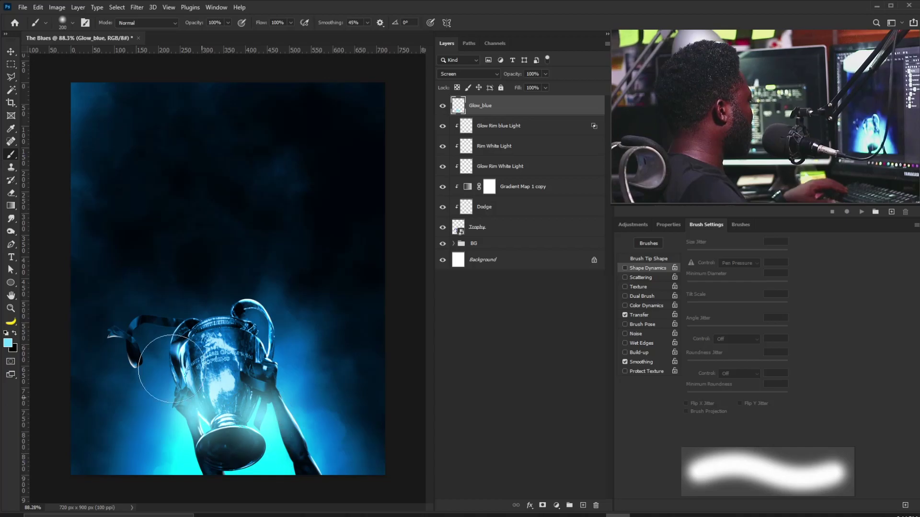
key(ctrl+z)
key(ctrl+z)
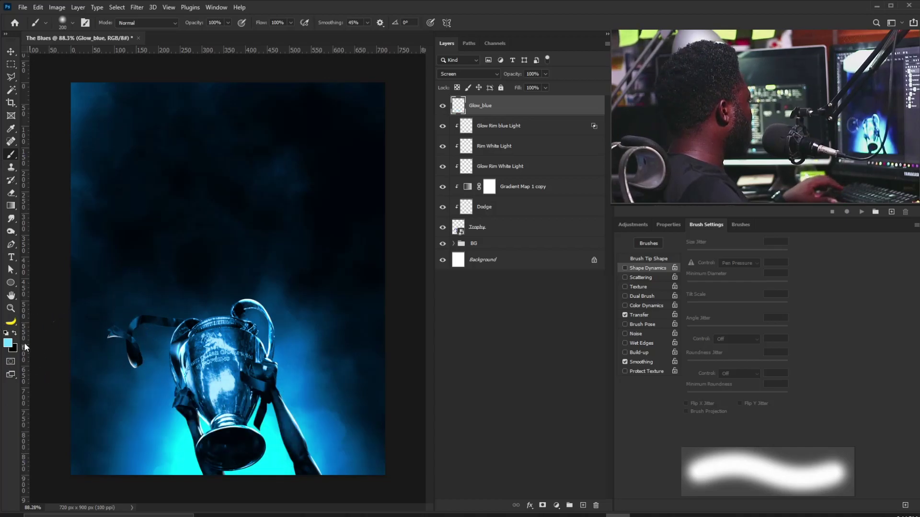
Set the foreground color to a deeper blue, #34a3ff.
click(8, 343)
drag(238, 204, 204, 147)
click(287, 351)
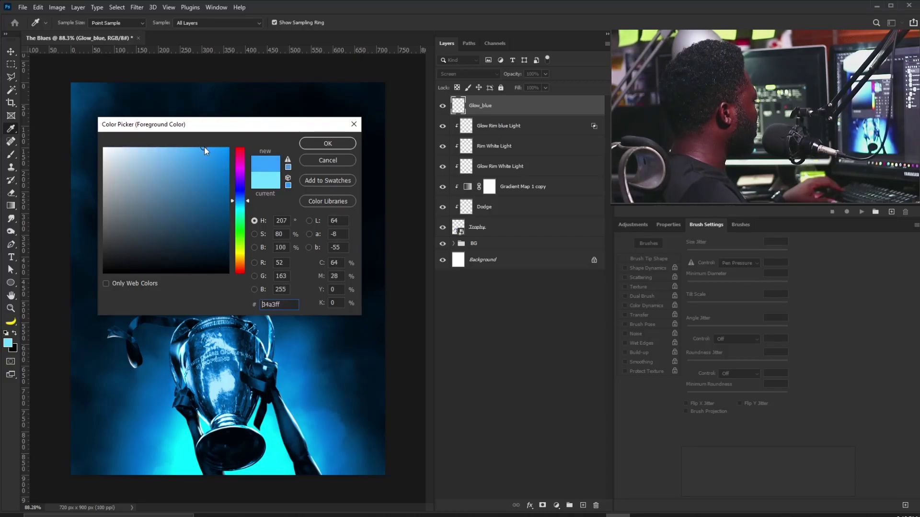
click(328, 143)
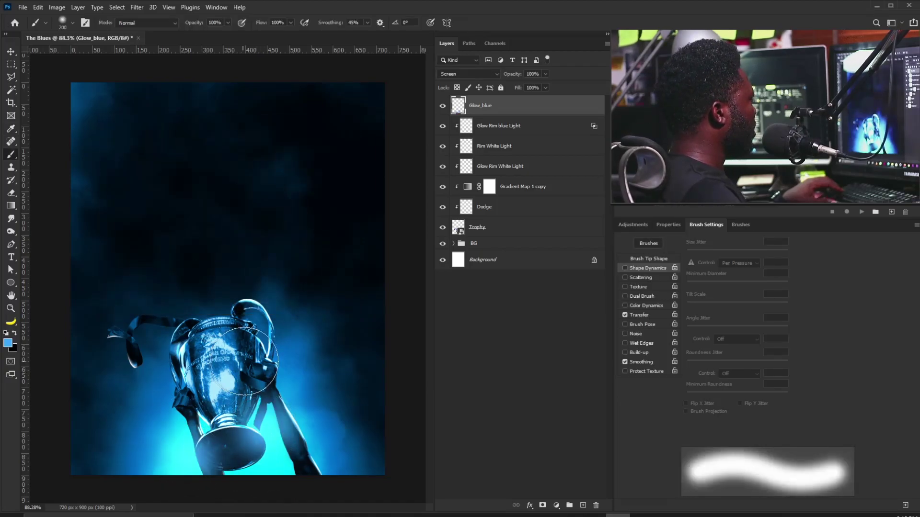
Paint soft blue glow over the trophy's body and left side, and set the Glow_blue layer's opacity to 43%.
drag(247, 326, 242, 345)
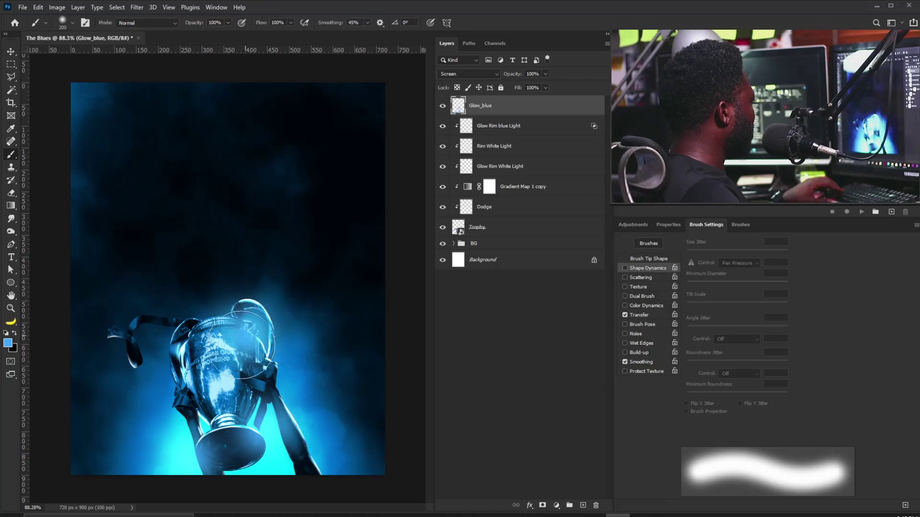
click(191, 379)
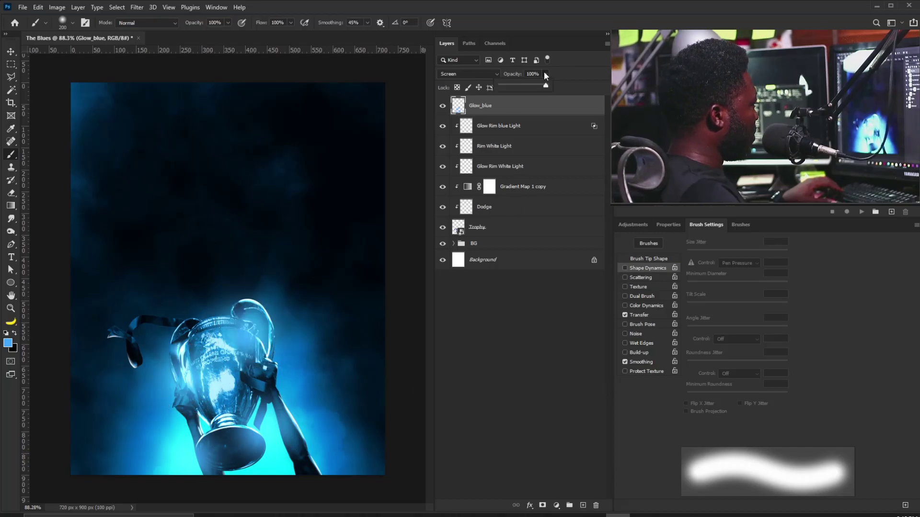
drag(535, 85, 520, 86)
key(v)
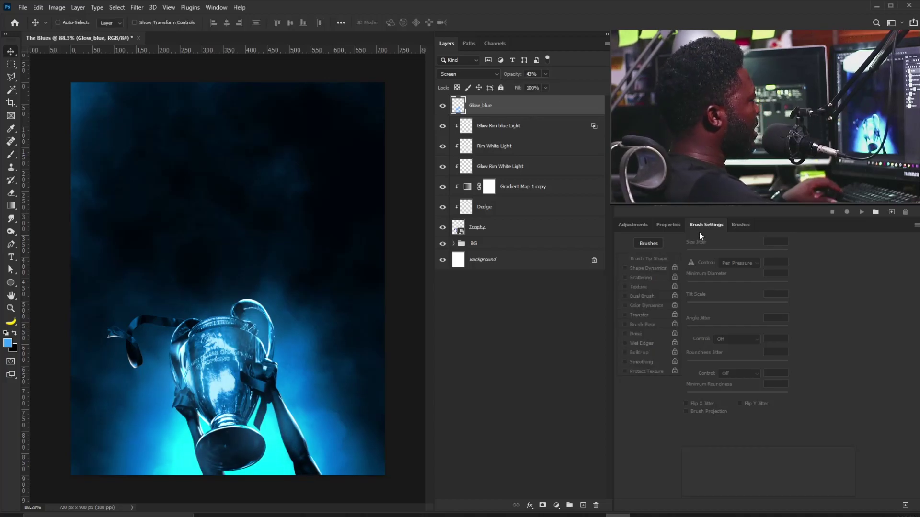
Group all layers from Glow_blue down to the trophy layer and name the group Trophy.
key(shift)
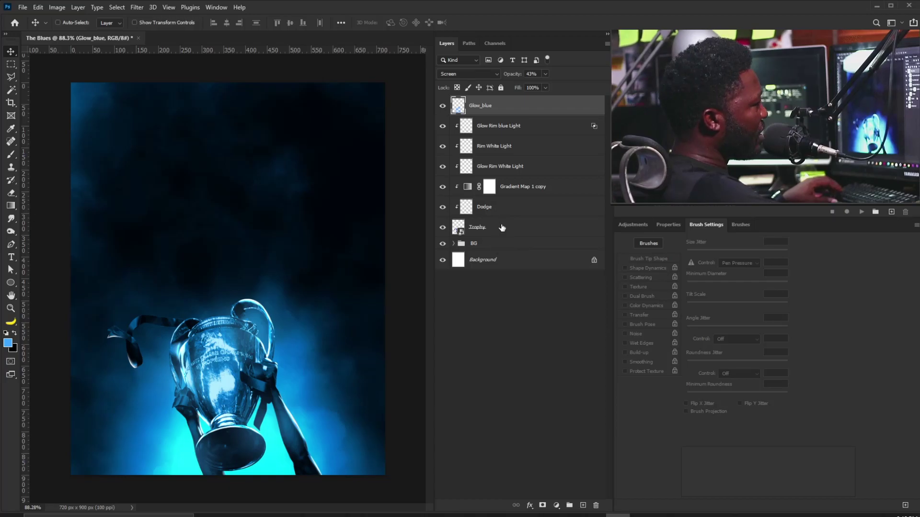
shift+click(498, 231)
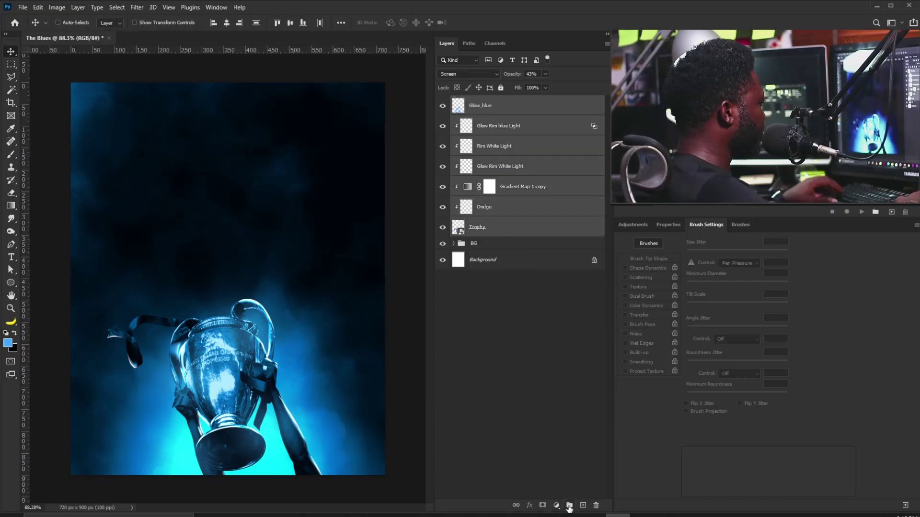
click(568, 505)
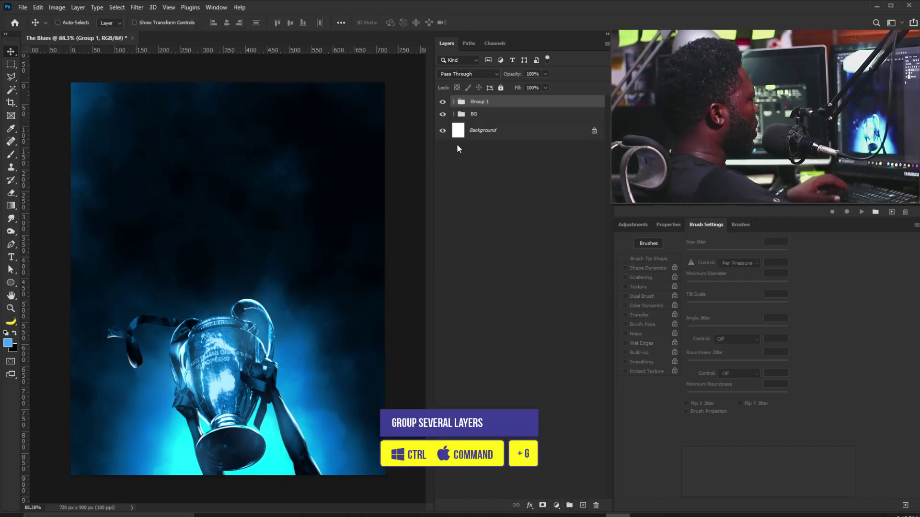
text(Trophy)
key(Return)
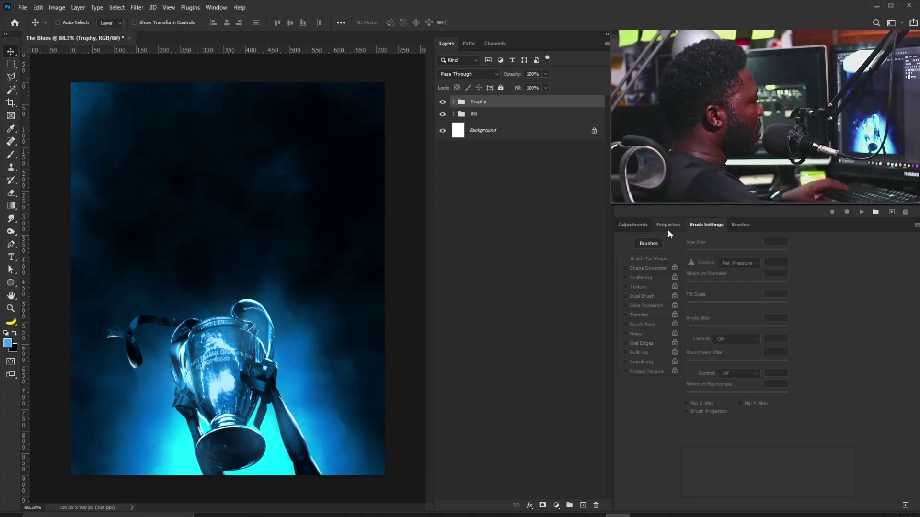
Add a Curves adjustment layer above the Trophy group, darken the RGB curve to input 102, output 40, and invert its mask to black.
click(637, 225)
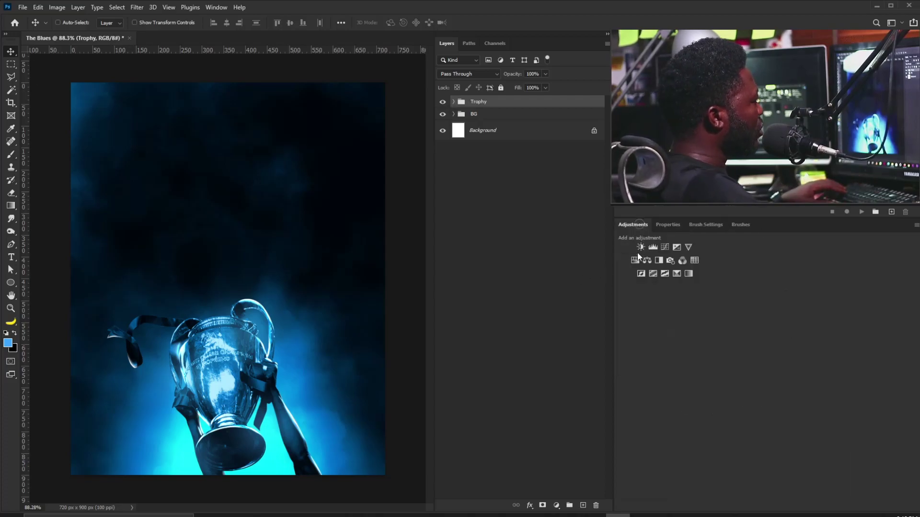
click(664, 247)
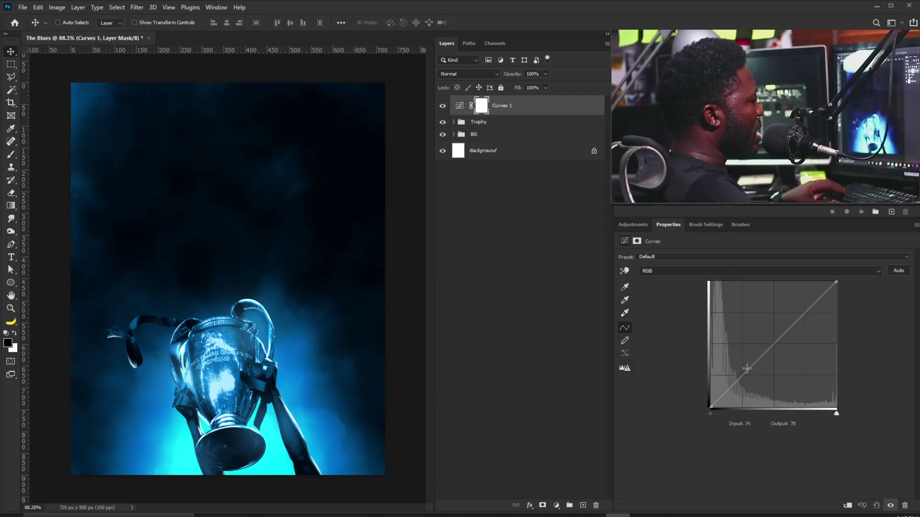
drag(745, 370, 760, 387)
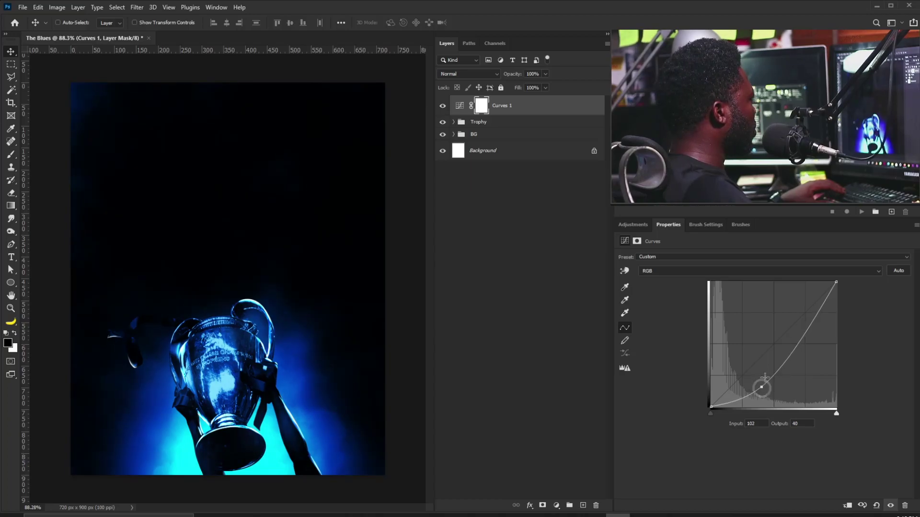
key(ctrl+i)
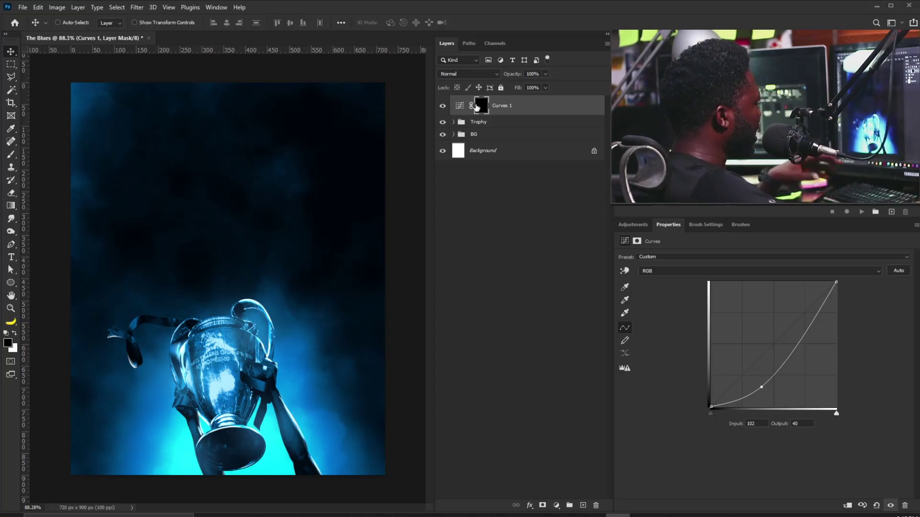
Set up a white 282 px textured brush for the Curves mask, with Shape Dynamics enabled and angle jitter at 16%.
click(476, 107)
key(b)
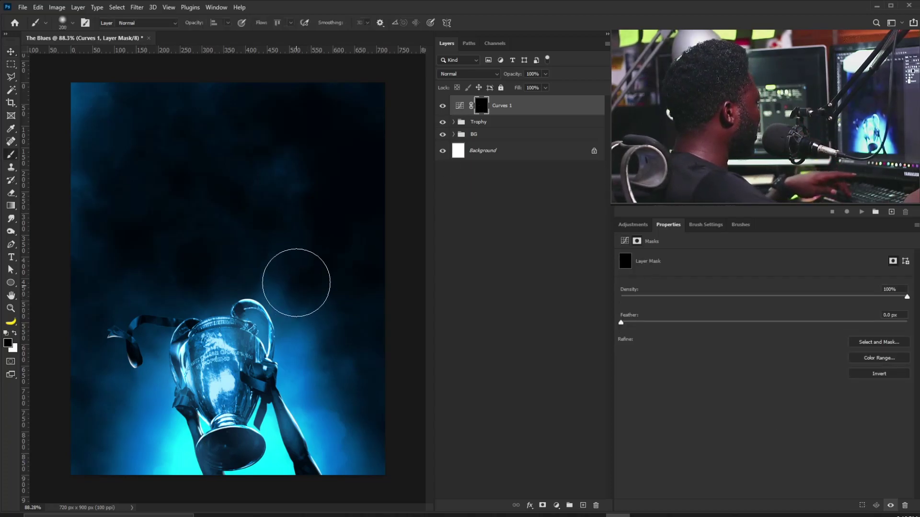
click(704, 225)
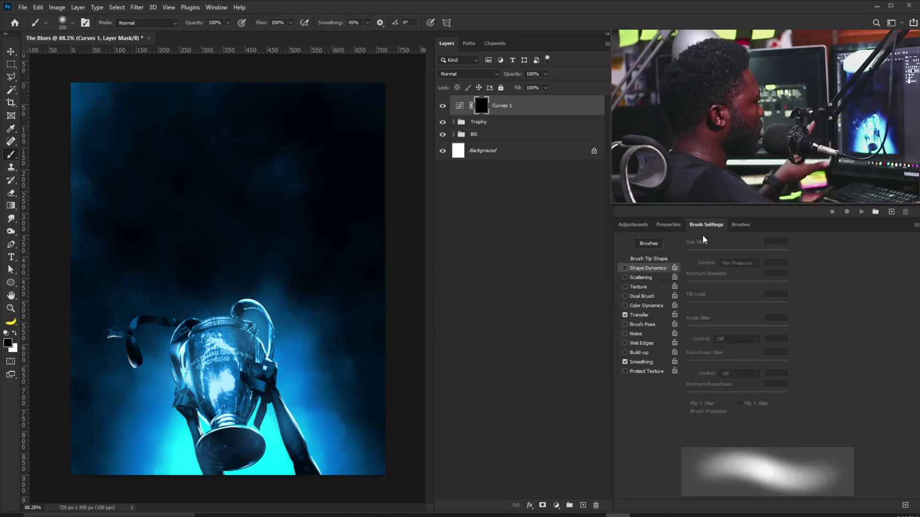
click(647, 260)
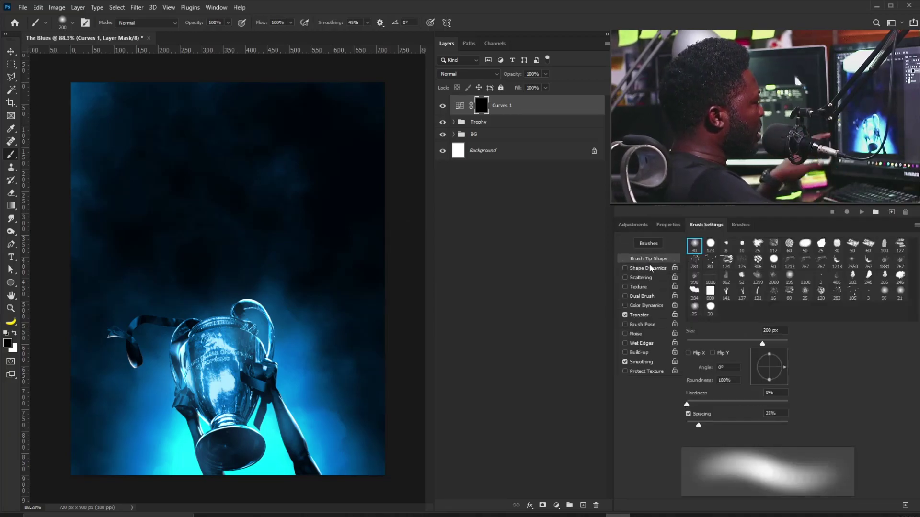
click(849, 277)
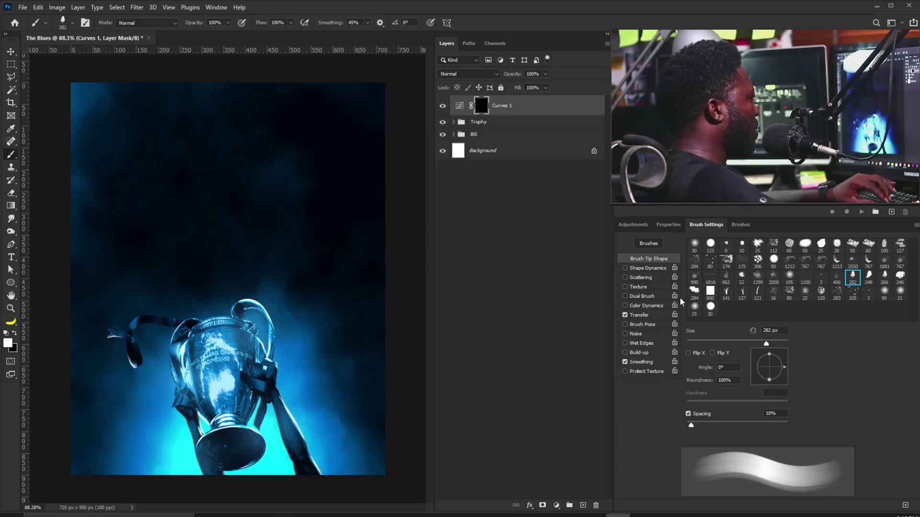
click(625, 268)
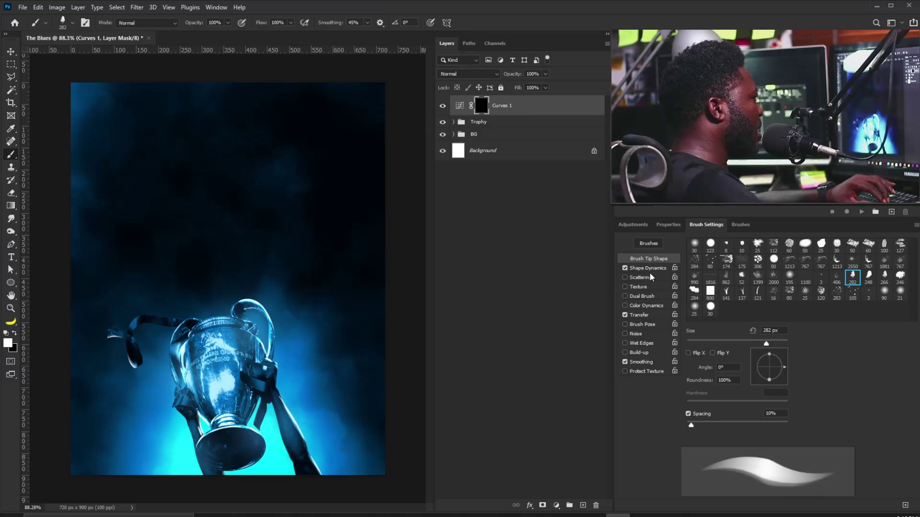
click(648, 269)
drag(695, 329, 701, 327)
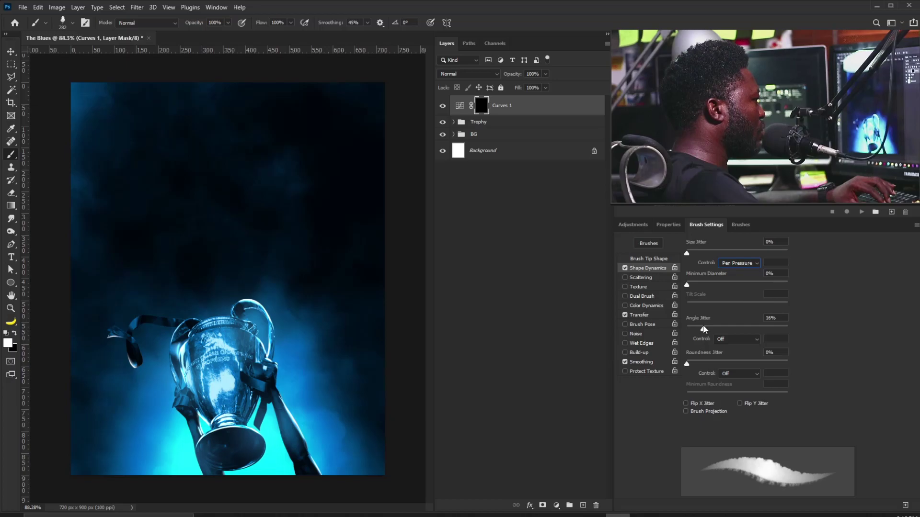
Turn the brush's size jitter control off and paint white on the Curves mask to darken the smoky background above the trophy.
drag(341, 162, 308, 197)
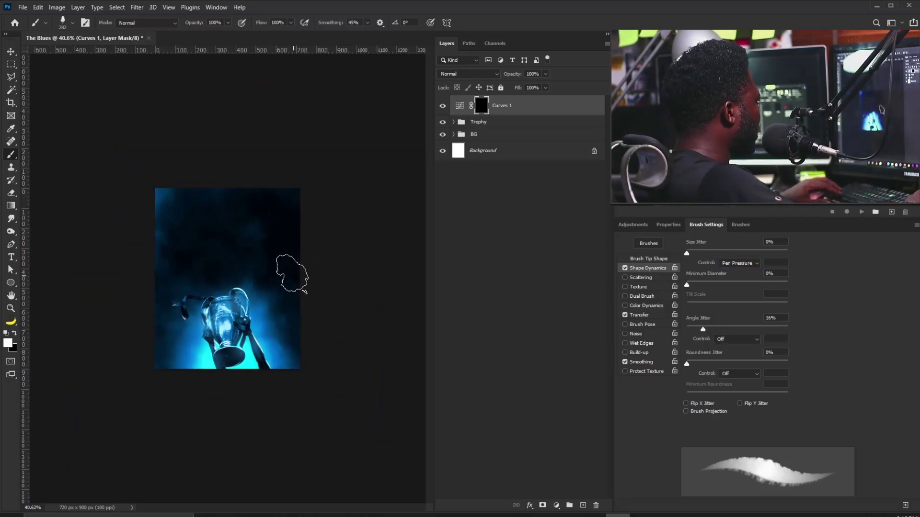
drag(269, 265, 273, 267)
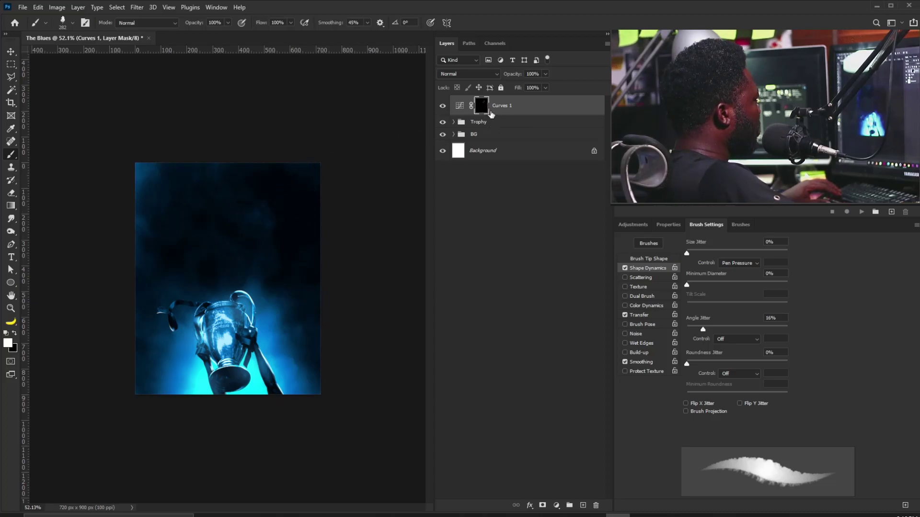
click(739, 263)
click(733, 266)
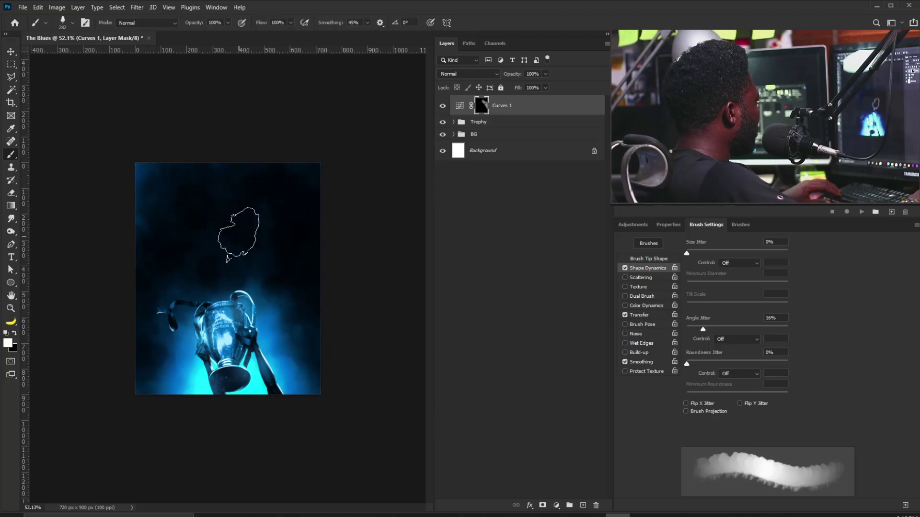
mouse_move(304, 286)
mouse_down()
mouse_move(294, 268)
mouse_move(265, 262)
mouse_up()
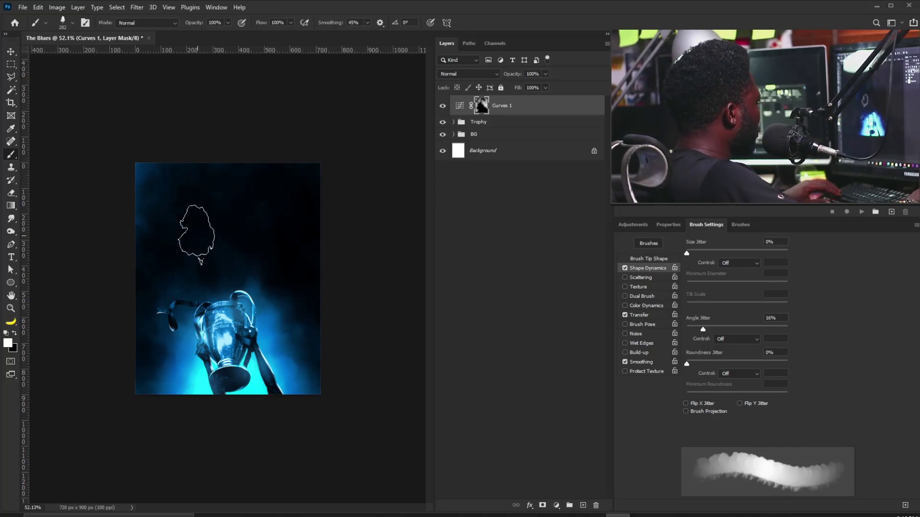
key(bracketright)
key(bracketright)
key(bracketright)
key(bracketright)
key(bracketright)
drag(205, 232, 213, 231)
key(v)
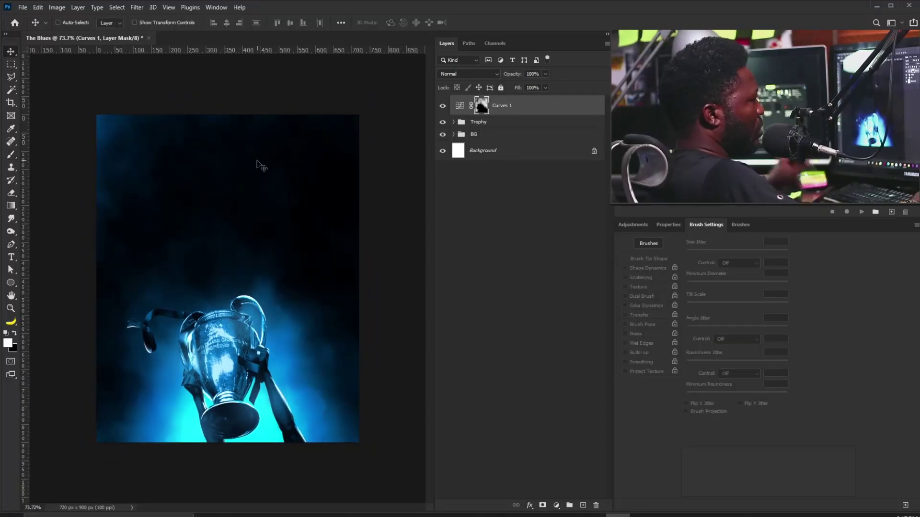
Create a new layer named Smoke above the Curves layer and fill it with black-and-white Clouds render.
alt+click(582, 506)
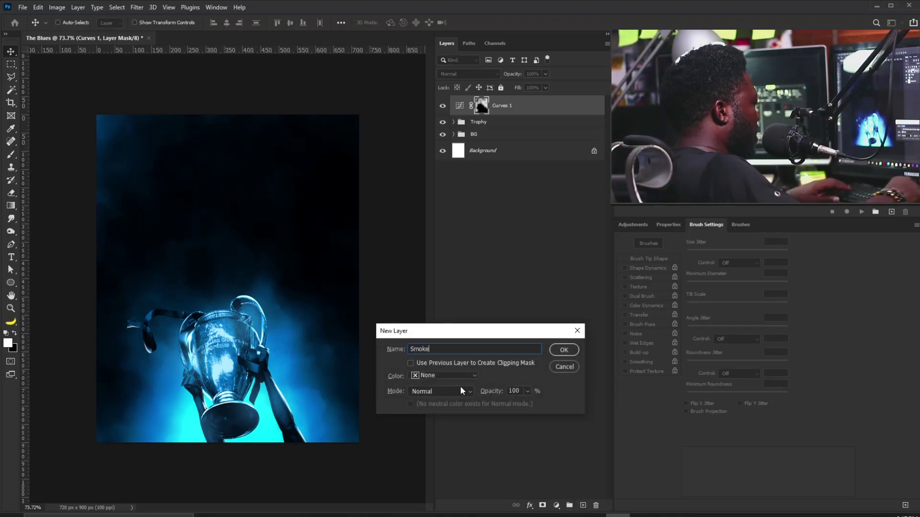
key(Return)
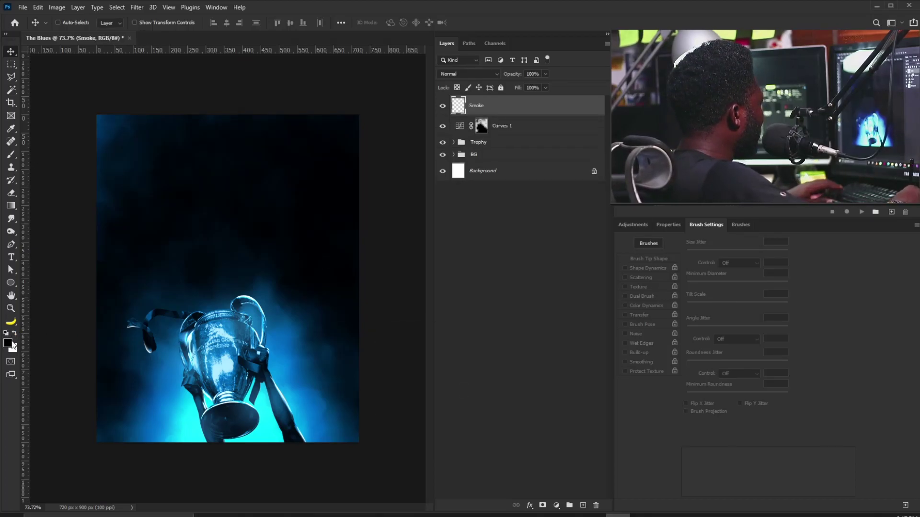
click(137, 7)
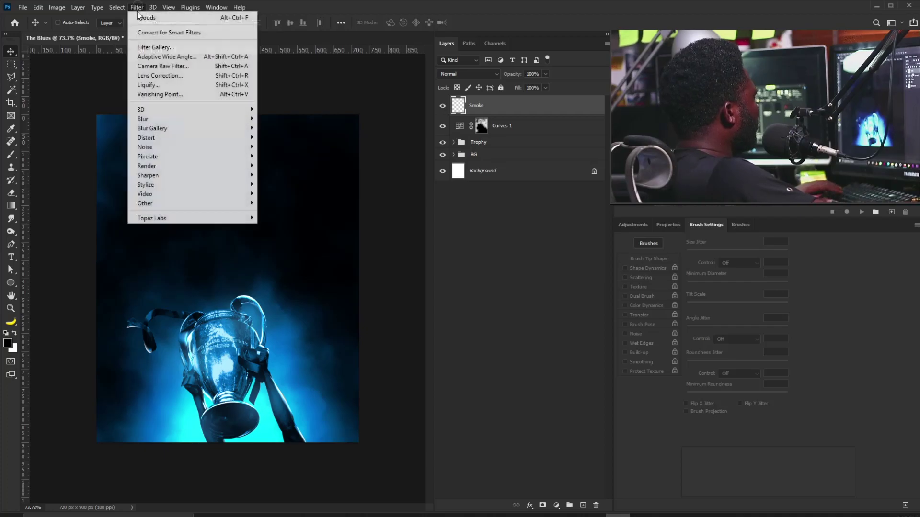
mouse_move(189, 122)
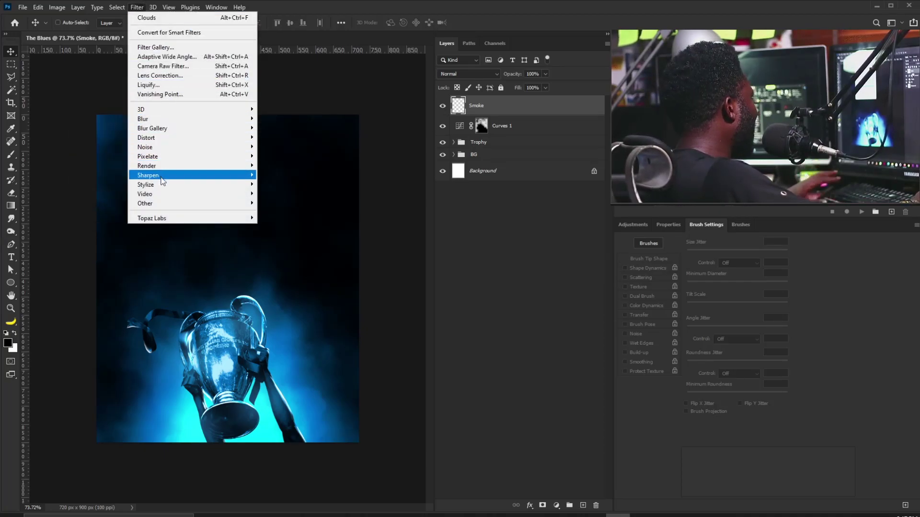
mouse_move(163, 167)
click(103, 200)
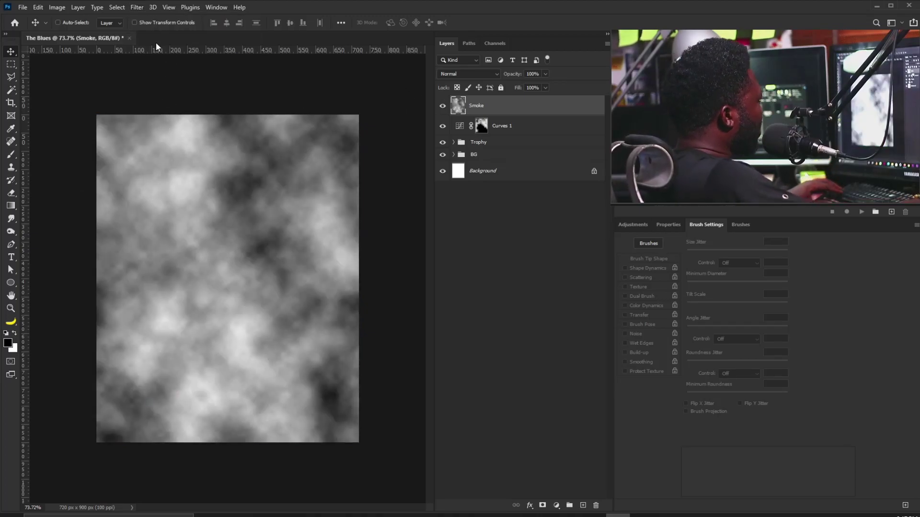
Apply the Chrome sketch filter from the Filter Gallery to the Smoke layer.
click(151, 7)
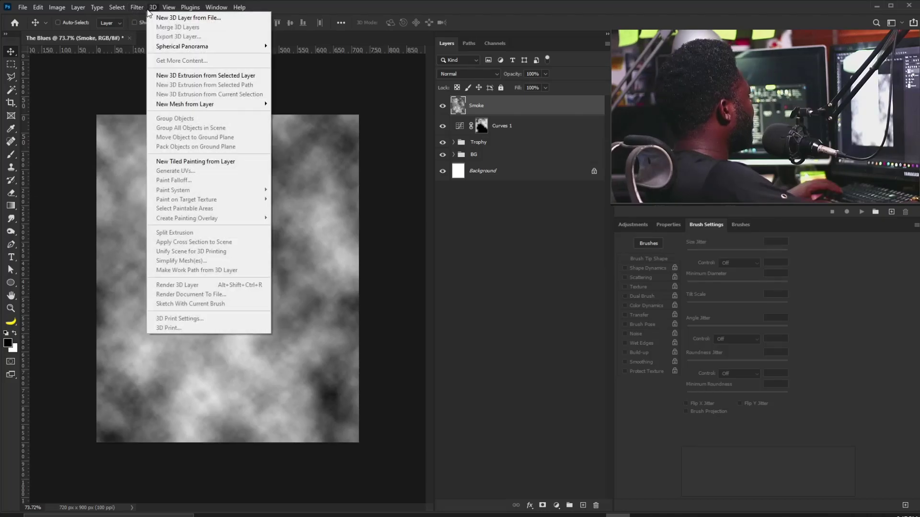
click(170, 48)
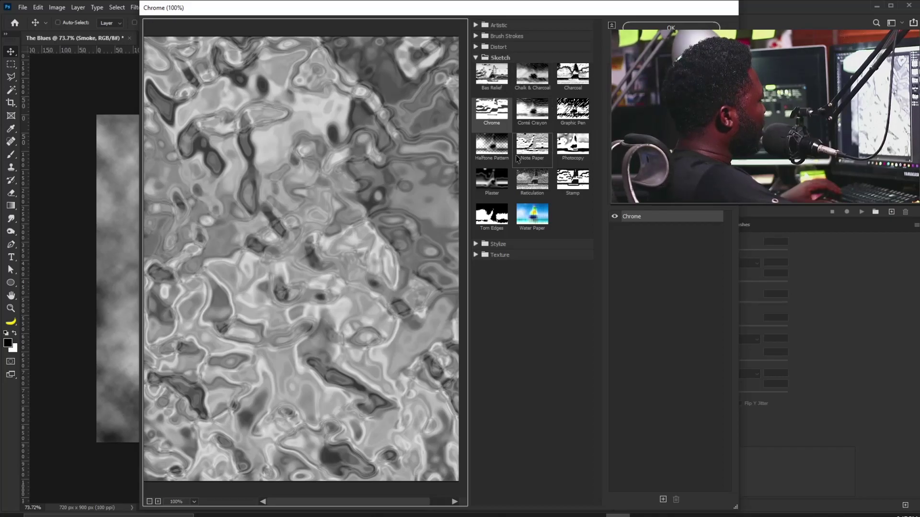
click(492, 115)
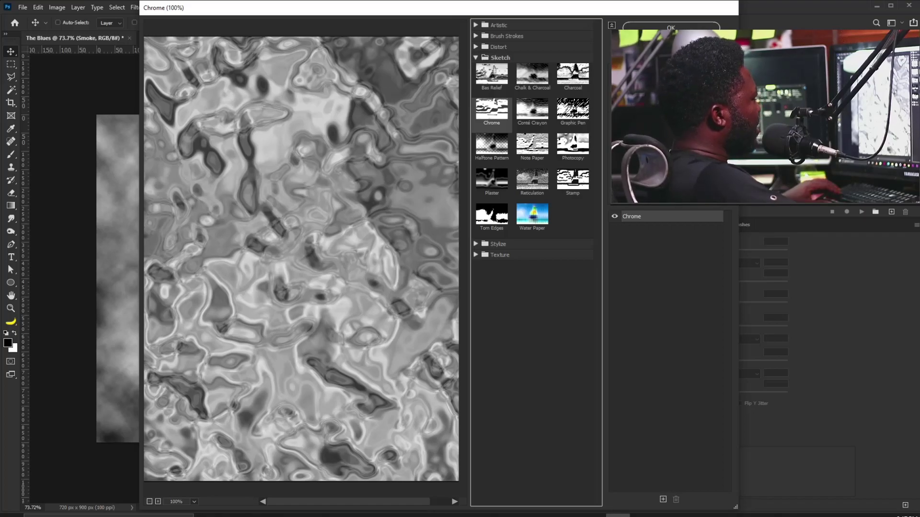
click(671, 27)
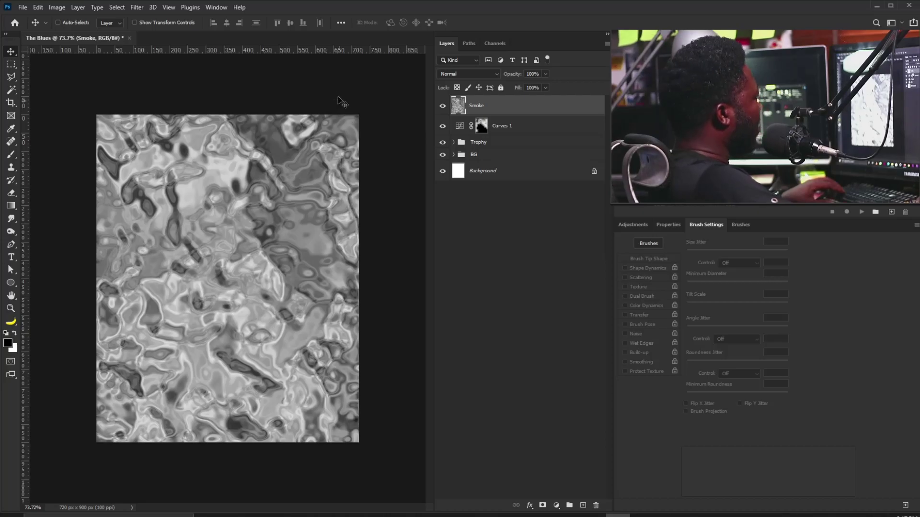
Darken the Smoke layer with Levels, setting the input levels to 151, 0.28 and 255.
key(ctrl)
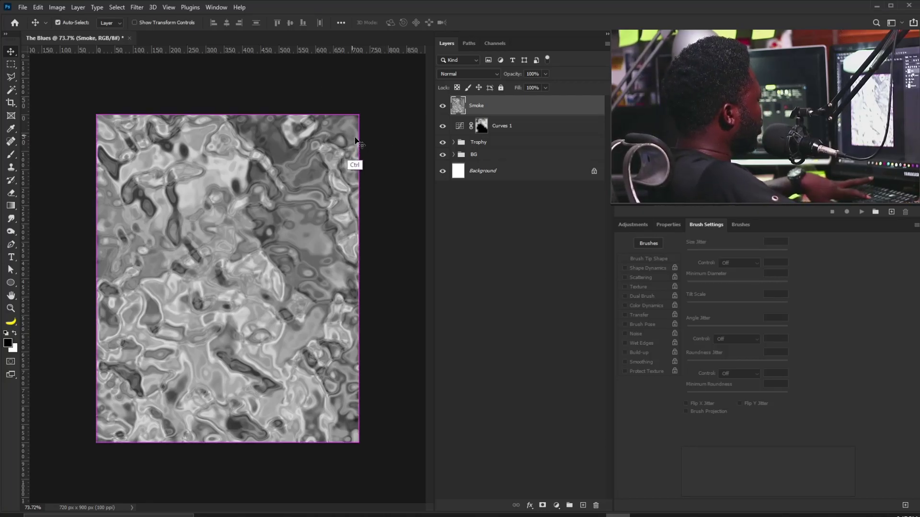
key(ctrl+l)
drag(473, 335, 523, 337)
drag(412, 337, 460, 337)
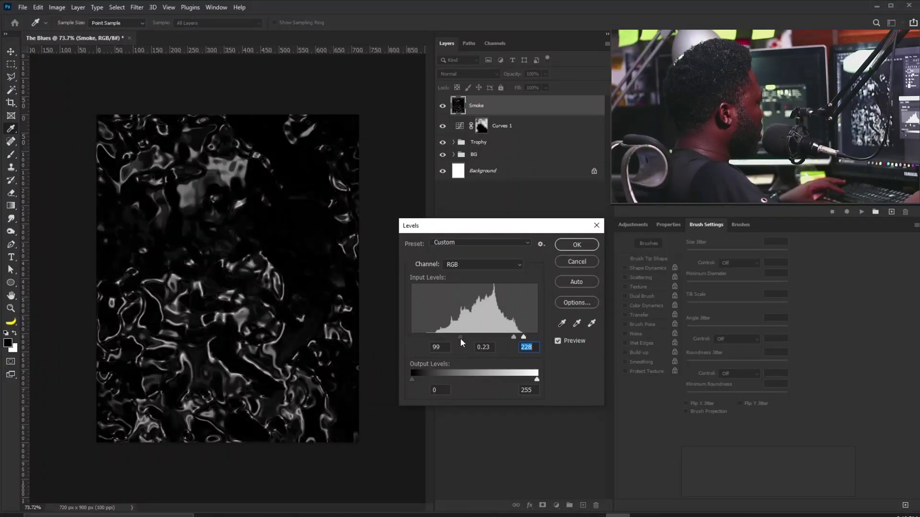
mouse_move(524, 337)
mouse_down()
mouse_move(535, 337)
mouse_move(475, 338)
mouse_move(527, 338)
mouse_up()
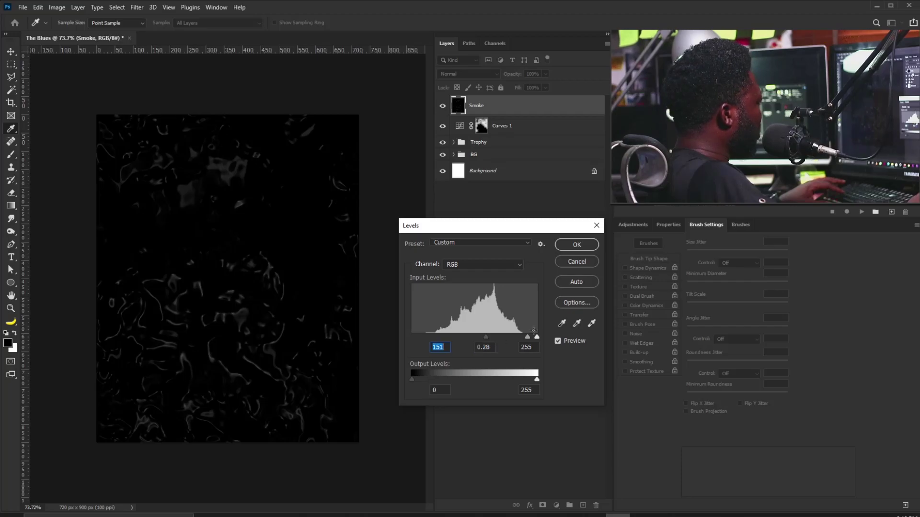
click(574, 244)
key(v)
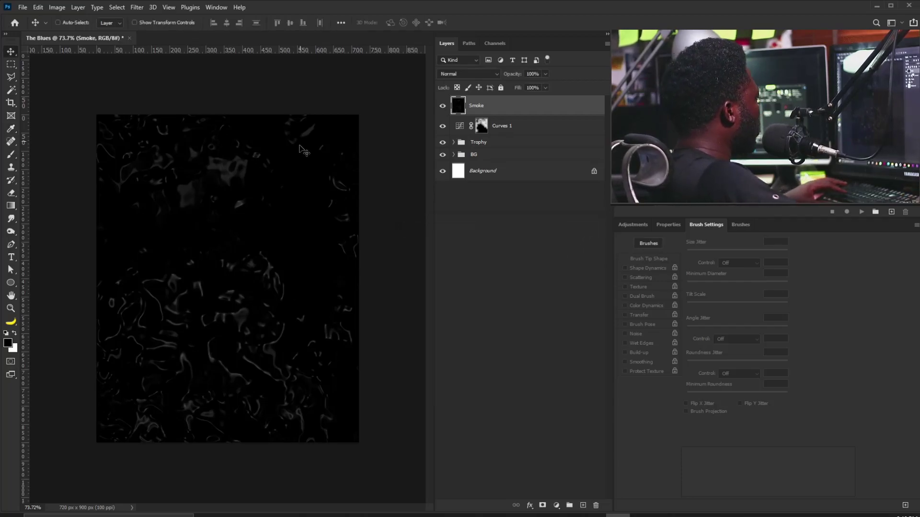
Apply a Gaussian Blur with a 2.7 pixel radius to the Smoke layer.
click(138, 11)
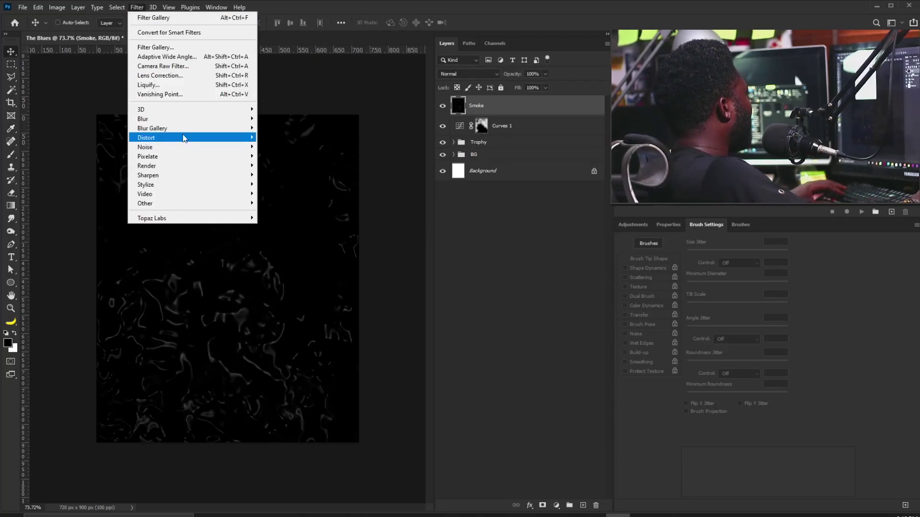
mouse_move(185, 120)
click(98, 156)
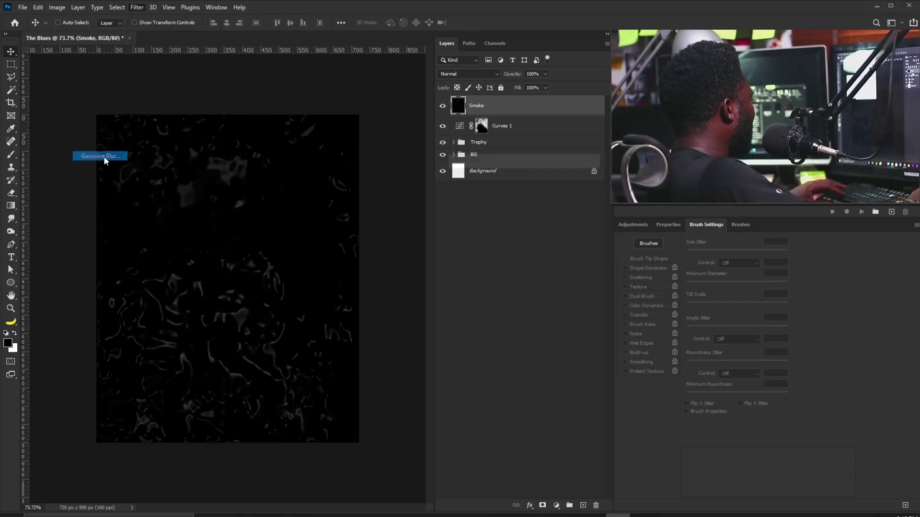
drag(496, 311, 467, 310)
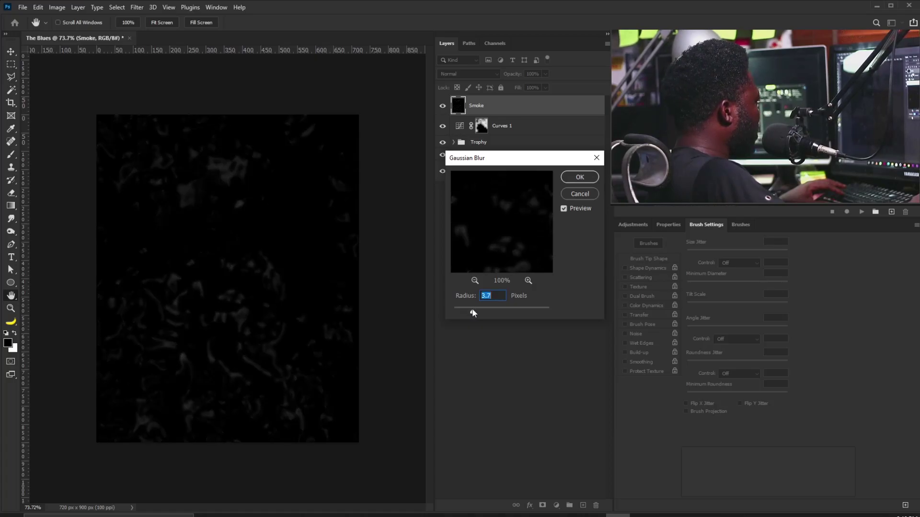
drag(473, 308, 469, 306)
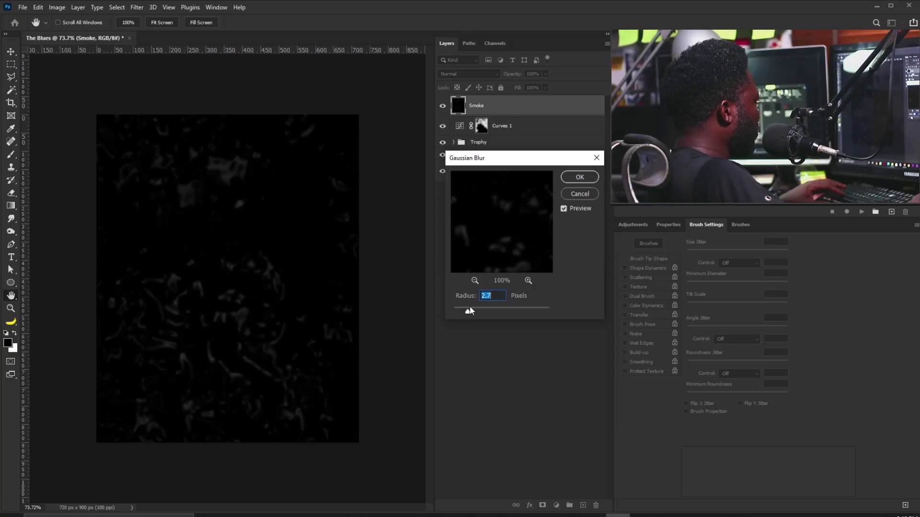
click(575, 178)
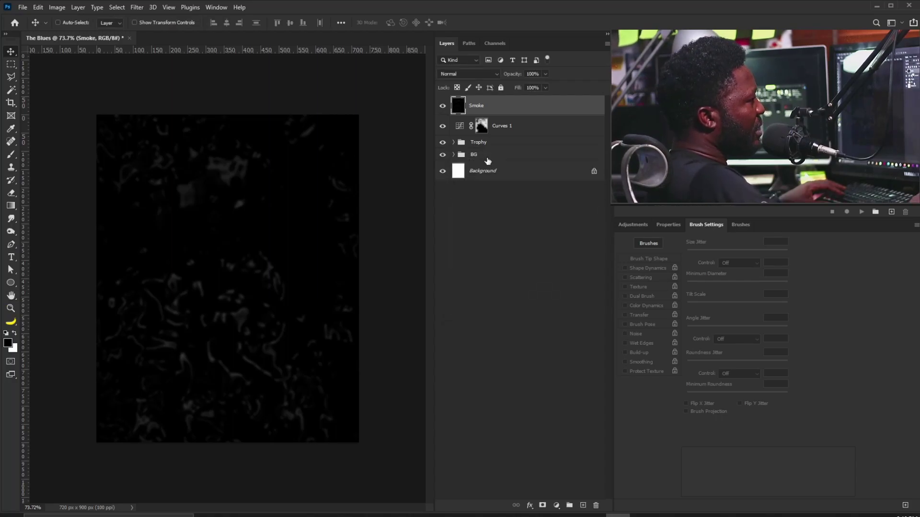
Set the Smoke layer's blend mode to Screen and its opacity to 68%.
click(453, 73)
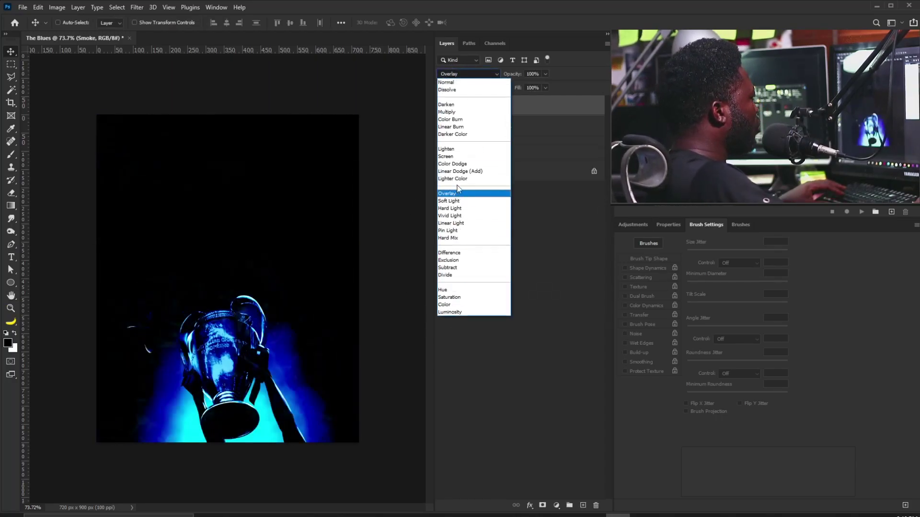
click(458, 156)
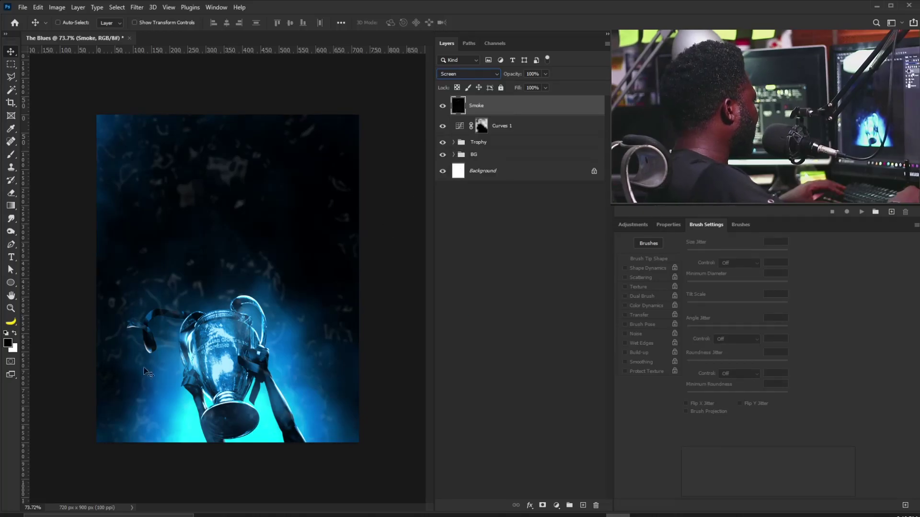
click(545, 74)
drag(548, 86, 536, 89)
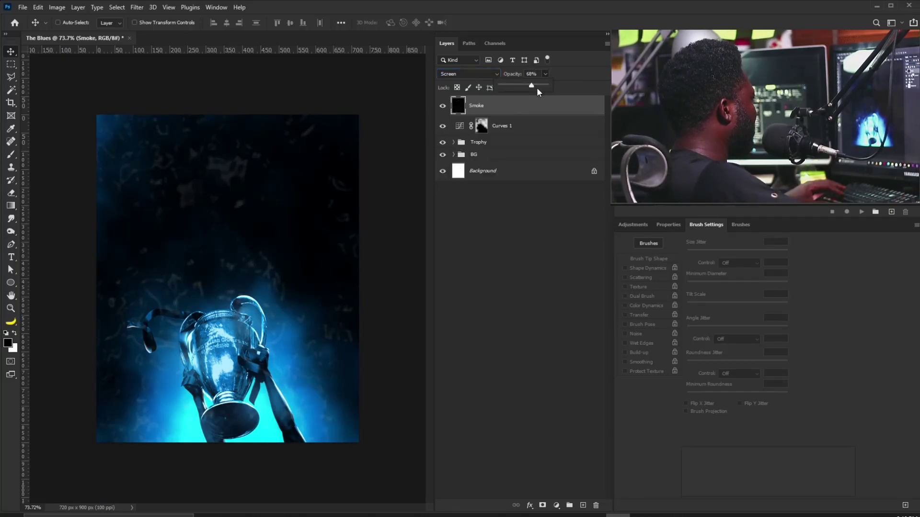
Mask the smoke out of the upper part of the canvas with a black brush and set the Smoke layer's opacity to 85%.
click(544, 505)
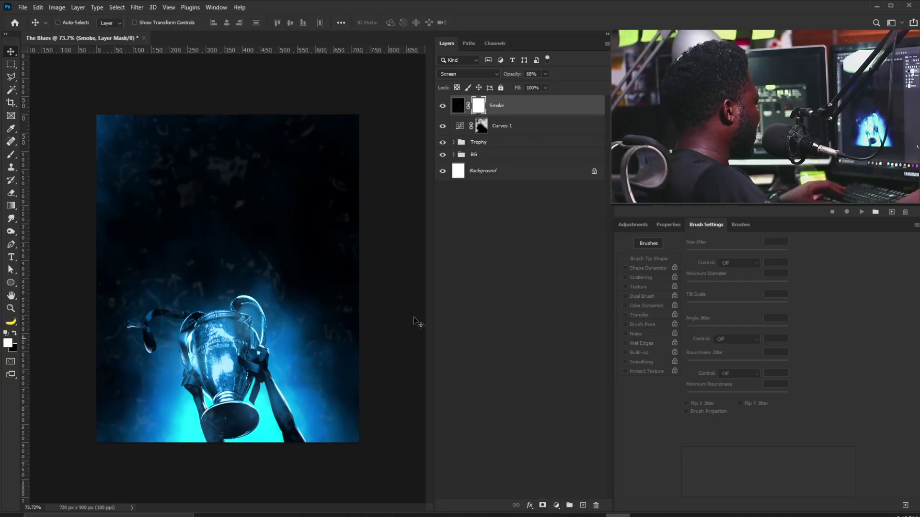
key(b)
key(x)
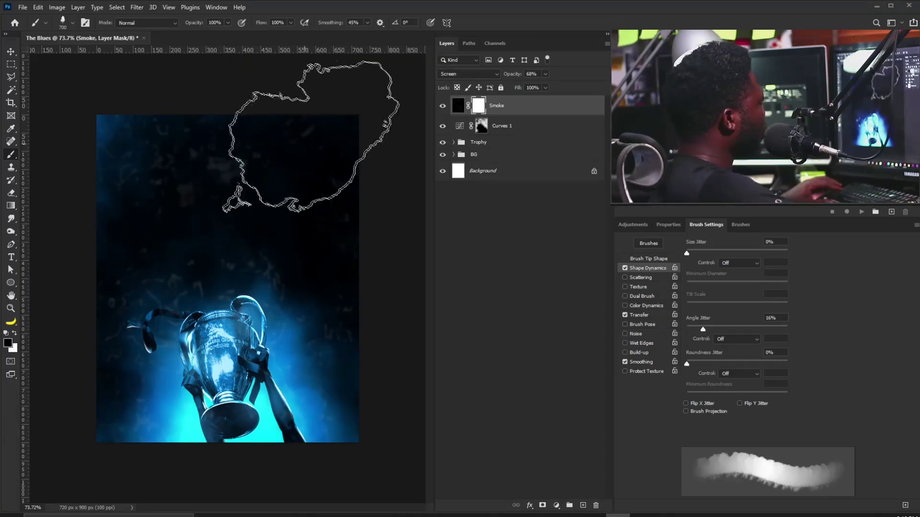
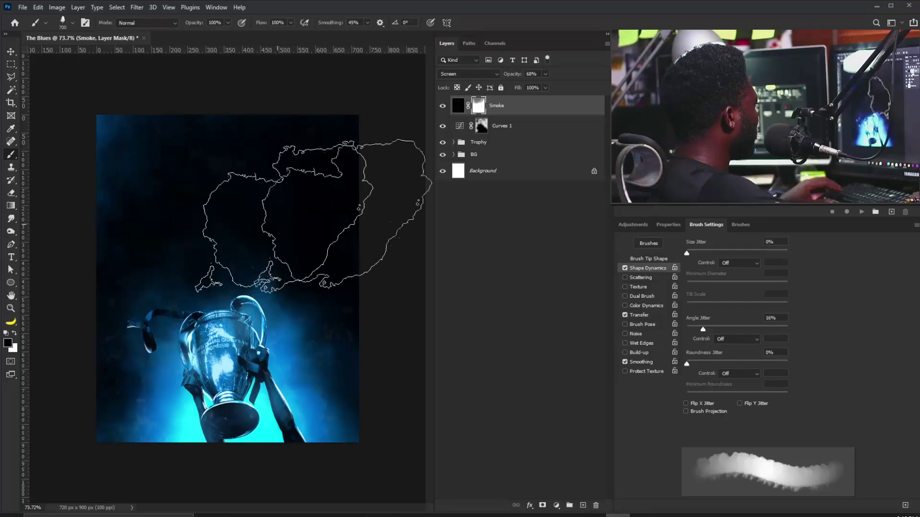
key(v)
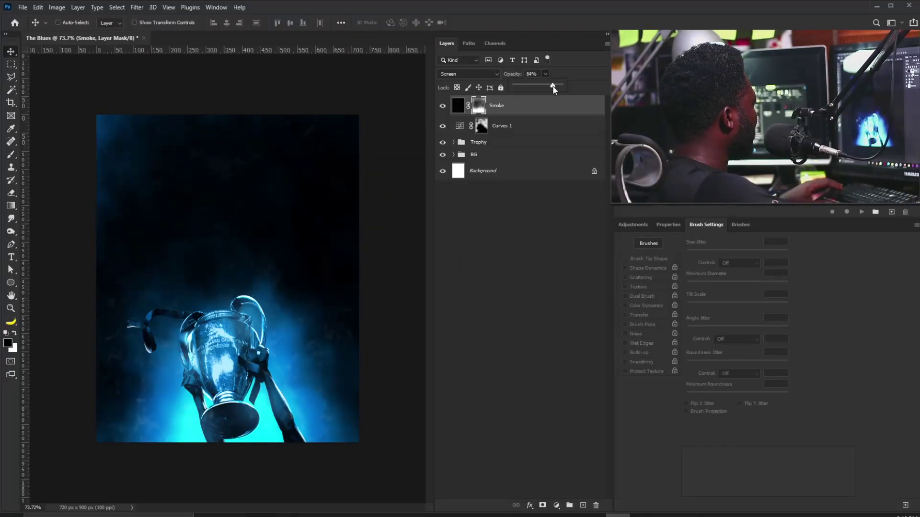
click(382, 122)
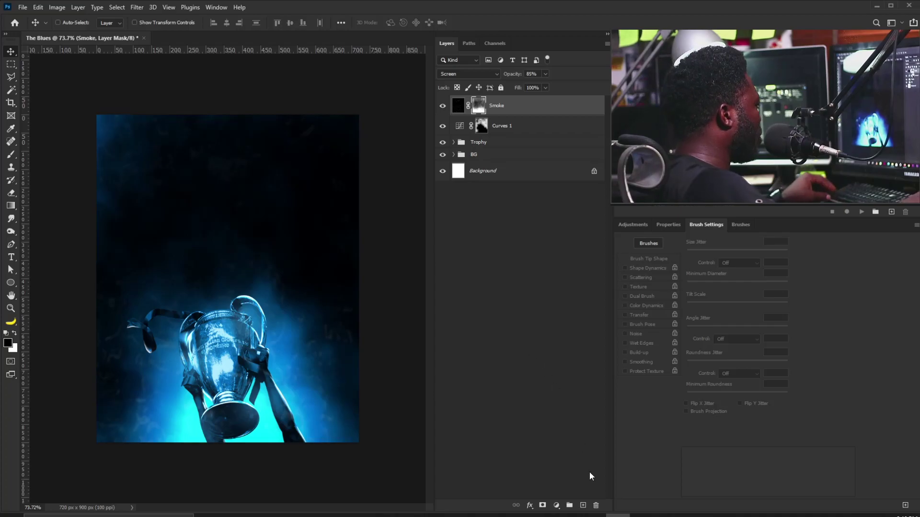
Create a new layer named Particles above the Smoke layer.
alt+click(584, 505)
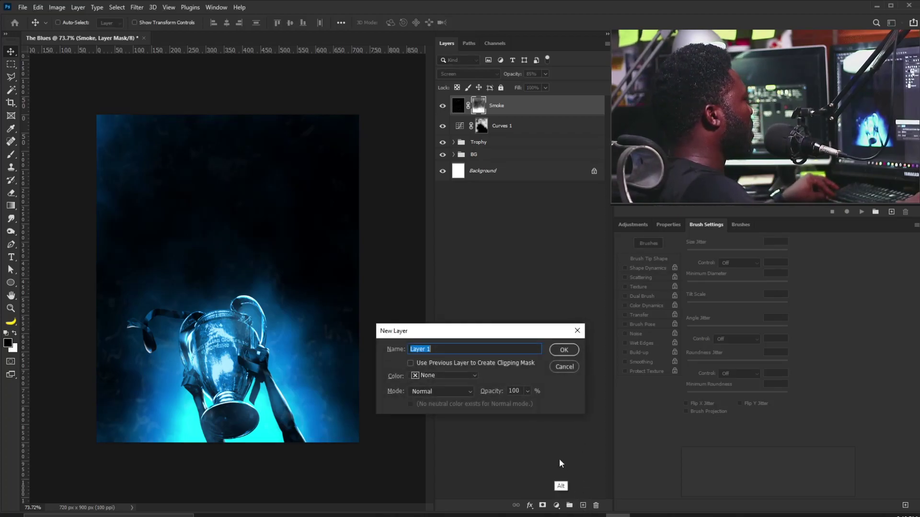
text(Pa)
text(rticles)
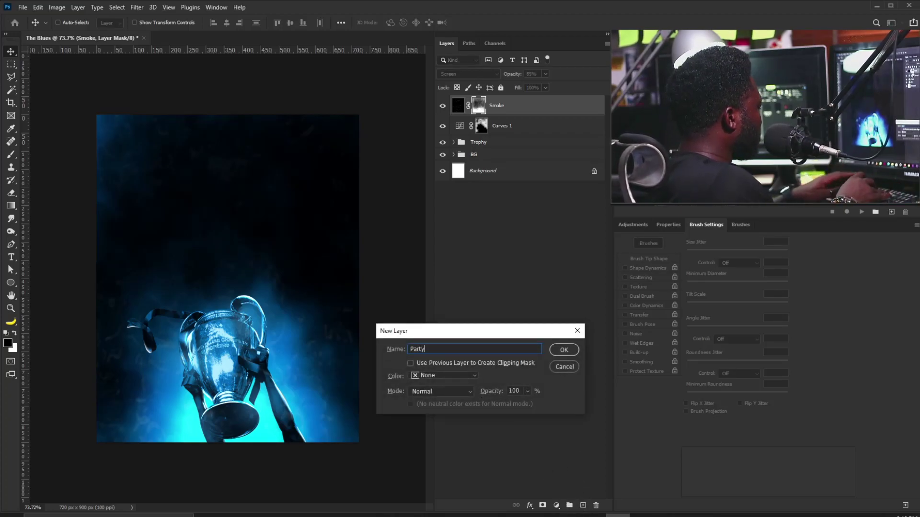
key(Return)
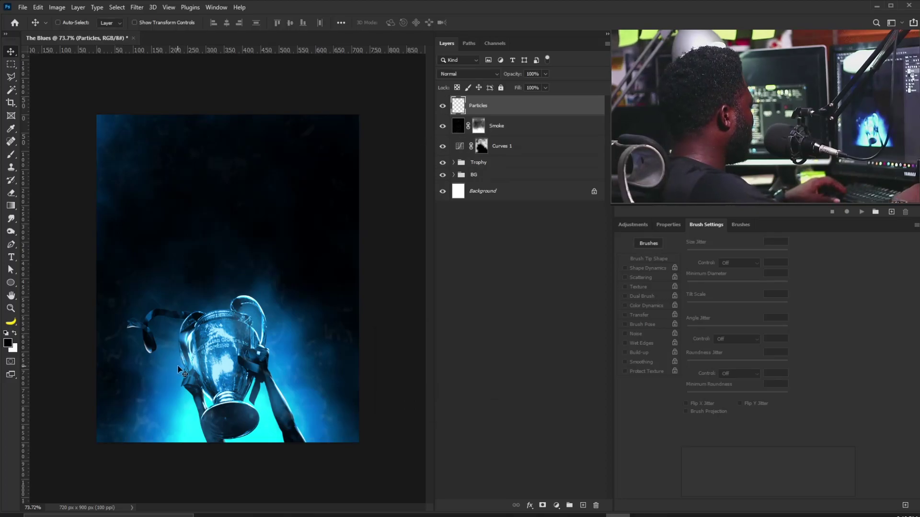
Sample the cyan glow beside the trophy's base as the foreground color, 23f6fe, and activate the Brush tool.
click(8, 343)
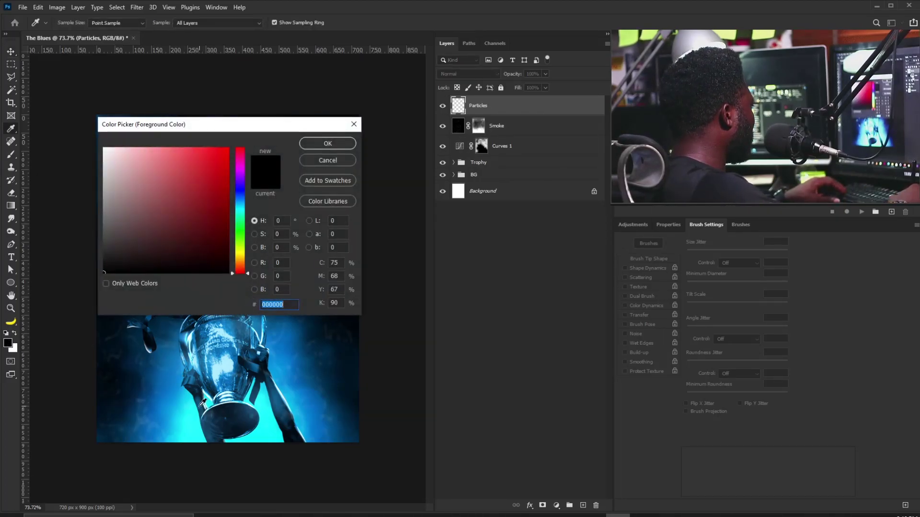
click(194, 411)
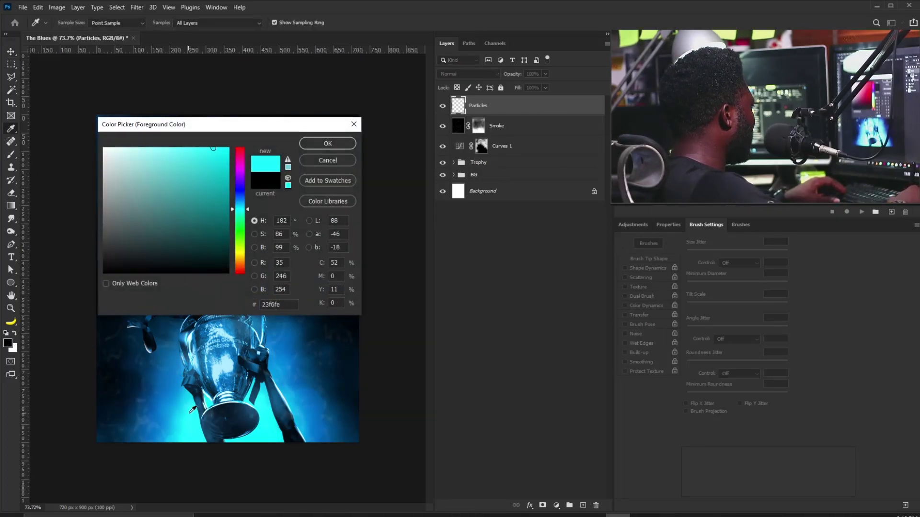
click(337, 141)
key(v)
key(b)
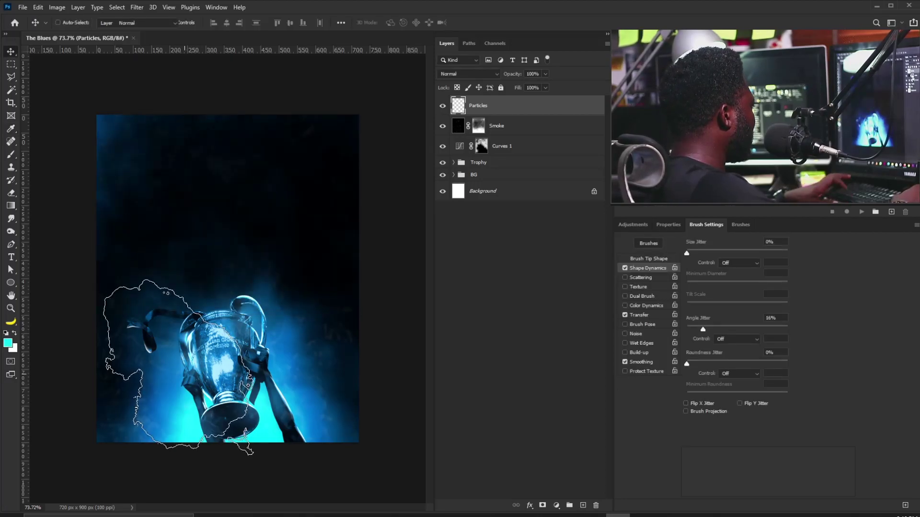
Open the Brush Tip Shape options in the brush settings.
click(645, 228)
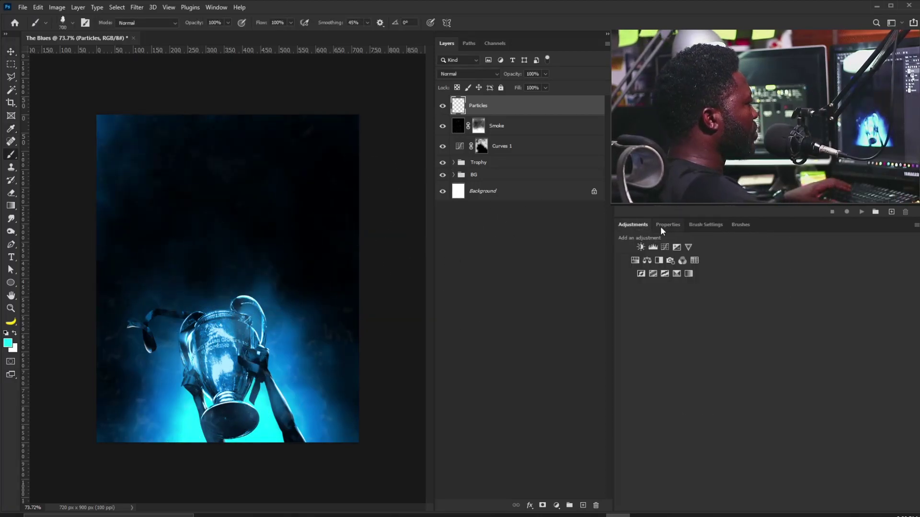
click(662, 225)
click(706, 225)
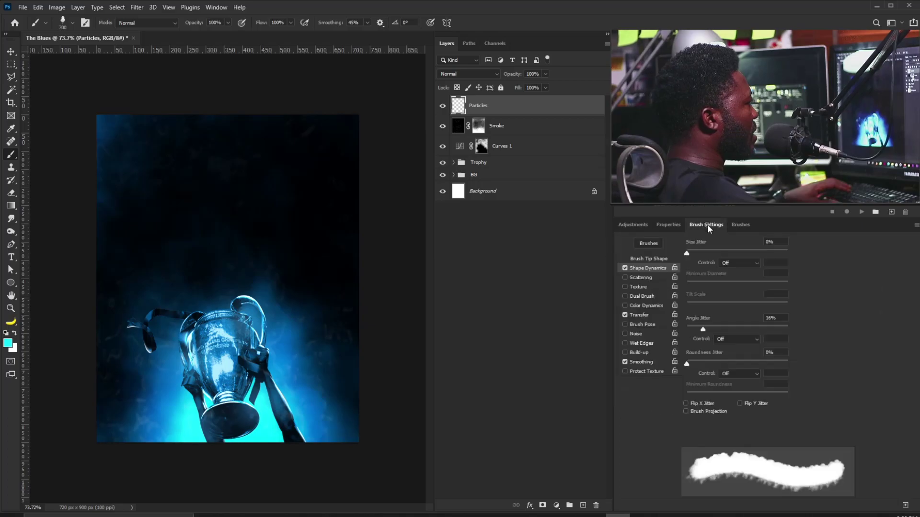
click(664, 258)
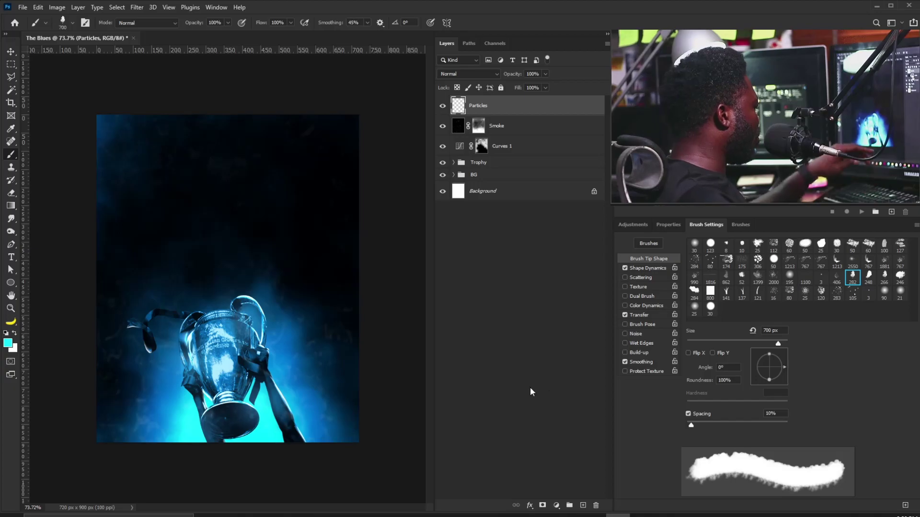
key(bracketleft)
key(bracketleft)
key(bracketleft)
key(bracketleft)
key(bracketleft)
key(bracketleft)
key(bracketleft)
key(bracketleft)
key(bracketleft)
key(bracketleft)
key(bracketleft)
key(bracketleft)
key(bracketleft)
key(bracketleft)
key(bracketleft)
key(bracketleft)
key(bracketleft)
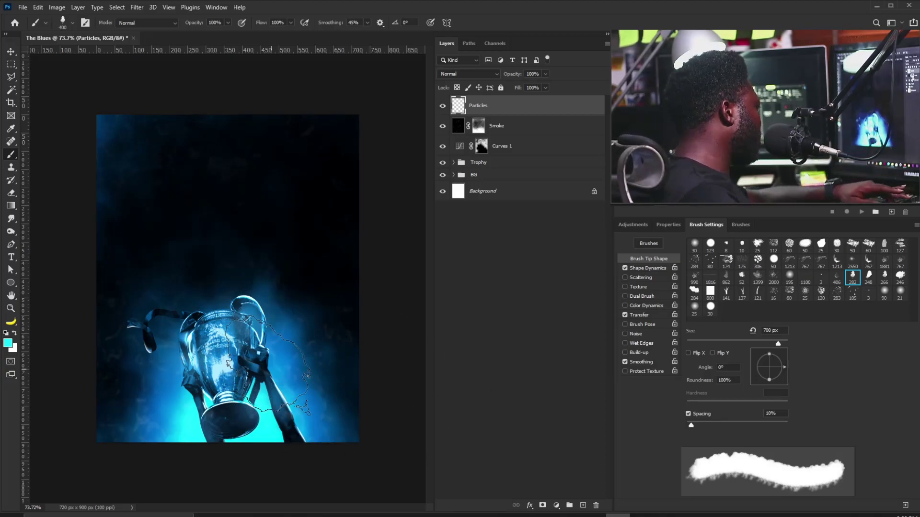
key(bracketleft)
Choose the 248 px brush tip and reduce its size to 50 px.
click(885, 276)
click(866, 276)
key(bracketleft)
key(bracketleft)
key(bracketleft)
key(bracketleft)
key(bracketleft)
key(bracketleft)
key(bracketleft)
key(bracketleft)
key(bracketleft)
key(bracketleft)
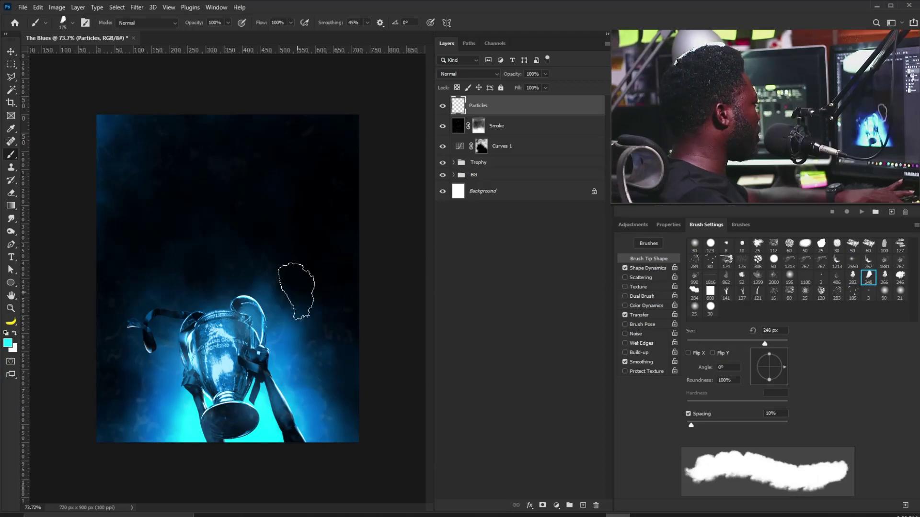
Review the brush's Shape Dynamics and reduce the brush size to 15 px.
click(651, 268)
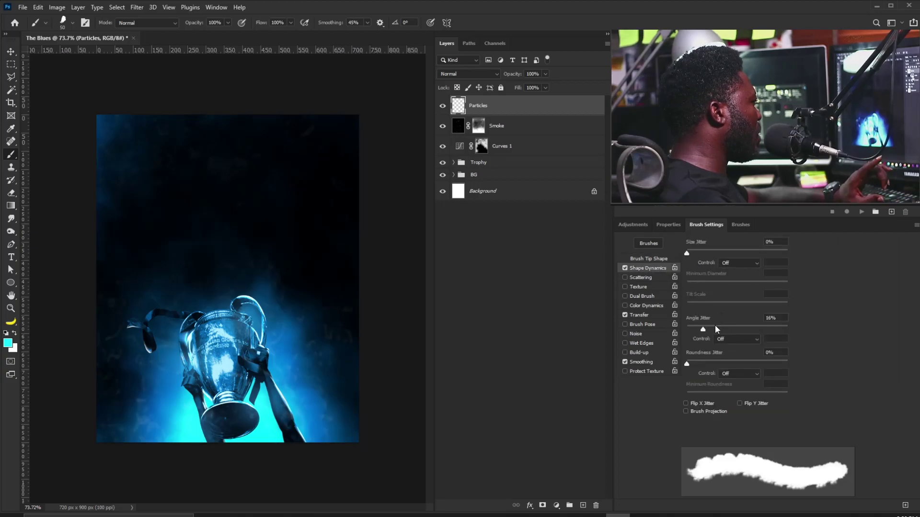
click(648, 259)
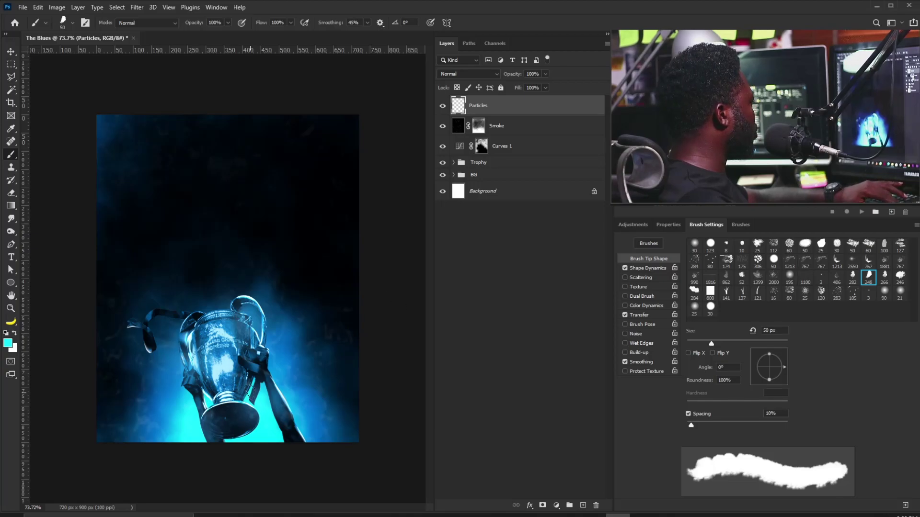
key(bracketleft)
key(bracketleft)
key(bracketleft)
key(bracketleft)
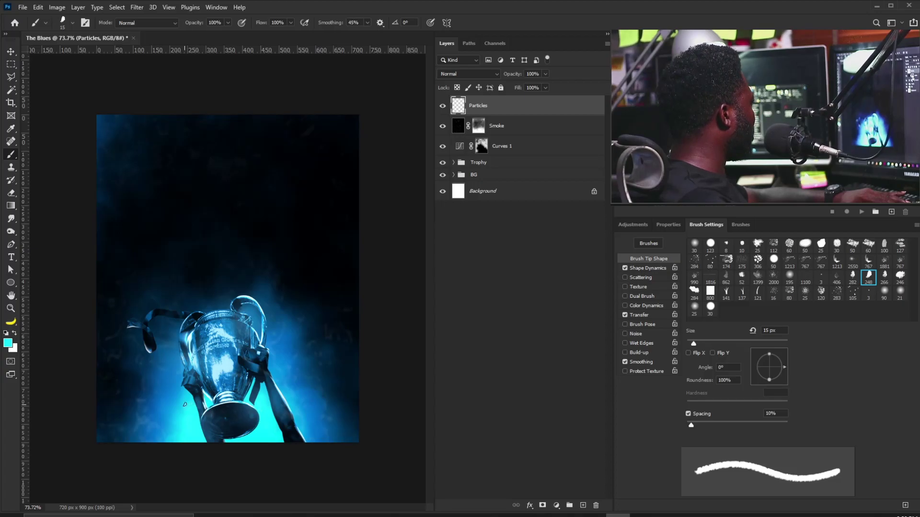
Paint the first cyan particles beside the trophy's base on the Particles layer, varying the brush size and ending at 9 px.
key(bracketleft)
key(bracketleft)
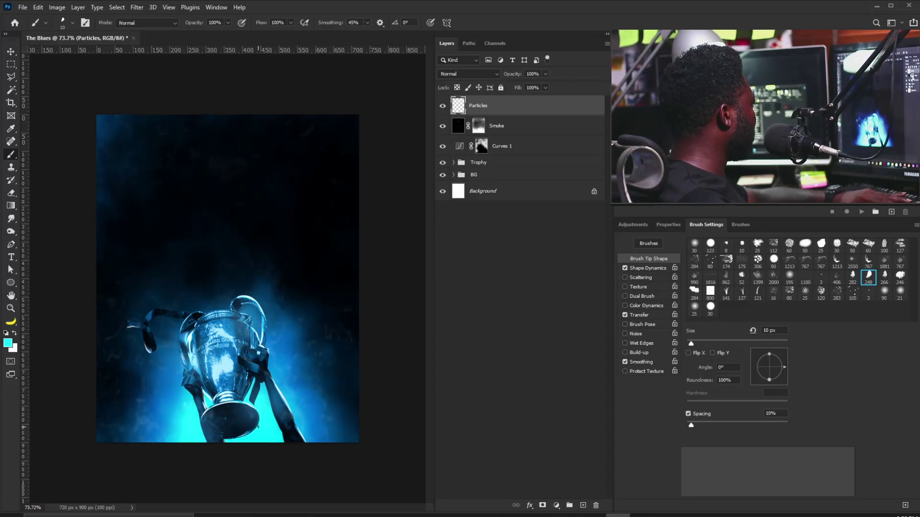
key(bracketright)
key(bracketright)
key(bracketright)
key(bracketleft)
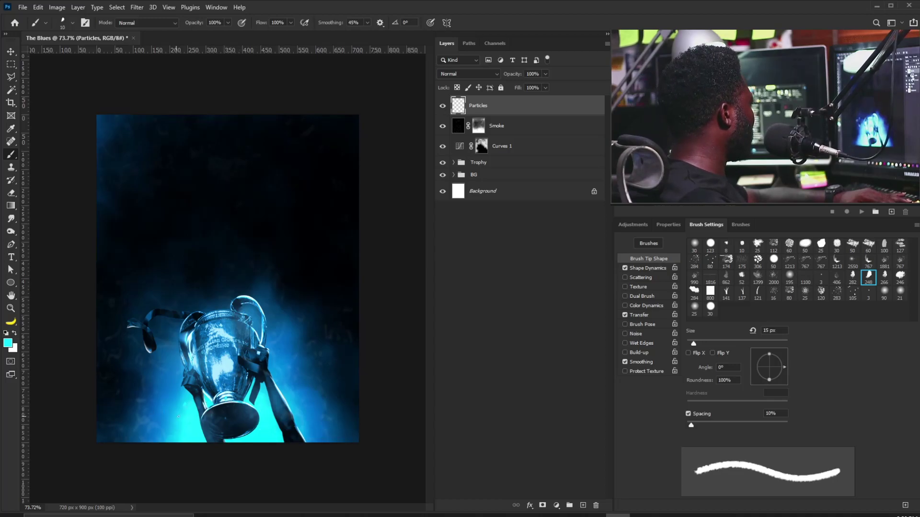
key(bracketleft)
key(bracketleft)
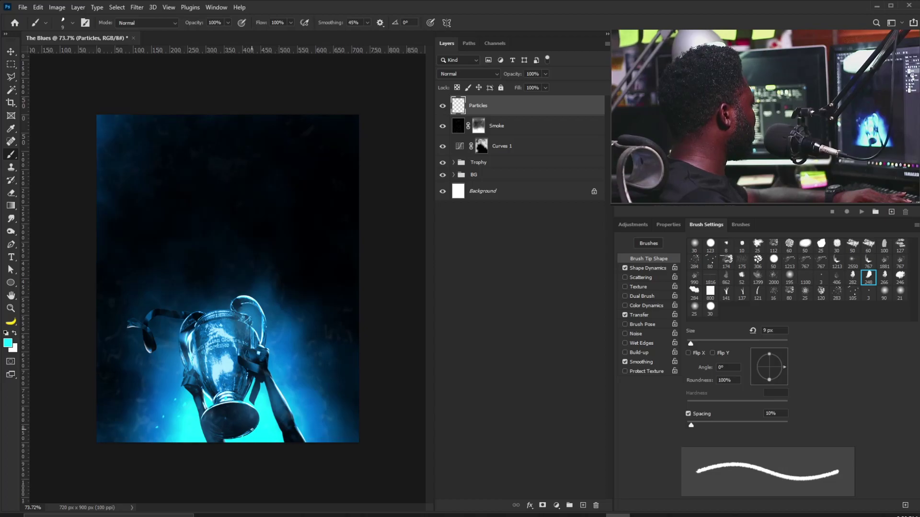
Paint finer cyan particles around the trophy's base while reducing the brush size step by step to 5 px.
key(bracketleft)
key(bracketleft)
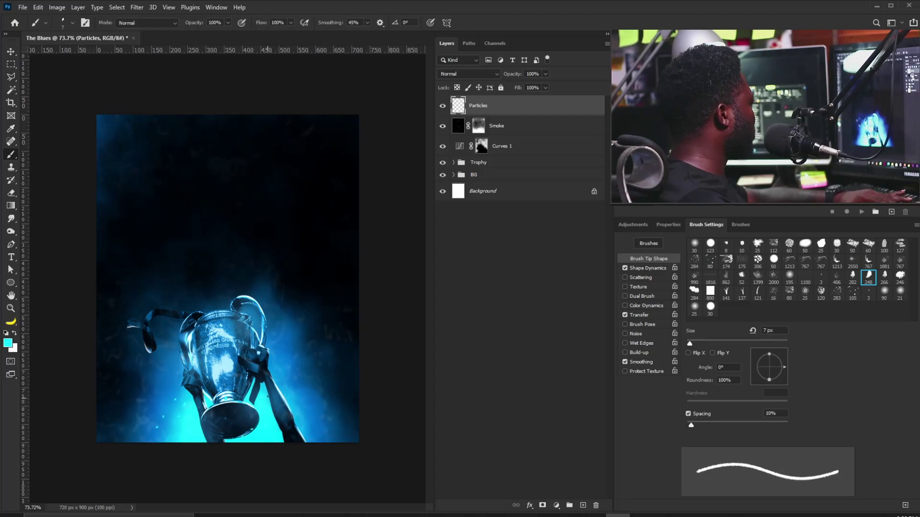
key(bracketleft)
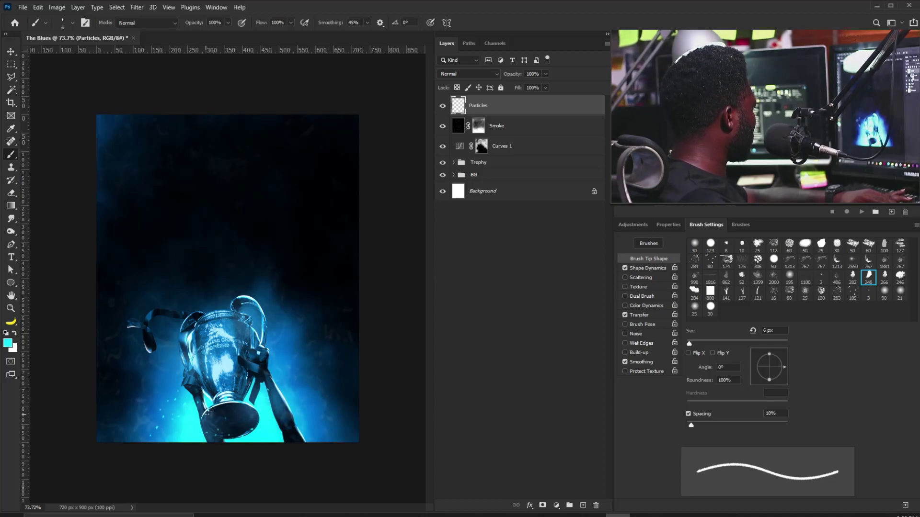
key(bracketleft)
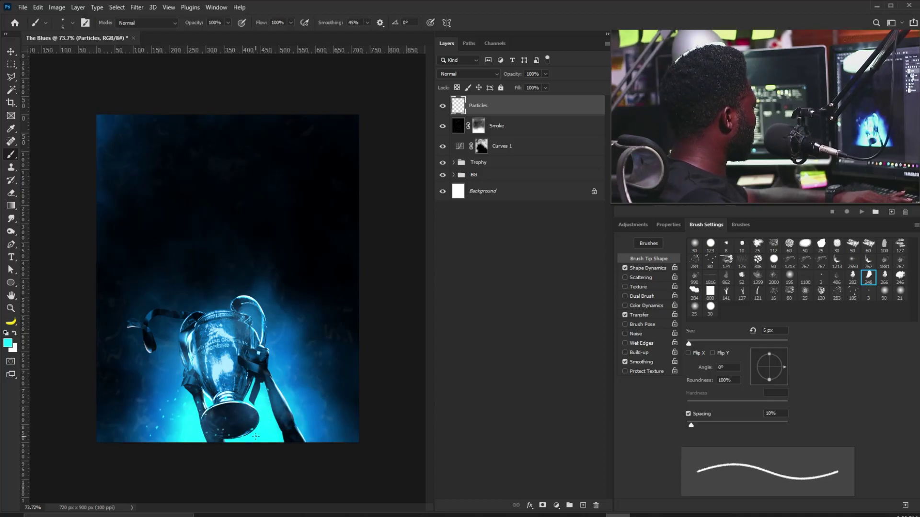
Set the Particles layer to Color Dodge with Transparency Shapes Layer turned off, and paint more particles beside the trophy's base.
double_click(568, 112)
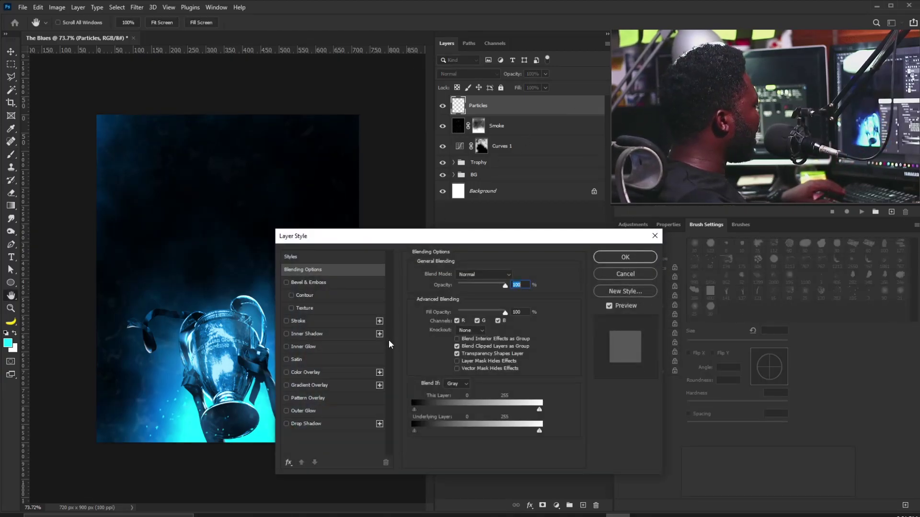
click(484, 274)
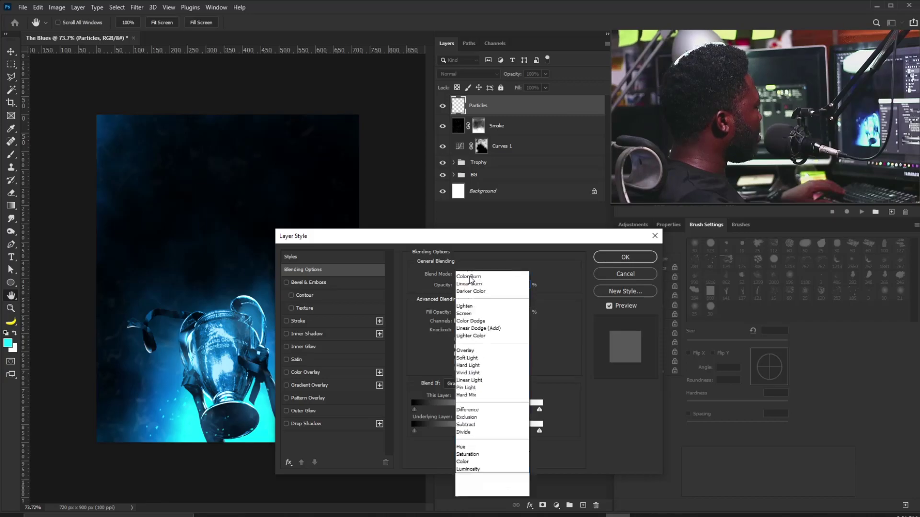
click(472, 357)
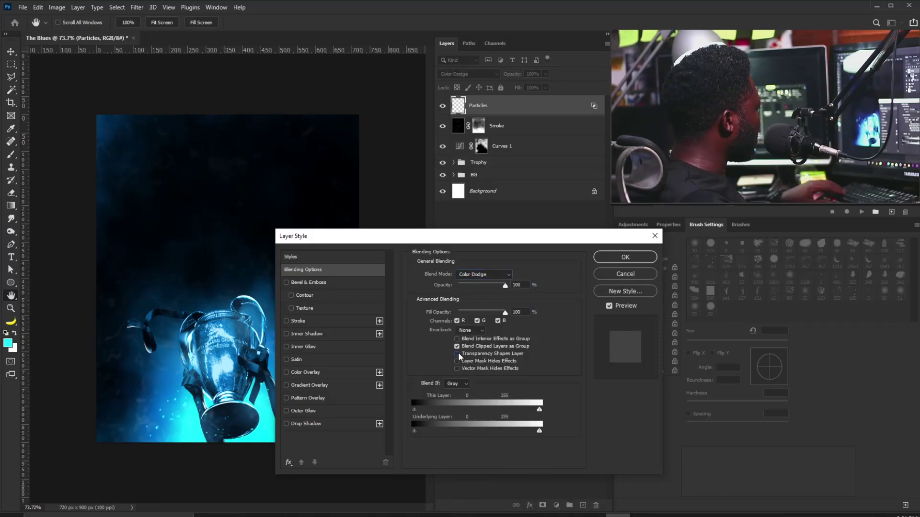
click(625, 257)
key(b)
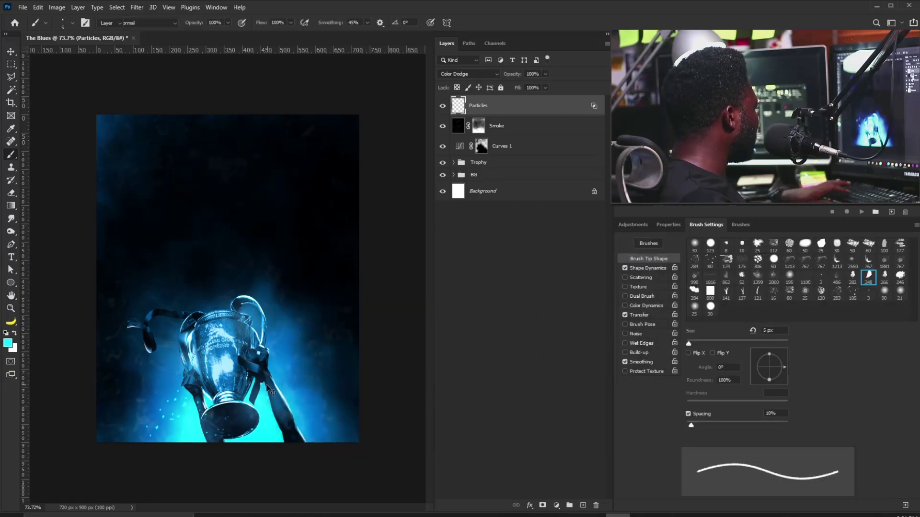
Duplicate the Particles layer, scale the copy to about 62%, flip it horizontally and position it over the trophy's base.
key(v)
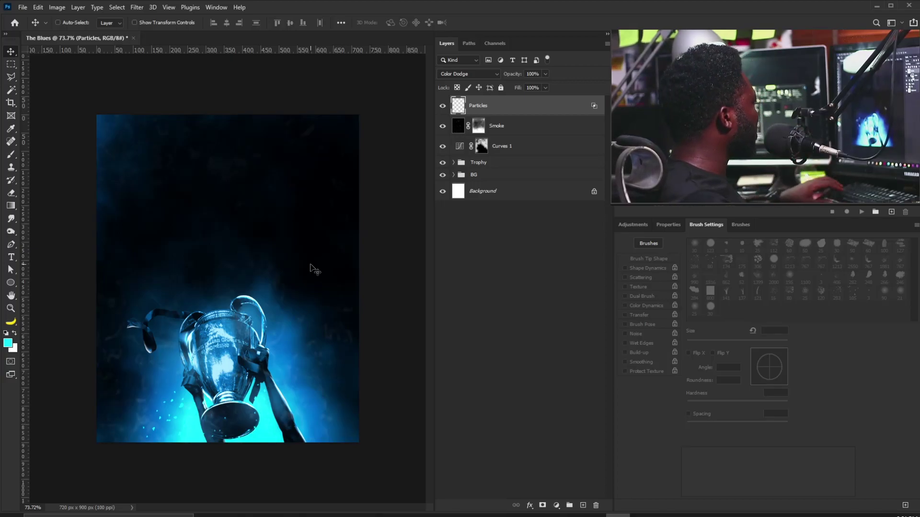
drag(576, 107, 577, 500)
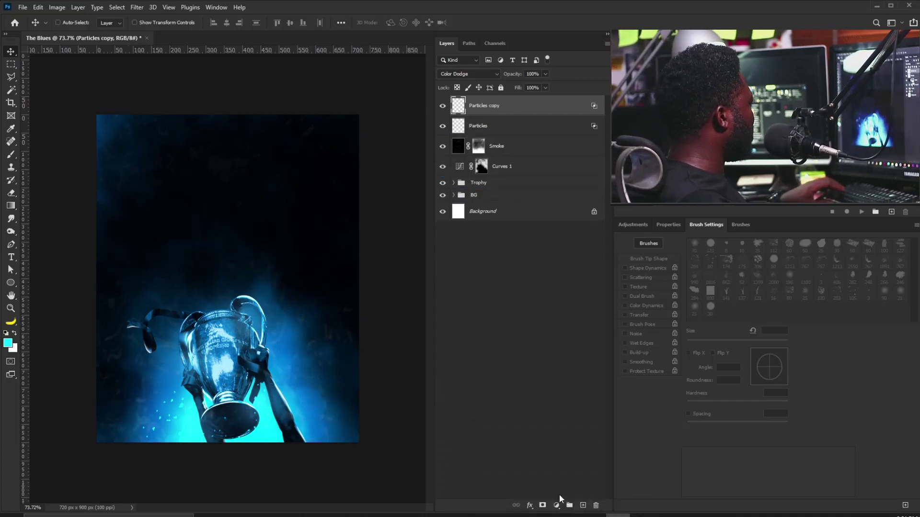
key(ctrl+t)
key(ctrl+t)
drag(273, 384, 247, 391)
right_click(247, 392)
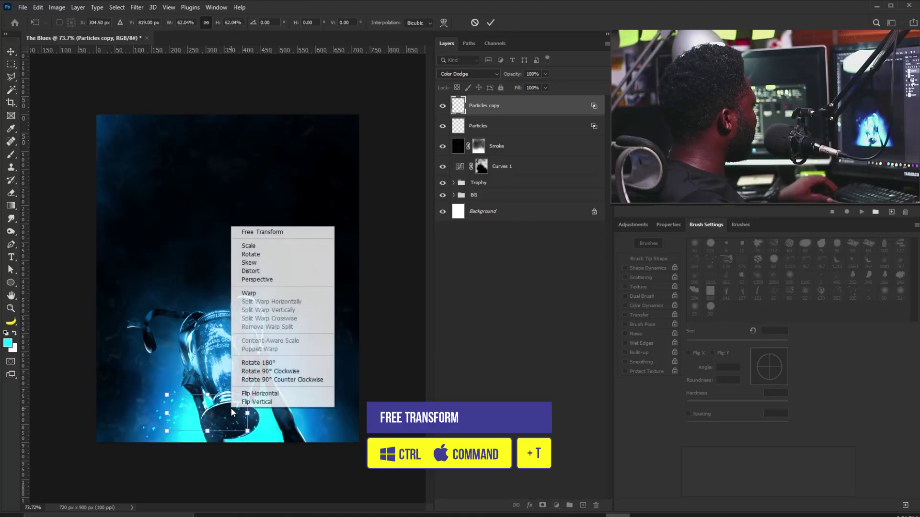
click(277, 394)
drag(219, 426, 252, 427)
key(Return)
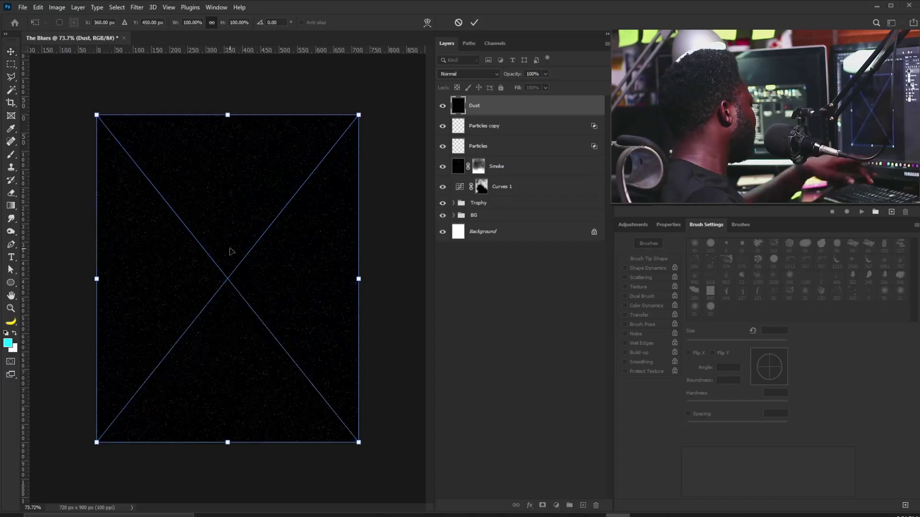
Place the Dust image over the whole canvas, blend it with Screen at 68% opacity, and save the document.
key(Return)
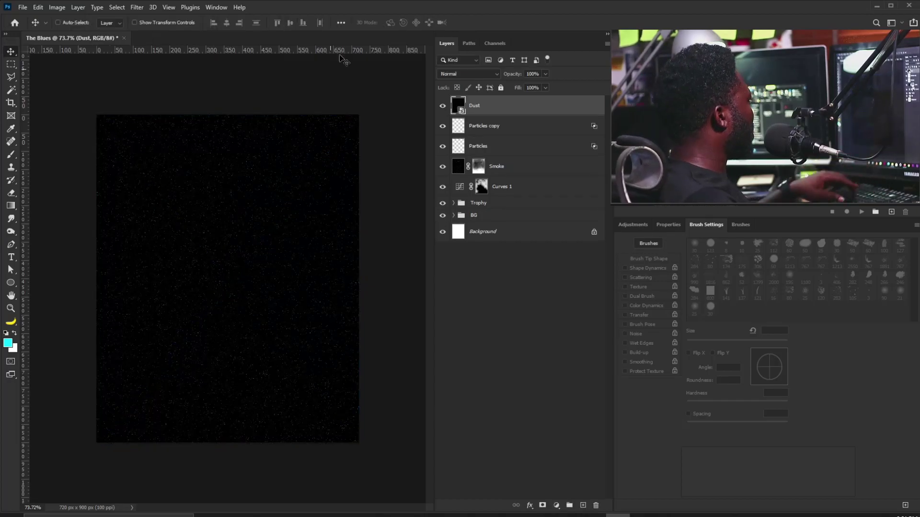
click(468, 72)
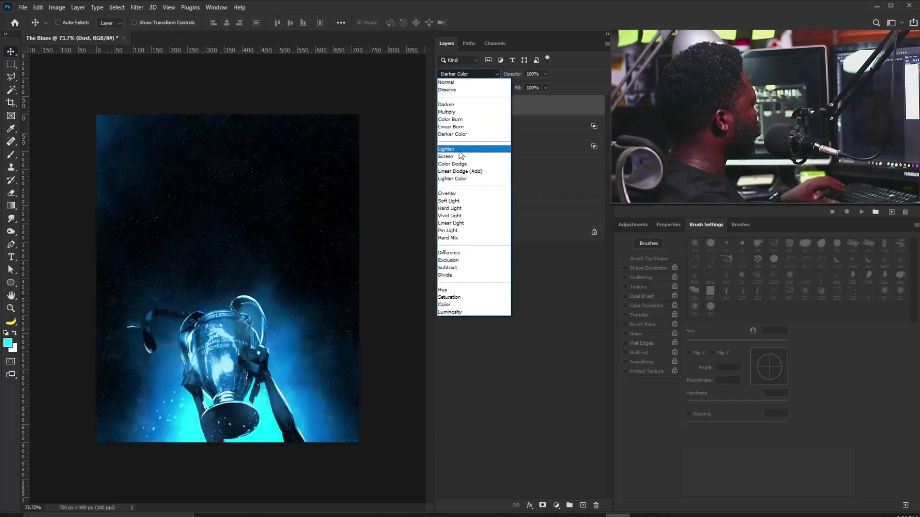
click(459, 156)
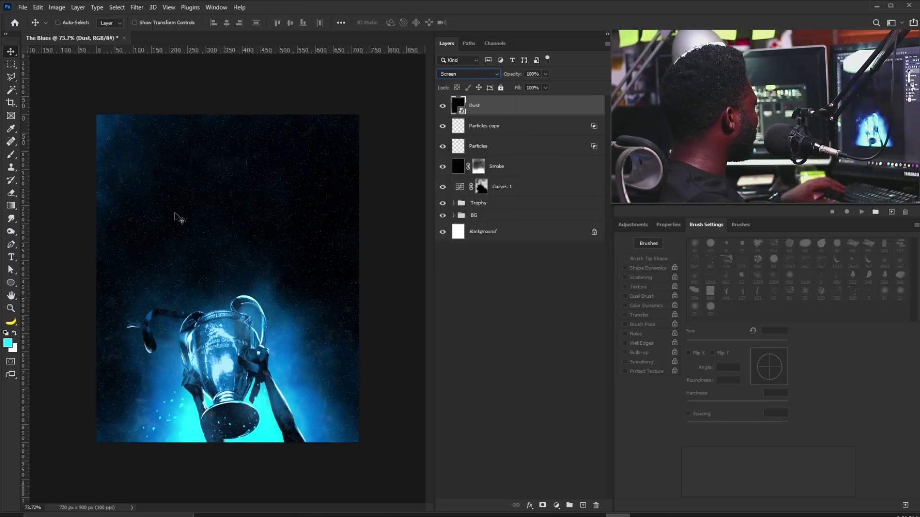
click(545, 74)
drag(548, 86, 534, 89)
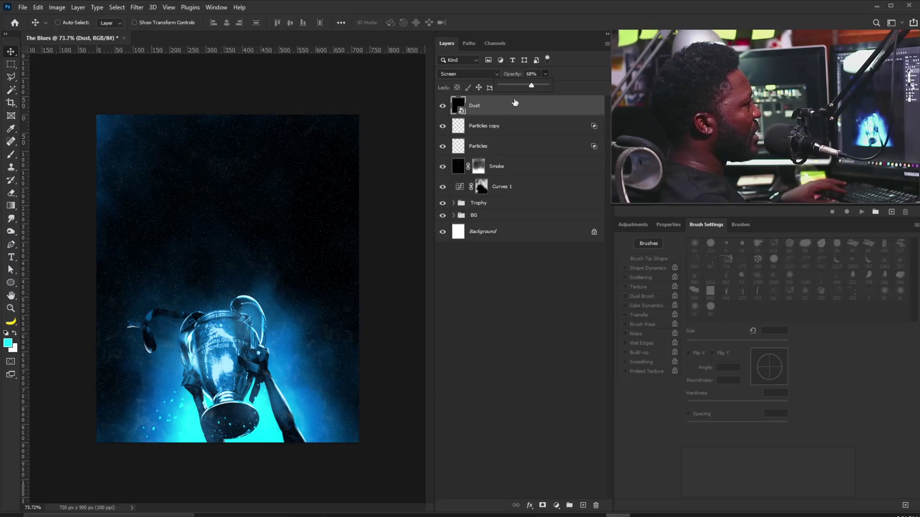
click(216, 193)
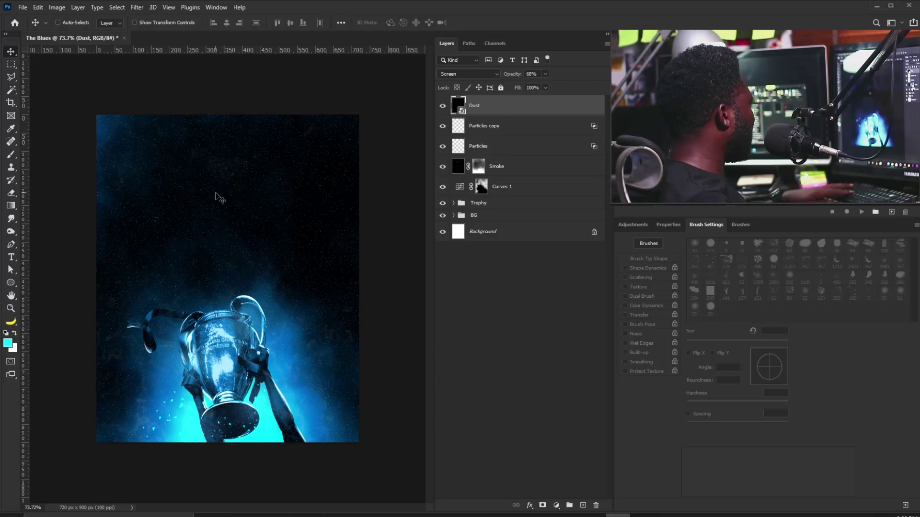
key(ctrl+s)
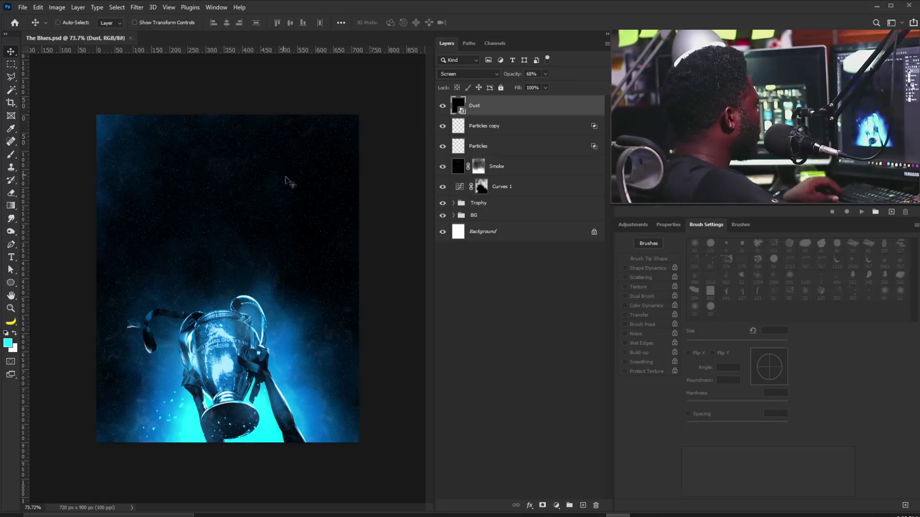
Group the layers from Dust down to Curves 1 and name the group Light.
shift+click(500, 186)
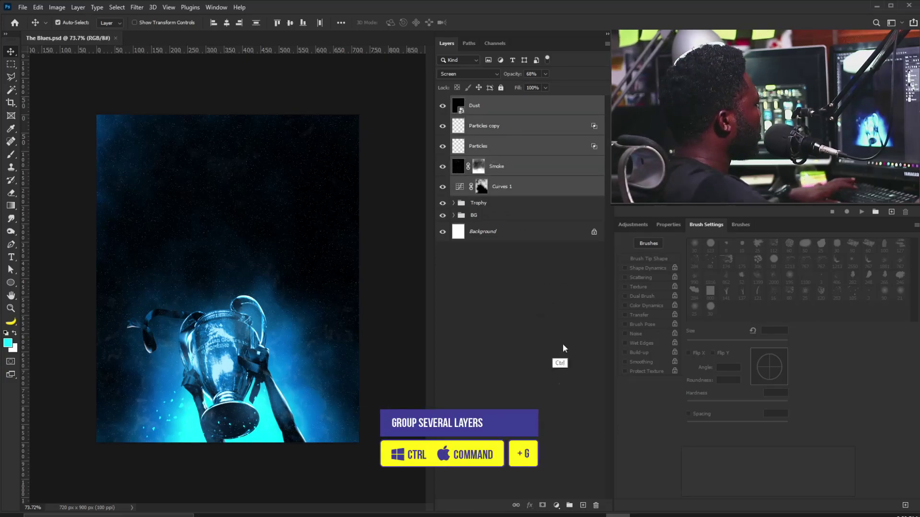
key(ctrl+g)
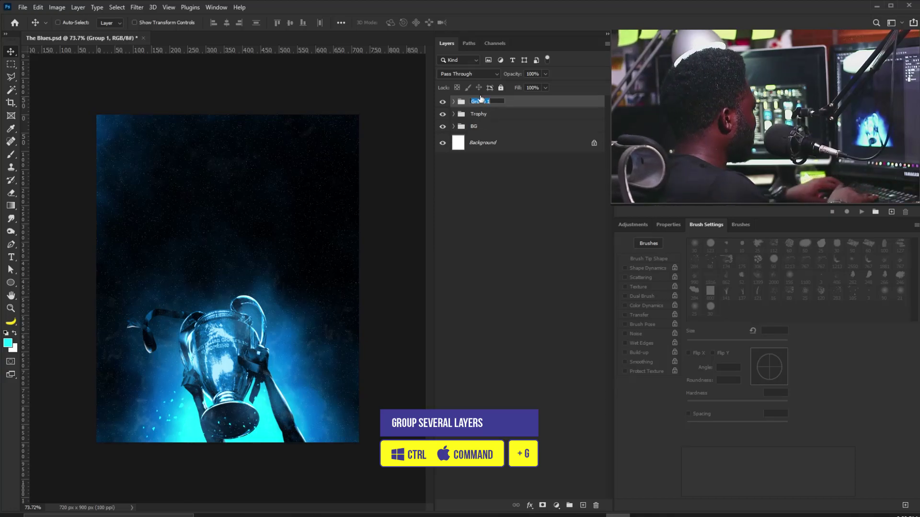
text(Light)
key(Return)
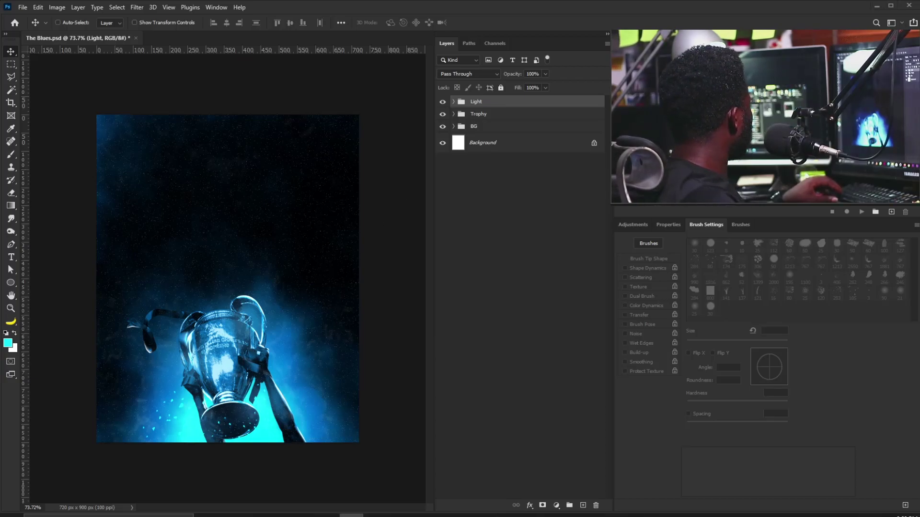
Place the Chelsea FC logo centered above the trophy, scaled to about 168 by 168 px.
drag(241, 222, 250, 247)
drag(217, 284, 217, 196)
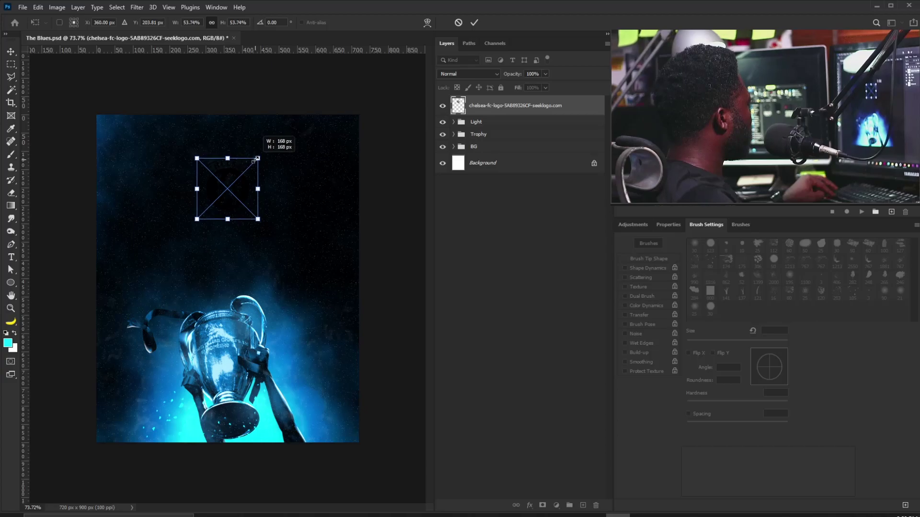
key(Return)
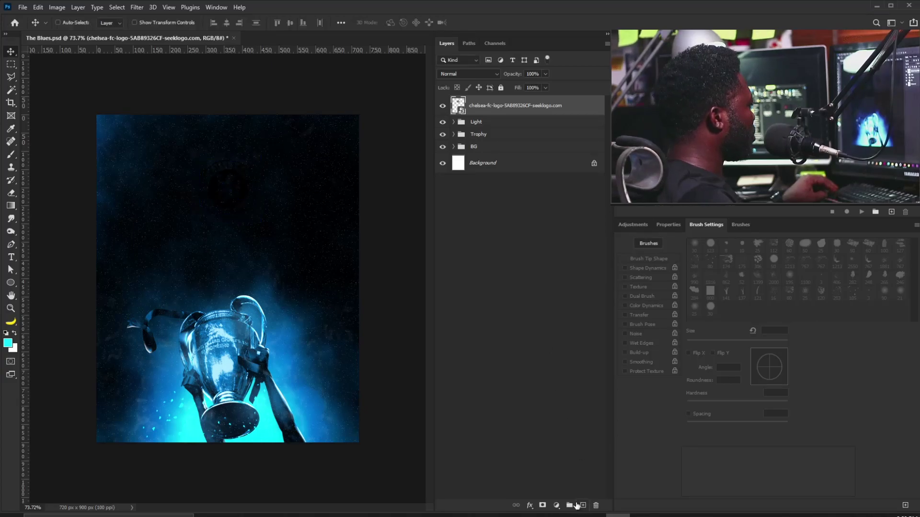
Apply a Color Overlay to the logo in near-white fffefd with Normal blending at 100% opacity.
click(530, 506)
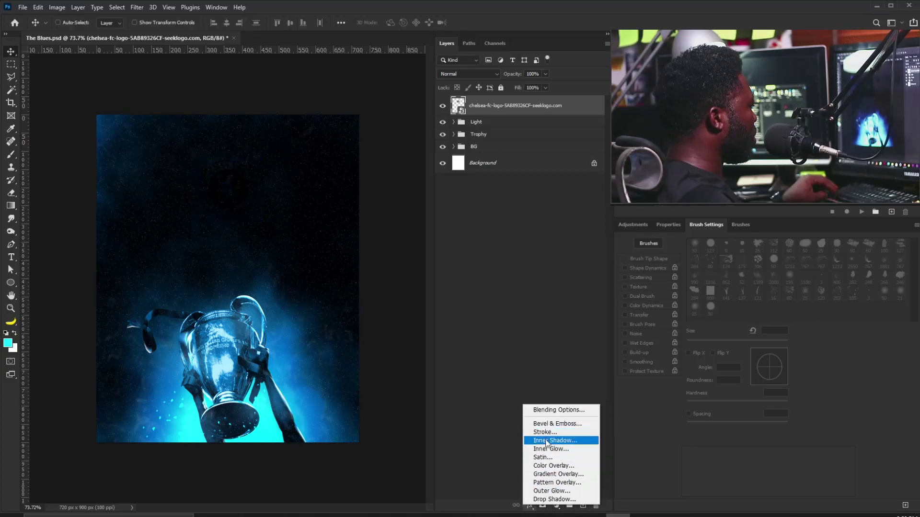
click(548, 466)
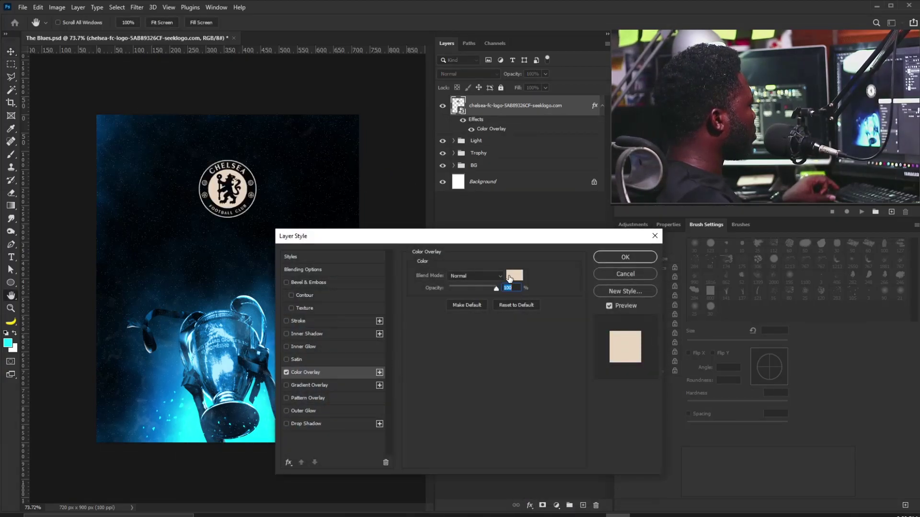
click(514, 276)
click(105, 148)
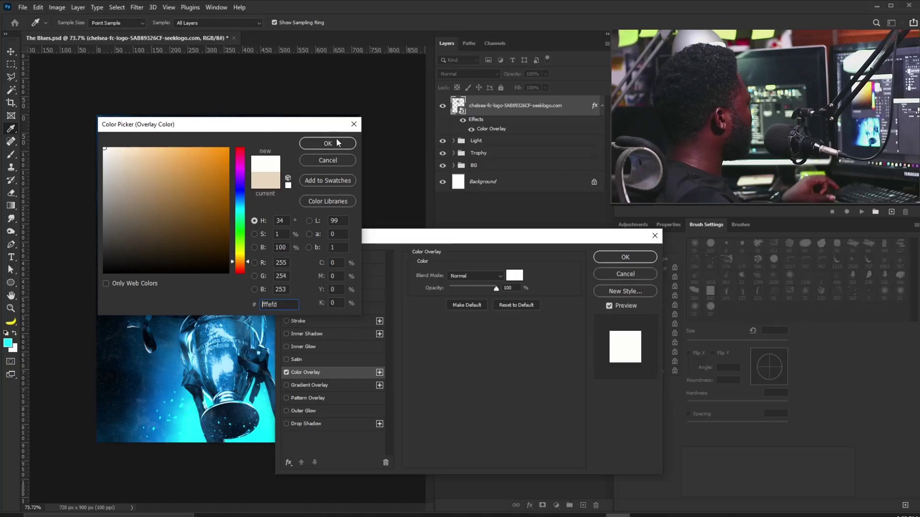
click(328, 143)
click(604, 259)
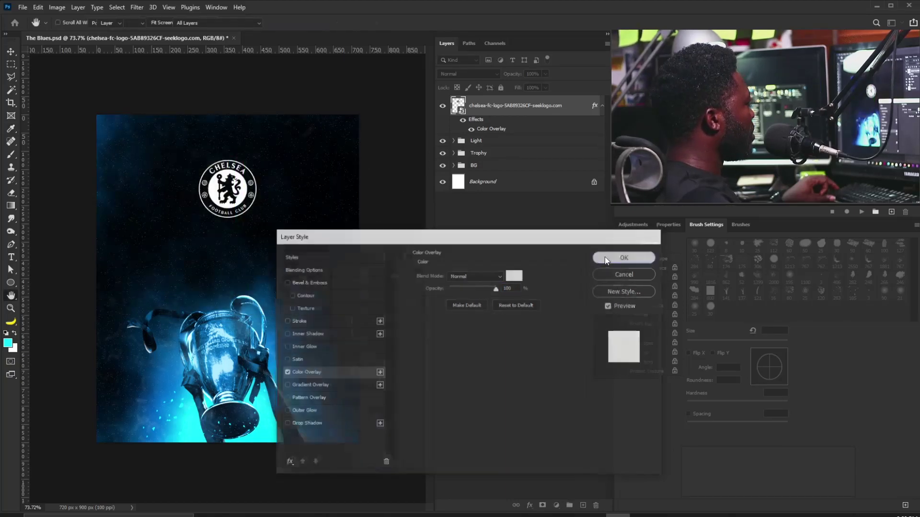
Add a new layer directly above the Light group and change the foreground color to orange.
click(494, 144)
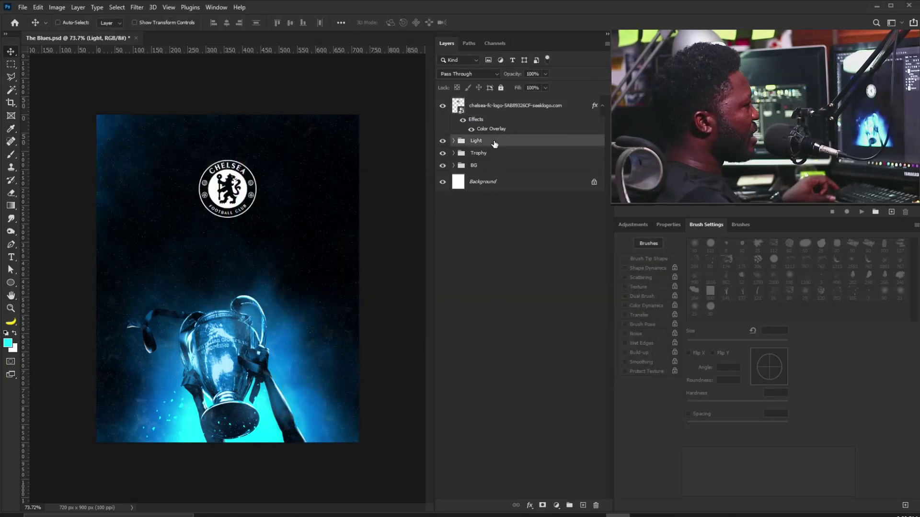
click(582, 505)
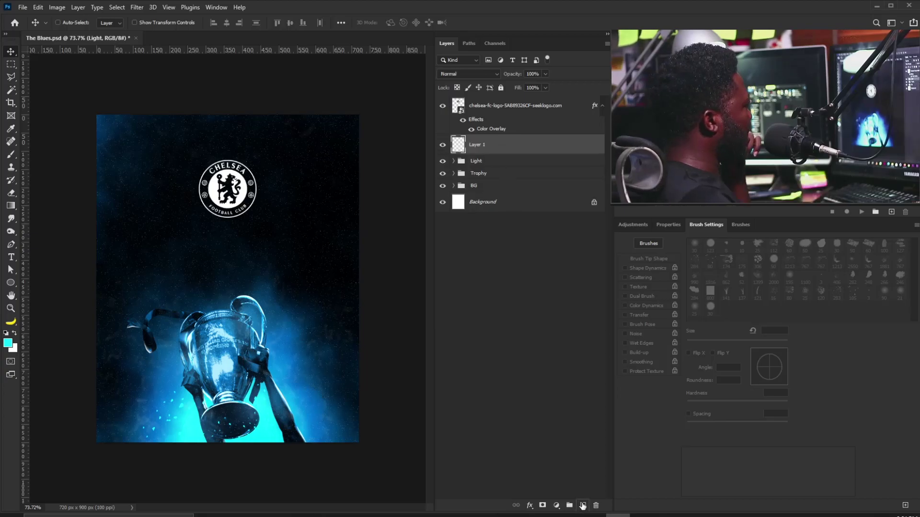
click(8, 343)
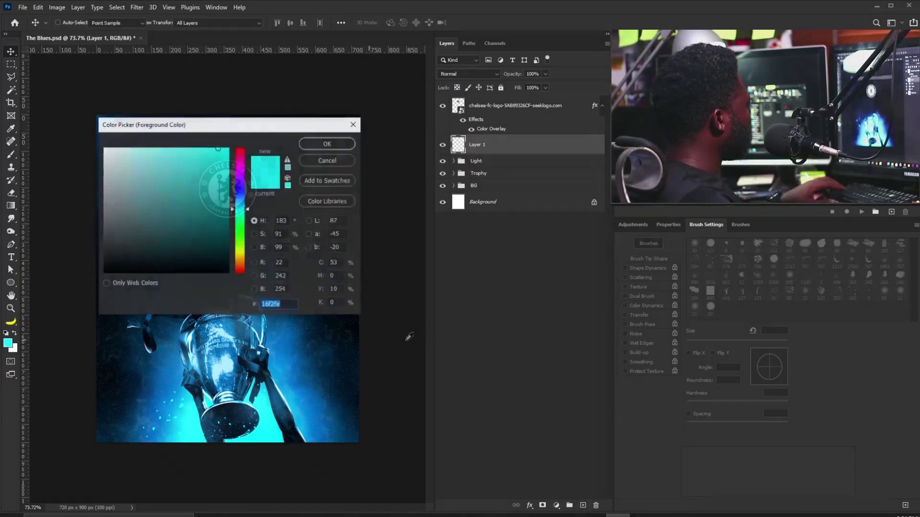
drag(233, 253, 238, 269)
key(Return)
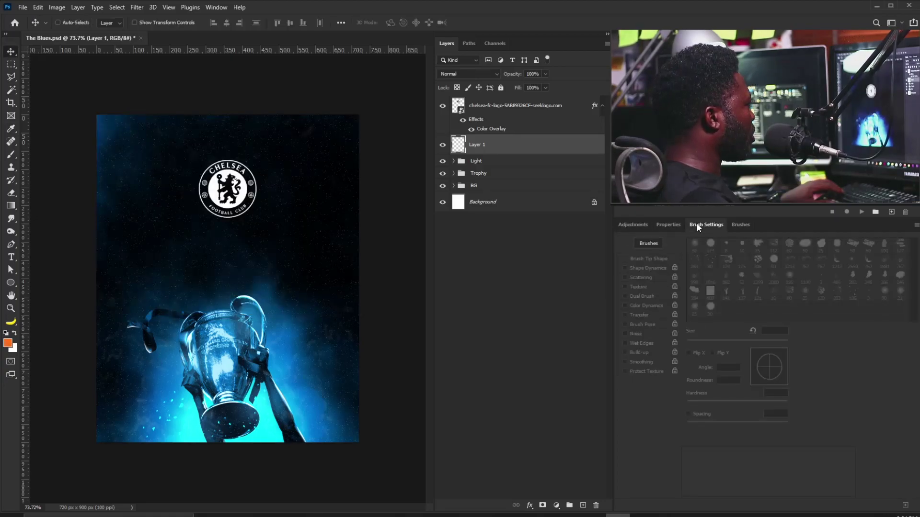
Stamp one orange cloud behind the Chelsea logo on Layer 1 using the 282 px textured brush at 500 px, angled -50°.
key(b)
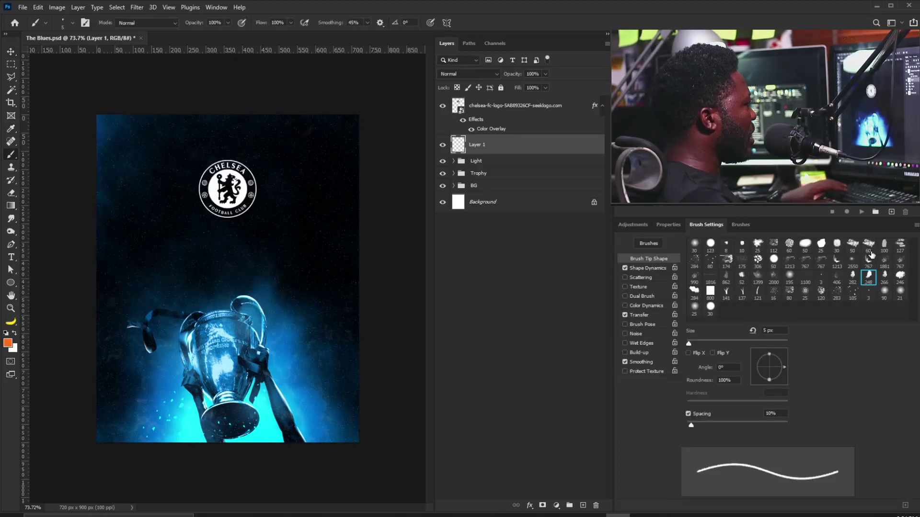
click(853, 277)
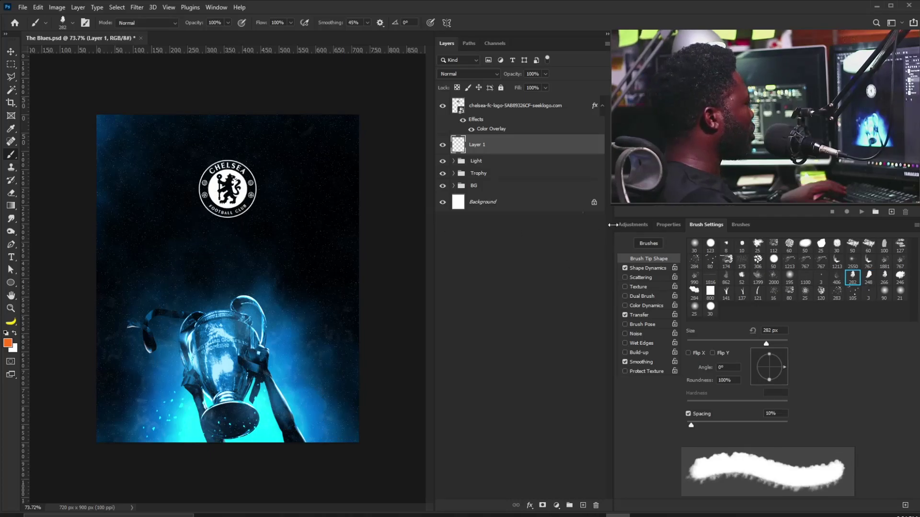
key(bracketright)
key(bracketright)
key(bracketright)
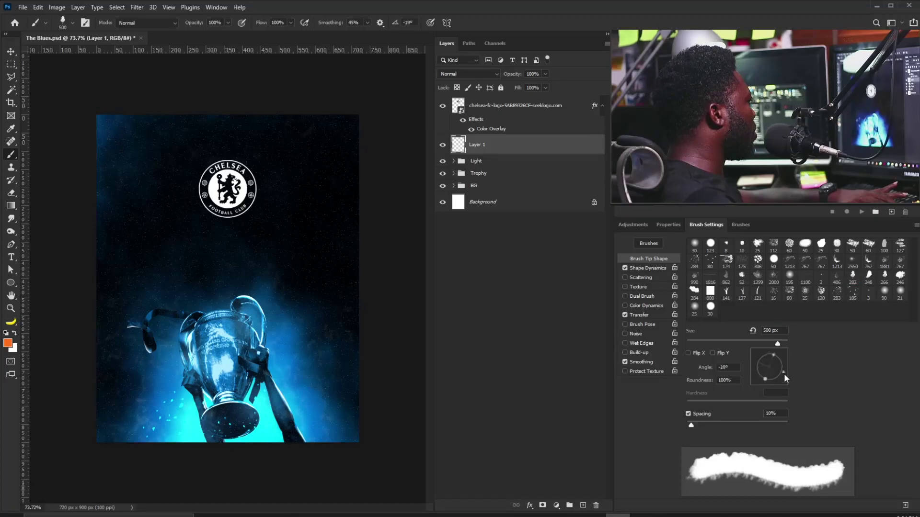
drag(783, 372, 779, 382)
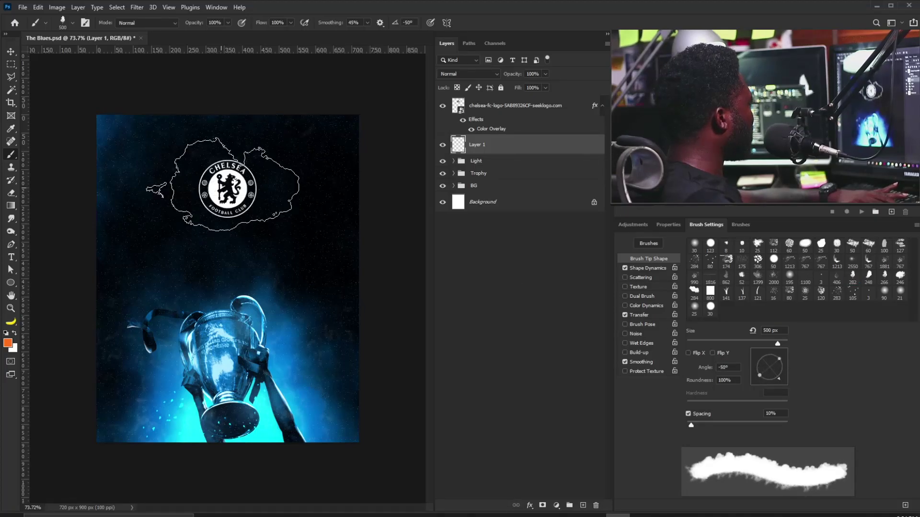
click(225, 186)
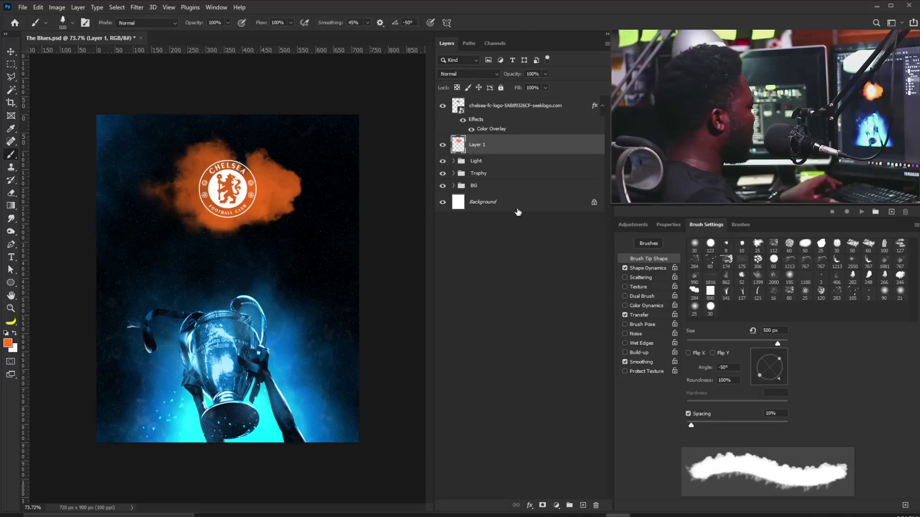
Set Layer 1 to Screen and split its Underlying Layer Blend If shadow slider to 3 / 79.
click(468, 74)
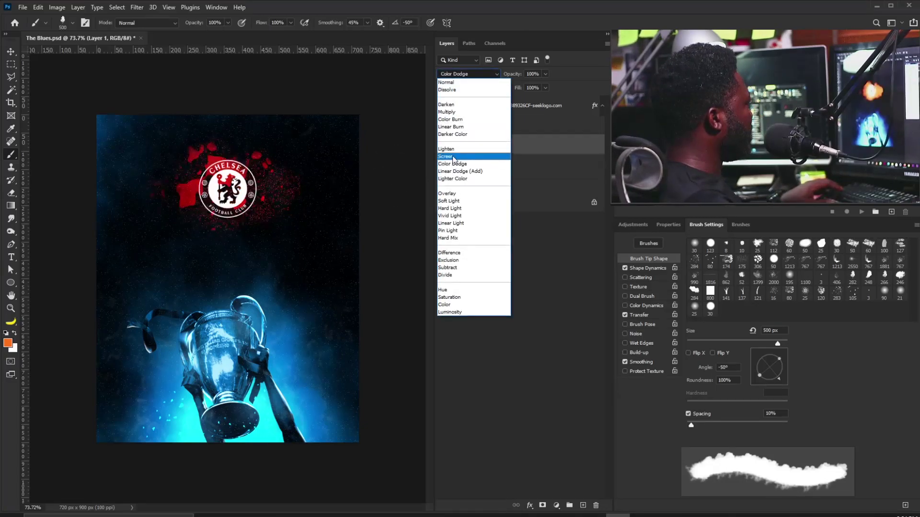
click(452, 156)
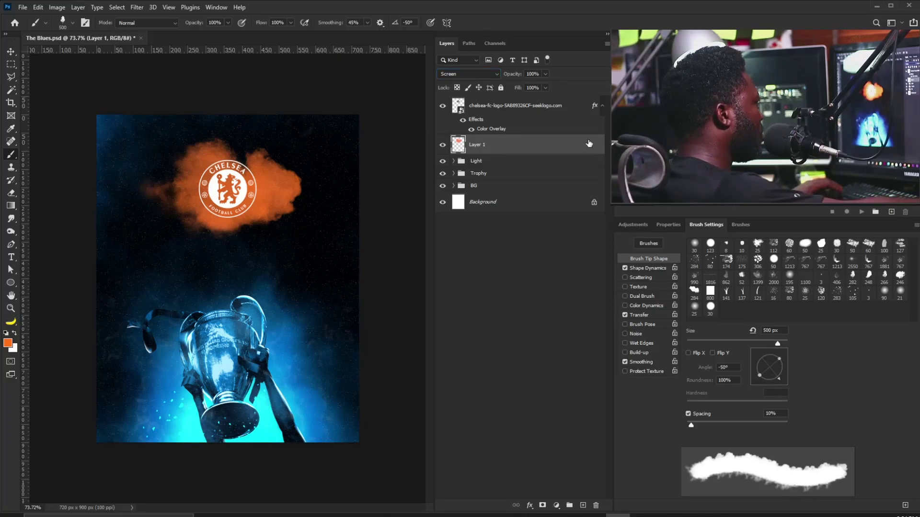
double_click(589, 144)
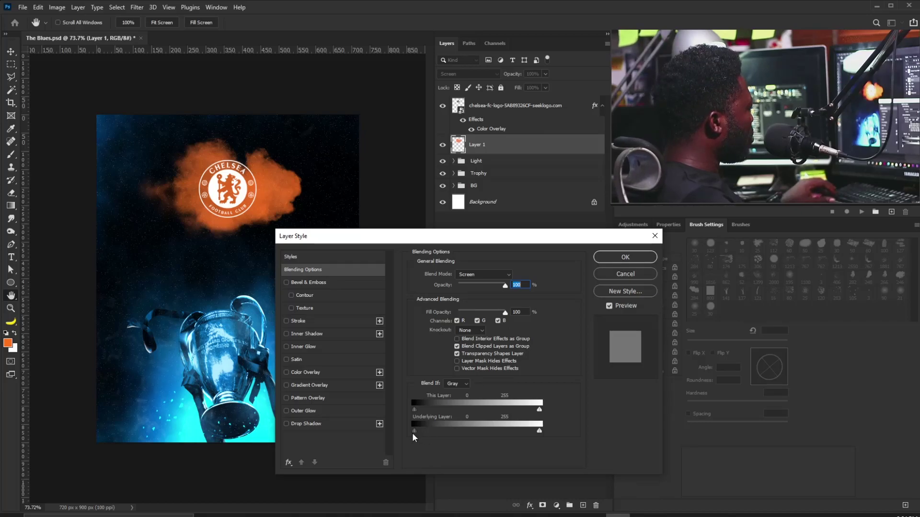
drag(415, 434, 452, 434)
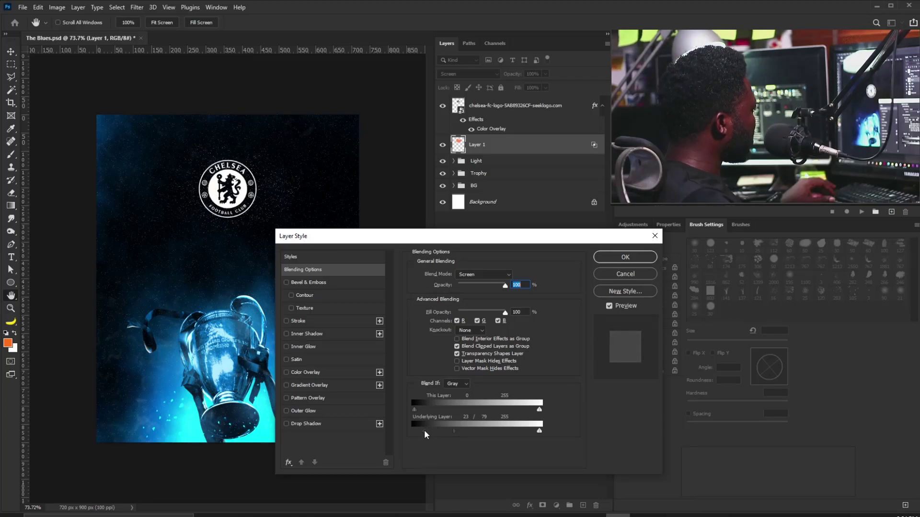
drag(417, 430, 415, 430)
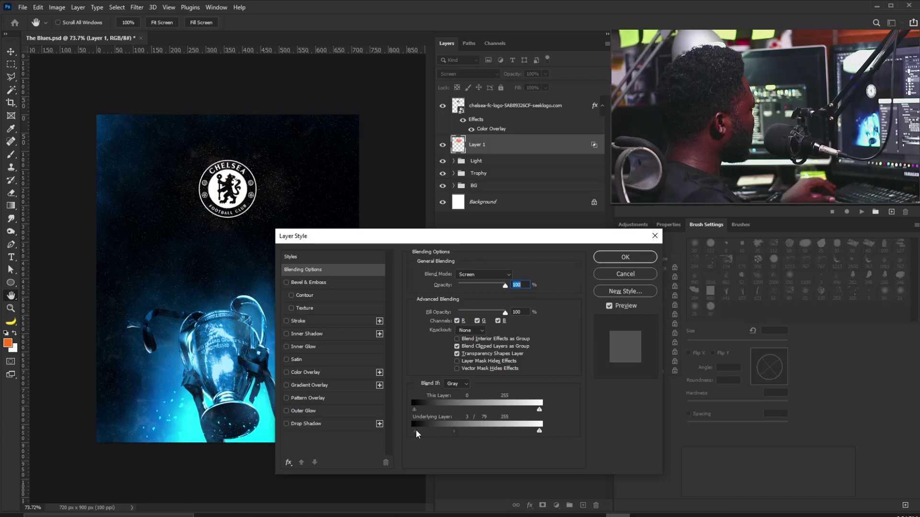
click(625, 257)
Shift the orange splash toward the centre behind the logo and scale it to about 105%.
key(b)
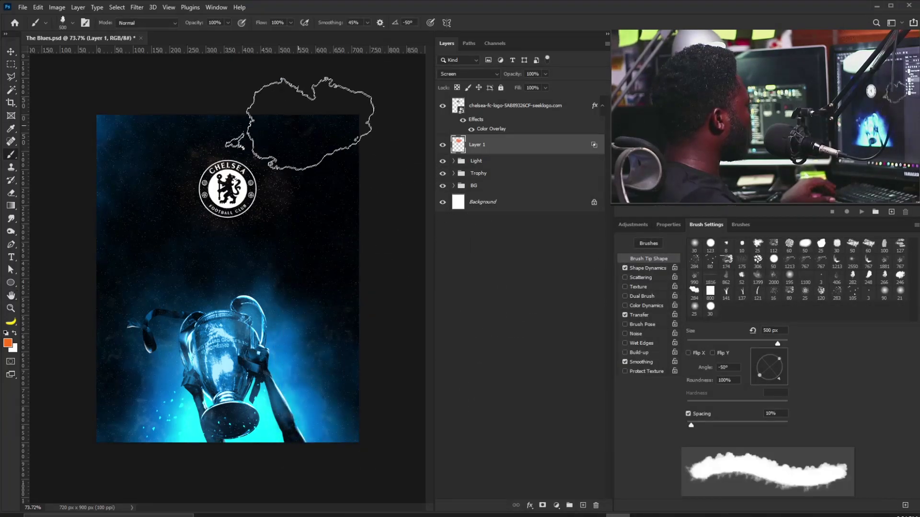
key(v)
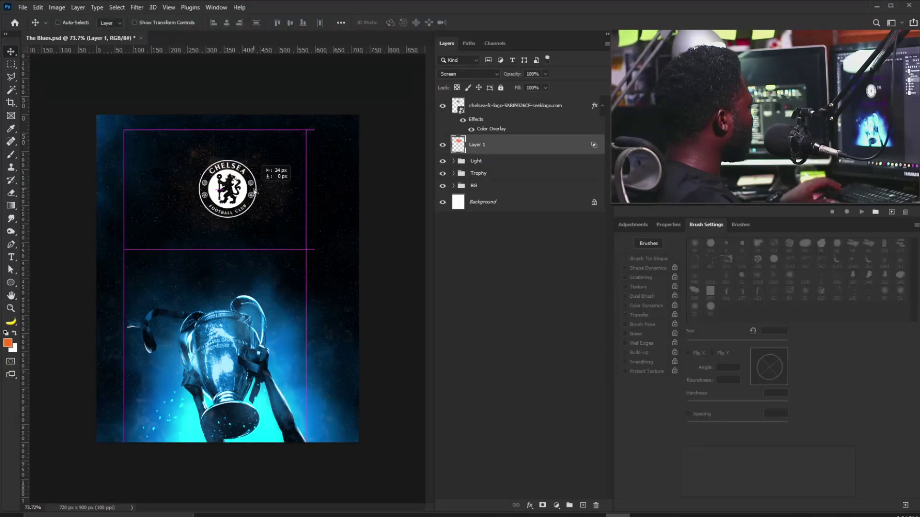
key(ctrl+t)
drag(305, 127, 317, 124)
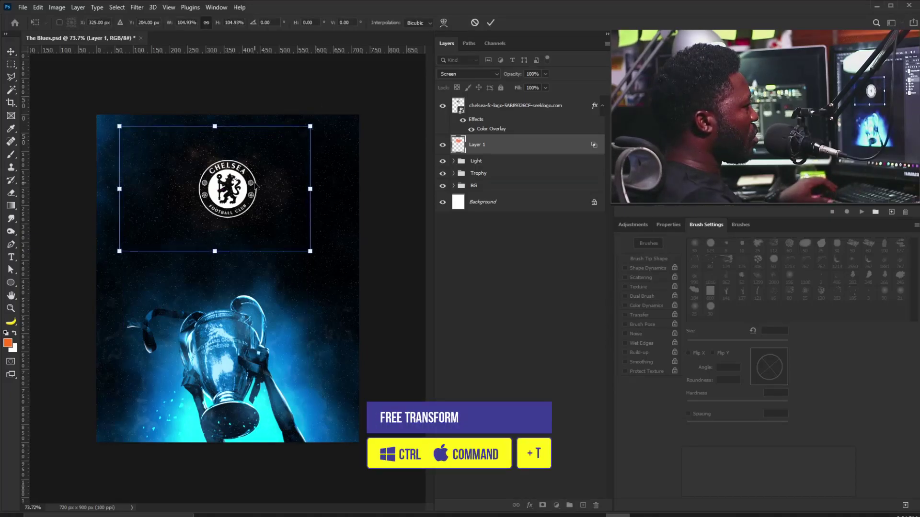
key(Return)
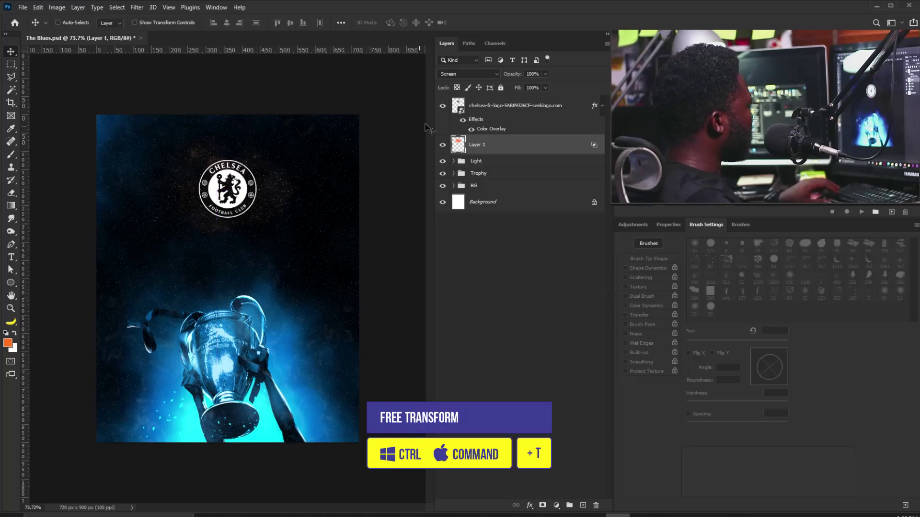
Create a layer named Orange_Light above Layer 1, fill the logo's outline selection on it with orange, and deselect.
ctrl+click(458, 106)
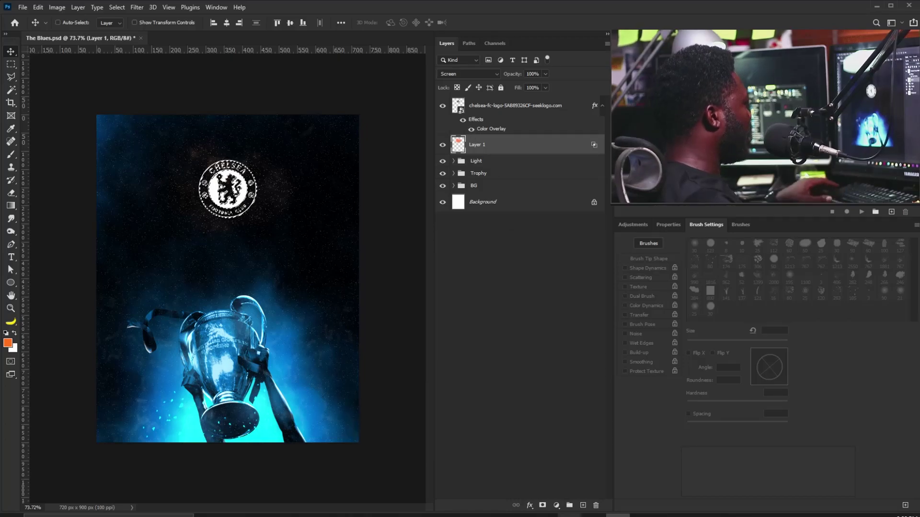
alt+click(582, 505)
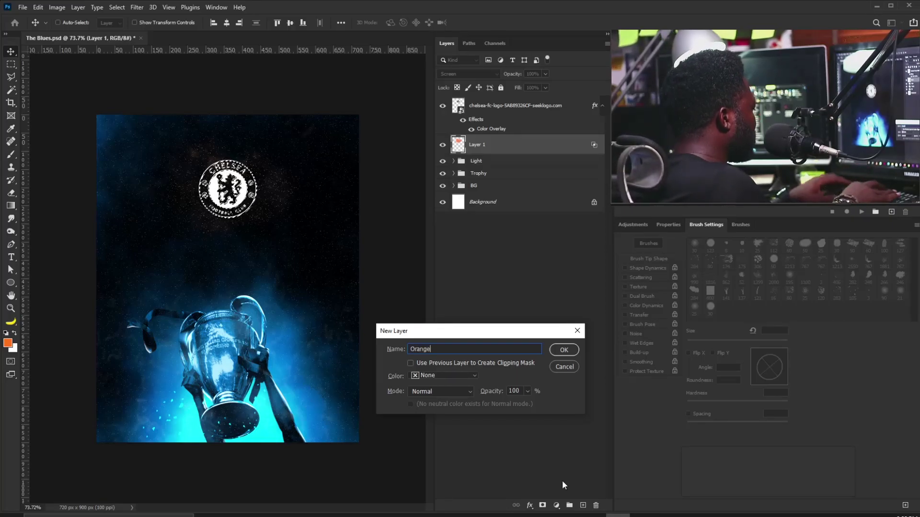
key(Return)
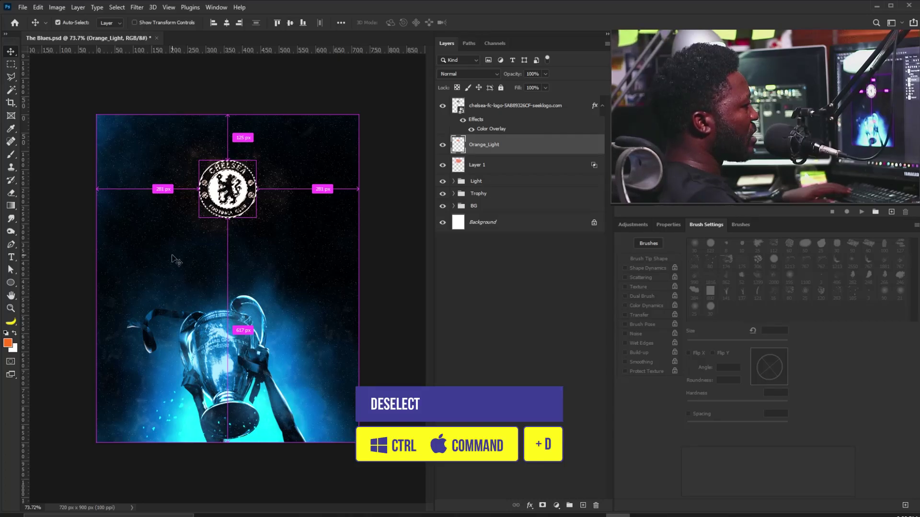
key(ctrl+d)
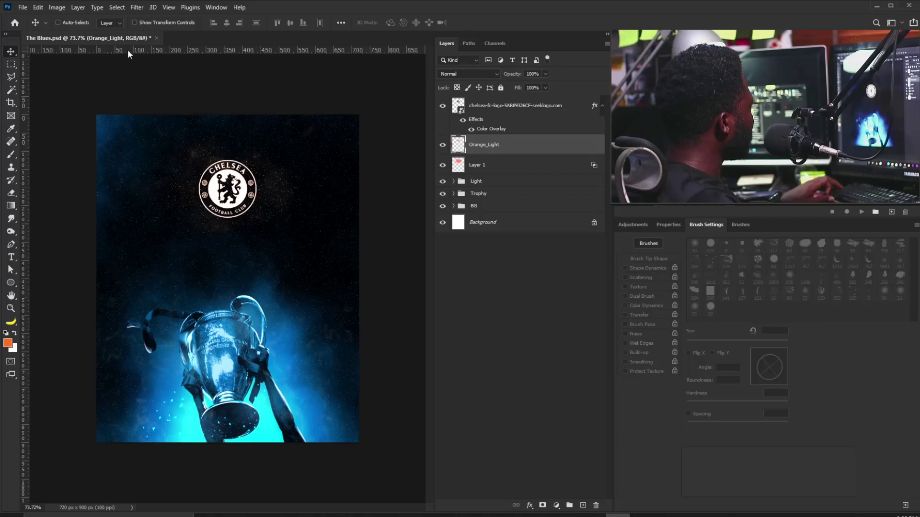
Apply a 4.2-pixel Gaussian Blur to Orange_Light and set its blend mode to Lighter Color.
click(137, 8)
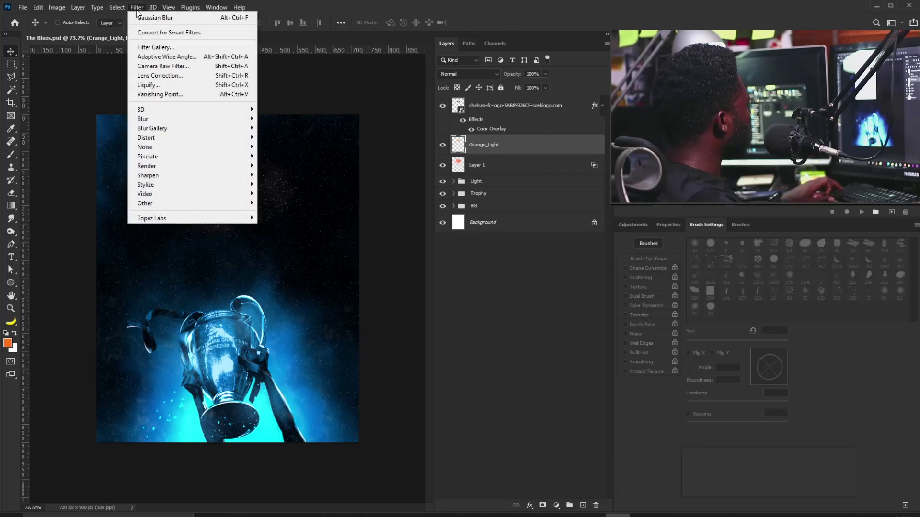
mouse_move(178, 123)
click(299, 157)
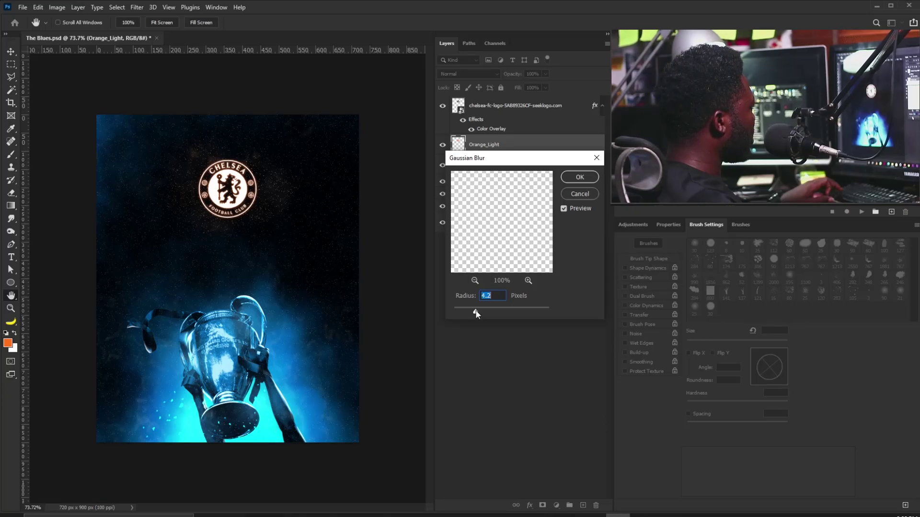
click(574, 180)
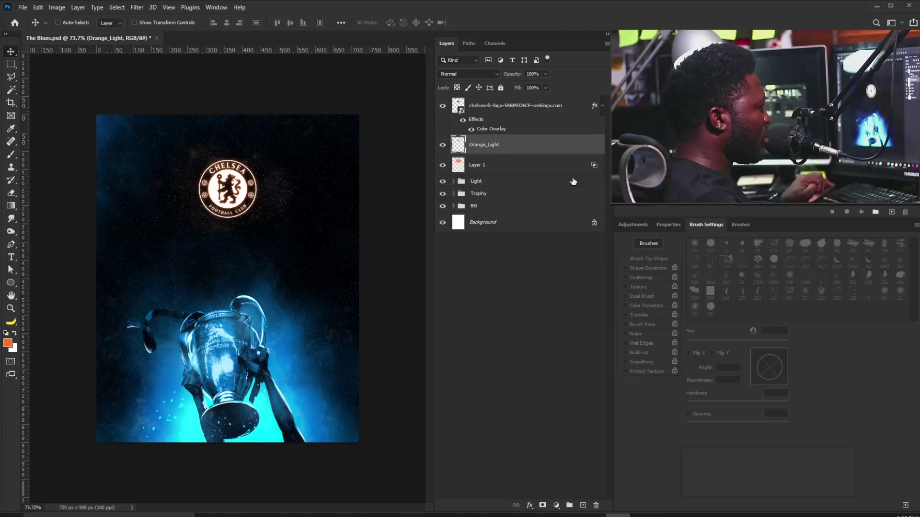
click(492, 76)
click(460, 175)
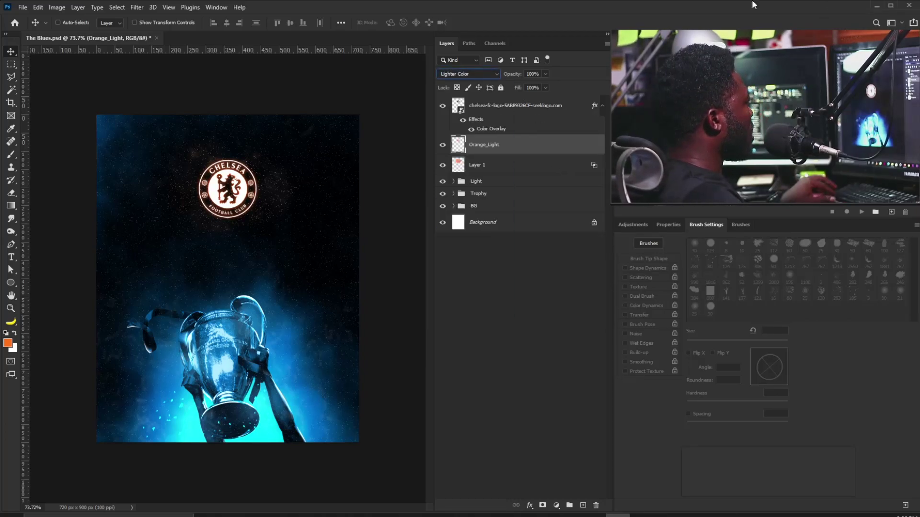
Add a new layer above Orange_Light and name it Dogde_yellow.
click(582, 505)
double_click(477, 144)
text(Dogde_yellow)
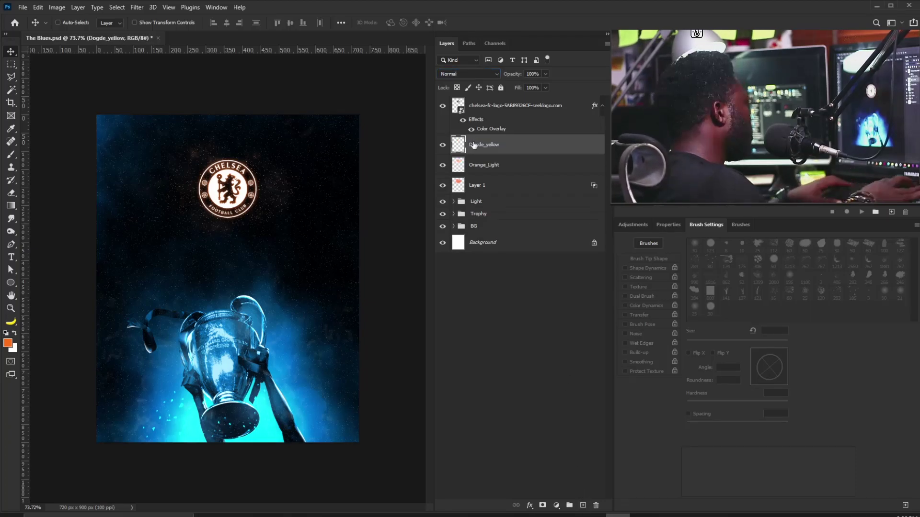
key(Return)
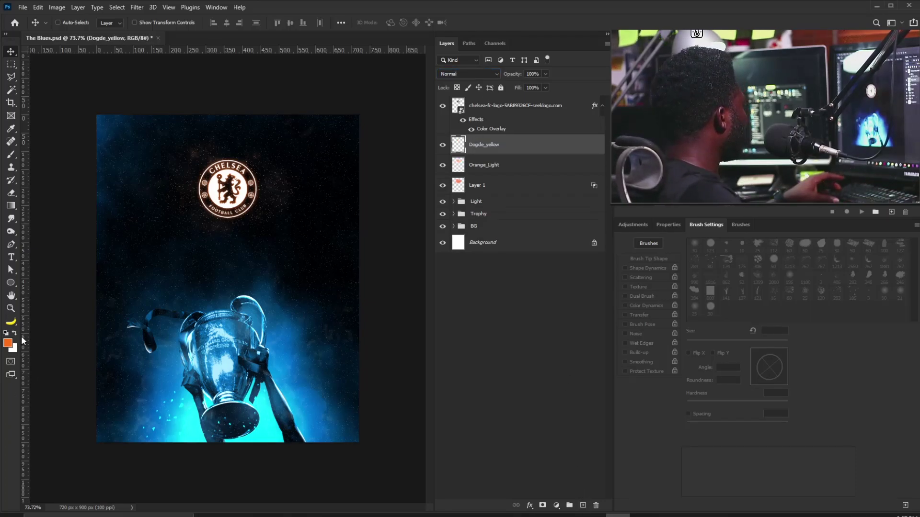
Change the background color from white to yellow-orange and swap it into the foreground for brushing.
click(13, 349)
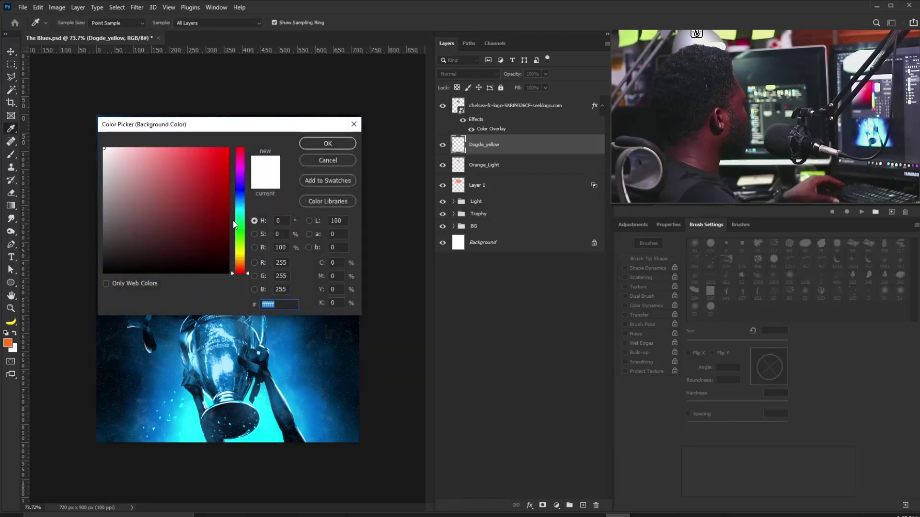
click(240, 254)
click(240, 257)
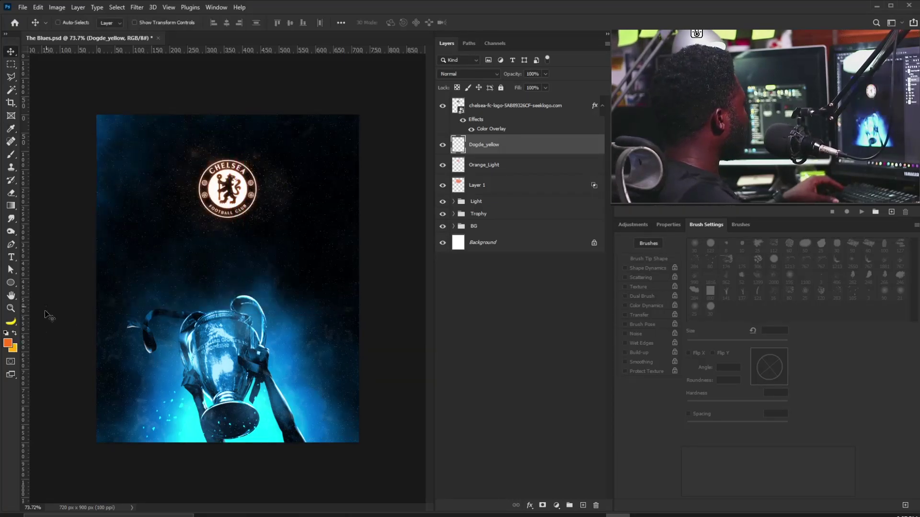
key(b)
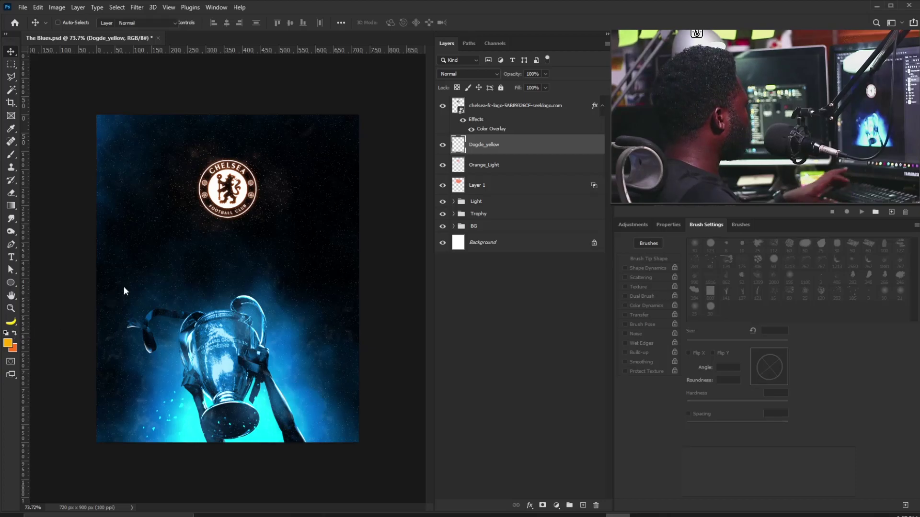
Reduce the textured brush's size to 120 px.
key(bracketleft)
key(bracketleft)
key(bracketleft)
key(bracketleft)
key(bracketleft)
key(bracketleft)
key(bracketleft)
key(bracketleft)
key(bracketleft)
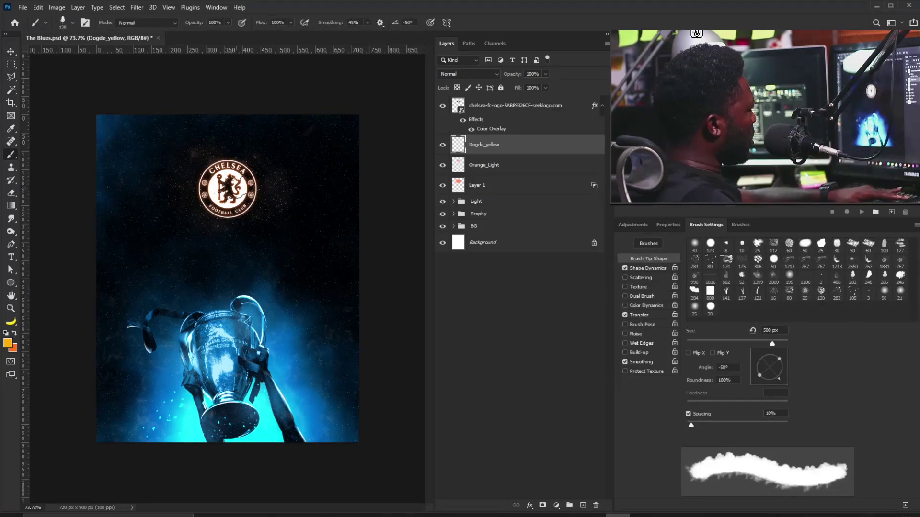
Set Dogde_yellow's blend mode to Color Dodge and turn off Transparency Shapes Layer in its blending options.
double_click(585, 150)
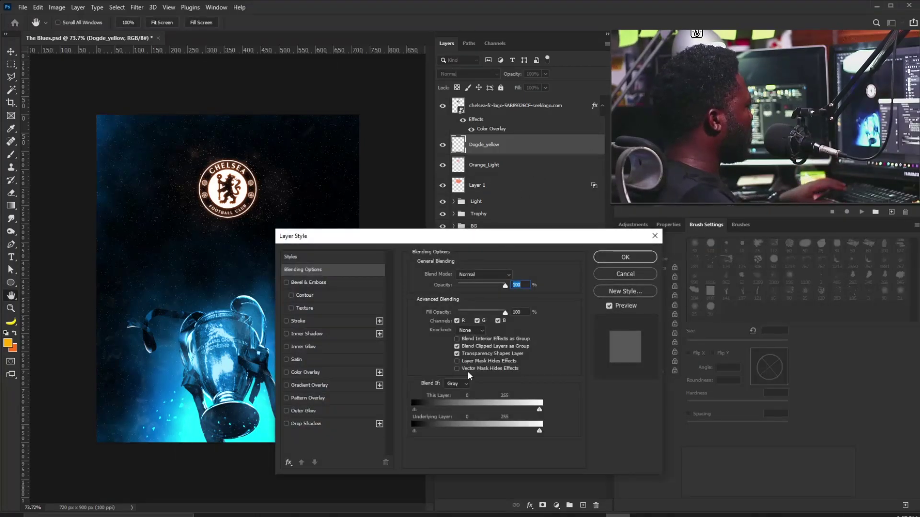
click(484, 274)
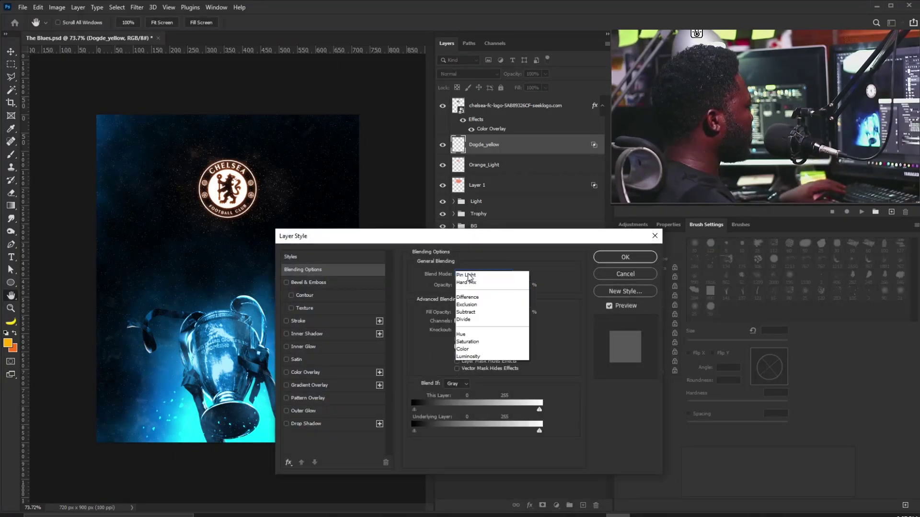
click(485, 358)
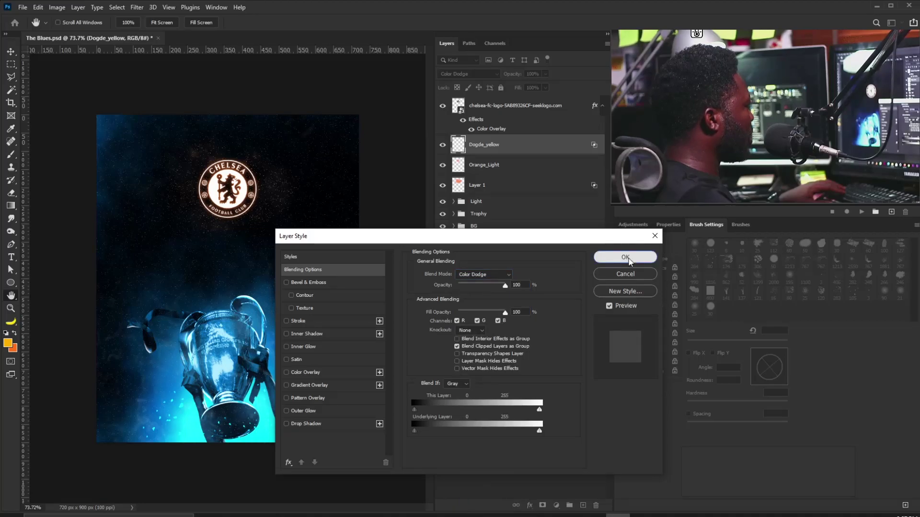
click(626, 258)
Choose the soft round brush at 80 px and paint yellow dodge glows at the logo's left and right edges.
click(695, 245)
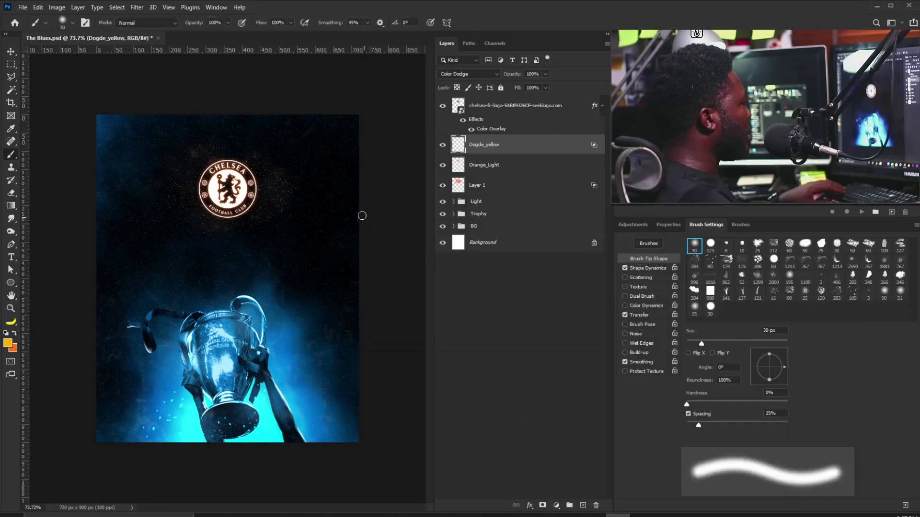
key(bracketright)
key(bracketright)
key(bracketright)
key(bracketright)
key(bracketright)
key(bracketright)
key(bracketright)
key(bracketright)
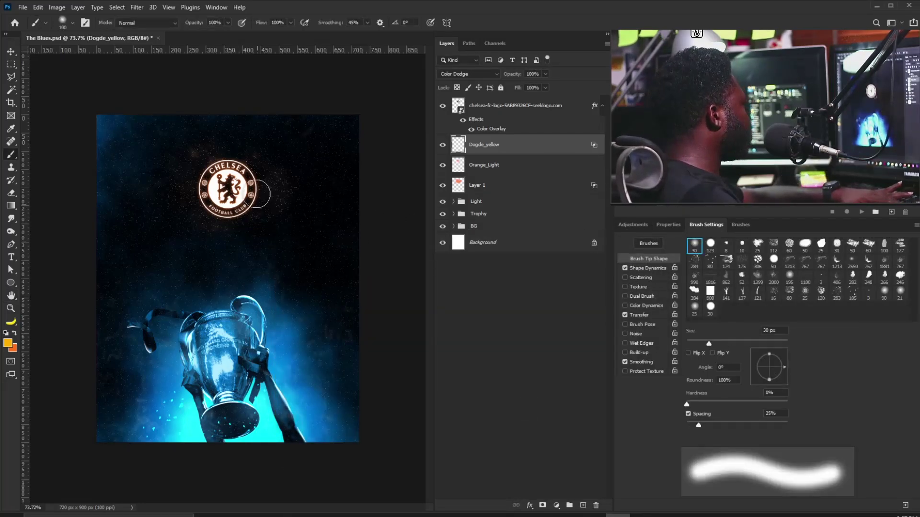
key(bracketleft)
key(bracketleft)
key(bracketleft)
click(255, 190)
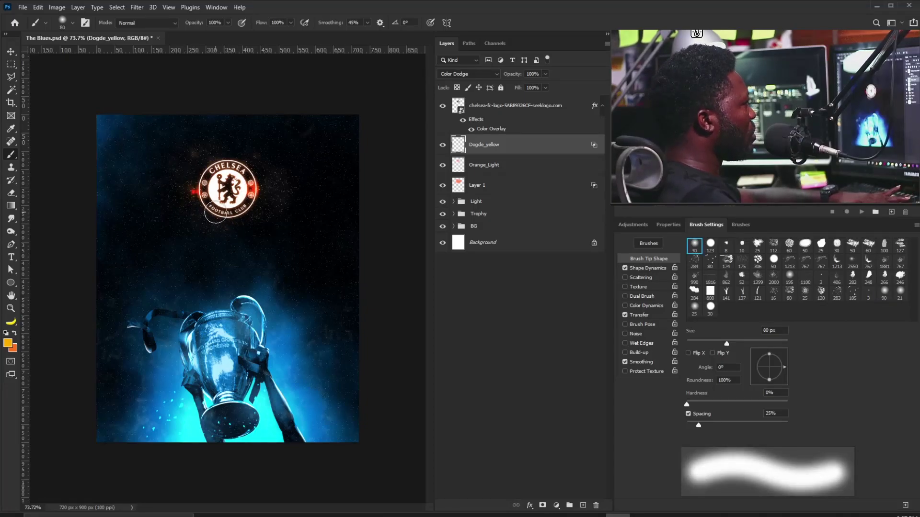
Enlarge the soft round brush to 90 px, then reduce it to 45 px.
key(bracketright)
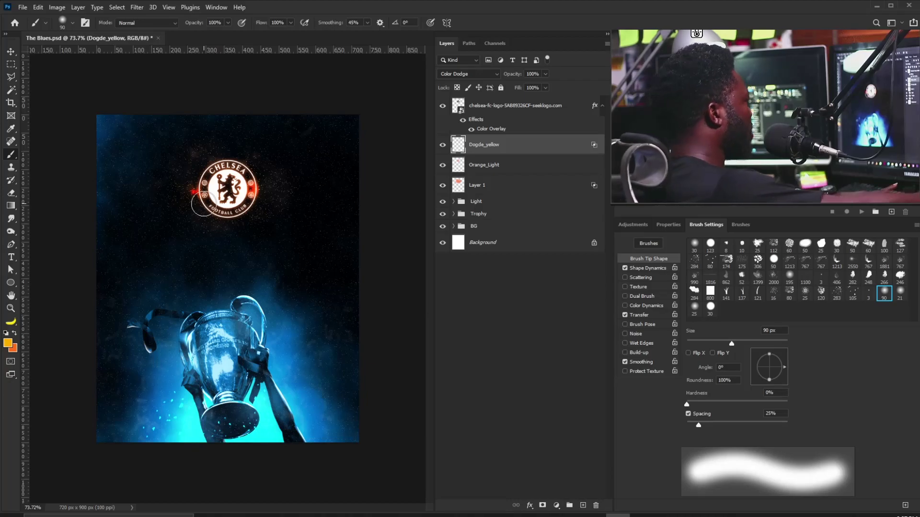
key(bracketleft)
key(bracketleft)
key(bracketleft)
key(bracketleft)
key(bracketleft)
Load the club logo's shape as a selection and add a new layer named White_glow.
ctrl+click(458, 144)
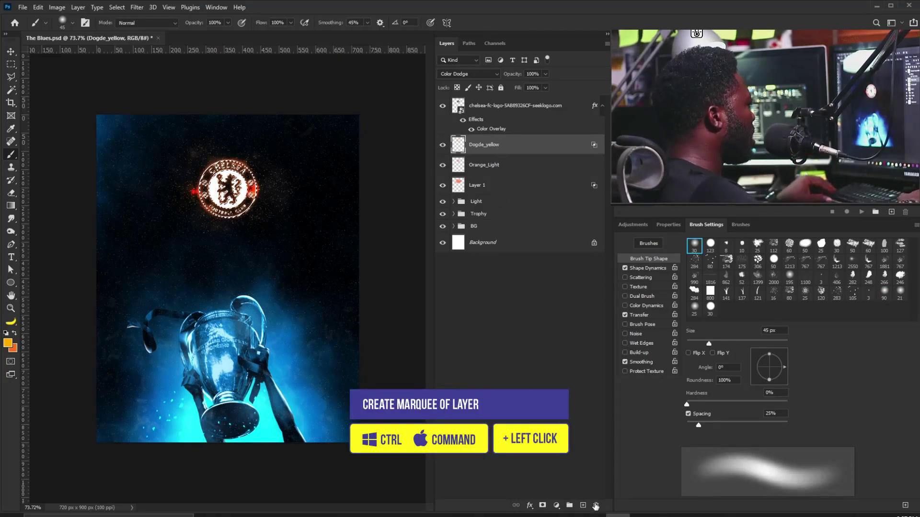
alt+click(582, 505)
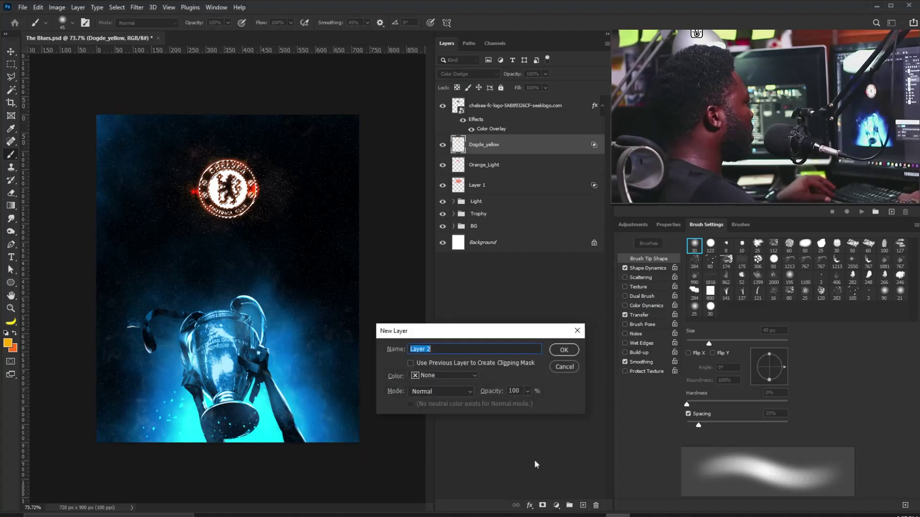
text(Wh)
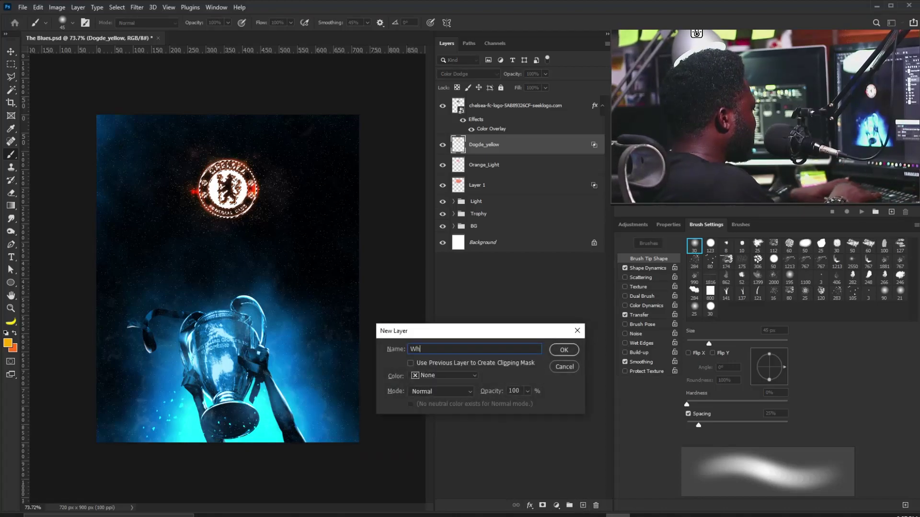
text(ite_glow)
key(Return)
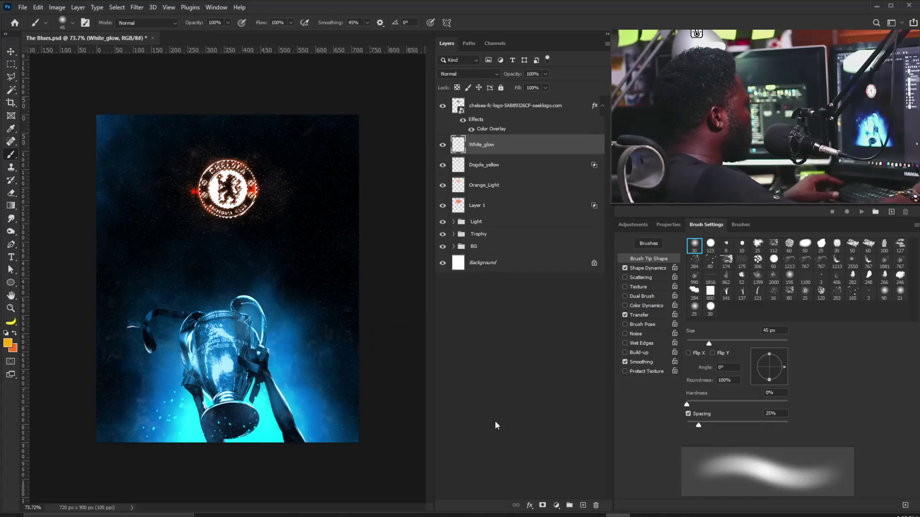
Set the foreground color to white (ffffff) and fill the logo selection on White_glow with it.
click(8, 343)
text(ffffff)
click(329, 142)
key(b)
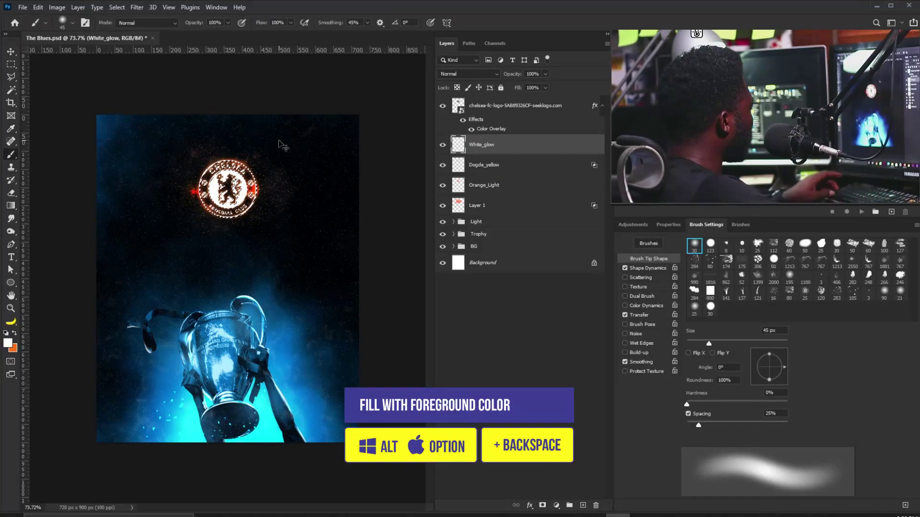
Apply a slight Gaussian Blur to White_glow to soften the white logo shape.
click(137, 7)
mouse_move(185, 119)
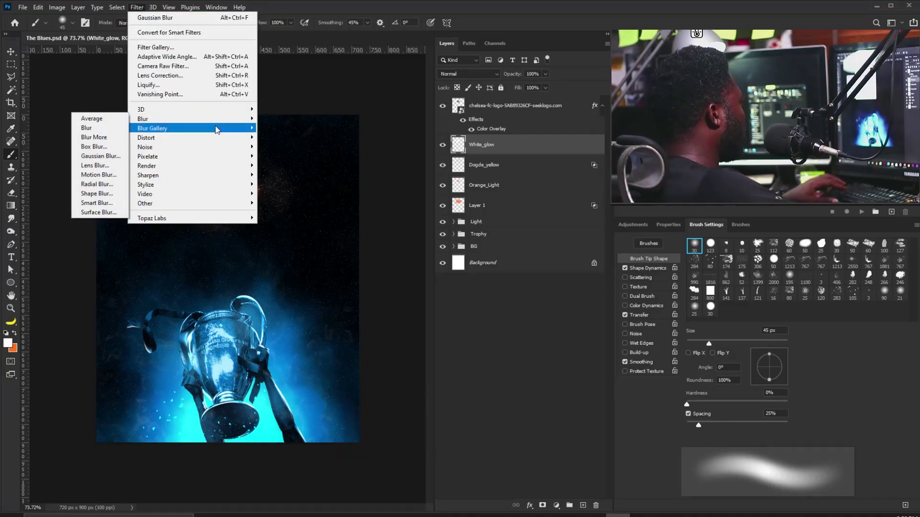
click(110, 157)
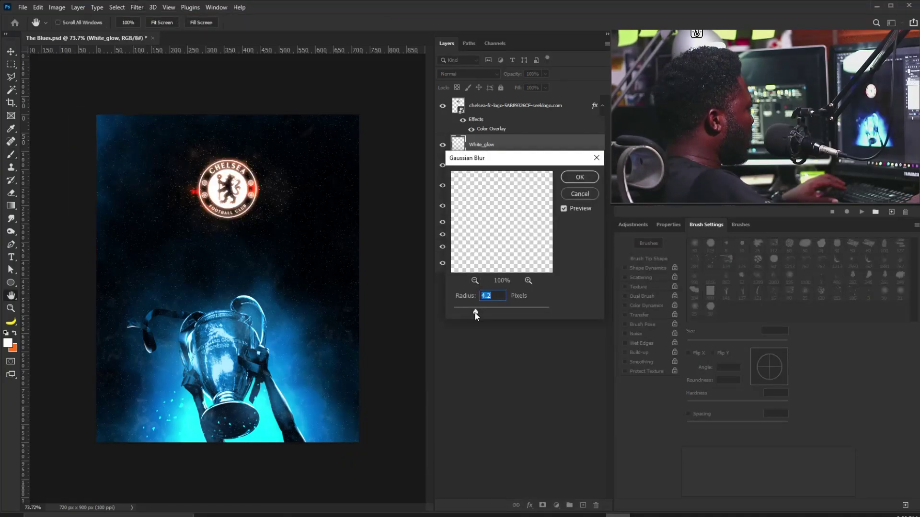
drag(464, 315, 470, 312)
click(576, 177)
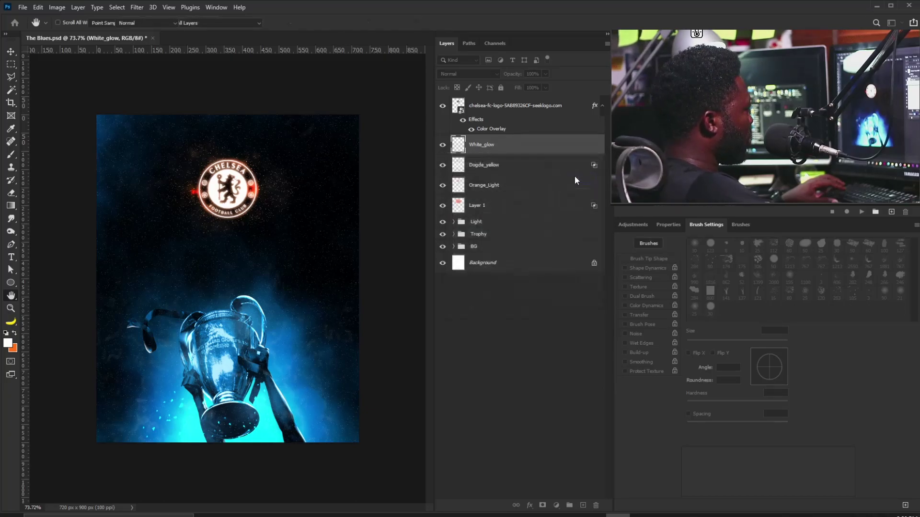
key(b)
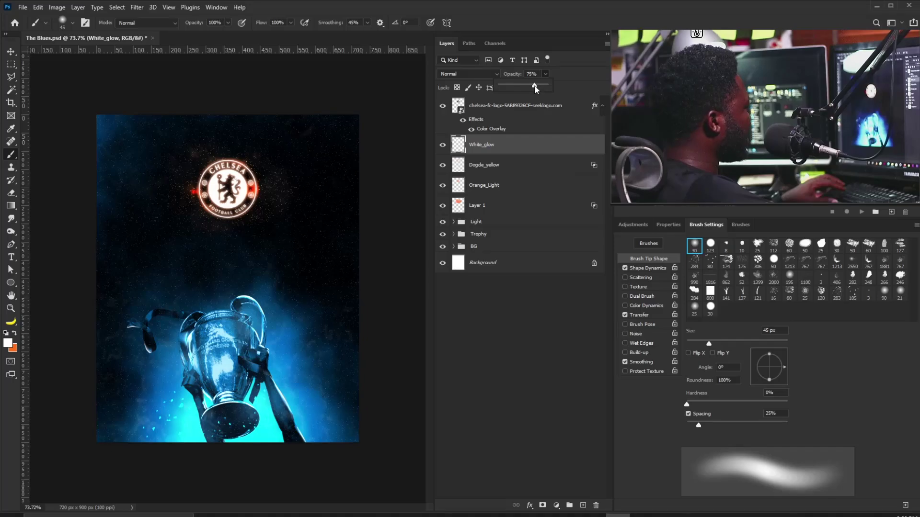
Lower White_glow's opacity to 70% and move the layer above the club logo layer.
drag(531, 87, 531, 87)
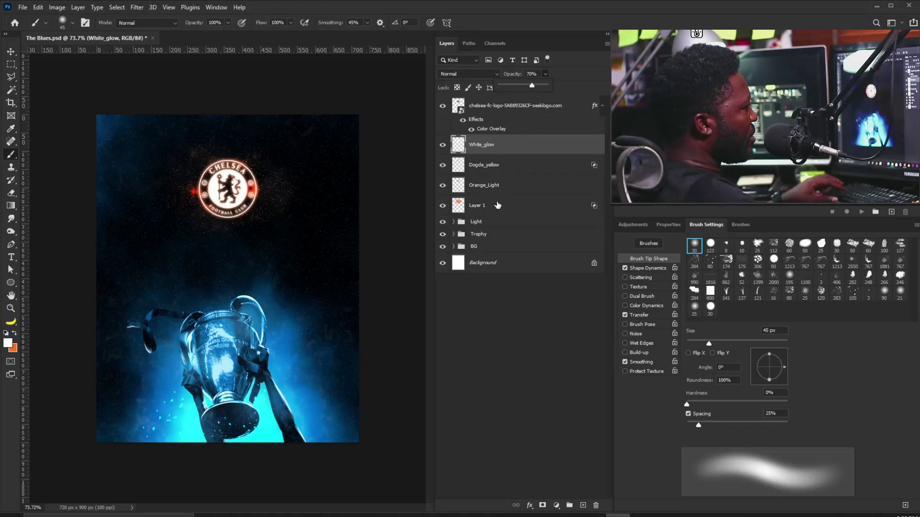
drag(496, 147, 501, 103)
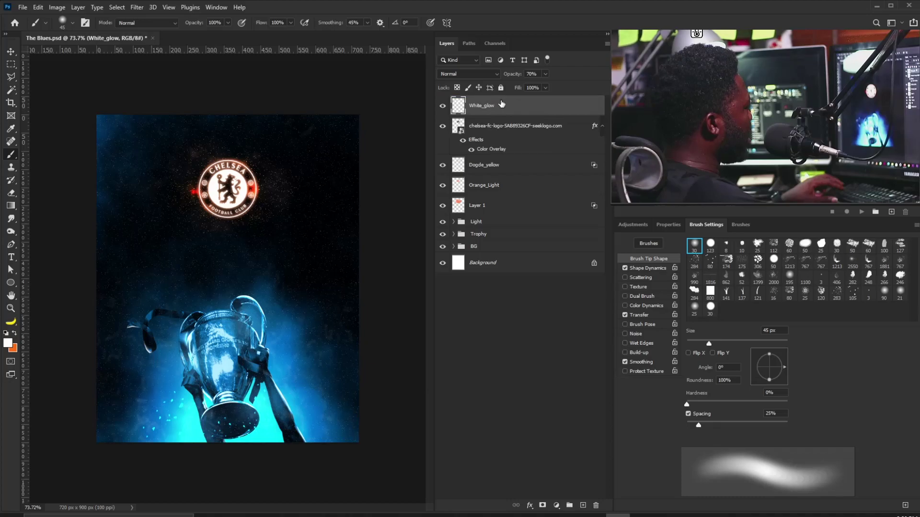
Duplicate Dogde_yellow, place the copy between White_glow and the club logo, and set its opacity to 53%.
drag(494, 168, 583, 505)
drag(498, 165, 500, 102)
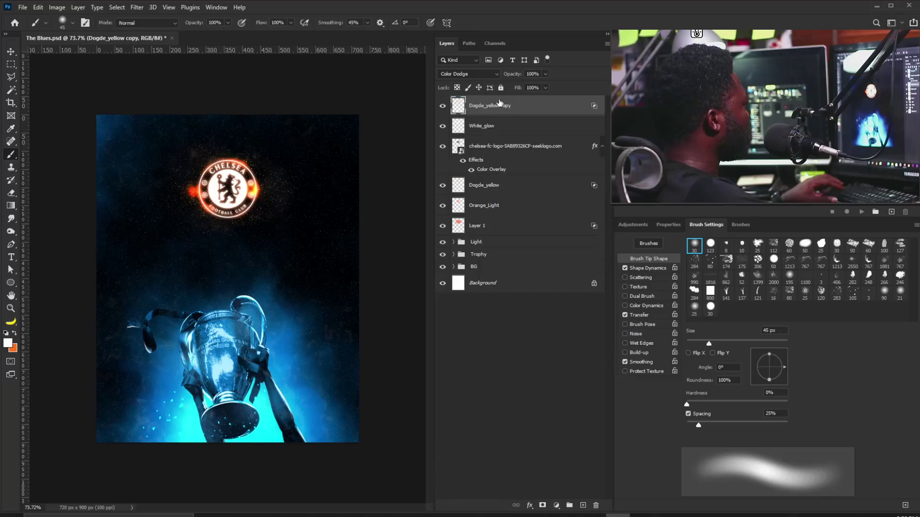
click(545, 74)
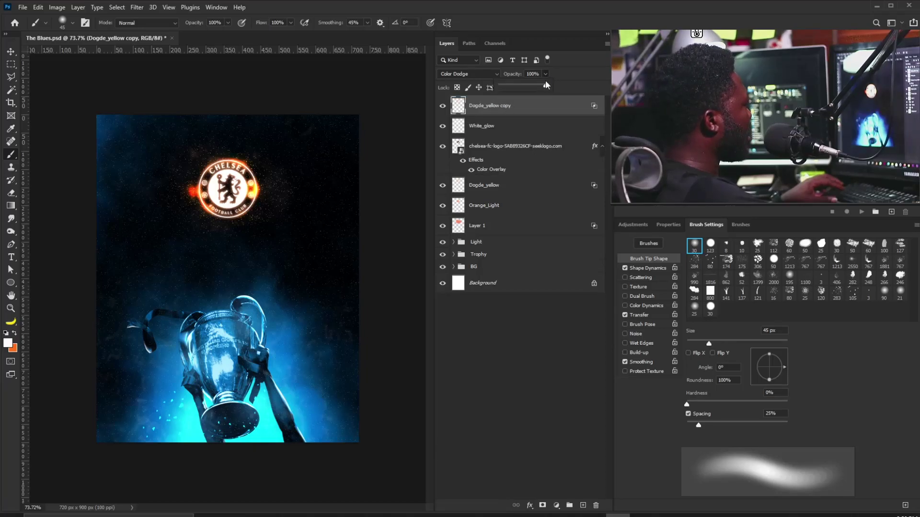
drag(530, 88, 523, 133)
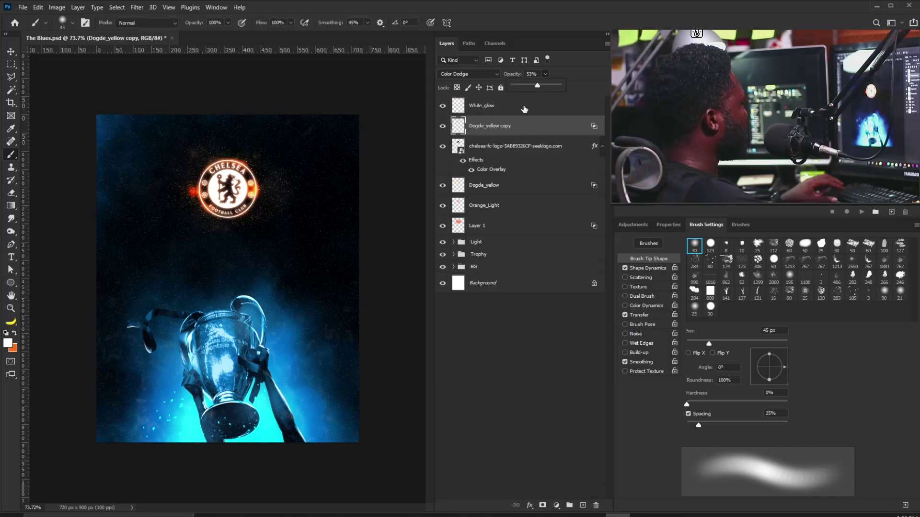
Group the layers from White_glow down to Layer 1 and name the group Logo.
click(503, 106)
click(503, 107)
shift+click(479, 226)
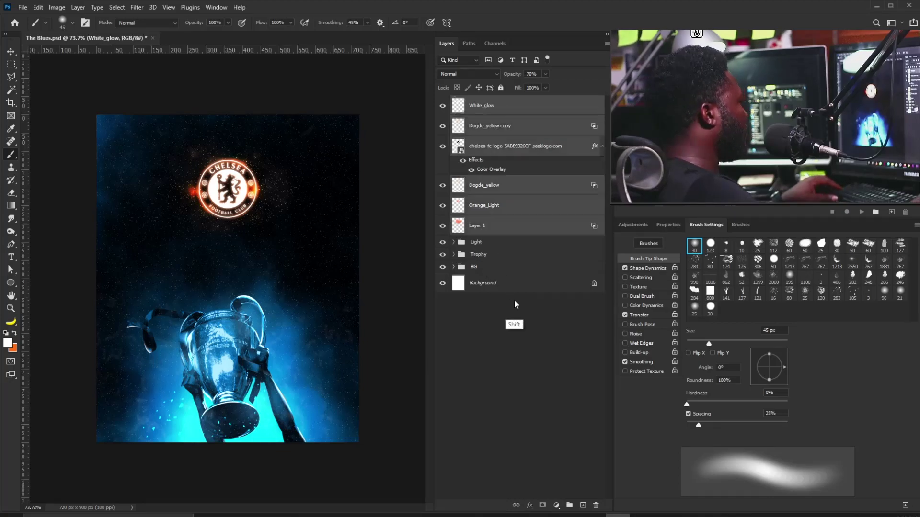
click(570, 506)
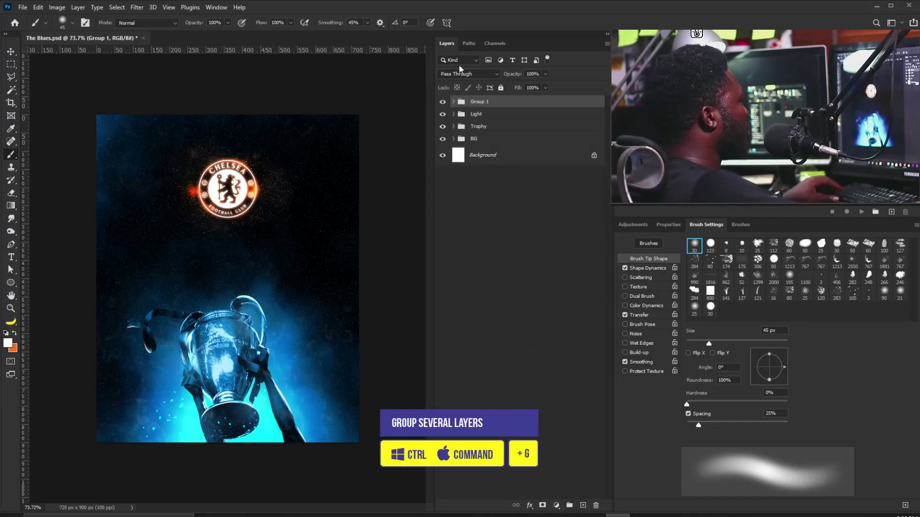
text(Logo)
key(Return)
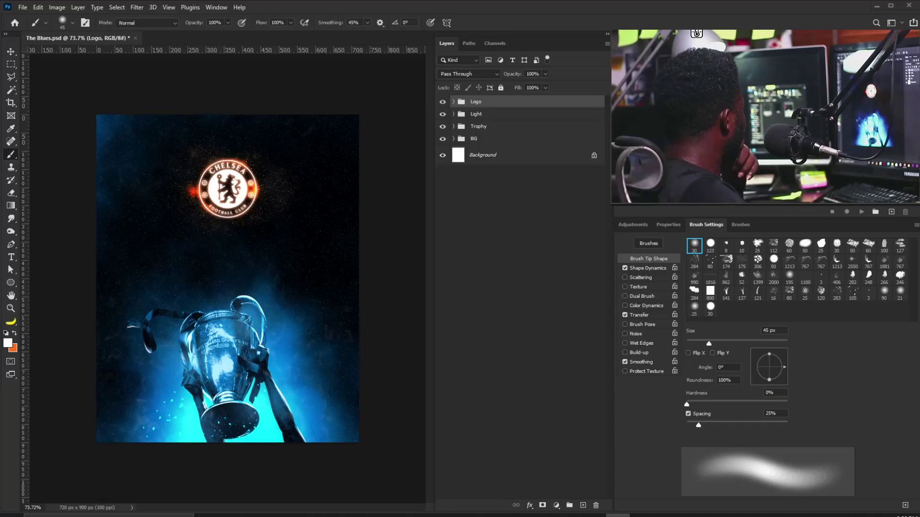
Place the campfire sparks stock photo, scaled to 22.62% and rotated -79.82°, over the right half of the logo.
drag(144, 311, 223, 205)
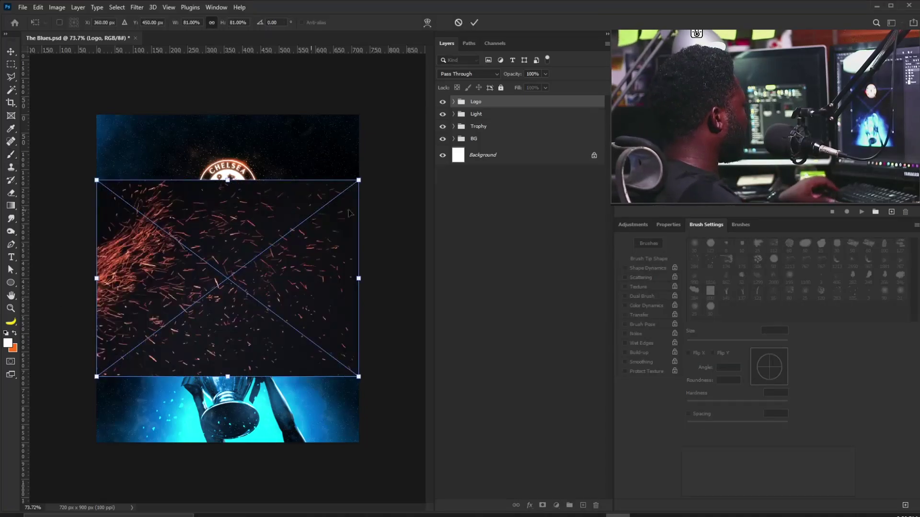
drag(357, 182, 251, 239)
drag(247, 291, 288, 123)
key(Return)
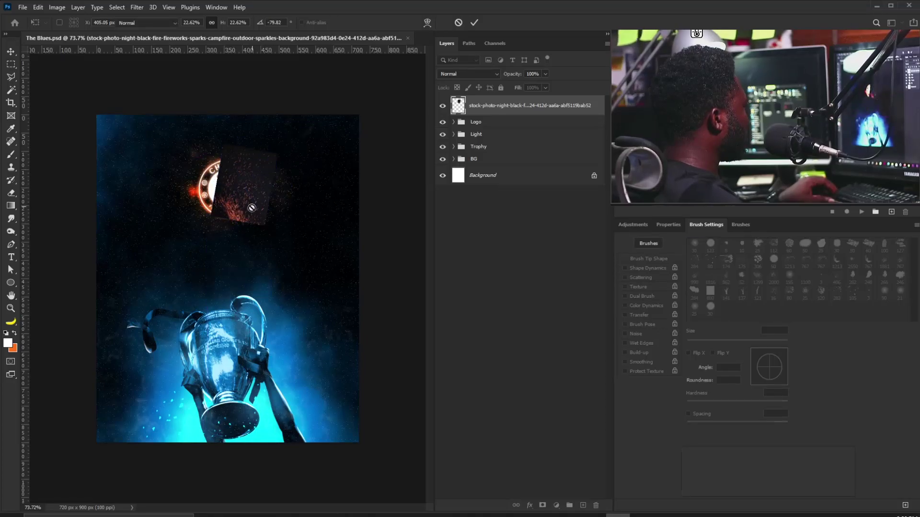
Move the sparks photo to the logo's upper left and set its blend mode to Screen.
key(b)
click(228, 196)
click(486, 203)
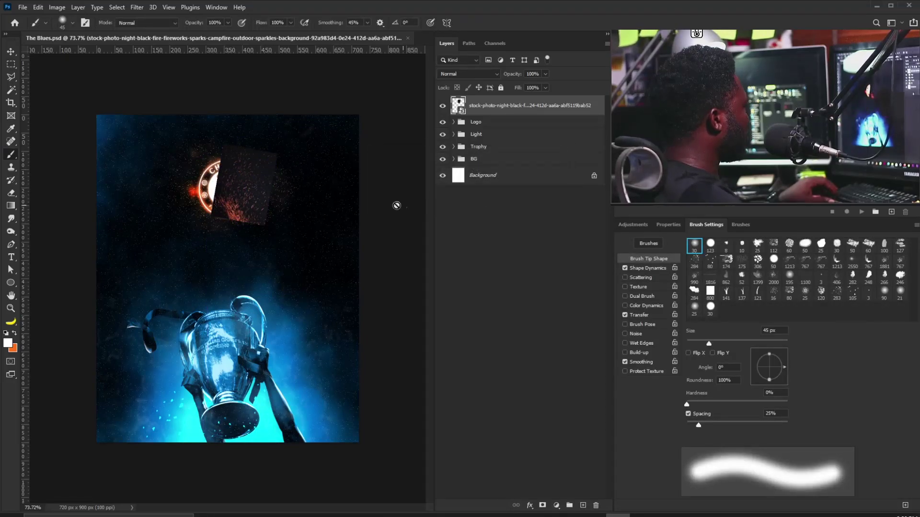
key(v)
mouse_move(239, 213)
mouse_down()
mouse_move(200, 200)
mouse_move(216, 201)
mouse_up()
click(467, 77)
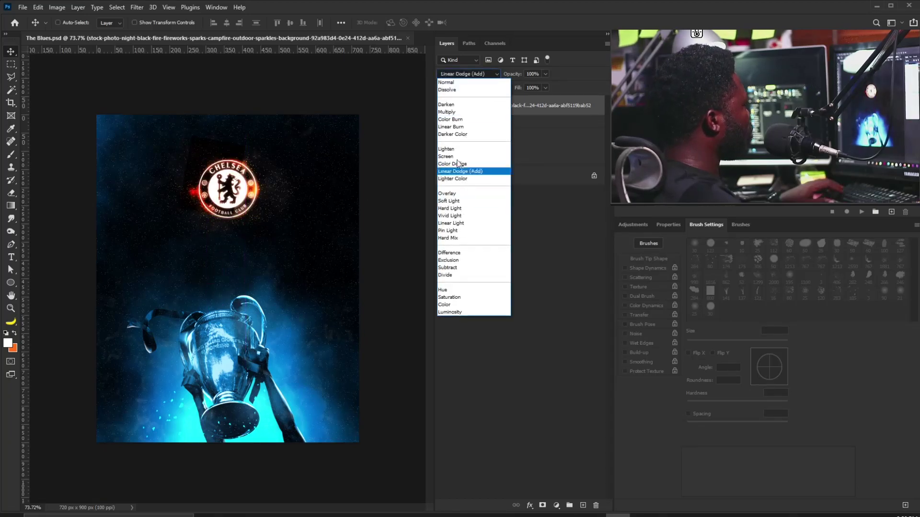
click(458, 148)
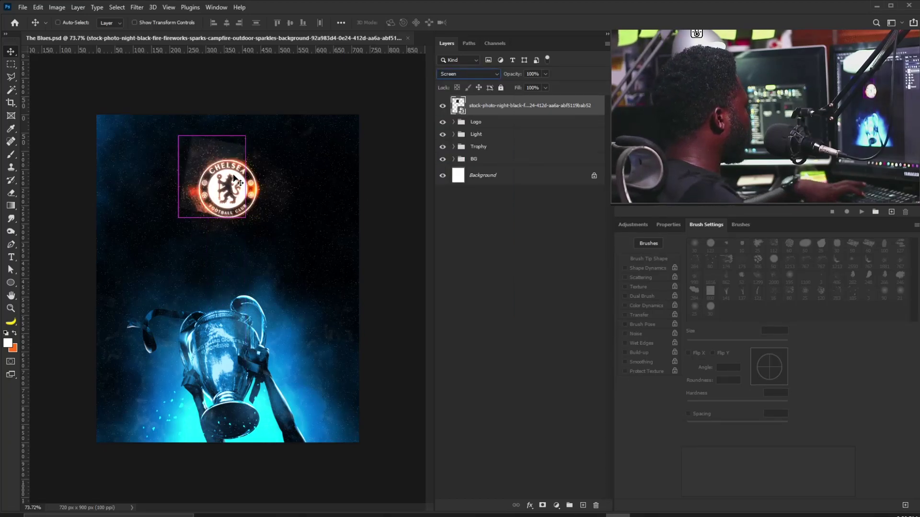
Apply Levels to the sparks layer with a black input of 19 and midtones of 0.49.
key(ctrl+l)
drag(174, 148, 202, 187)
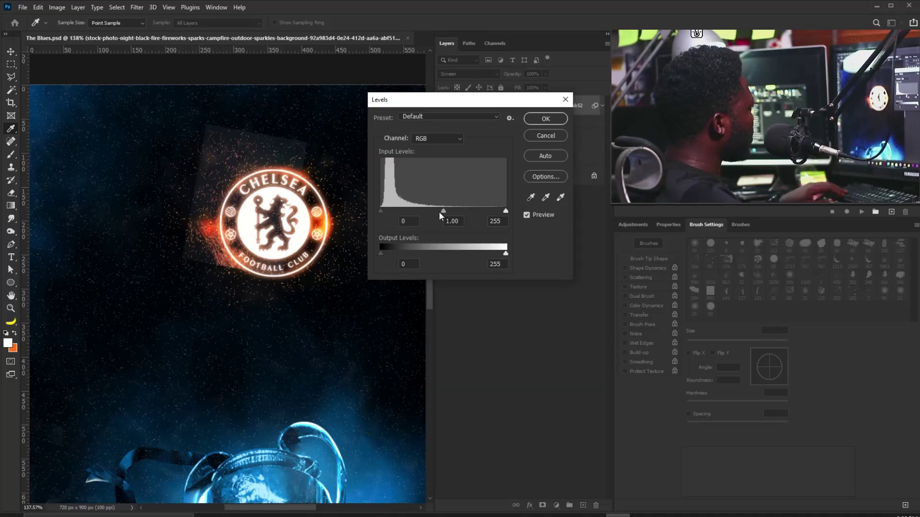
drag(441, 210, 456, 211)
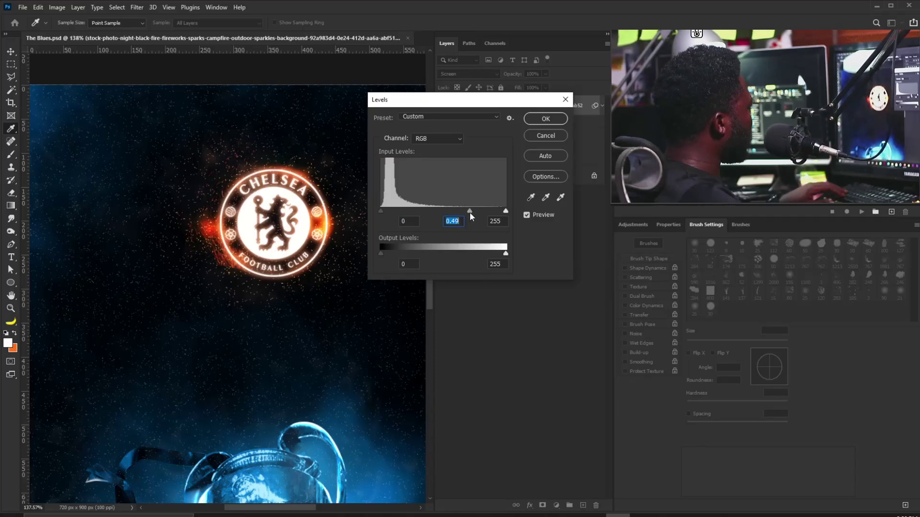
drag(378, 212, 388, 212)
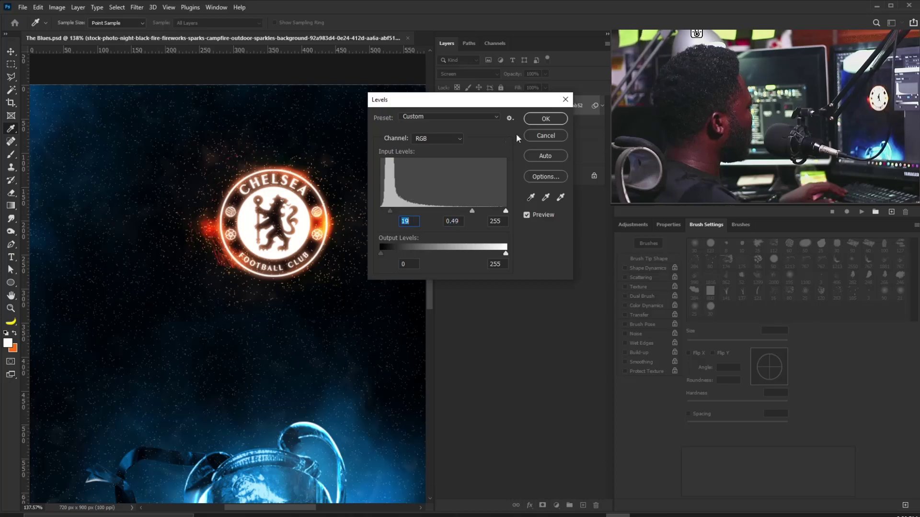
click(545, 120)
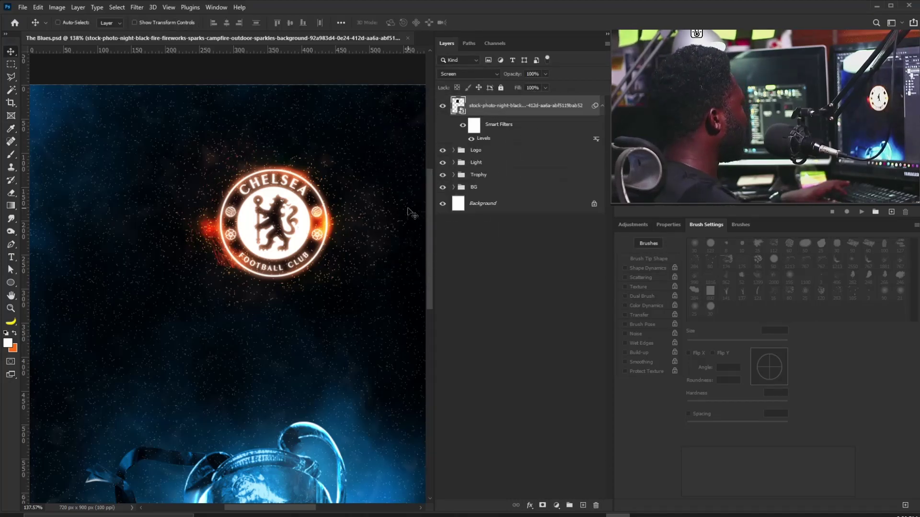
Enlarge the sparks layer and reposition it over the upper left of the logo.
drag(248, 233, 262, 239)
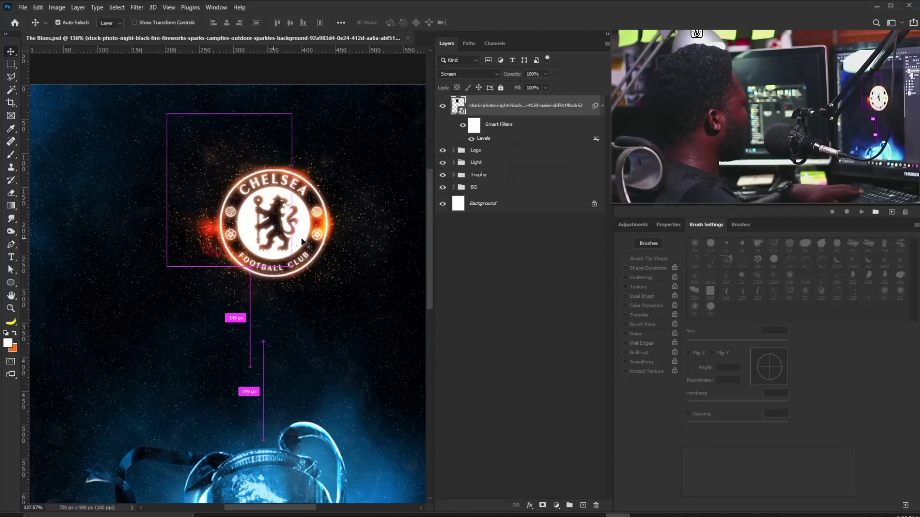
key(ctrl+t)
key(ctrl+0)
mouse_move(222, 190)
mouse_down()
mouse_move(235, 216)
mouse_move(230, 185)
mouse_move(210, 186)
mouse_move(214, 179)
mouse_up()
key(Return)
Duplicate the sparks layer and flip the copy so it sits on the logo's opposite side.
drag(519, 114, 581, 504)
key(ctrl+t)
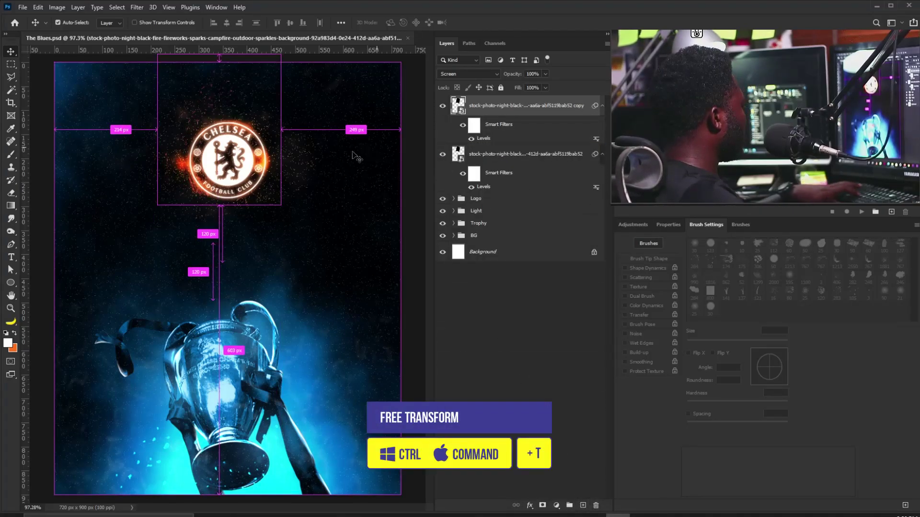
drag(354, 158, 265, 142)
right_click(235, 153)
click(292, 306)
key(Return)
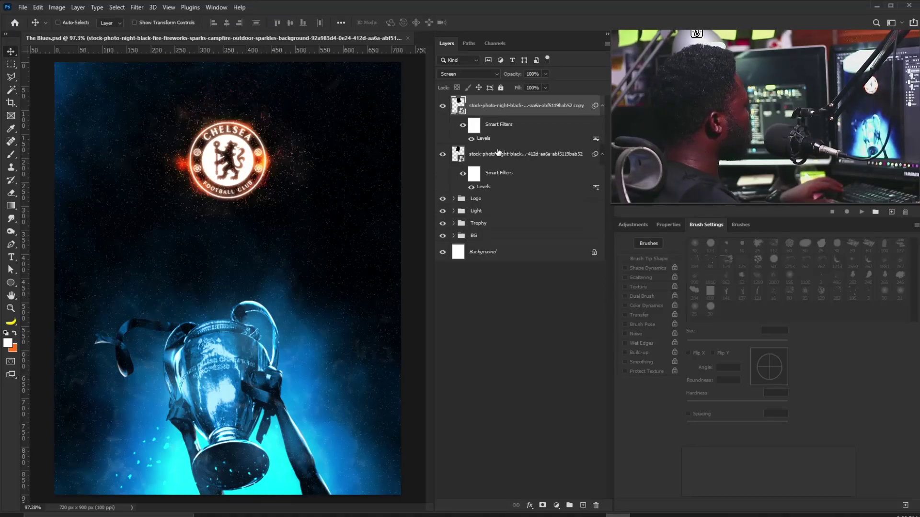
Collapse the upper copy's smart filters and reposition the two sparks layers around the logo.
click(602, 106)
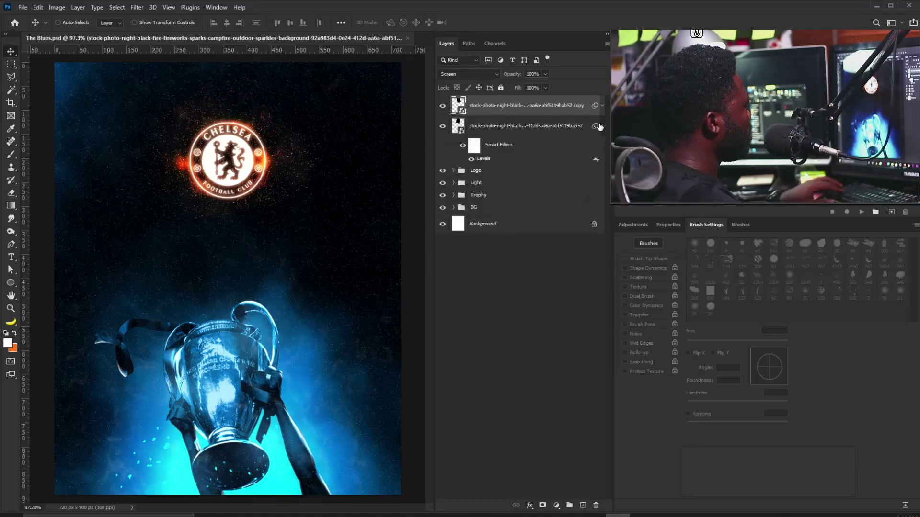
ctrl+click(529, 131)
drag(237, 177, 232, 159)
click(513, 109)
drag(294, 148, 311, 163)
Duplicate both sparks layers to intensify the sparks around the logo.
shift+click(513, 125)
drag(513, 126, 583, 504)
drag(273, 169, 274, 171)
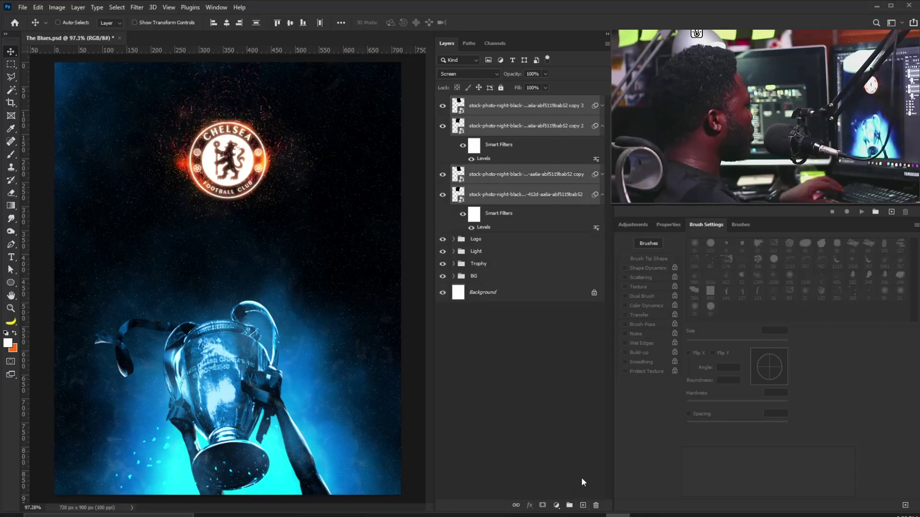
Group the four selected sparks layers and name the group Sparks.
key(ctrl+g)
double_click(476, 102)
text(S)
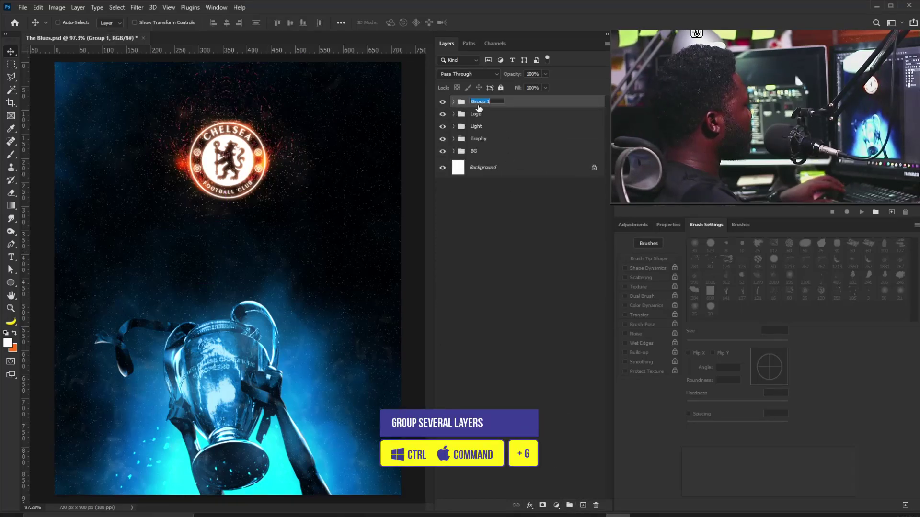
text(pa)
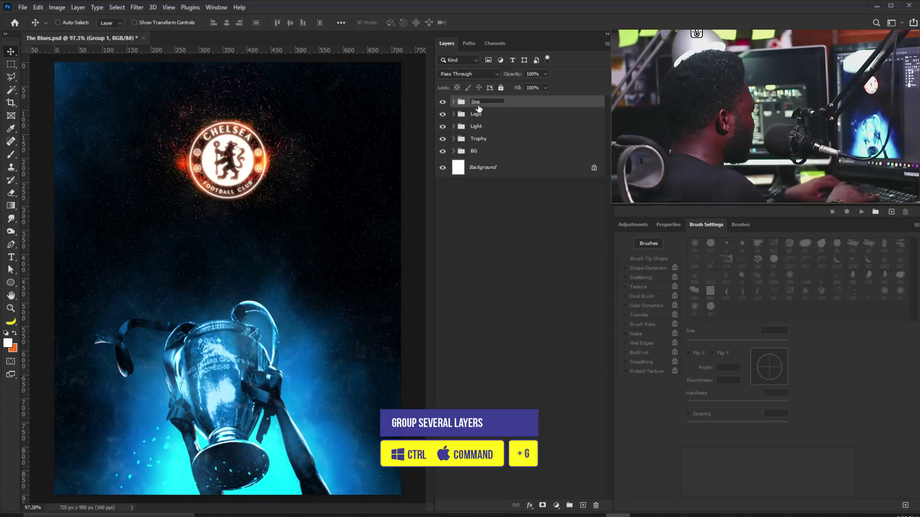
text(rks)
key(Return)
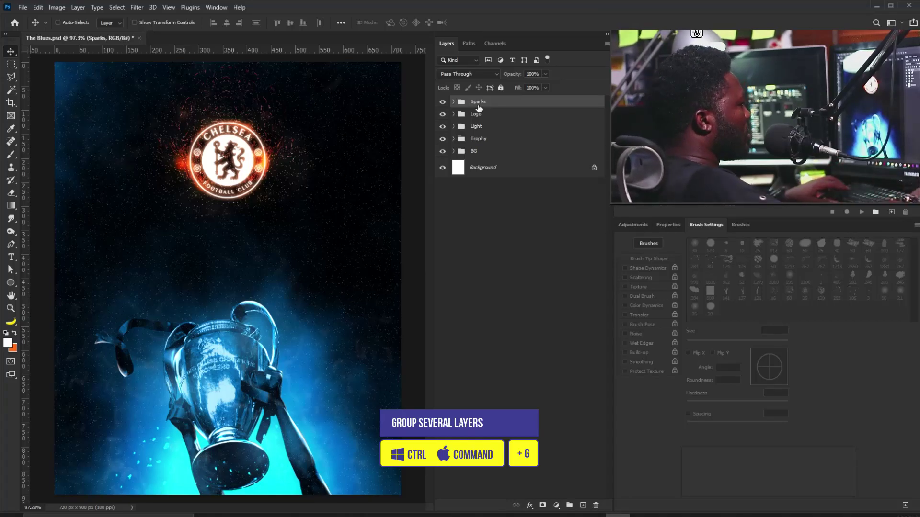
Duplicate the Sparks group and scale the copy down to about 82% around the logo.
drag(508, 107, 582, 506)
drag(259, 128, 261, 157)
key(ctrl+t)
key(ctrl+t)
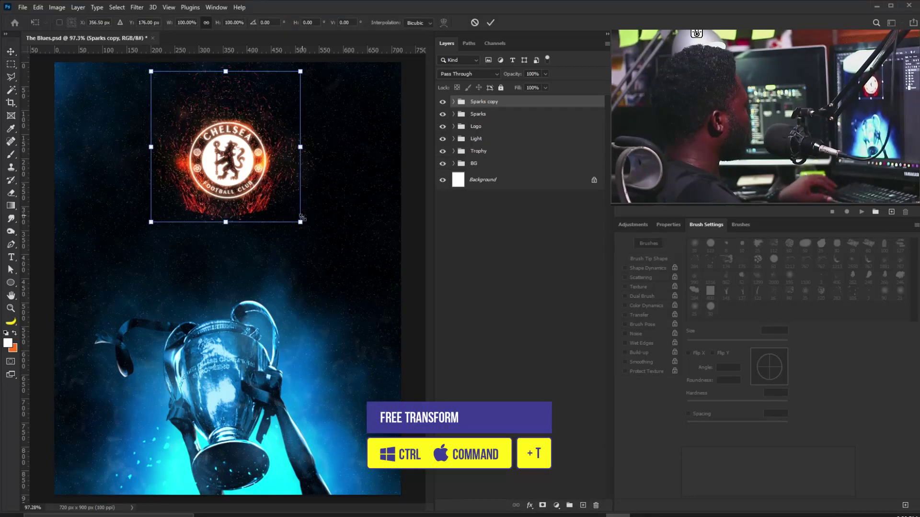
drag(301, 223, 287, 208)
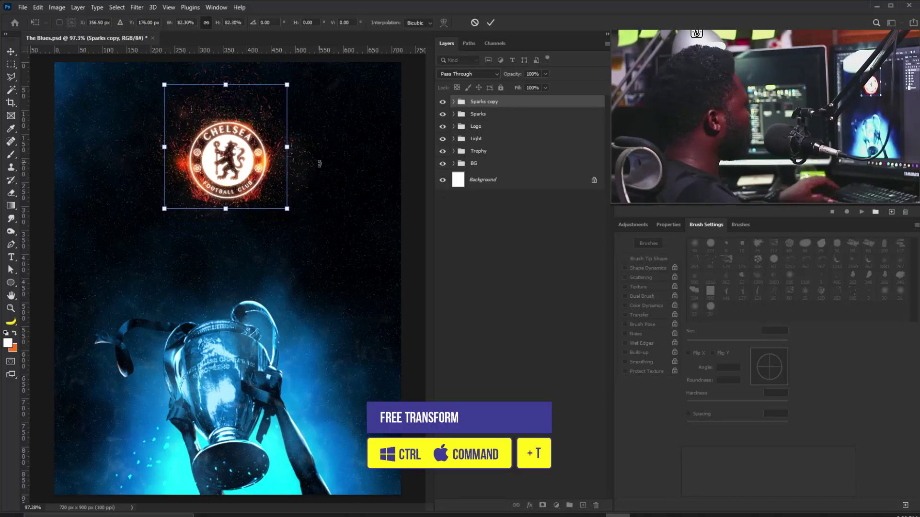
drag(320, 166, 247, 121)
key(ctrl+z)
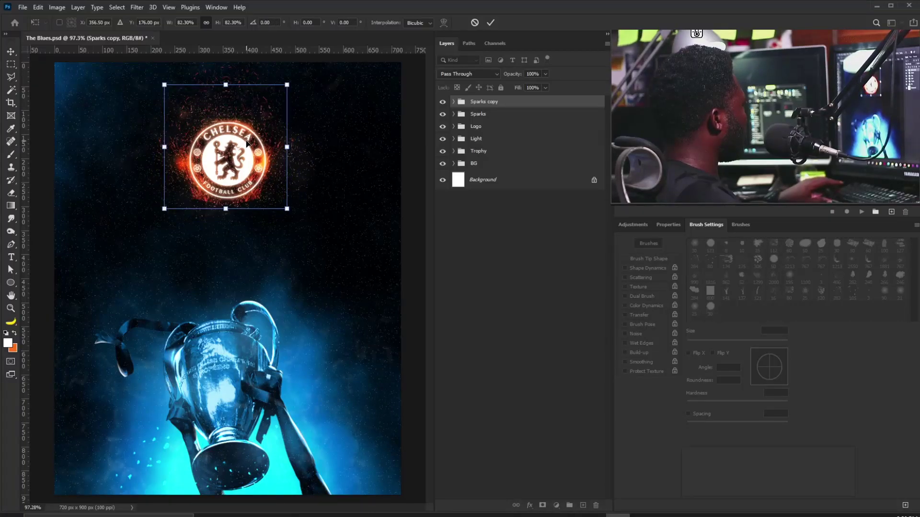
Flip the Sparks copy vertically and move it down so its sparks spread below the logo.
right_click(245, 139)
click(278, 279)
drag(257, 119, 259, 179)
key(Return)
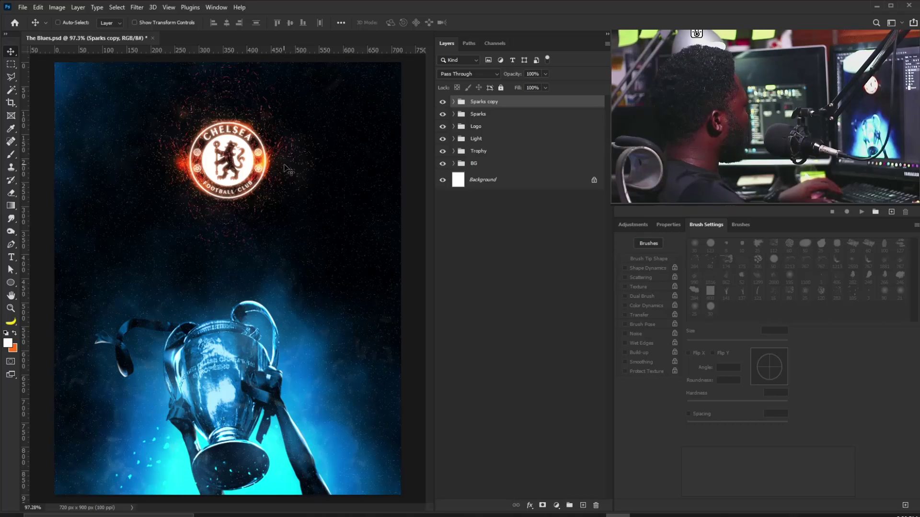
Expand the Logo group and compare the Dogde_yellow copy layer's effect by hiding and showing it.
click(452, 129)
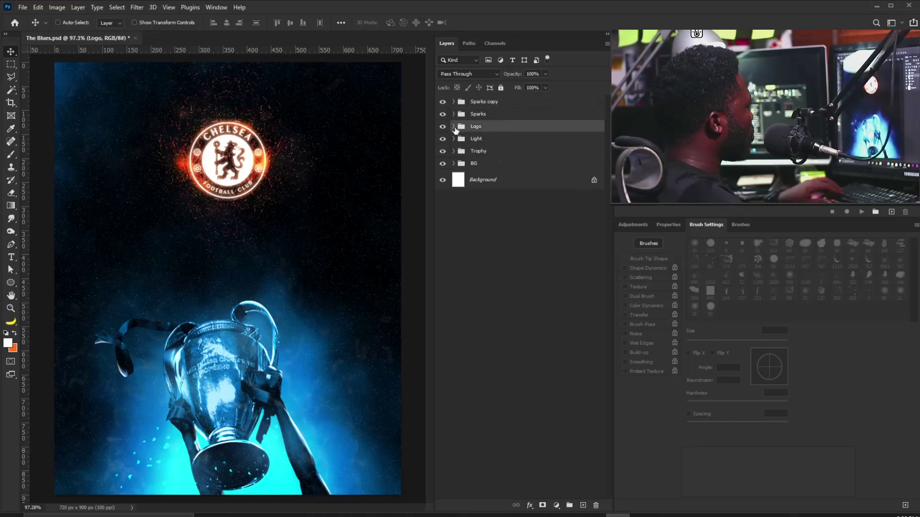
click(453, 128)
click(505, 163)
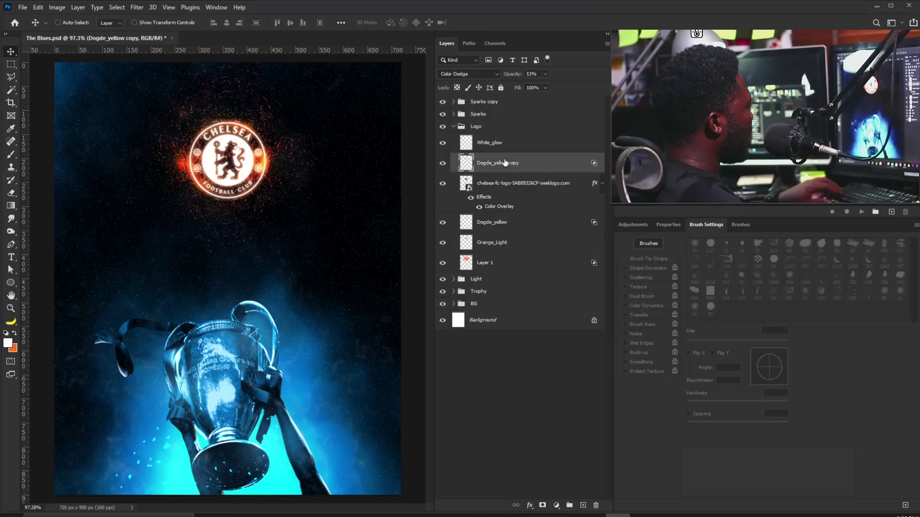
click(443, 163)
click(443, 163)
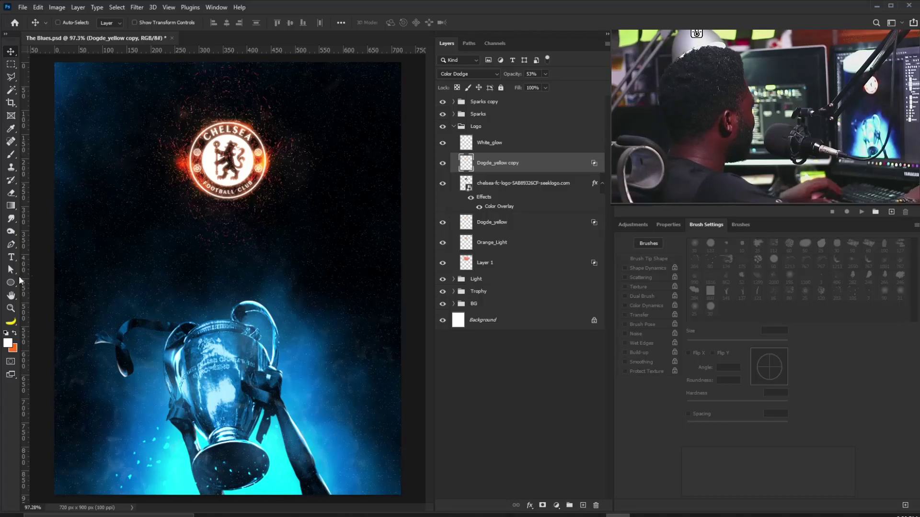
Set the foreground to a saturated yellow-orange and paint glow around the logo's rim on the Dogde_yellow copy layer with a 45 px soft brush.
click(8, 343)
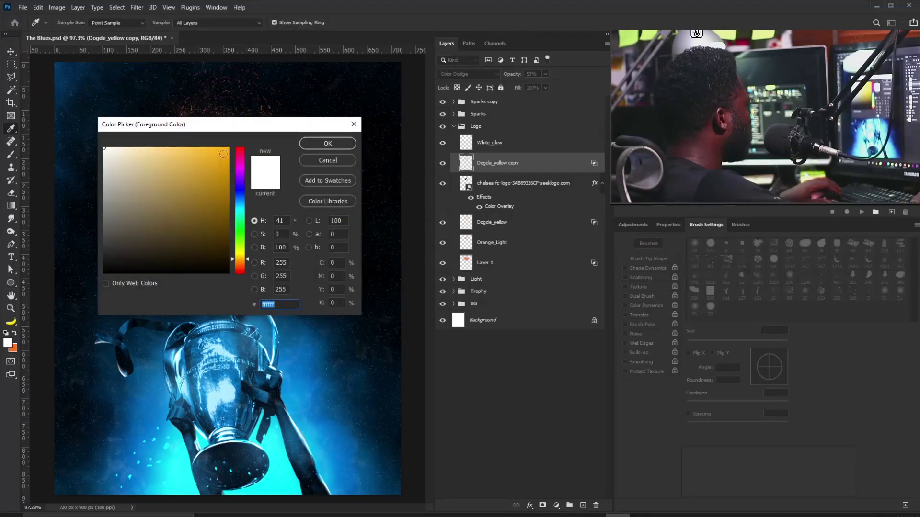
click(228, 149)
click(337, 143)
key(b)
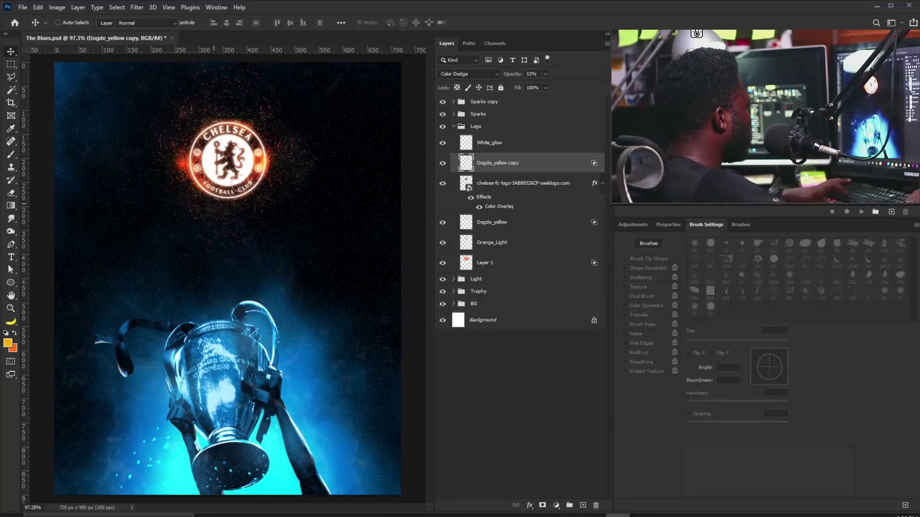
drag(206, 132, 200, 140)
drag(200, 201, 272, 175)
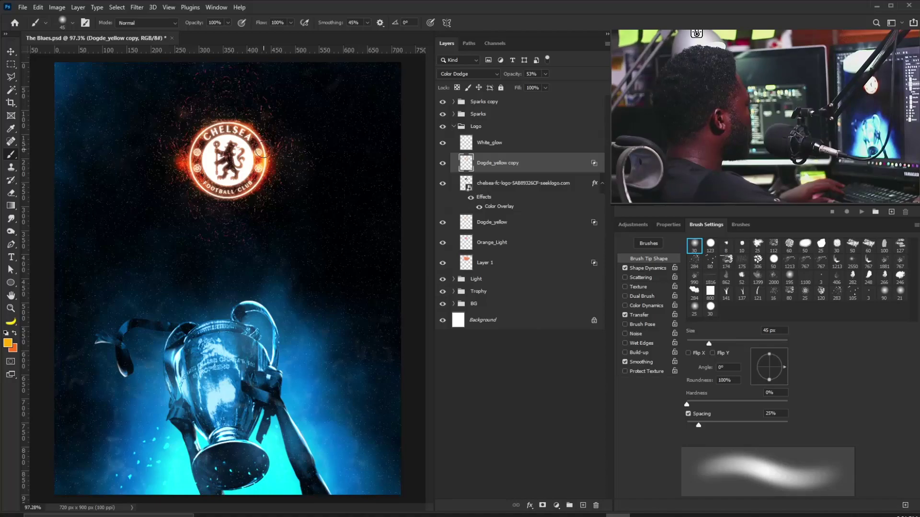
Paint more yellow-orange glow on the Dogde_yellow layer along the logo's right and lower-left rim, and collapse the Logo group.
click(496, 145)
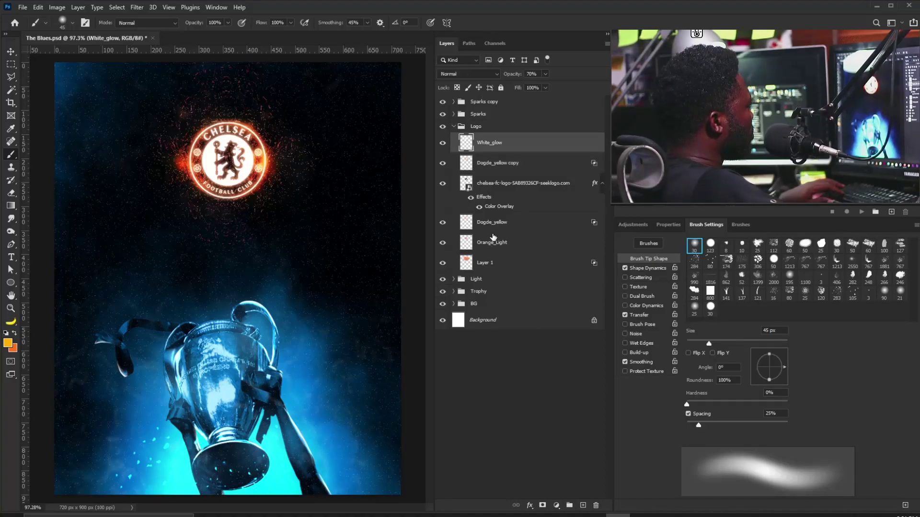
click(485, 224)
drag(261, 164, 264, 169)
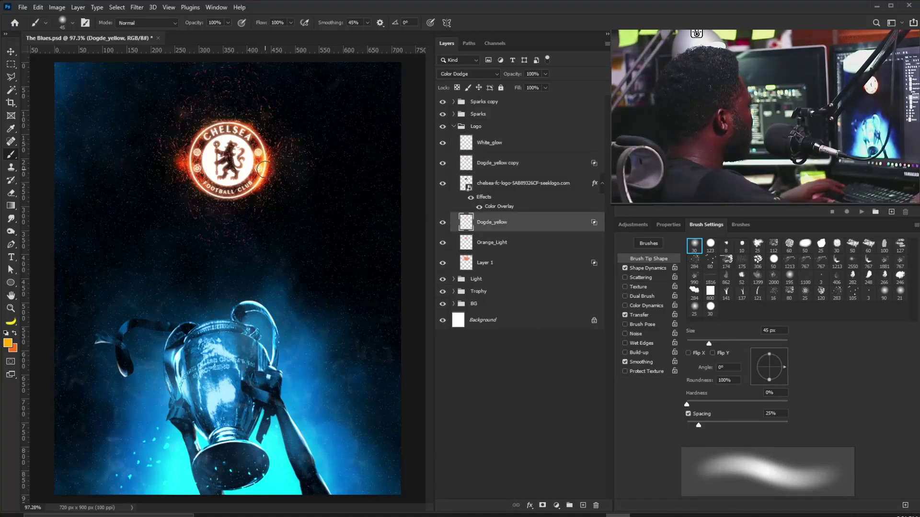
drag(202, 189, 216, 198)
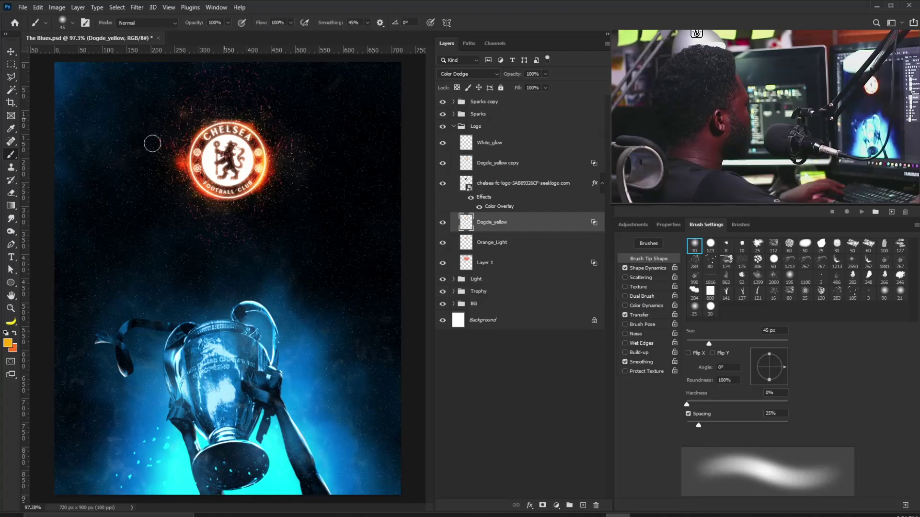
click(453, 128)
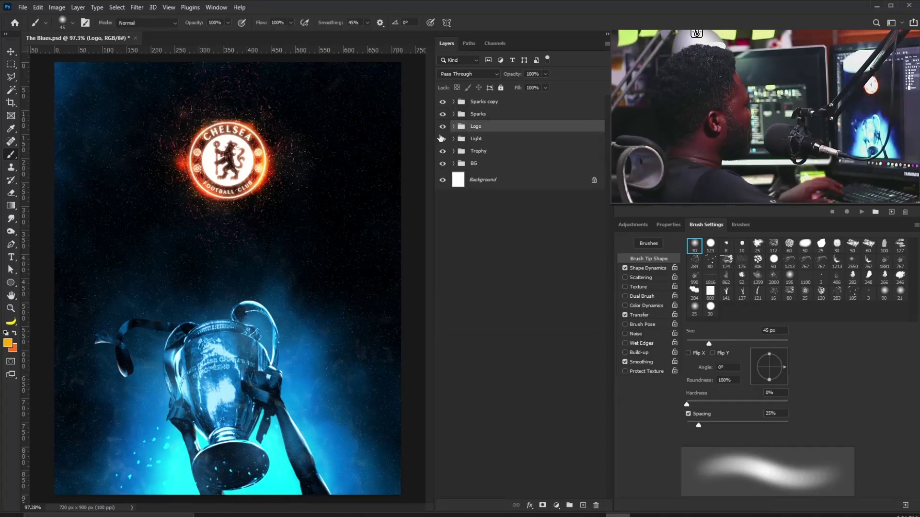
Select Layer 1 in the Logo group and prepare an 80 px soft brush with orange as the foreground color.
drag(239, 126, 202, 139)
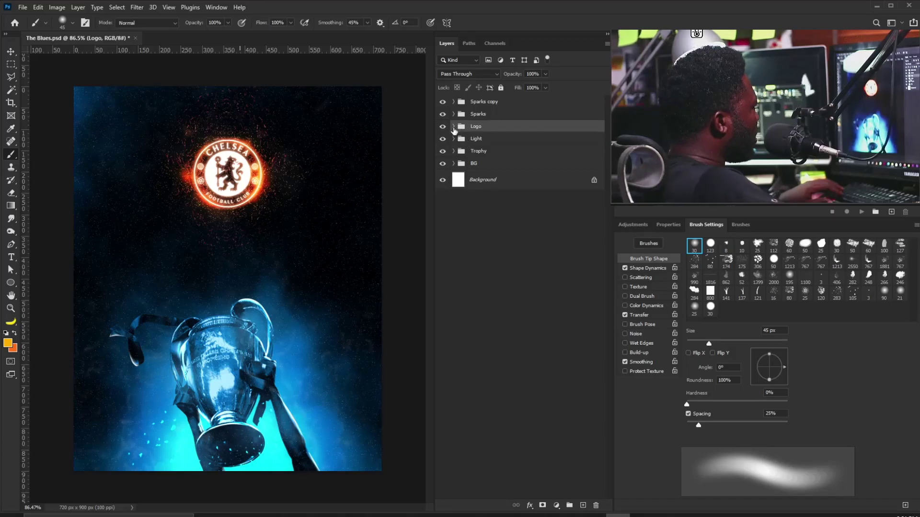
click(453, 127)
click(485, 263)
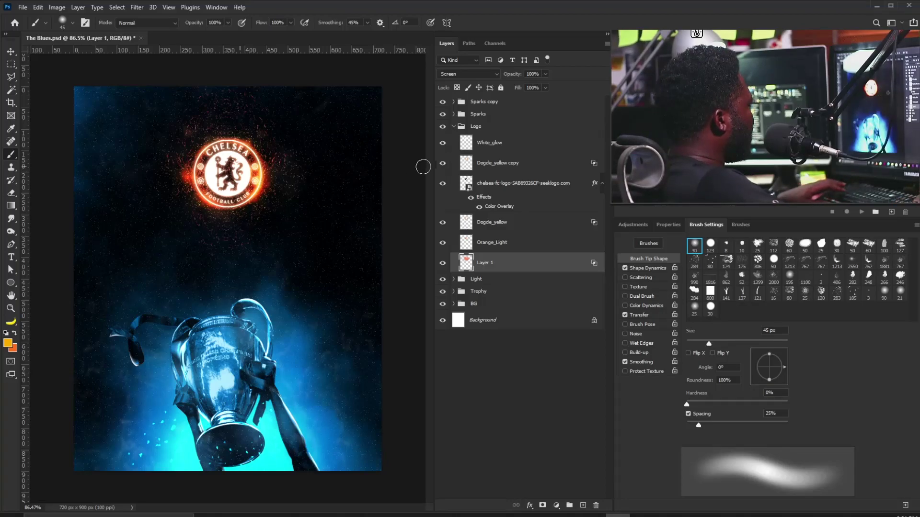
key(bracketright)
key(bracketright)
key(bracketright)
key(bracketright)
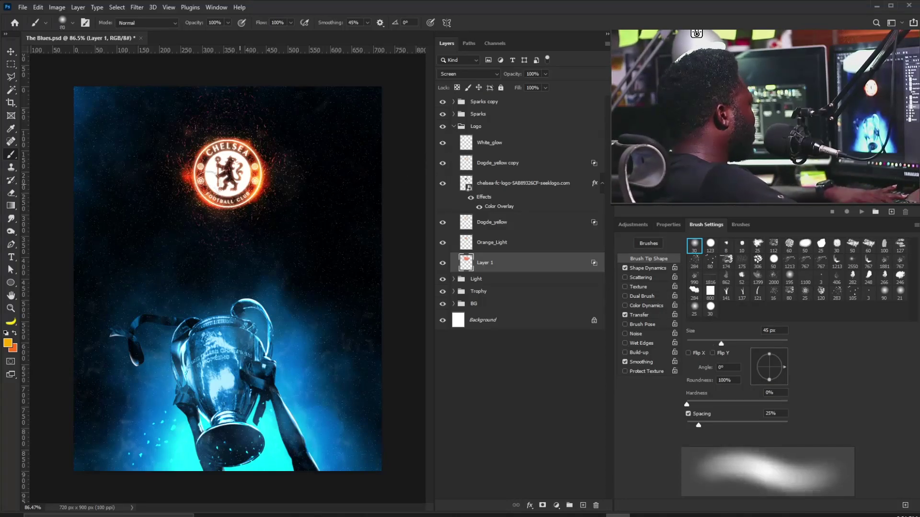
key(x)
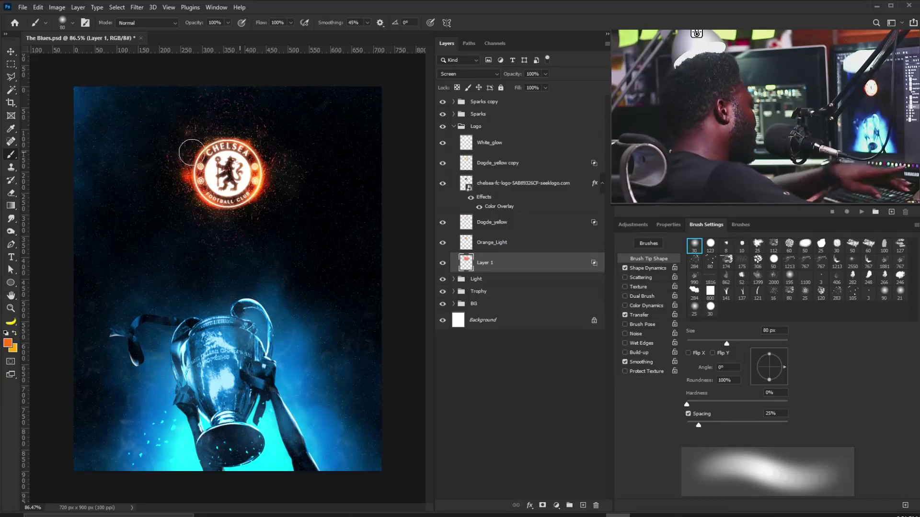
Paint faint orange light on Layer 1 into the smoke above and left of the logo with 150 px and 90 px brushes.
key(bracketright)
key(bracketright)
key(bracketright)
key(bracketright)
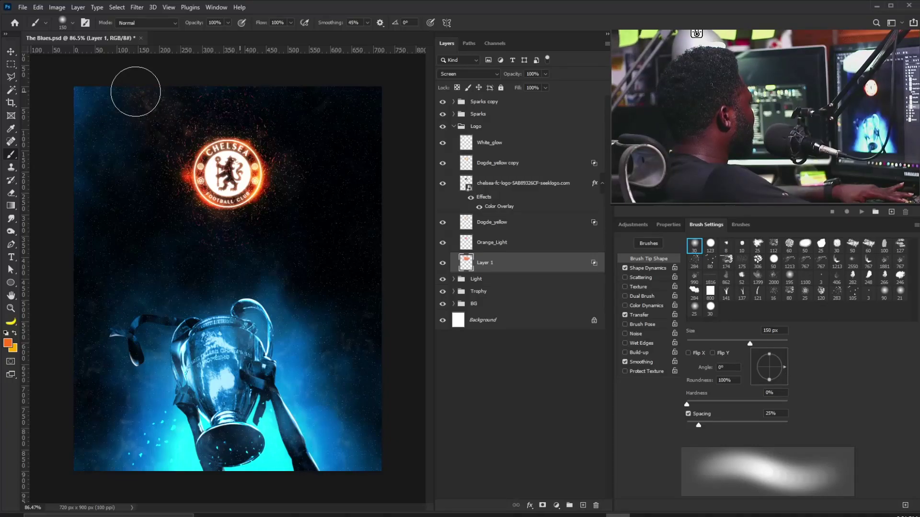
key(bracketleft)
key(bracketleft)
key(bracketleft)
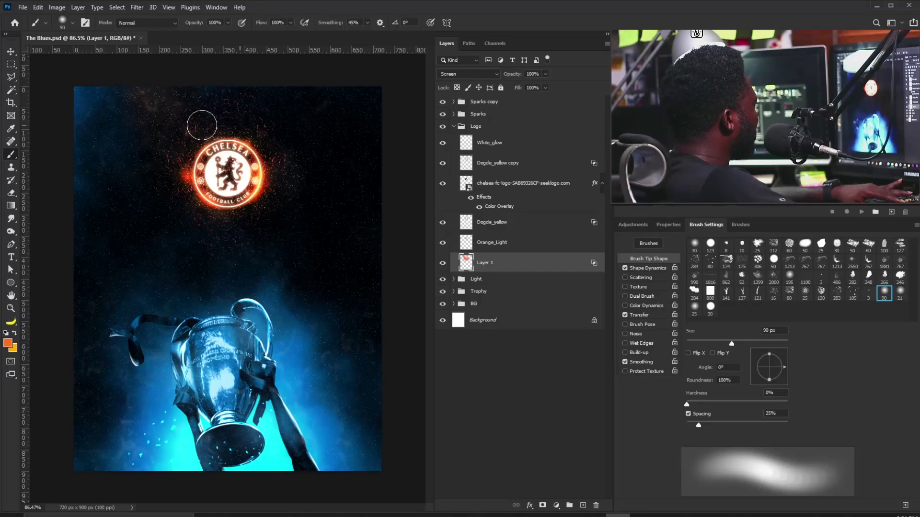
click(454, 126)
Group the Sparks copy and Sparks groups together and name the new group Sparks.
click(484, 102)
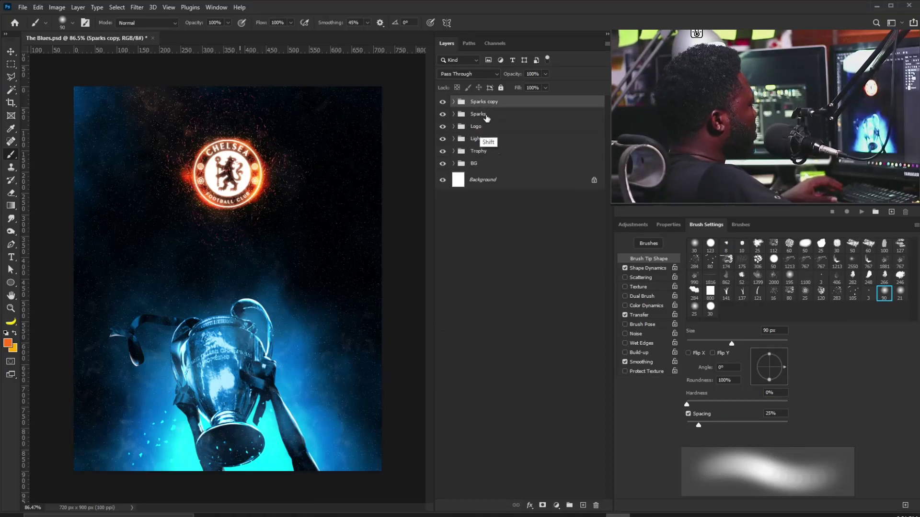
shift+click(479, 114)
key(ctrl+g)
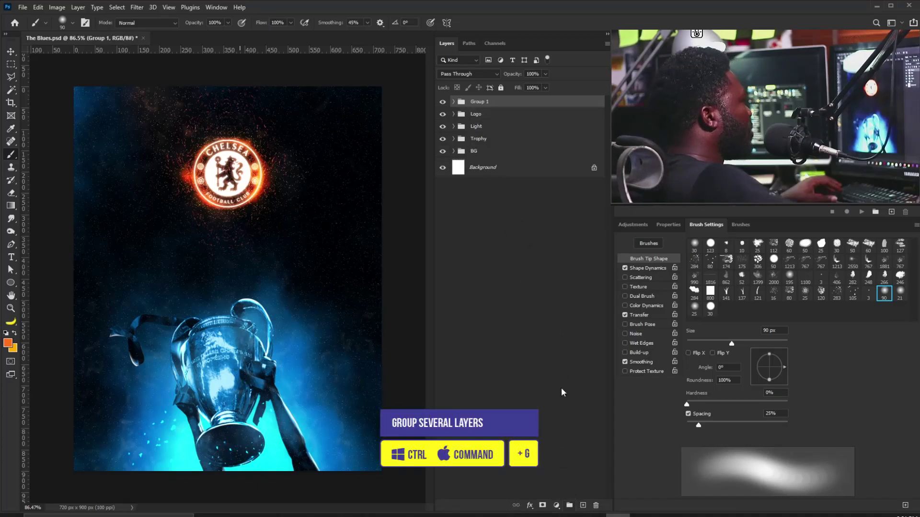
text(S)
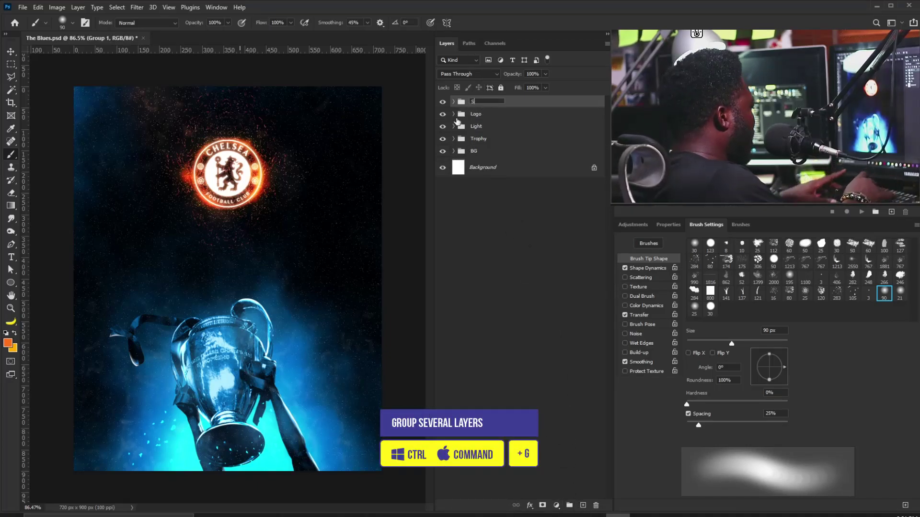
text(parks)
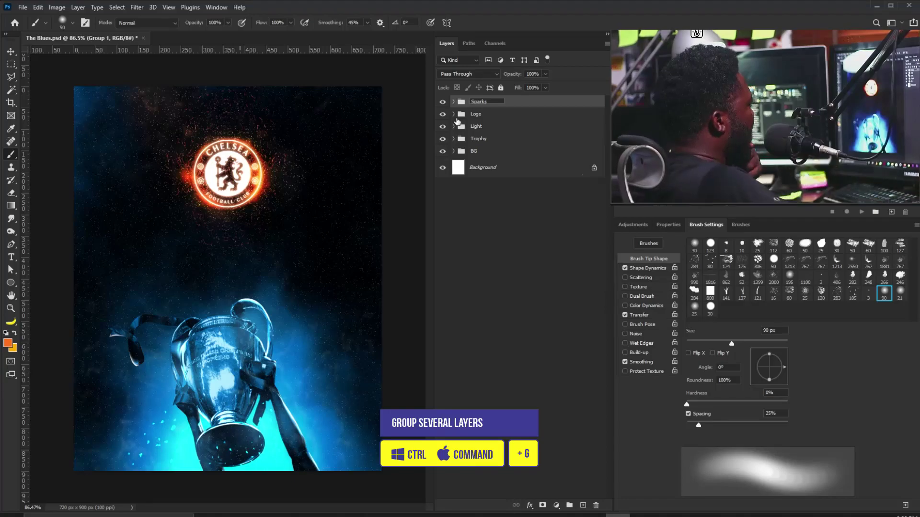
Add a layer mask to the outer Sparks group and paint black over the logo with small soft brushes, down to 20 px, to hide its sparks.
click(544, 505)
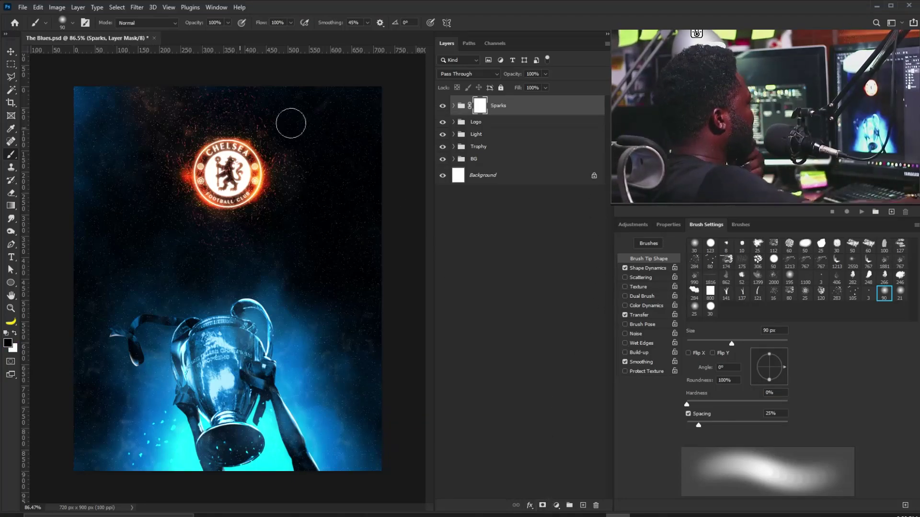
drag(220, 150, 239, 164)
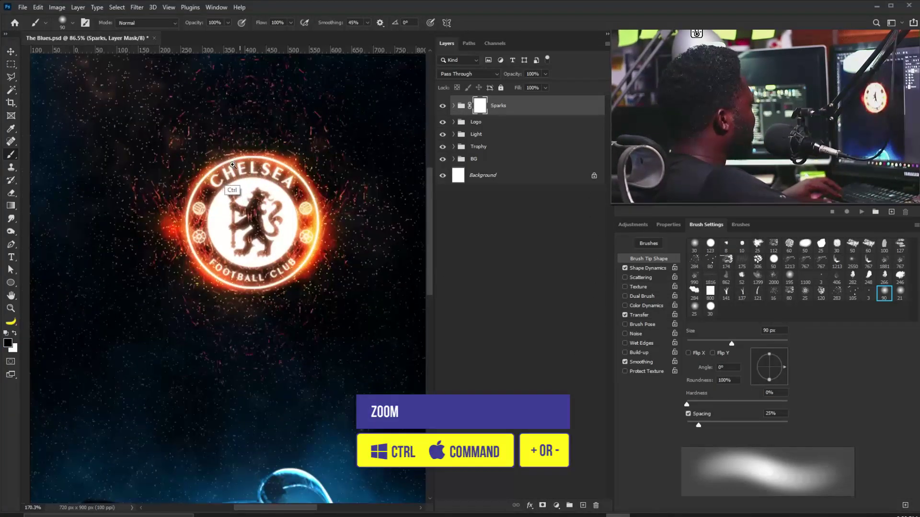
key(bracketleft)
key(bracketleft)
key(bracketleft)
key(bracketleft)
key(bracketleft)
key(bracketleft)
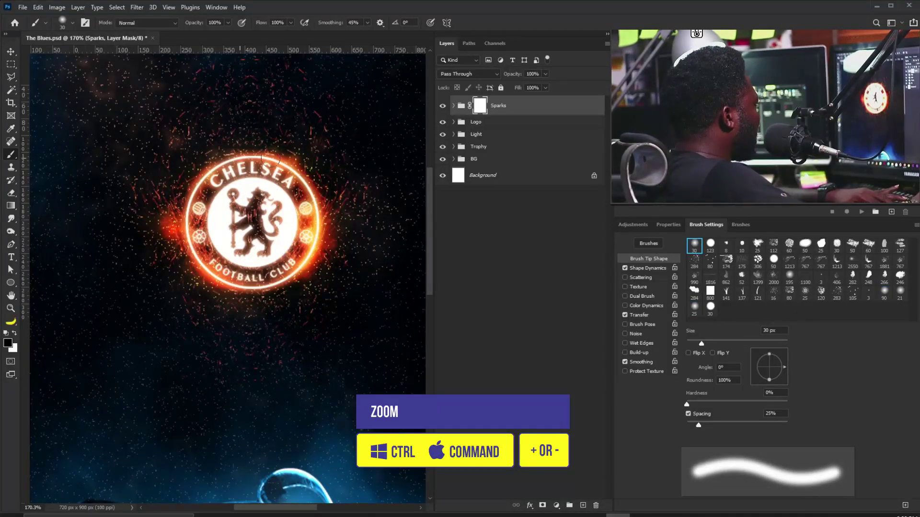
key(bracketleft)
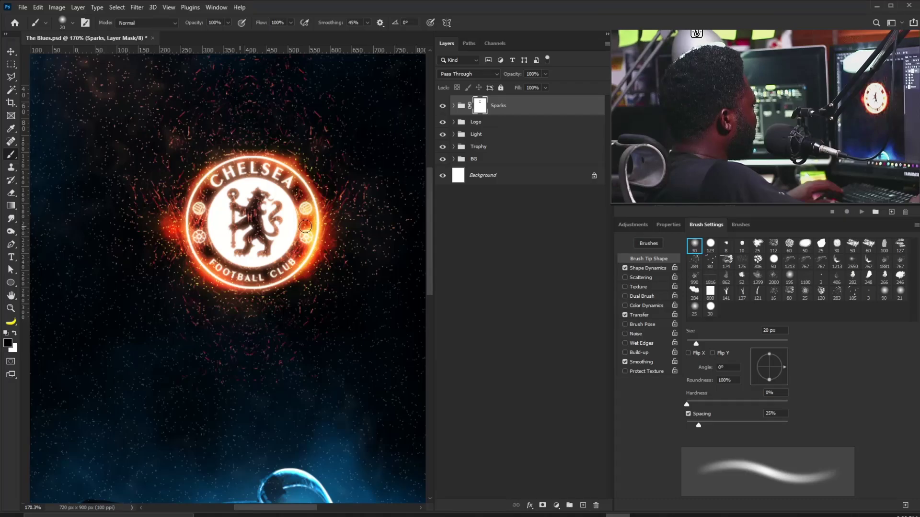
key(ctrl+0)
key(v)
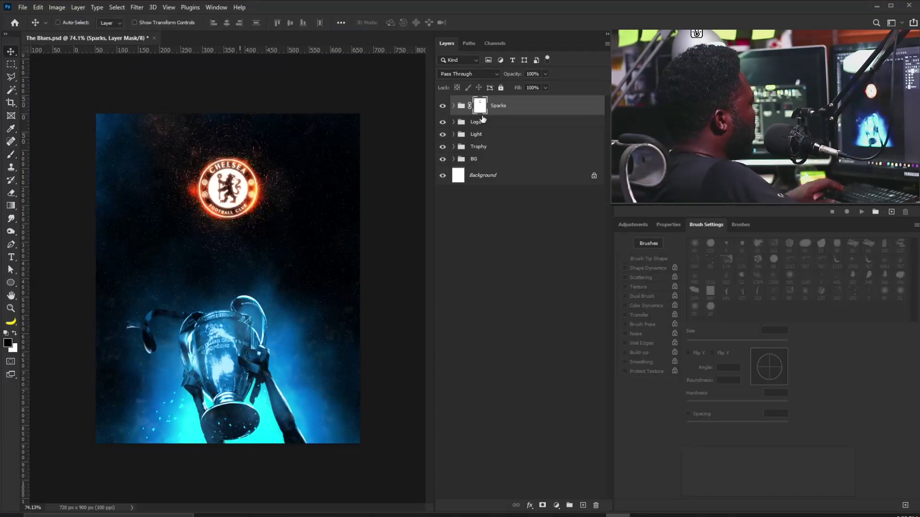
Adjust the opacity of the White_glow layer inside the Logo group.
click(453, 106)
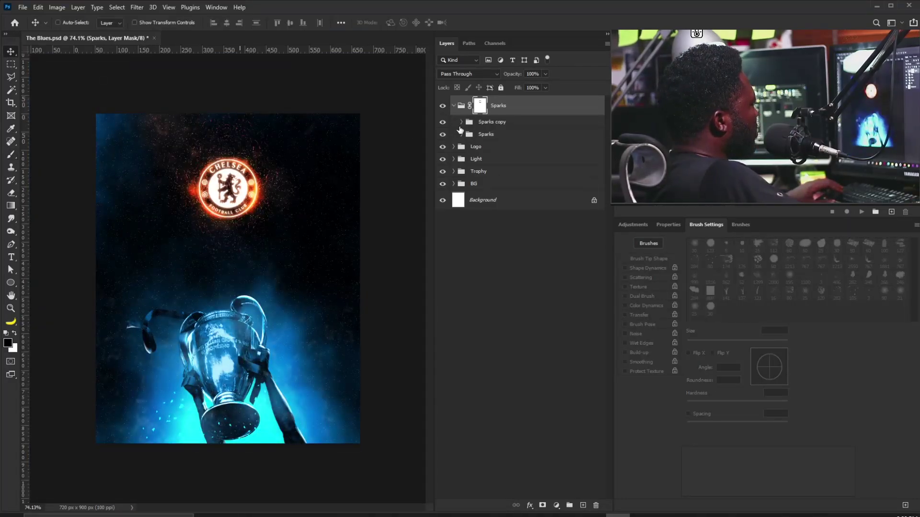
click(456, 150)
click(453, 147)
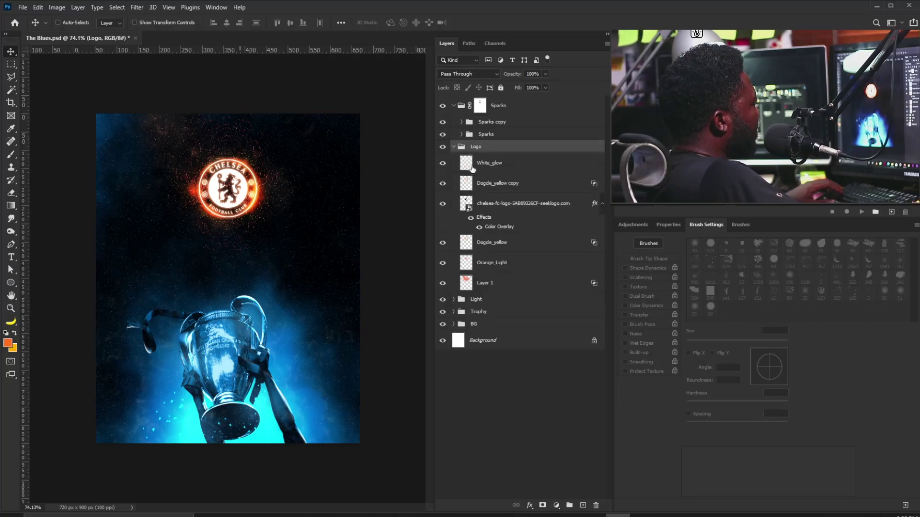
click(491, 165)
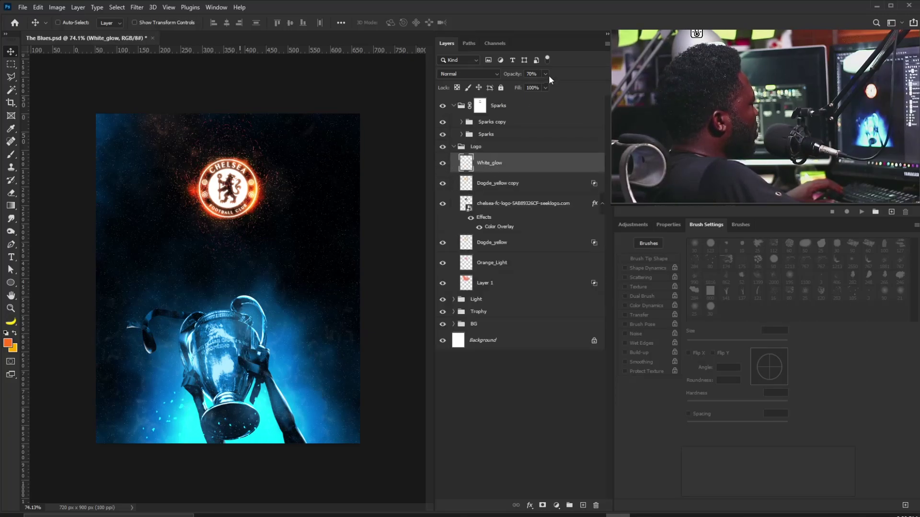
drag(545, 88, 564, 80)
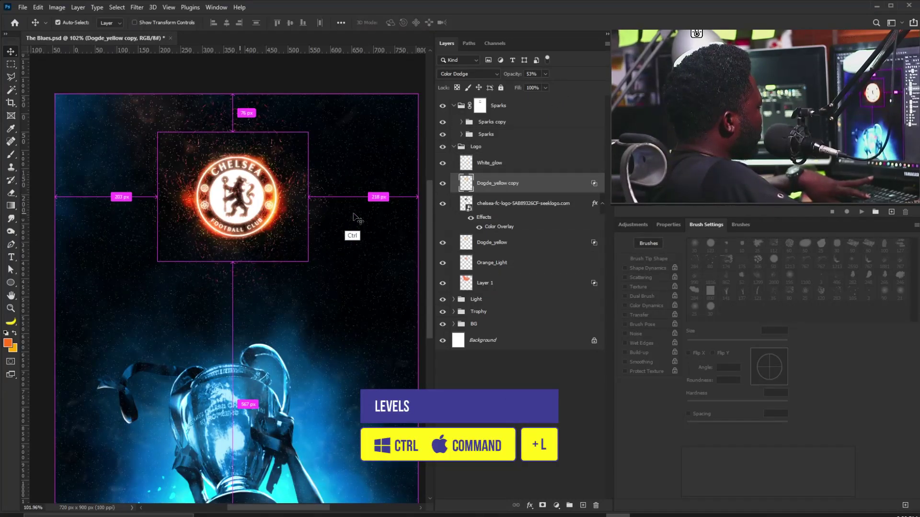
Brighten the Dogde_yellow copy layer with a Levels adjustment, setting the midtone input level to 3.02.
key(ctrl+l)
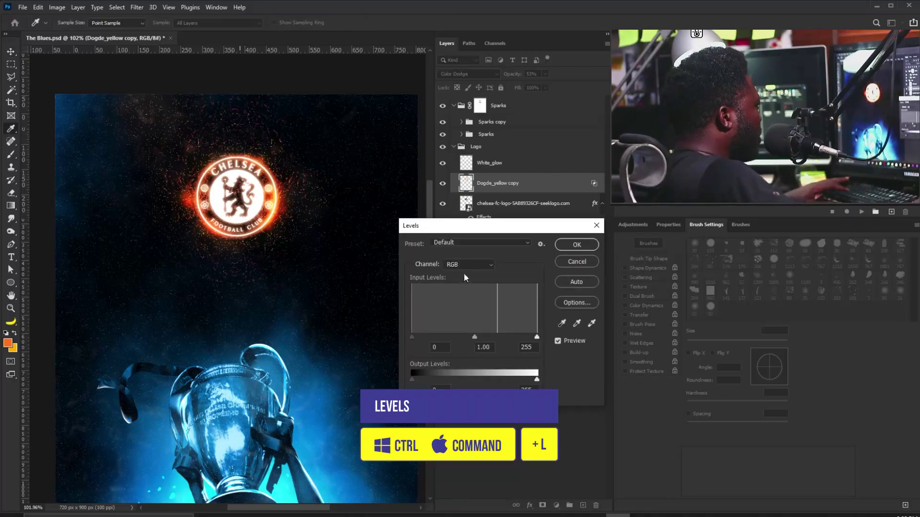
drag(475, 336, 431, 333)
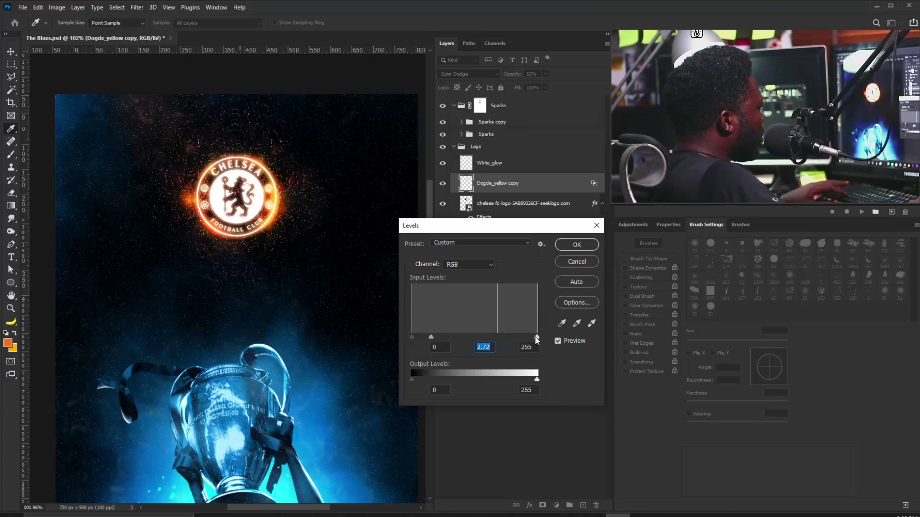
mouse_move(537, 337)
mouse_down()
mouse_move(489, 339)
mouse_move(530, 340)
mouse_up()
key(Tab)
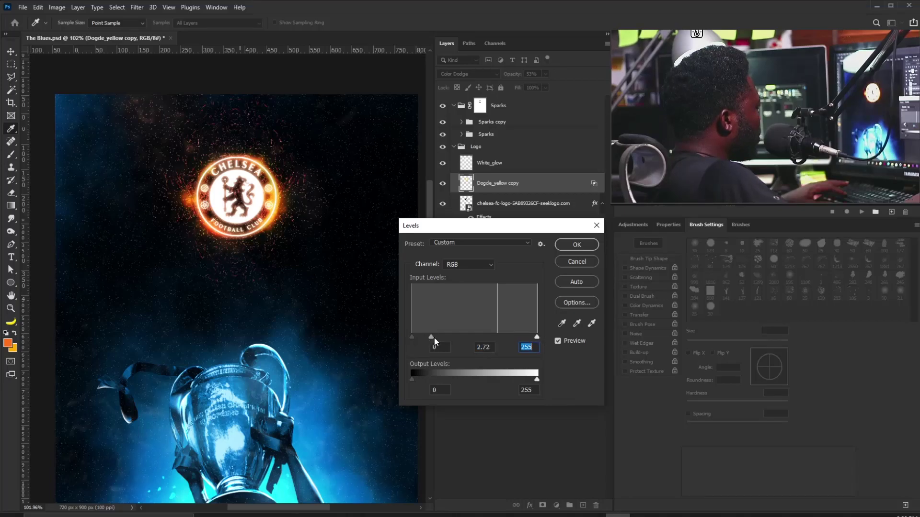
key(shift+Tab)
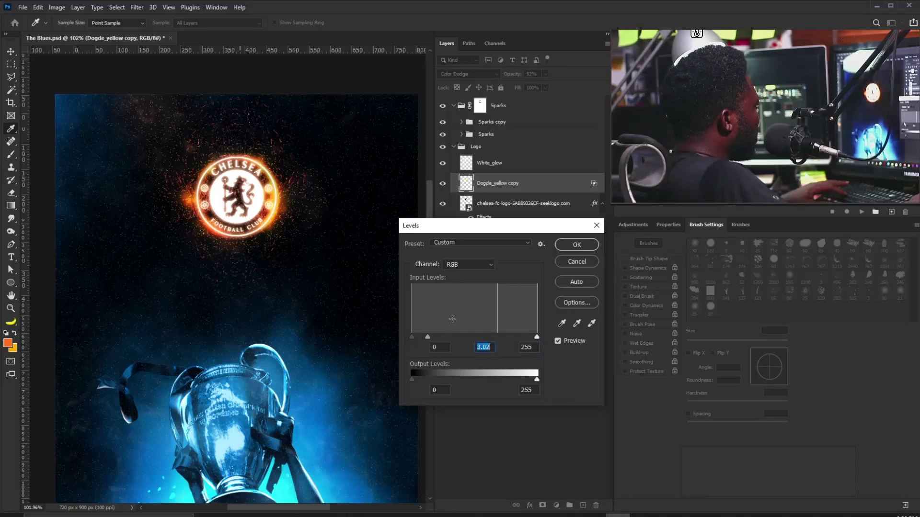
click(577, 244)
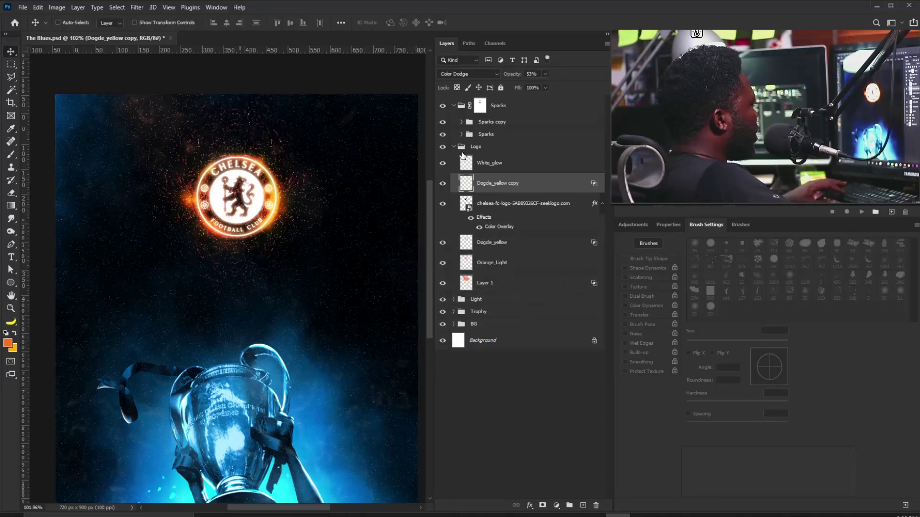
Collapse the Logo and Sparks groups and stamp all visible layers into a new layer above the Sparks group.
click(453, 147)
click(453, 105)
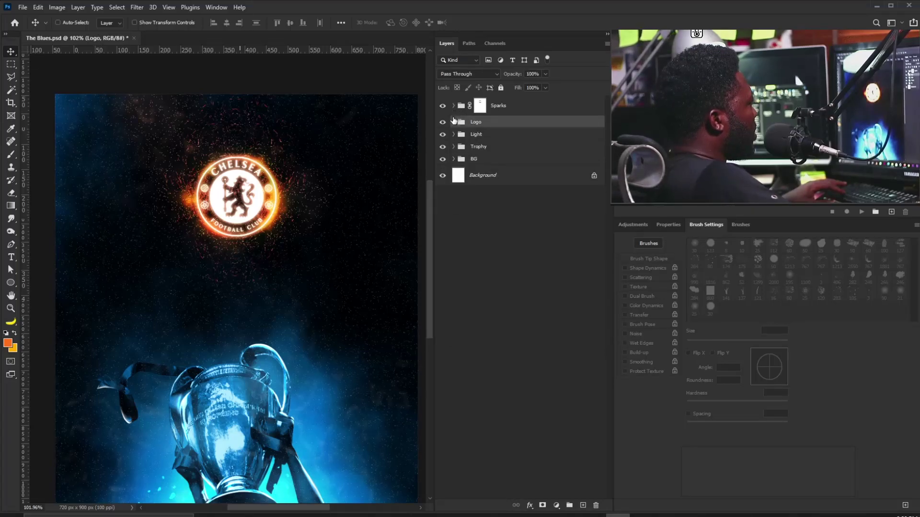
click(486, 110)
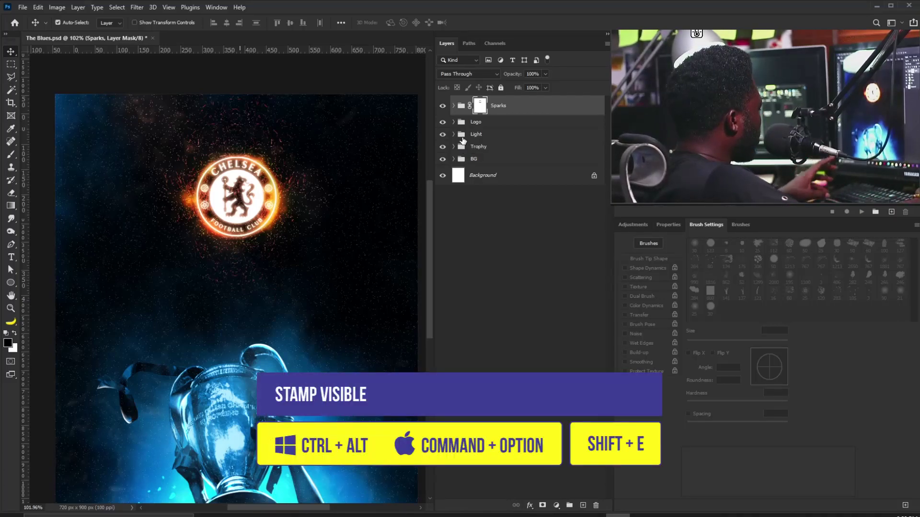
key(ctrl+alt+shift+e)
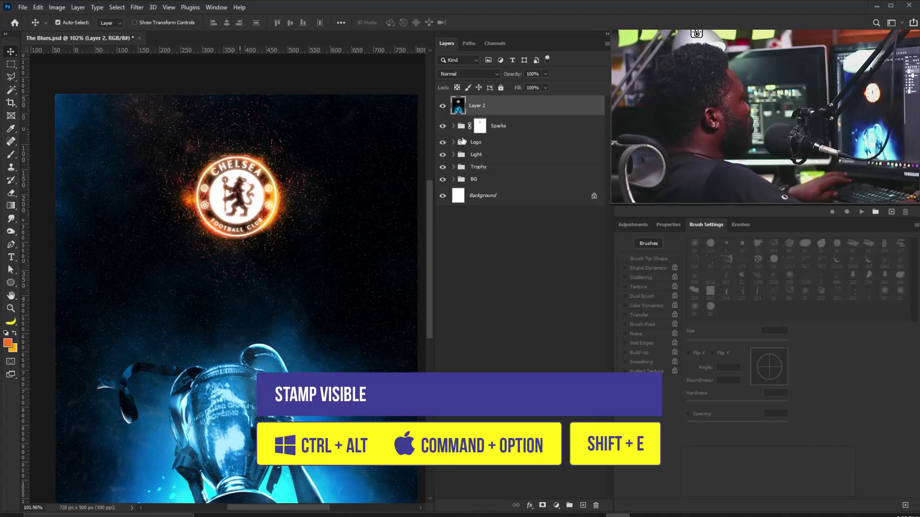
Convert the stamped layer to a smart object and rename it Color Grade.
right_click(531, 107)
click(580, 233)
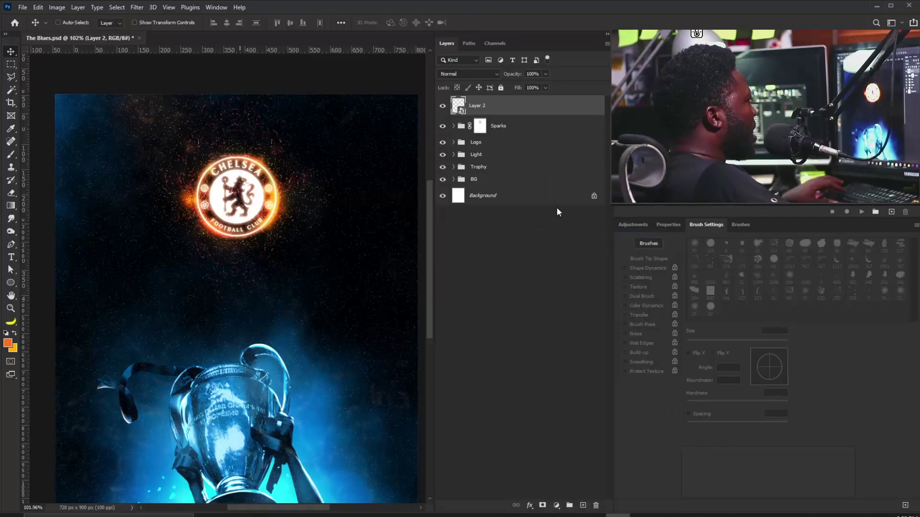
double_click(478, 106)
text(Color Grade)
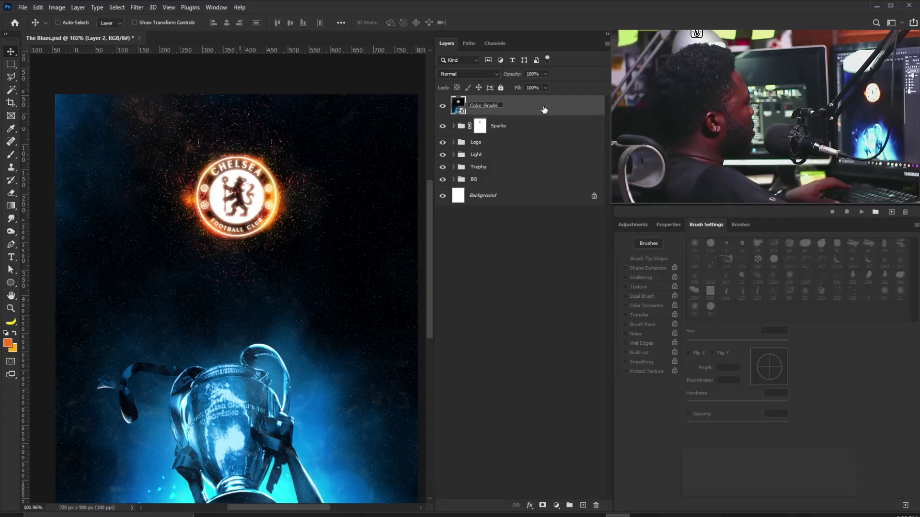
key(Return)
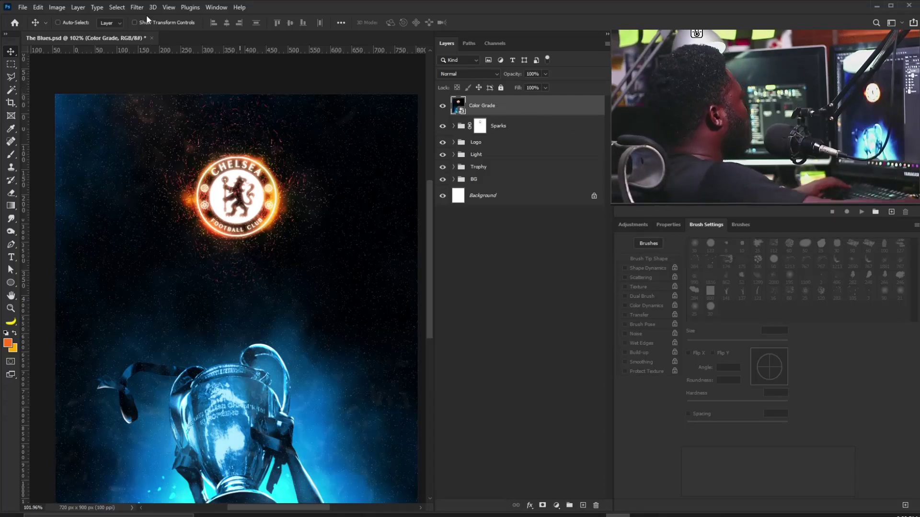
Start the Camera Raw filter on the Color Grade layer and set the contrast to +15.
click(137, 7)
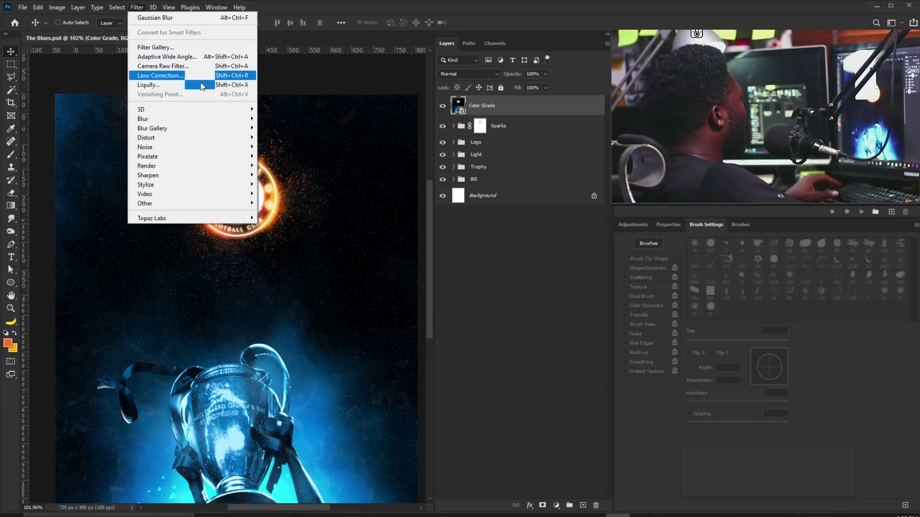
click(197, 66)
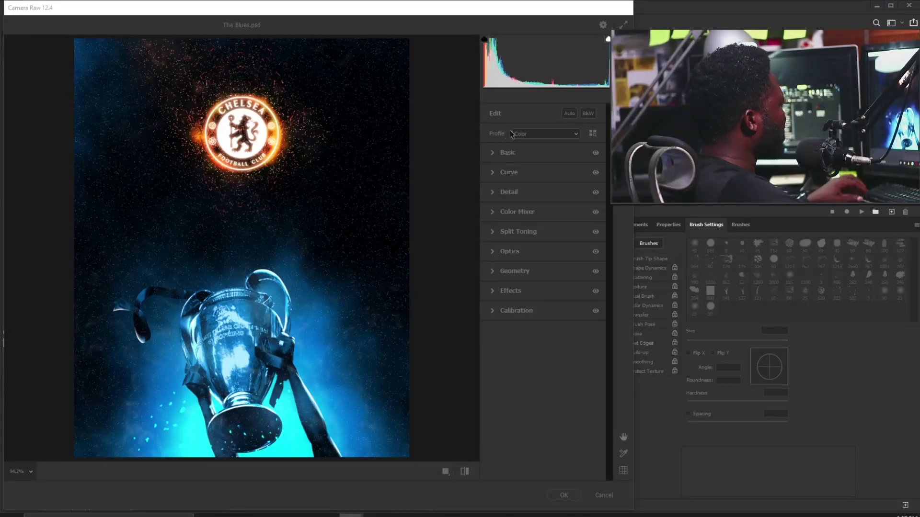
click(492, 154)
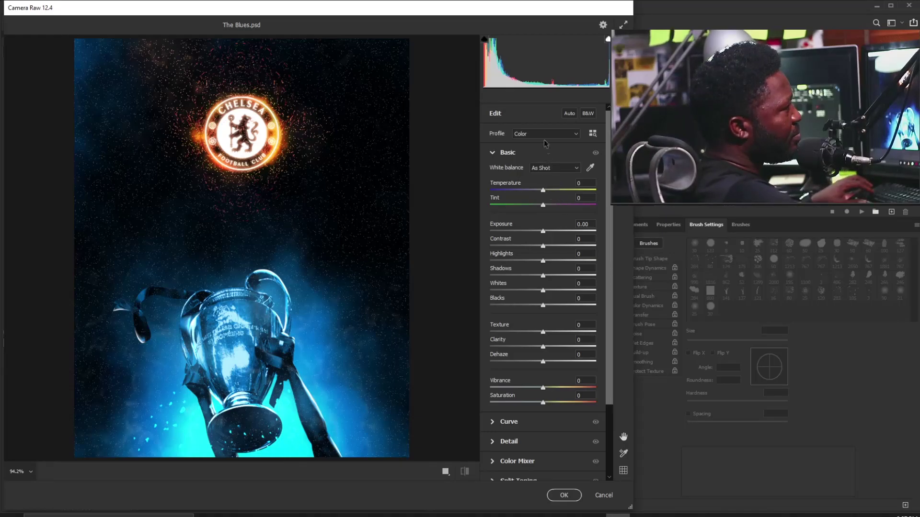
click(590, 238)
text(1)
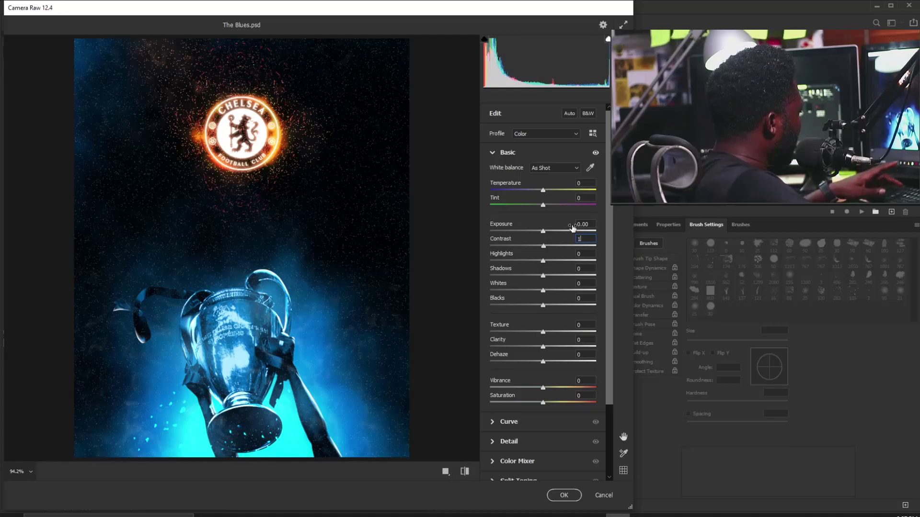
text(5)
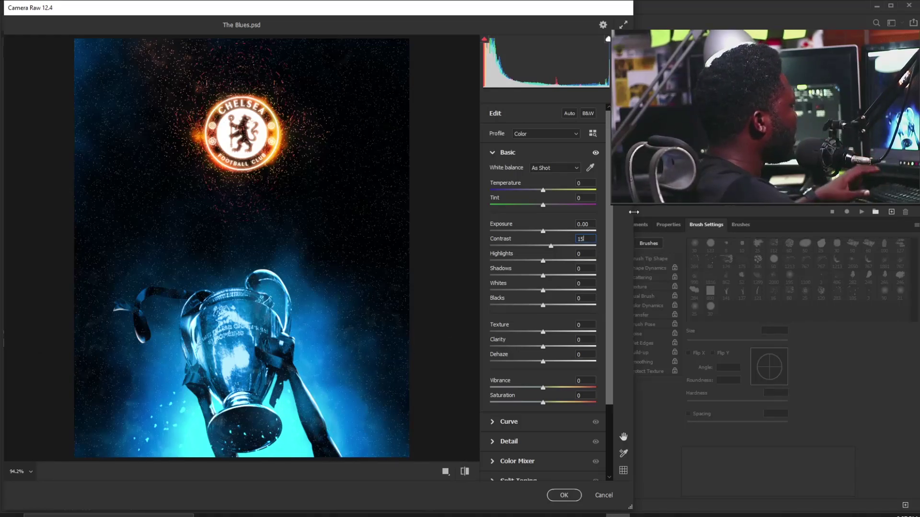
key(Tab)
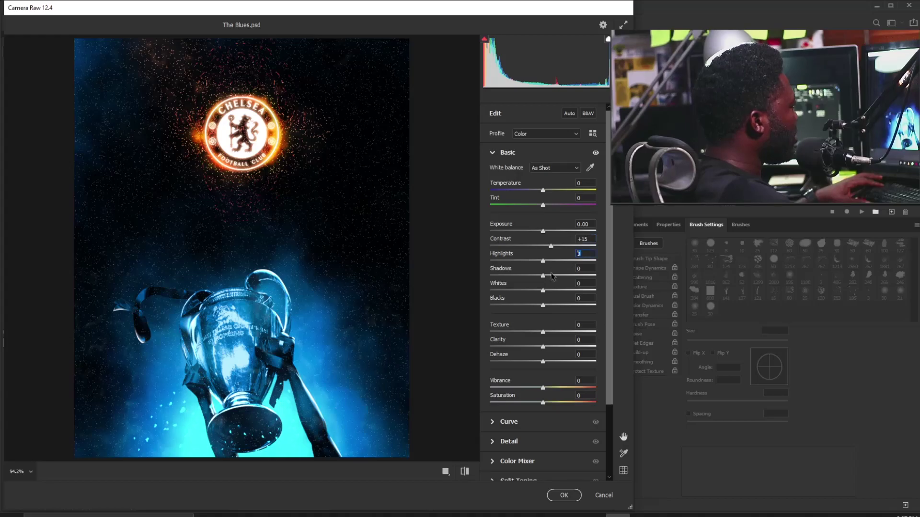
Set the basic adjustments to highlights +7, shadows -10, whites +13 and texture +2.
text(7)
key(Tab)
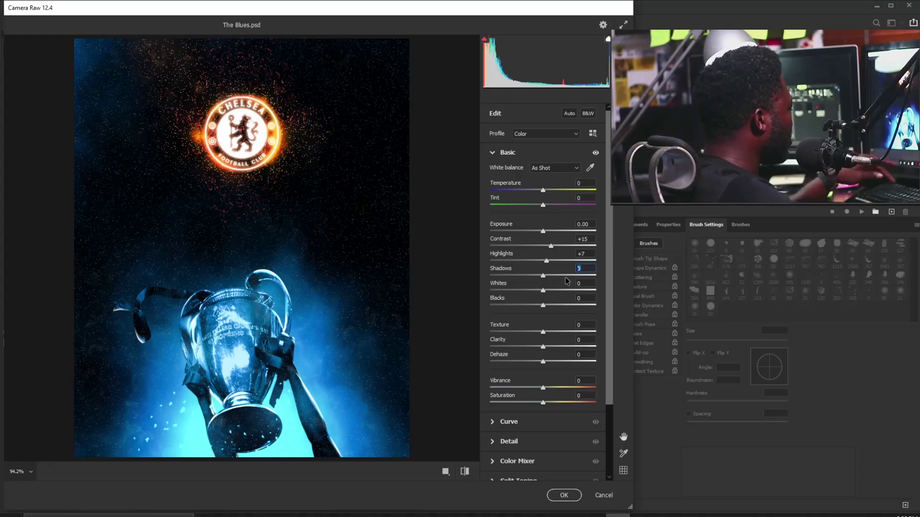
text(-1)
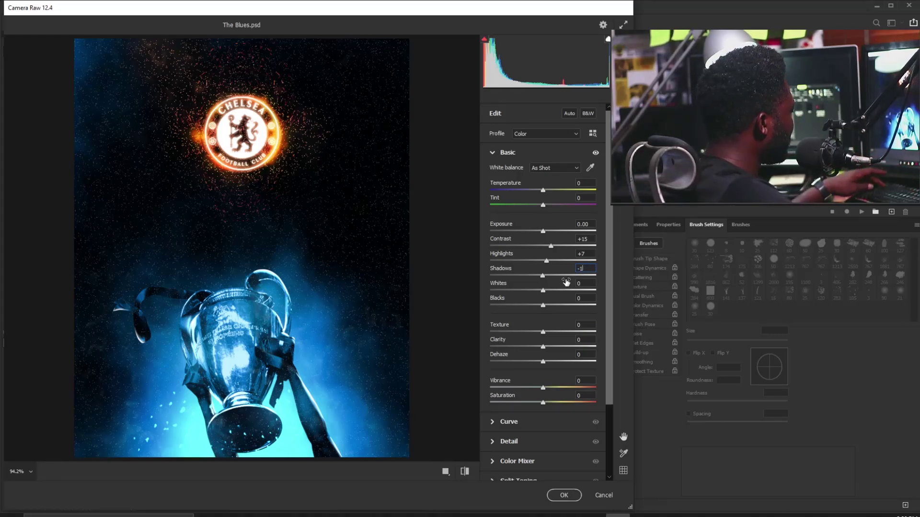
text(0)
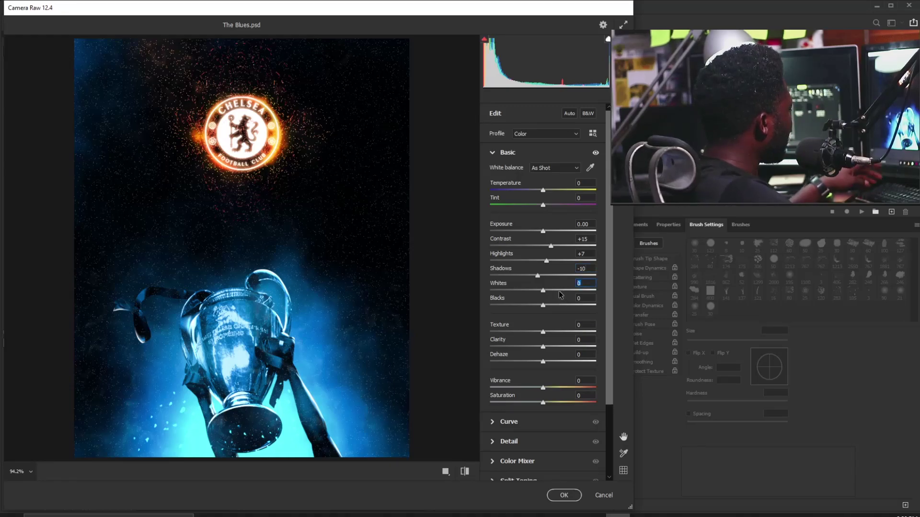
text(3)
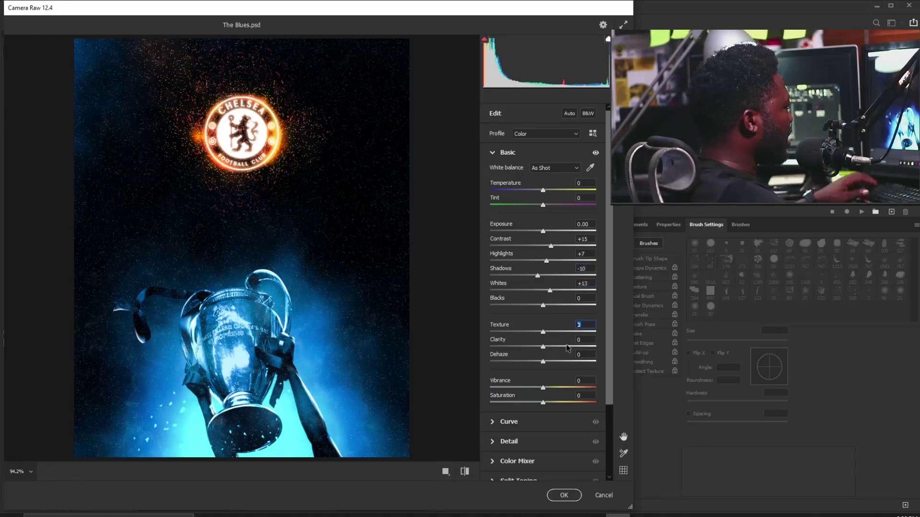
text(2)
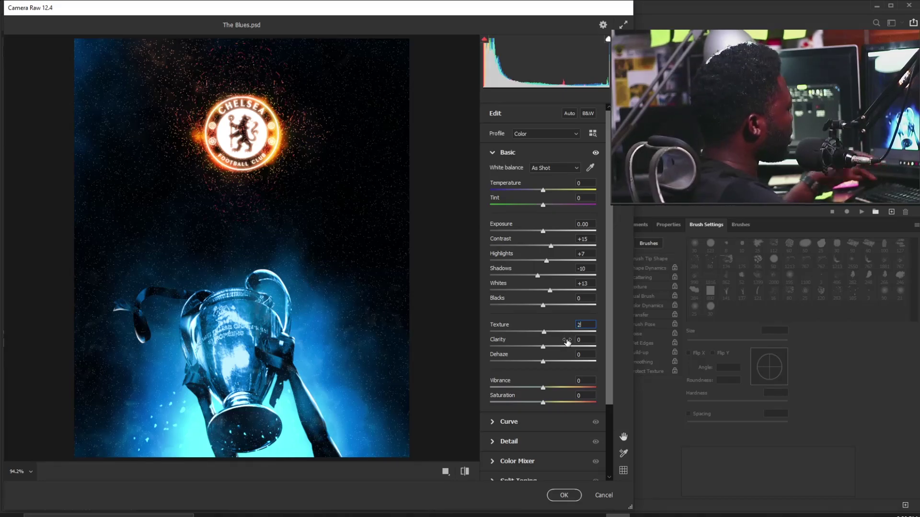
scroll(608, 331, down, 5)
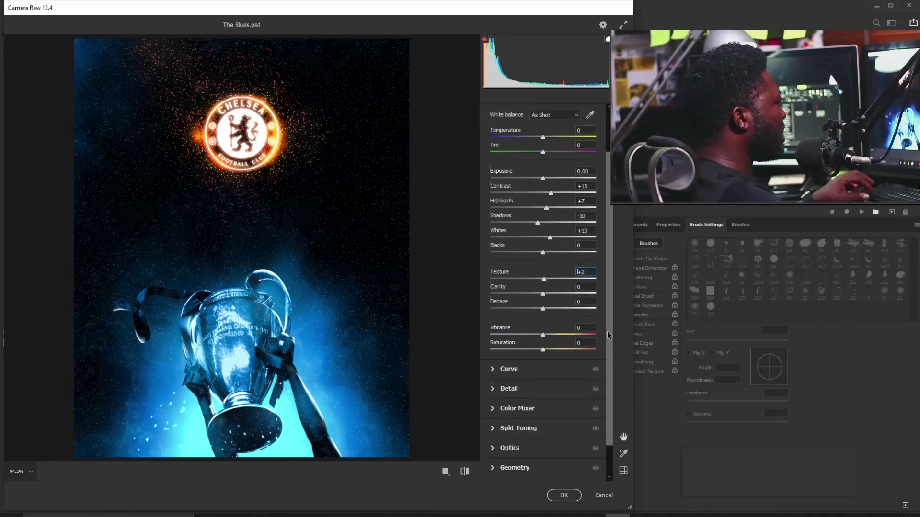
drag(607, 314, 608, 277)
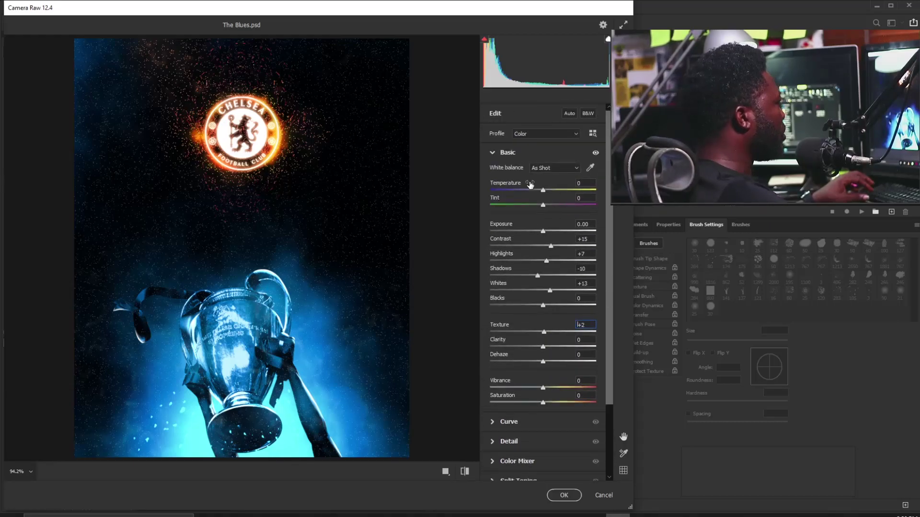
Set the sharpening in the detail adjustments to 5.
click(492, 152)
click(492, 193)
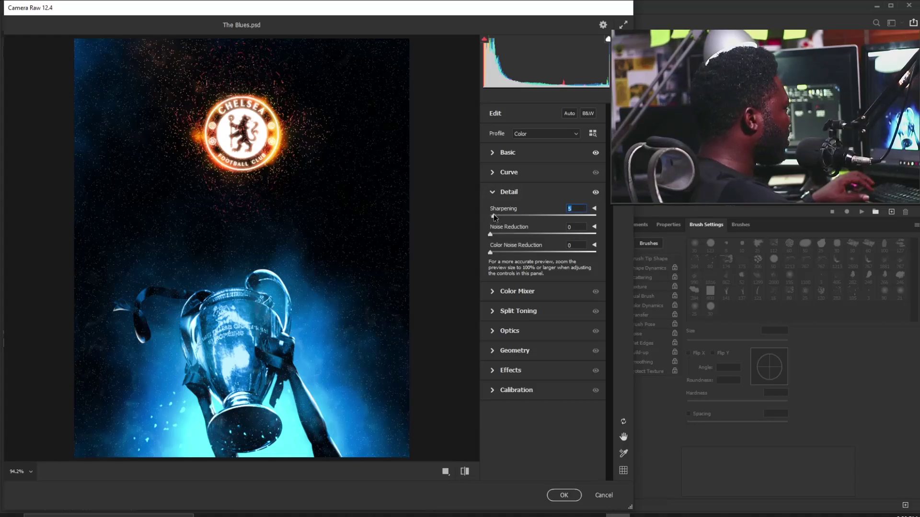
click(493, 193)
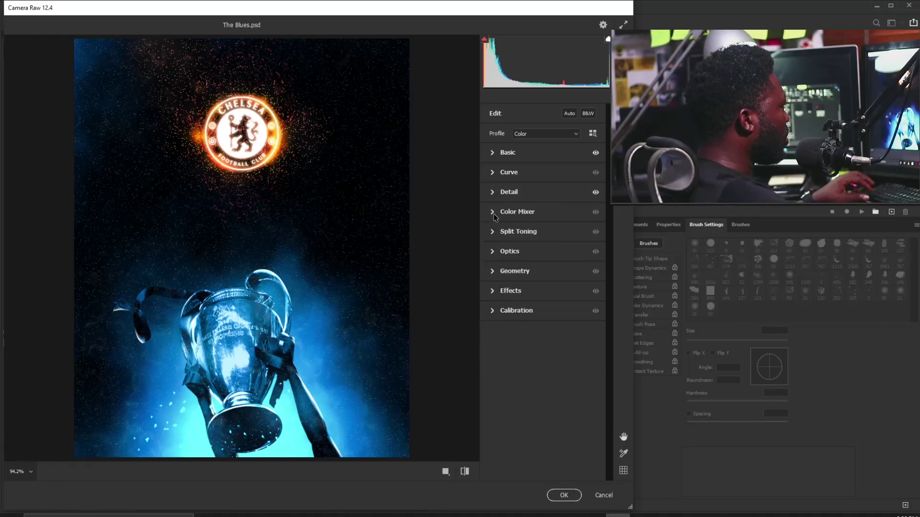
Raise the saturation of the reds to +40 and the oranges to +14 in the color mixer.
click(493, 218)
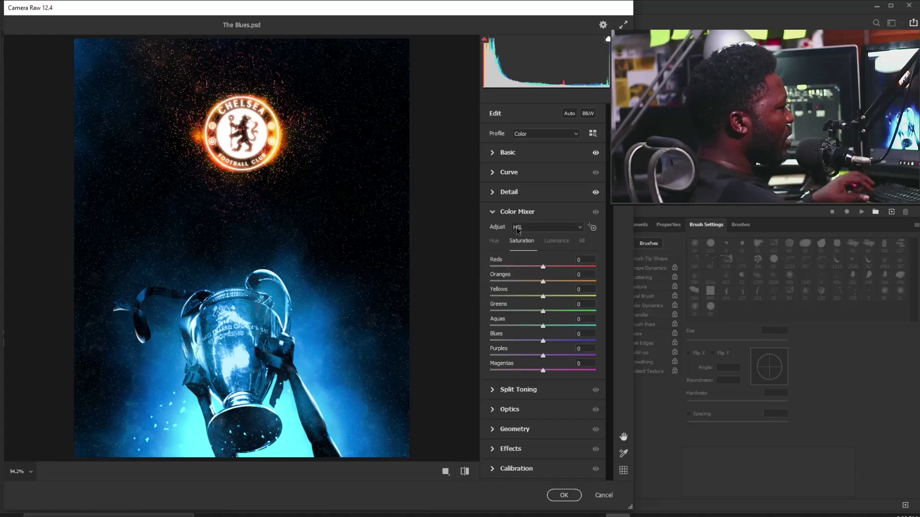
click(582, 259)
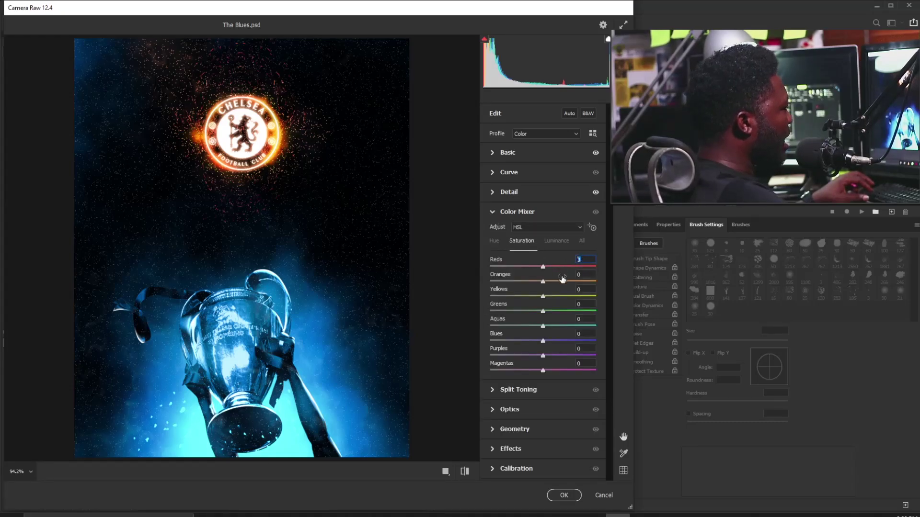
text(40)
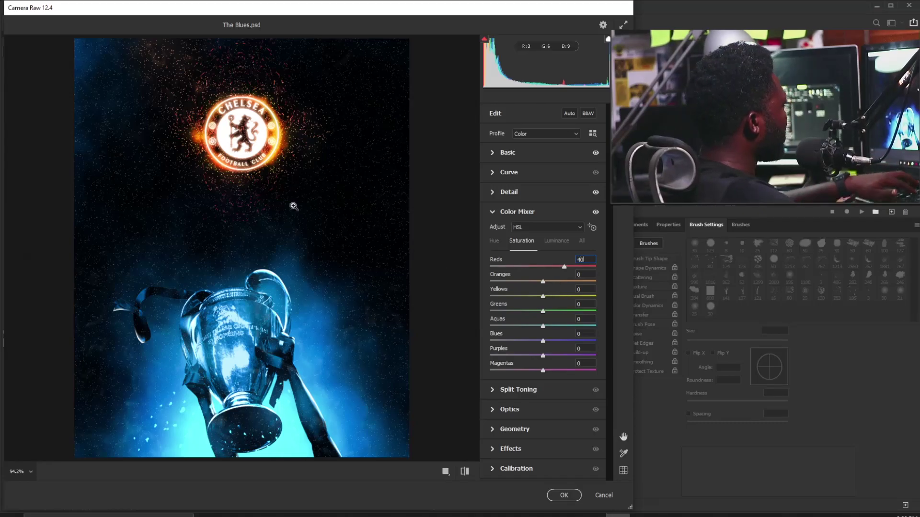
drag(275, 191, 328, 217)
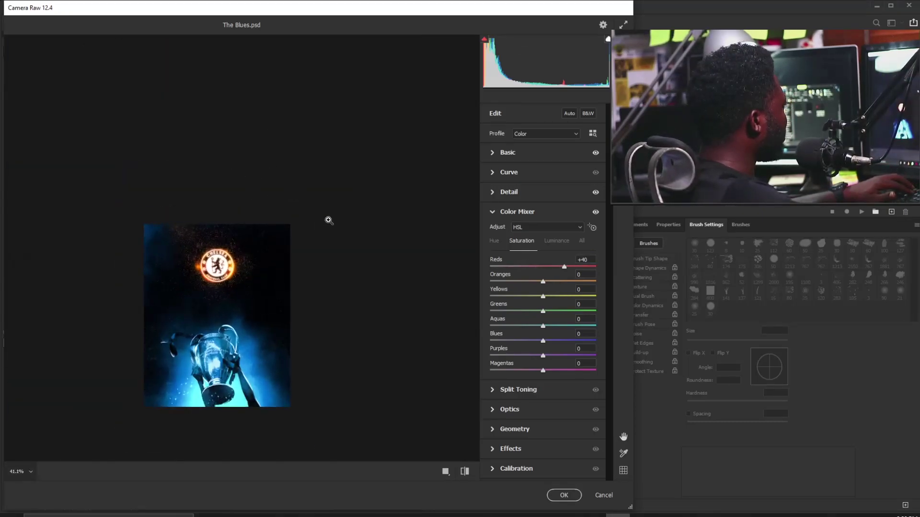
click(339, 228)
click(587, 281)
text(14)
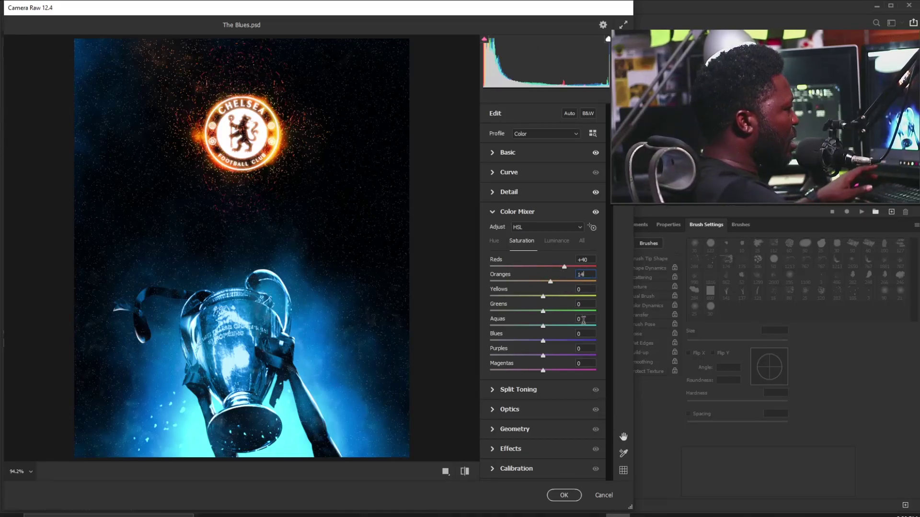
Raise the saturation of the yellows to +10 in the color mixer and collapse its settings.
click(588, 296)
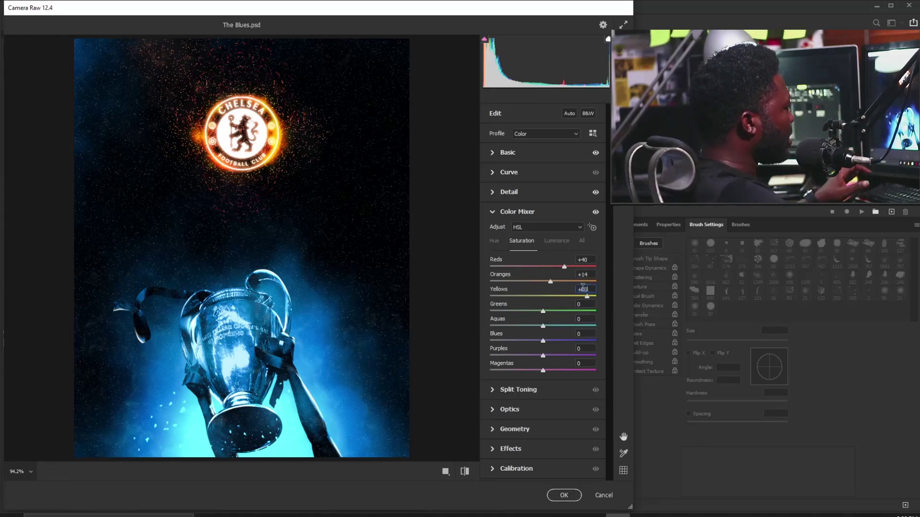
text(10)
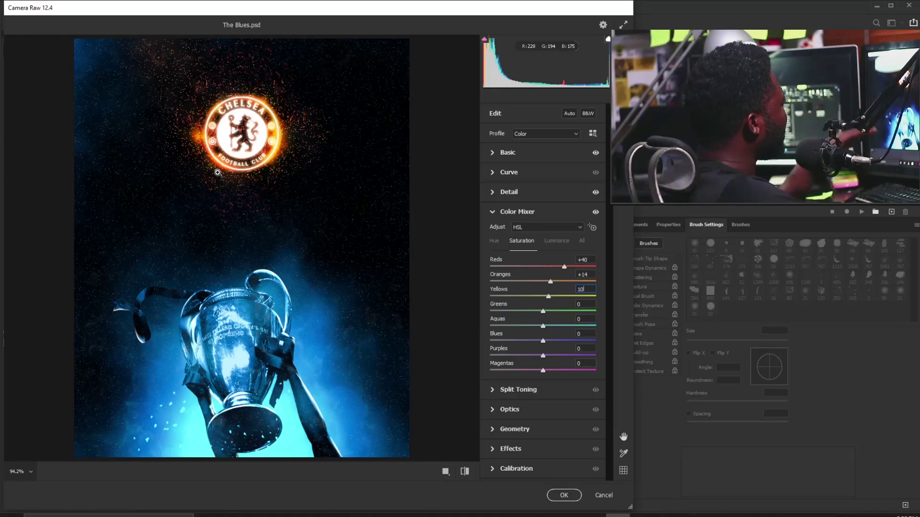
click(494, 214)
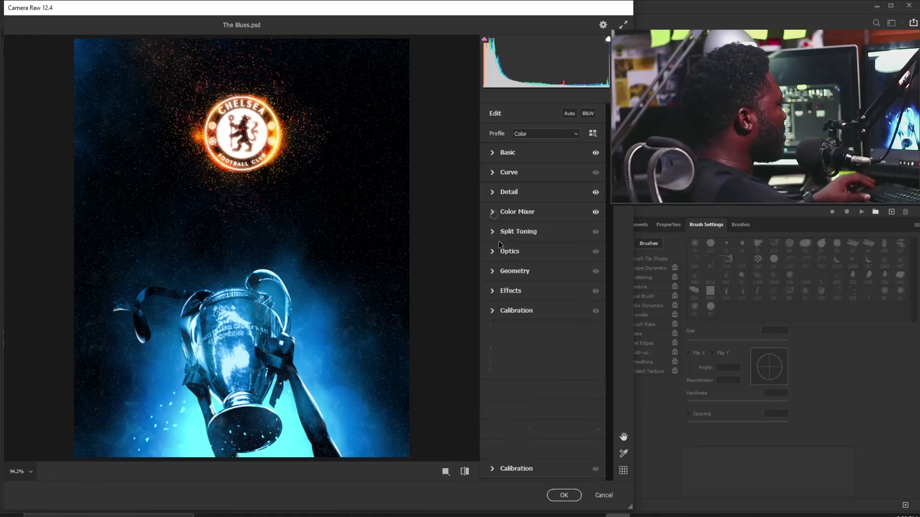
Set the red primary saturation to +10 in the calibration adjustments and apply the Camera Raw filter.
click(492, 312)
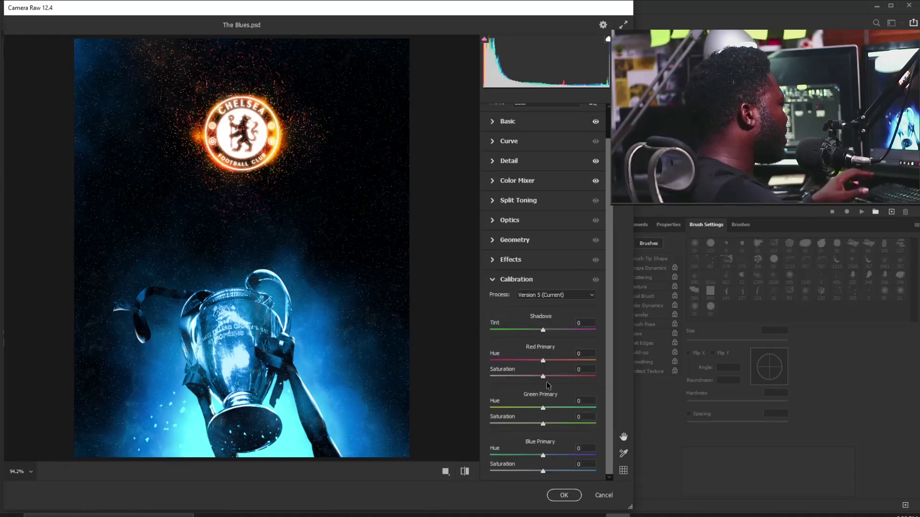
drag(542, 376, 555, 379)
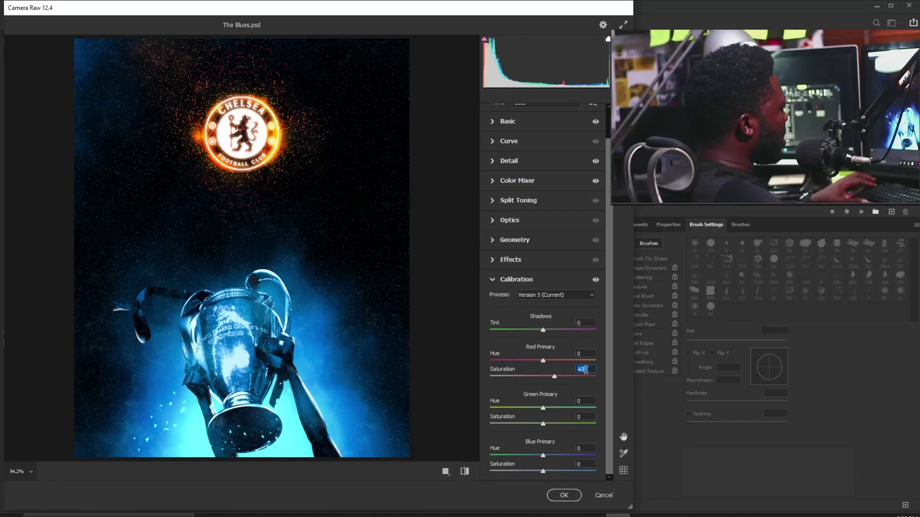
text(10)
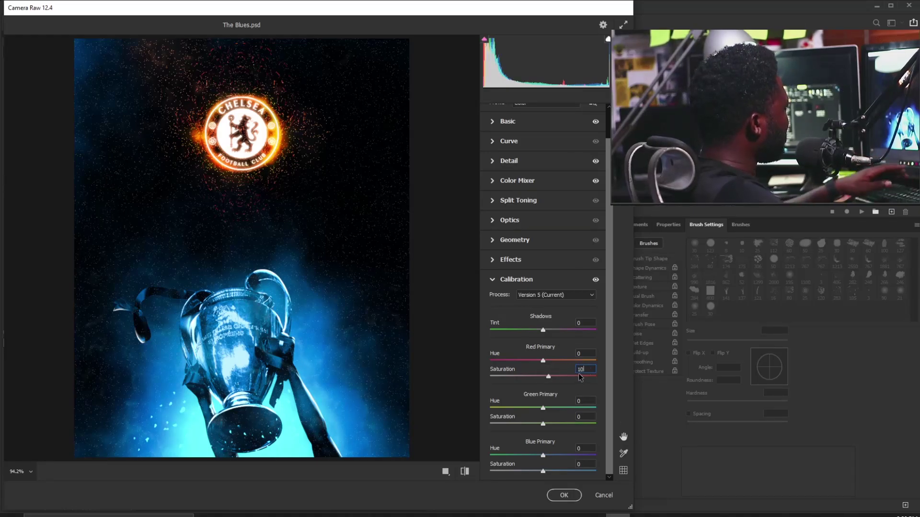
key(Return)
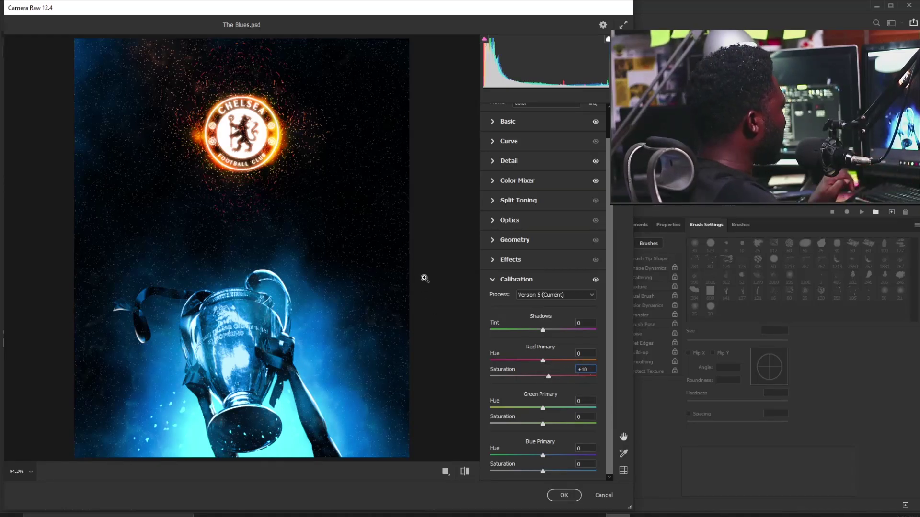
click(563, 495)
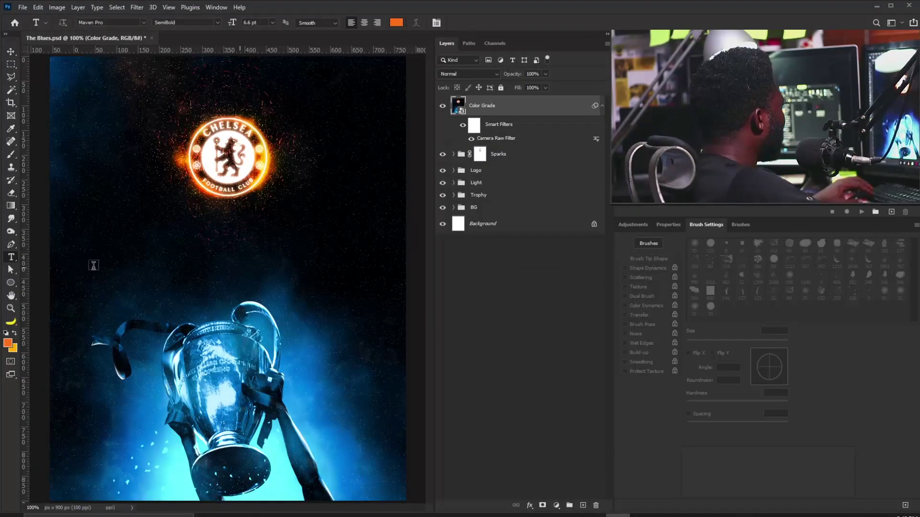
Add a text layer reading "THE BLUES" between the logo and the trophy.
click(128, 263)
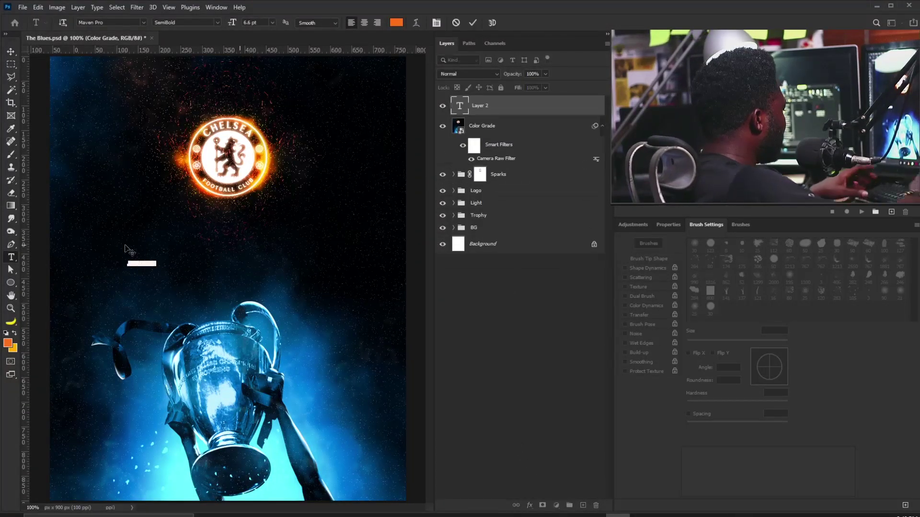
text(THE B)
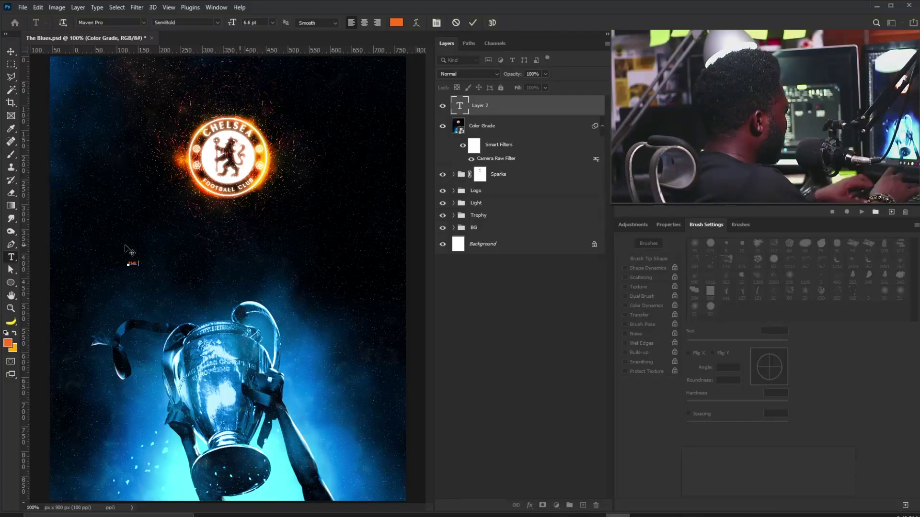
text(LUES)
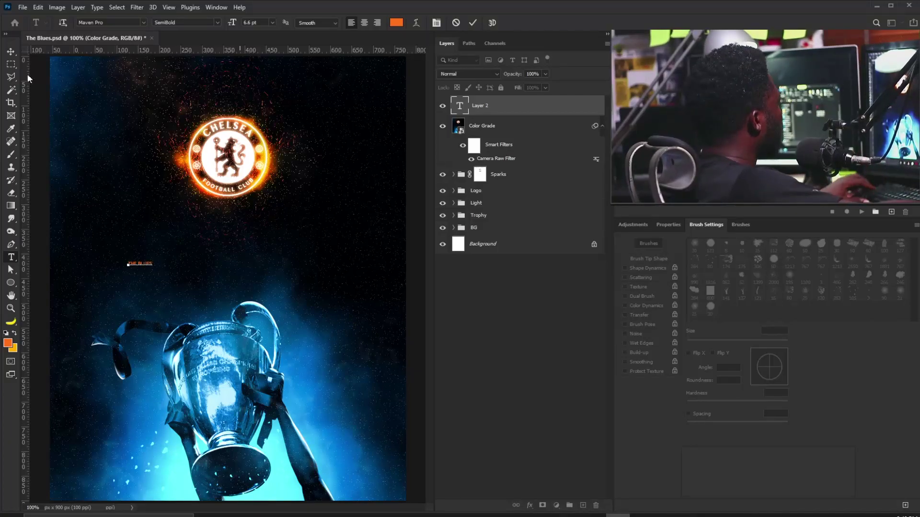
click(11, 52)
Change the font of the THE BLUES text to MicrogrammaDBolExt.
click(667, 228)
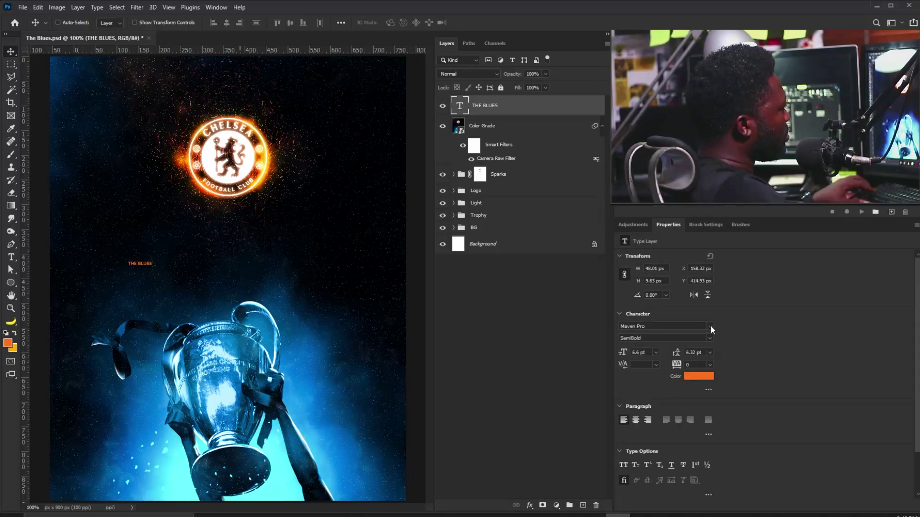
click(710, 326)
drag(809, 210, 809, 41)
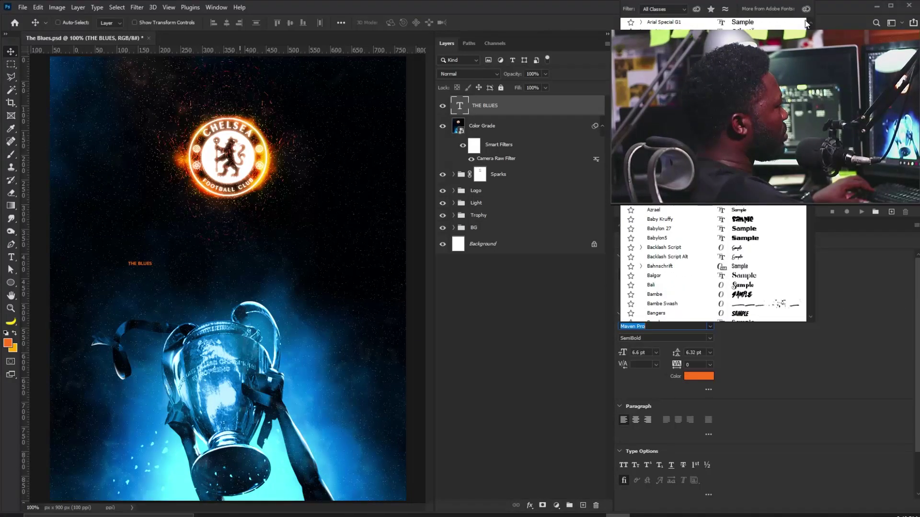
key(Up)
key(Up)
key(Up)
key(Up)
key(Up)
key(Up)
key(Up)
key(Up)
key(Up)
key(Up)
key(Up)
key(Up)
key(Up)
key(Up)
key(Up)
key(Up)
key(Up)
key(Up)
key(Up)
key(Up)
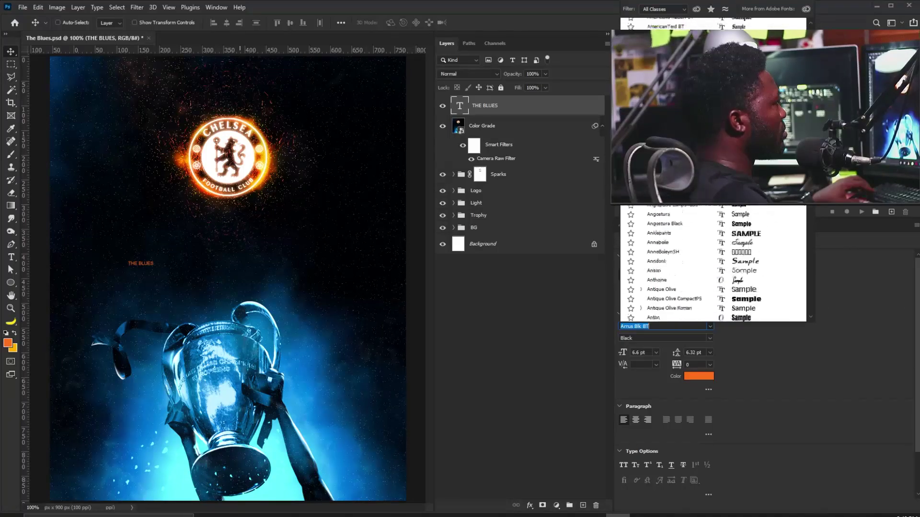
scroll(713, 168, up, 10)
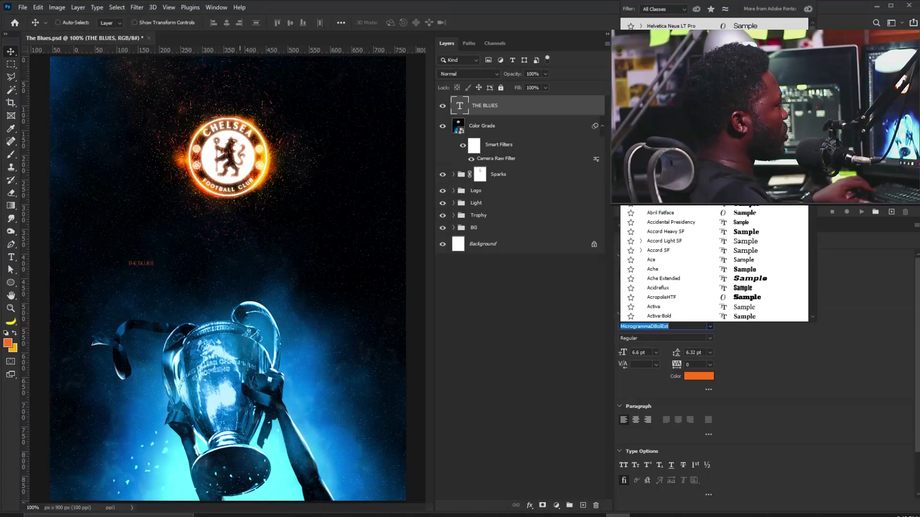
key(Return)
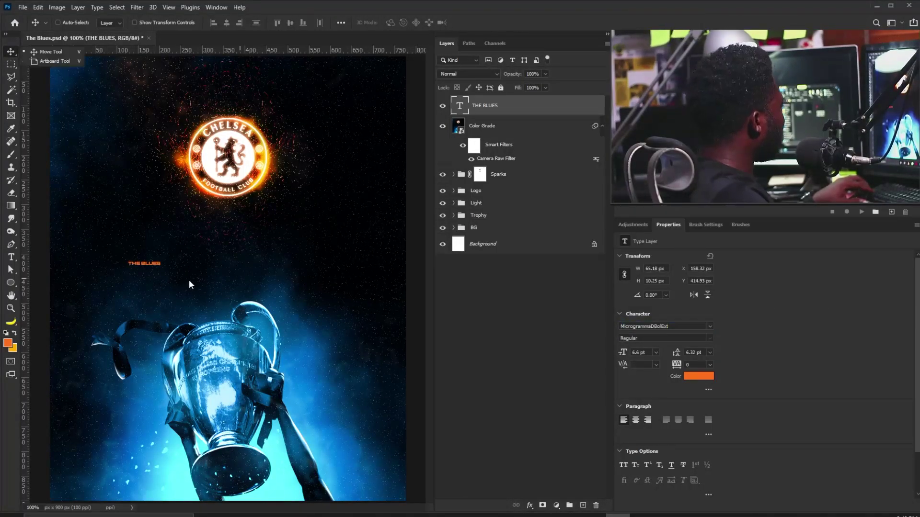
Enlarge the THE BLUES text to about 22.4 pt, roughly 221 px wide, above the trophy.
key(ctrl+t)
drag(170, 267, 220, 259)
key(Return)
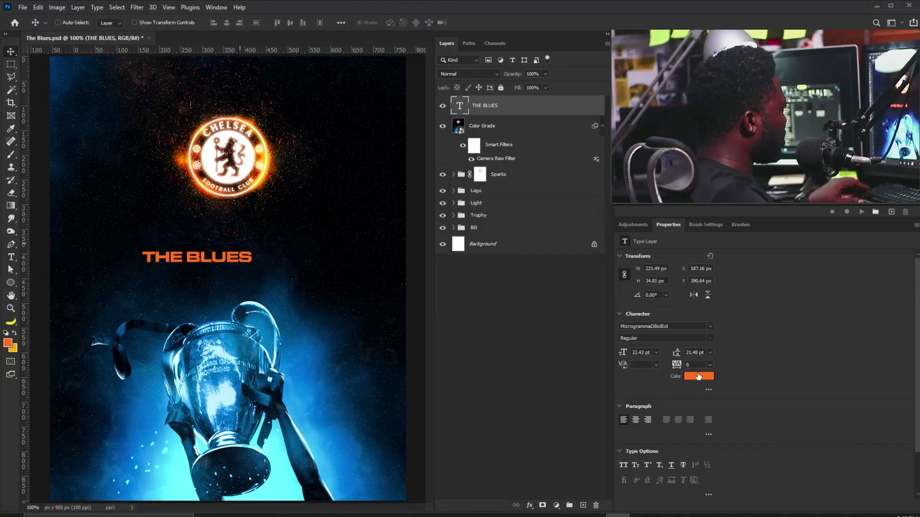
Try the cyan color 5afdff on the THE BLUES text.
click(698, 377)
text(5afdff)
click(328, 143)
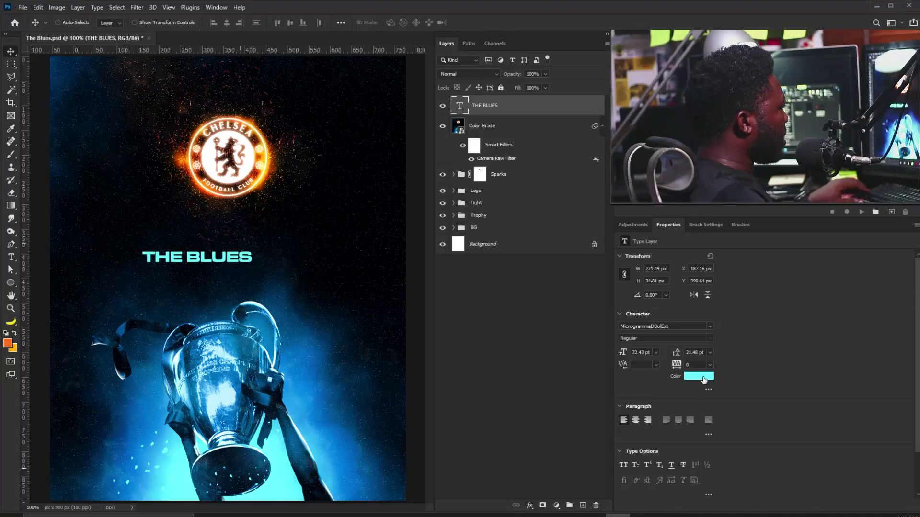
Recolor the THE BLUES text white and set its tracking to 1000.
drag(158, 165, 79, 136)
click(340, 144)
click(693, 368)
text(1000)
key(Return)
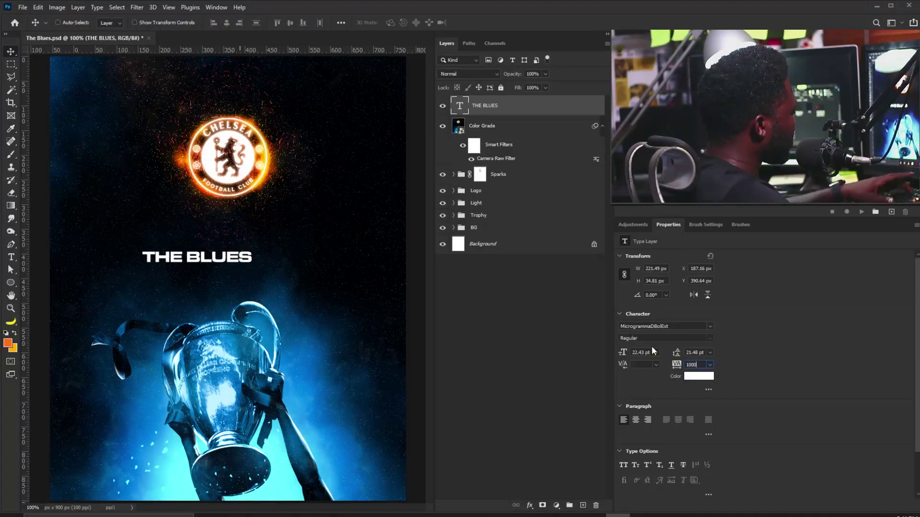
Center the THE BLUES text below the logo and scale it down to about 82%.
drag(280, 309, 263, 265)
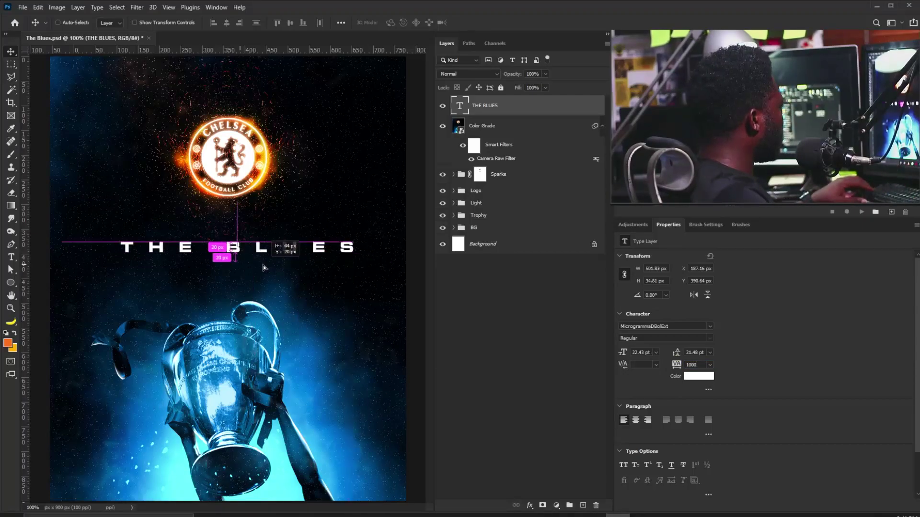
key(ctrl+t)
drag(367, 237, 348, 238)
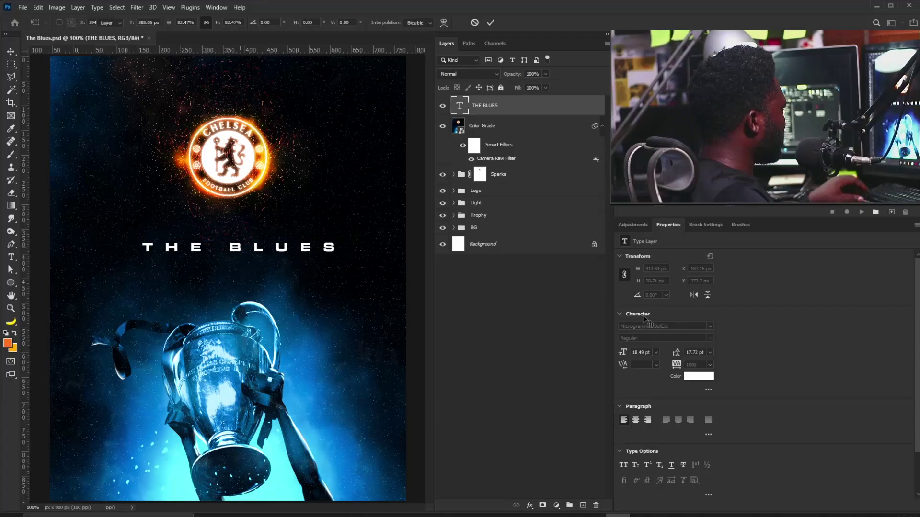
key(Return)
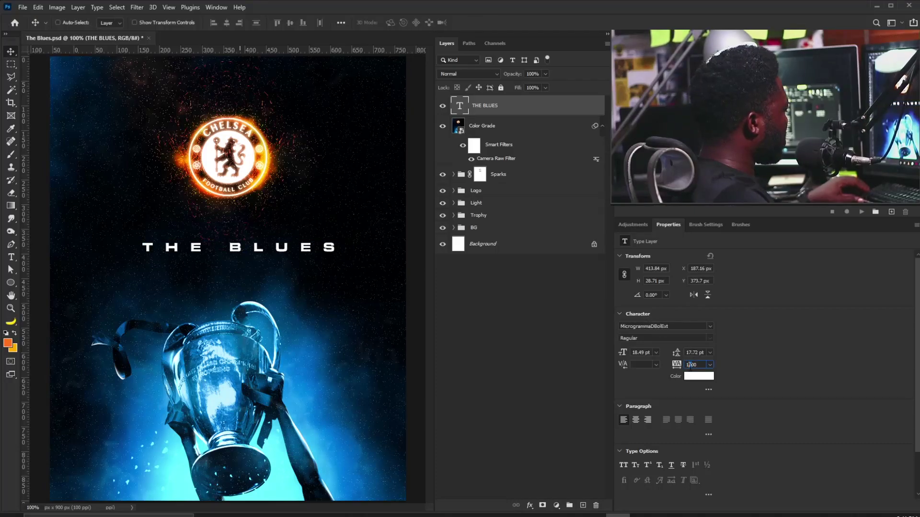
Increase the tracking of THE BLUES to 1800 and realign the widened text centrally beneath the logo.
key(Return)
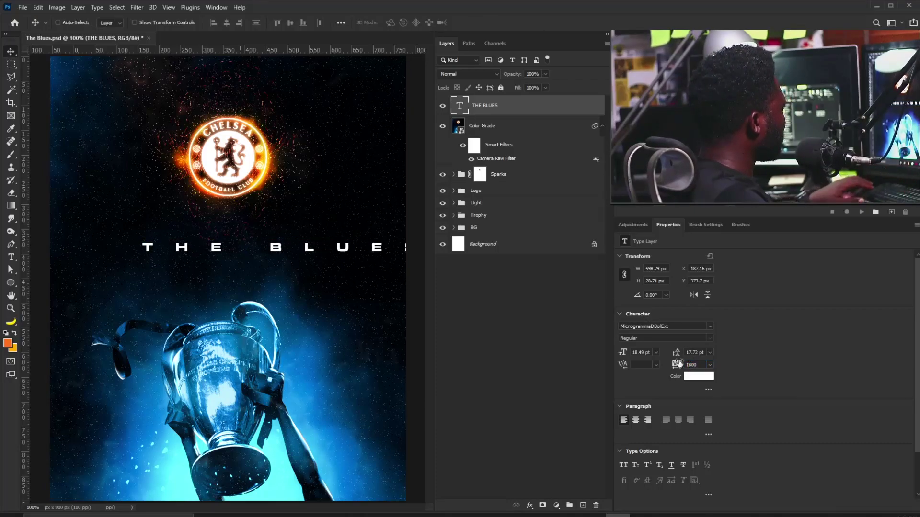
drag(302, 237, 250, 241)
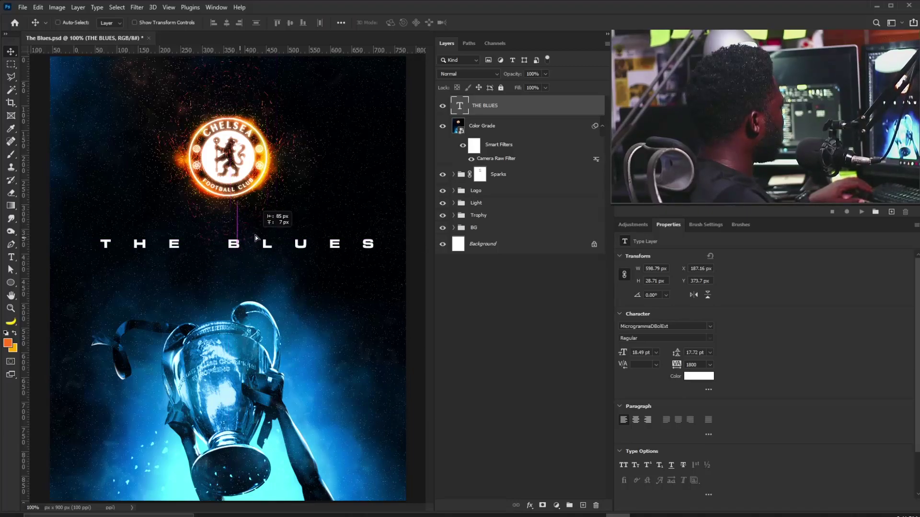
drag(288, 270, 288, 274)
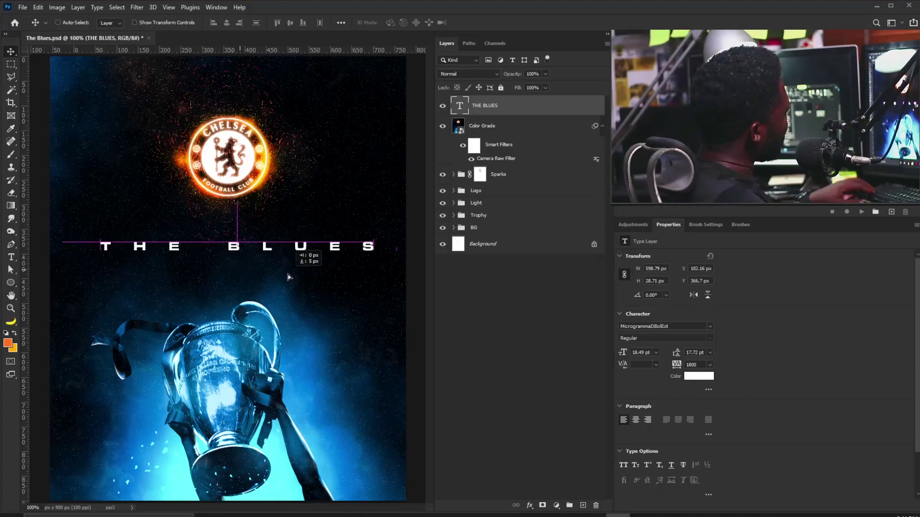